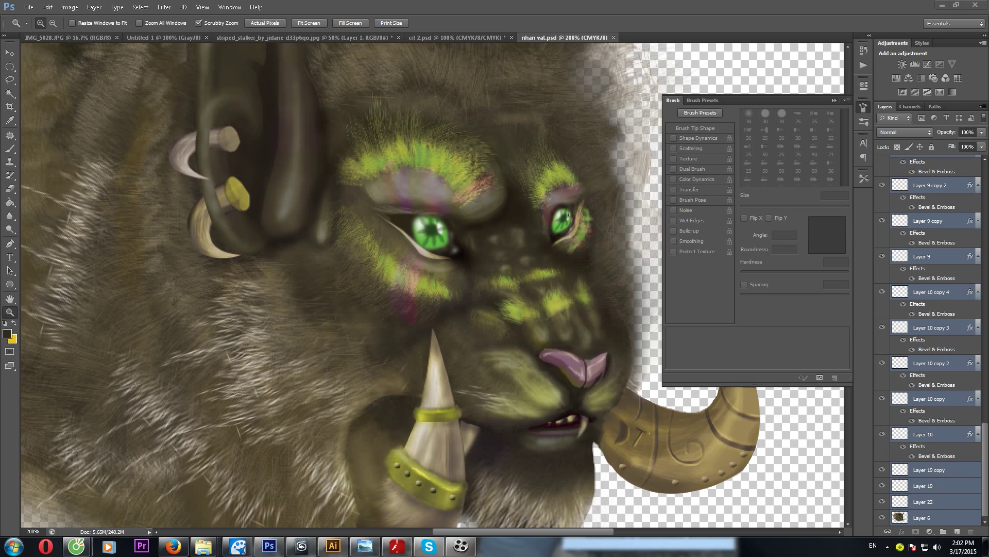
Step: Zoom in on the left green eye and add a new layer for painting it
{"action": "key", "text": "super+e"}
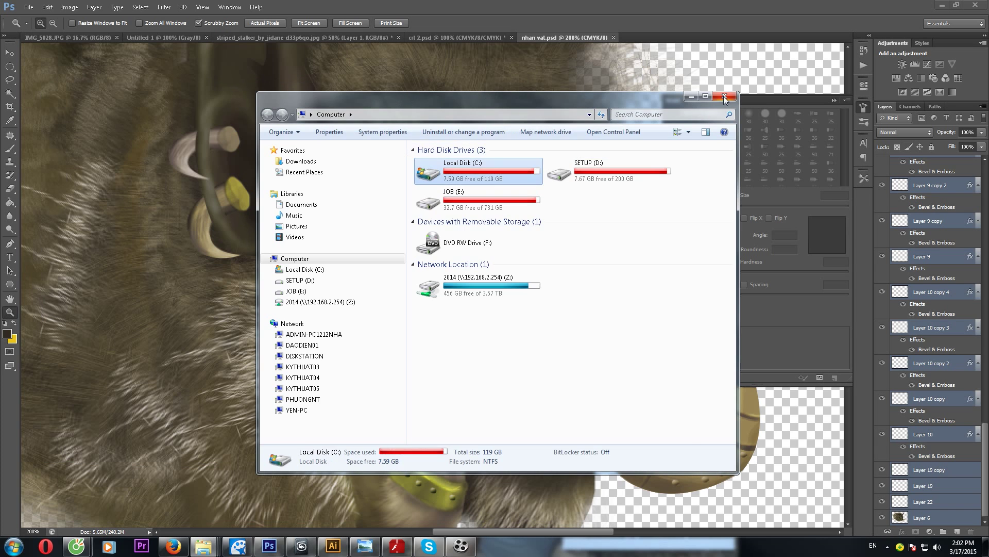
{"action": "key", "text": "alt+F4"}
{"action": "key", "text": "v"}
{"action": "scroll", "coordinate": [411, 253], "scroll_direction": "down", "scroll_amount": 3}
{"action": "scroll", "coordinate": [485, 66], "scroll_direction": "up", "scroll_amount": 3}
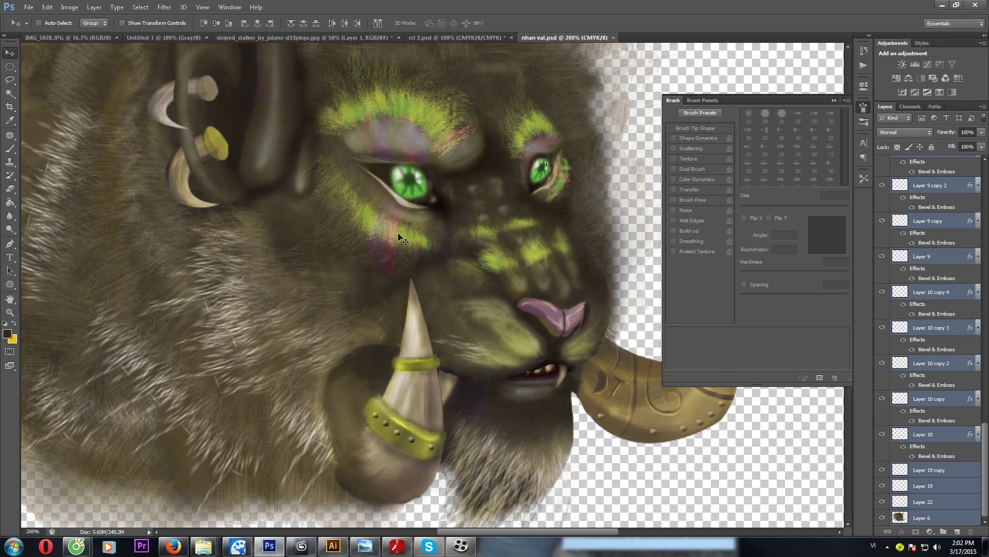
{"action": "left_click", "coordinate": [407, 183], "text": "ctrl"}
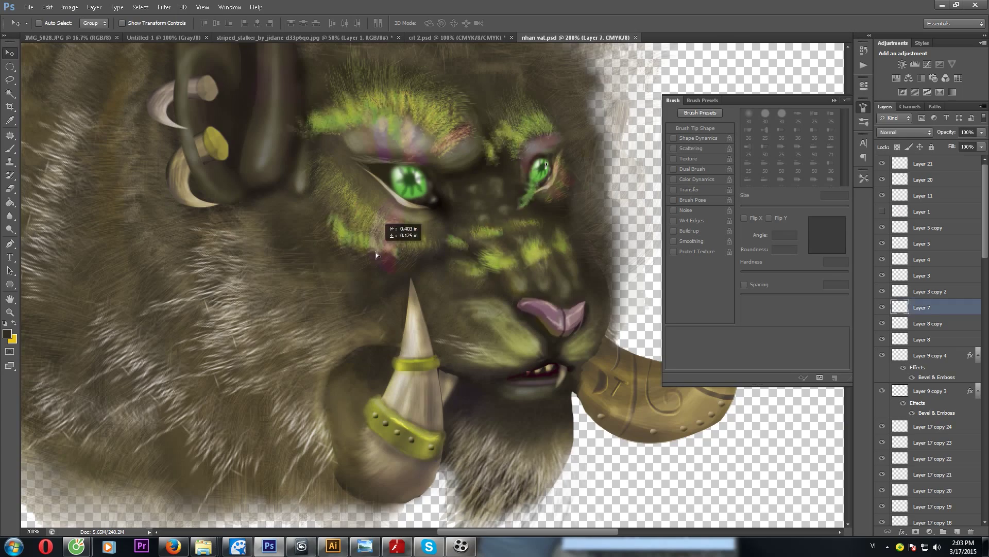
{"action": "scroll", "coordinate": [376, 252], "scroll_direction": "up", "scroll_amount": 3}
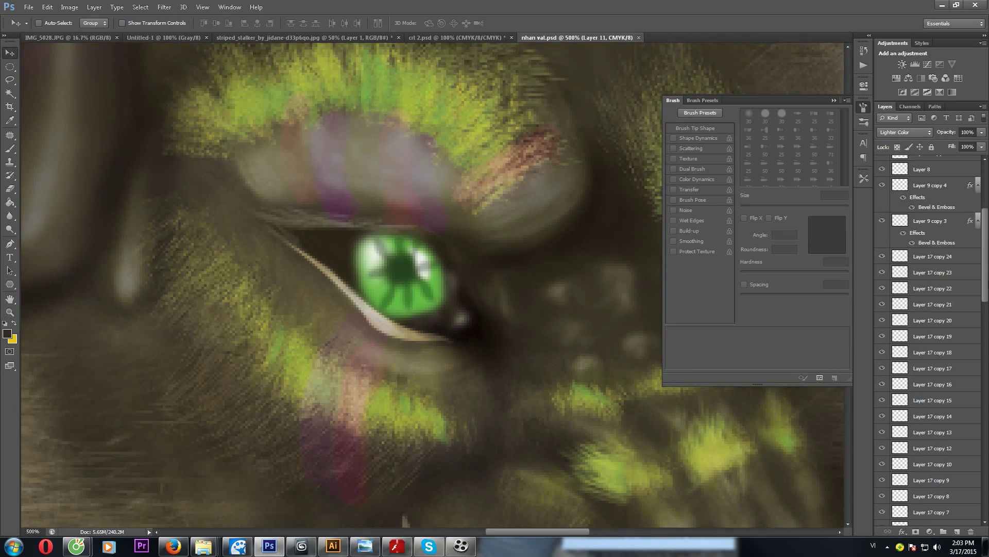
{"action": "left_click", "coordinate": [922, 164]}
{"action": "key", "text": "ctrl+shift+alt+n"}
{"action": "scroll", "coordinate": [350, 286], "scroll_direction": "up", "scroll_amount": 2}
Step: Pick a dark green and paint the left eye's pupil darker
{"action": "key", "text": "i"}
{"action": "left_click", "coordinate": [6, 336]}
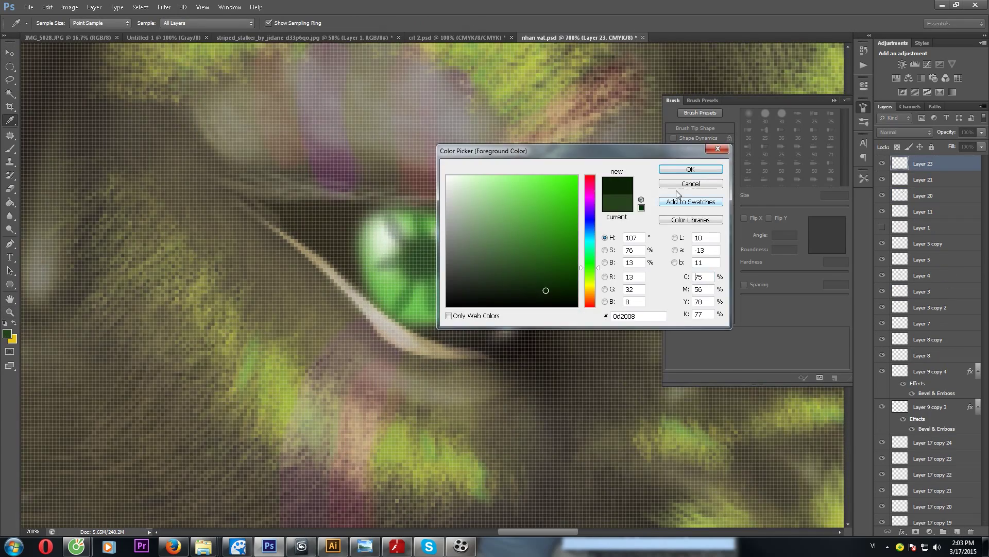
{"action": "key", "text": "Return"}
{"action": "key", "text": "b"}
{"action": "right_click", "coordinate": [426, 265]}
{"action": "key", "text": "Return"}
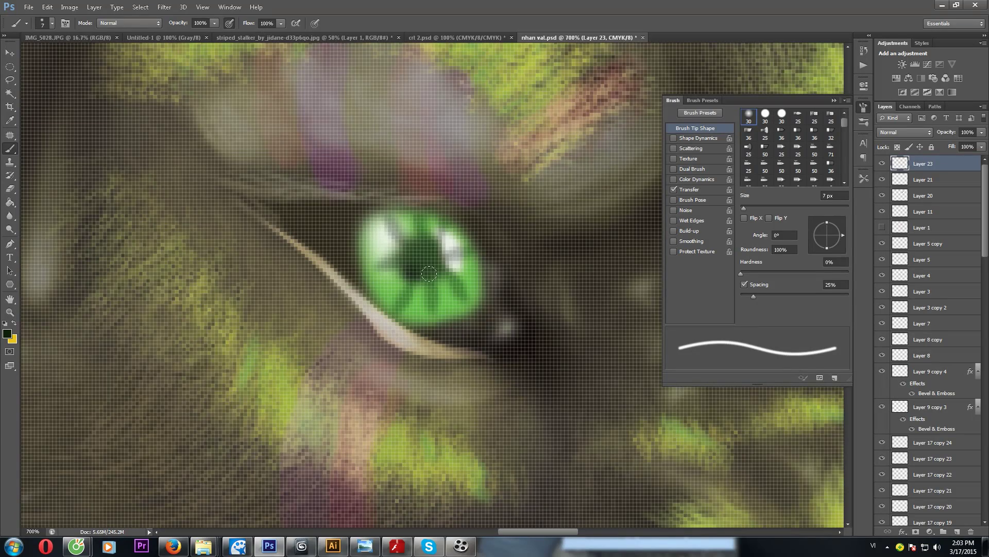
{"action": "left_click_drag", "start_coordinate": [407, 274], "coordinate": [420, 281]}
Step: Sample a dark colour near the eye and darken the right eye's pupil
{"action": "left_click", "coordinate": [477, 277], "text": "alt"}
{"action": "scroll", "coordinate": [478, 277], "scroll_direction": "down", "scroll_amount": 2}
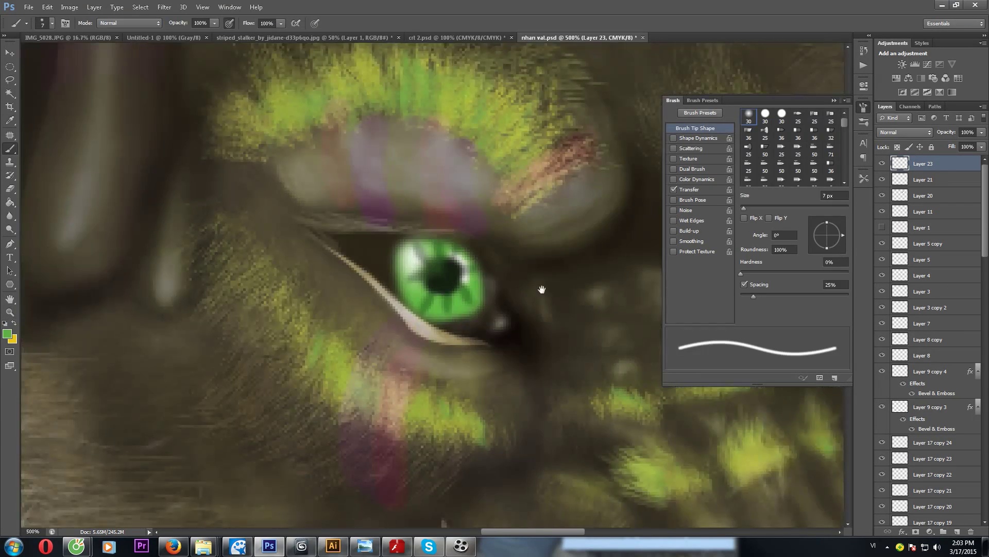
{"action": "scroll", "coordinate": [522, 288], "scroll_direction": "right", "scroll_amount": 5}
{"action": "right_click", "coordinate": [466, 286]}
{"action": "key", "text": "Return"}
{"action": "left_click", "coordinate": [452, 297], "text": "alt"}
{"action": "left_click_drag", "start_coordinate": [438, 283], "coordinate": [456, 296]}
Step: Outline the right eye's upper lid in a dark sampled colour
{"action": "scroll", "coordinate": [515, 299], "scroll_direction": "left", "scroll_amount": 4}
{"action": "left_click", "coordinate": [536, 305], "text": "alt"}
{"action": "right_click", "coordinate": [546, 299]}
{"action": "key", "text": "Return"}
{"action": "mouse_move", "coordinate": [536, 246]}
{"action": "left_mouse_down"}
{"action": "mouse_move", "coordinate": [581, 232]}
{"action": "mouse_move", "coordinate": [541, 317]}
{"action": "left_mouse_up"}
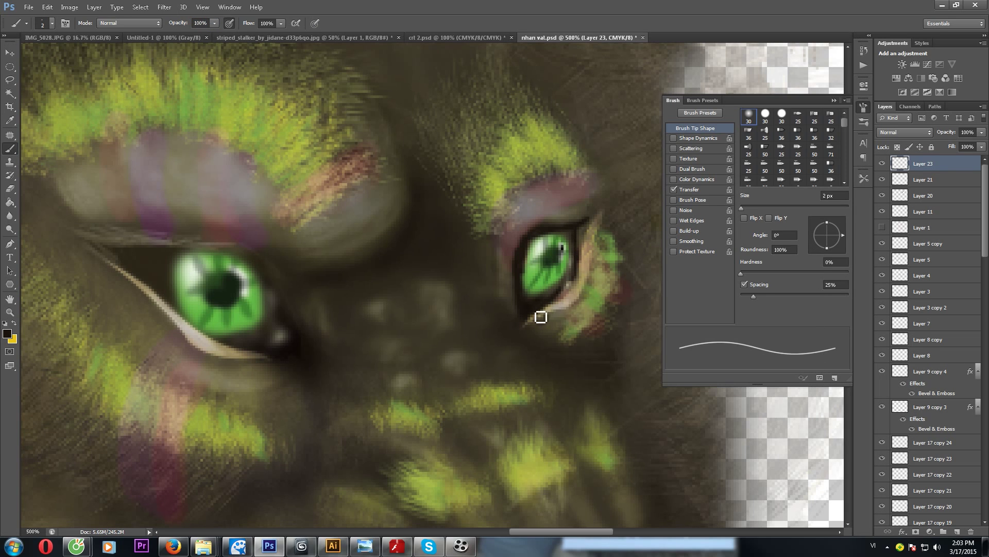
Step: Set the brush to 14 px with lowered opacity and bring both eyes into view
{"action": "right_click", "coordinate": [514, 341]}
{"action": "type", "text": "14"}
{"action": "key", "text": "Return"}
{"action": "left_click", "coordinate": [215, 23]}
{"action": "left_click_drag", "start_coordinate": [206, 34], "coordinate": [175, 34]}
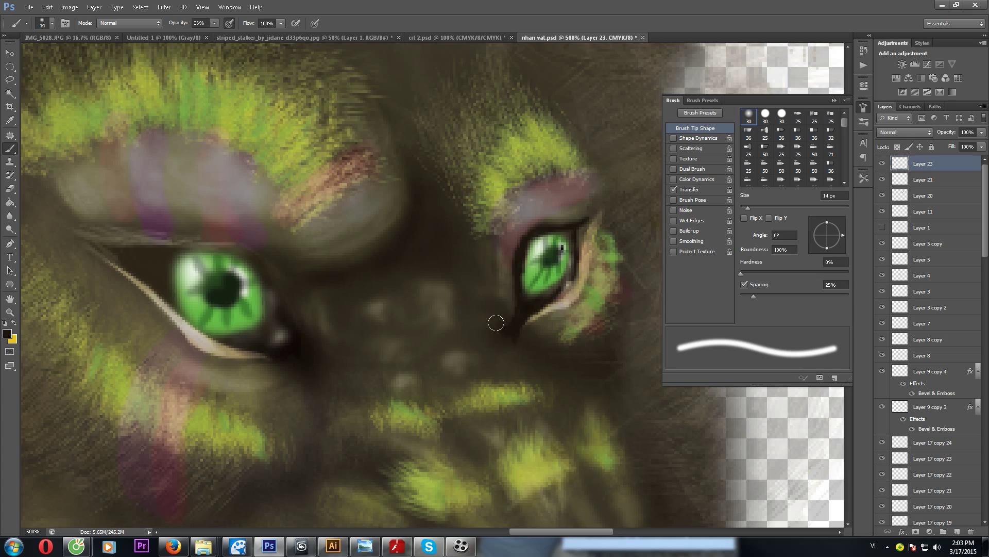
{"action": "scroll", "coordinate": [548, 240], "scroll_direction": "down", "scroll_amount": 2}
Step: Duplicate the fur strand layer and place the copy on the cheek
{"action": "key", "text": "z"}
{"action": "left_click_drag", "start_coordinate": [316, 55], "coordinate": [563, 199]}
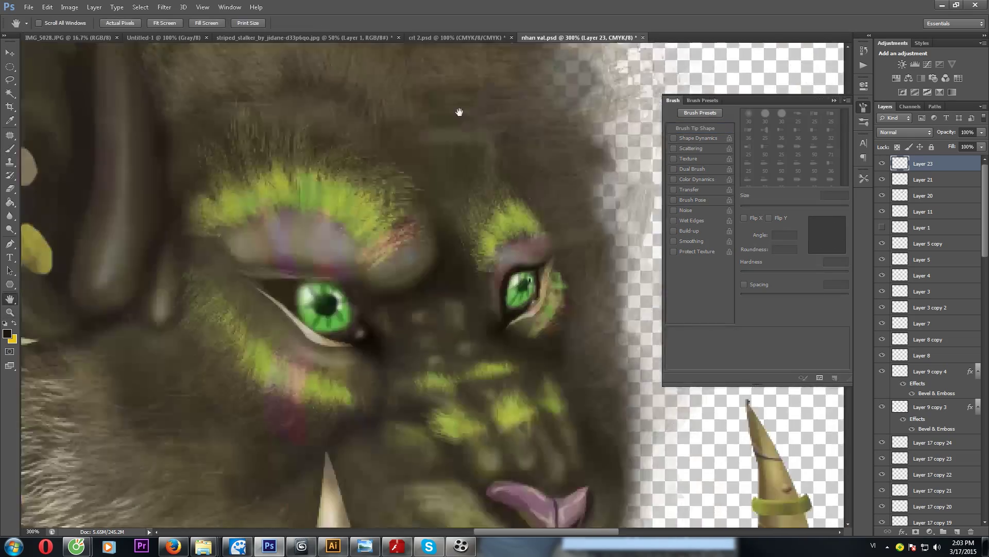
{"action": "left_click_drag", "start_coordinate": [400, 299], "coordinate": [509, 250]}
{"action": "key", "text": "v"}
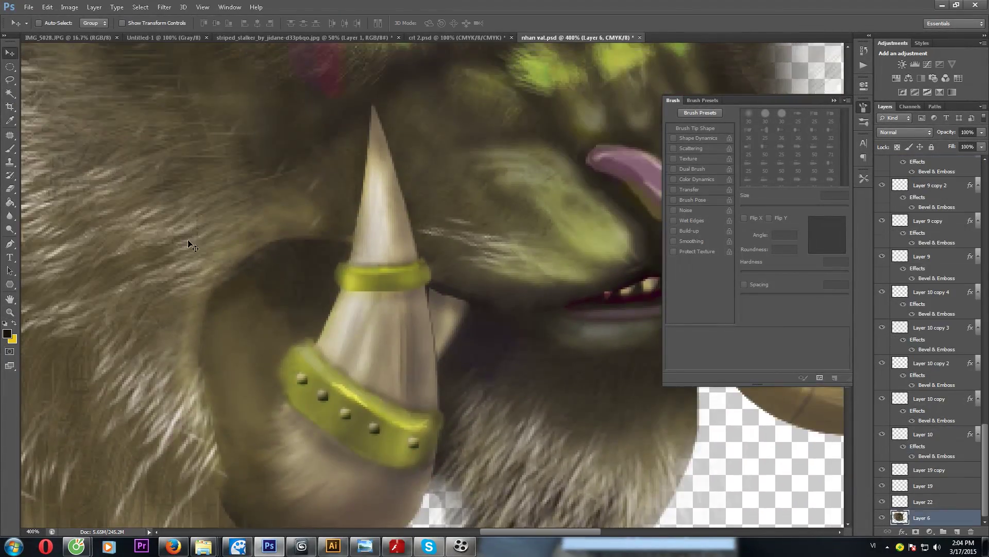
{"action": "scroll", "coordinate": [309, 278], "scroll_direction": "down", "scroll_amount": 1}
{"action": "key", "text": "ctrl+j"}
{"action": "key", "text": "ctrl+j"}
{"action": "left_click_drag", "start_coordinate": [321, 281], "coordinate": [453, 433]}
{"action": "key", "text": "ctrl+t"}
{"action": "key", "text": "Return"}
Step: Select fur layer Layer 12 and make several more copies of the strand
{"action": "left_click", "coordinate": [199, 280], "text": "ctrl"}
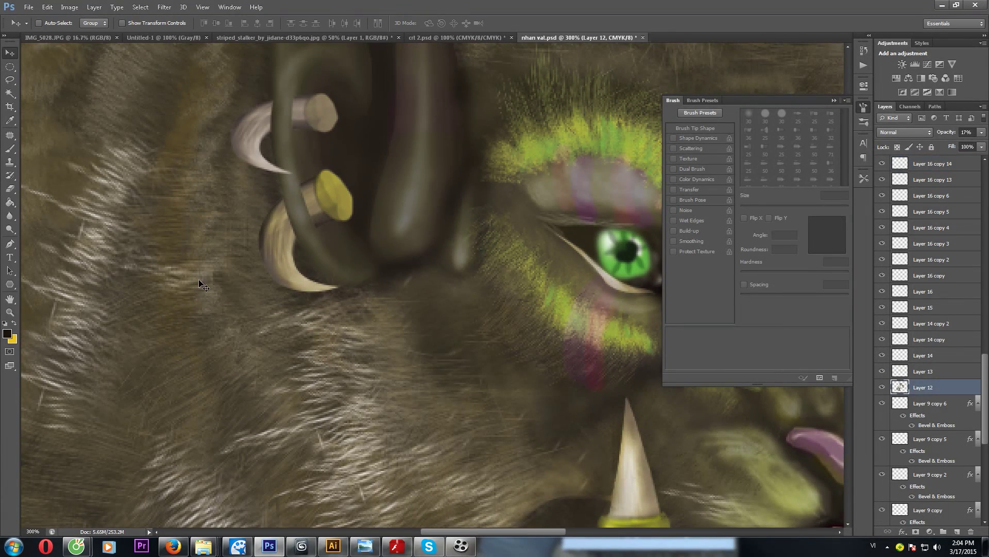
{"action": "left_click", "coordinate": [181, 273], "text": "ctrl"}
{"action": "key", "text": "ctrl+j"}
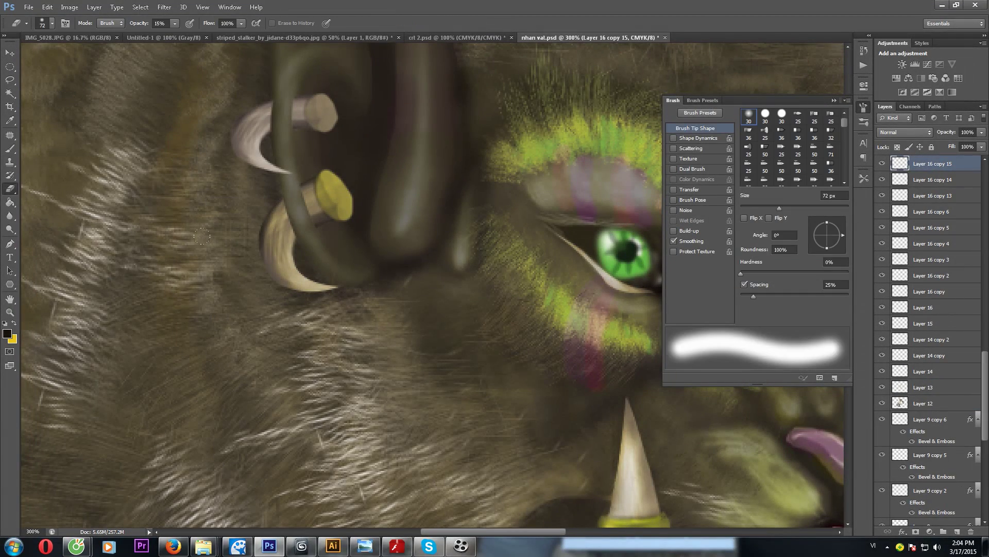
{"action": "scroll", "coordinate": [191, 247], "scroll_direction": "up", "scroll_amount": 3}
{"action": "key", "text": "ctrl+shift+alt+t"}
{"action": "key", "text": "ctrl+shift+alt+t"}
{"action": "key", "text": "ctrl+shift+alt+t"}
{"action": "scroll", "coordinate": [216, 361], "scroll_direction": "left", "scroll_amount": 3}
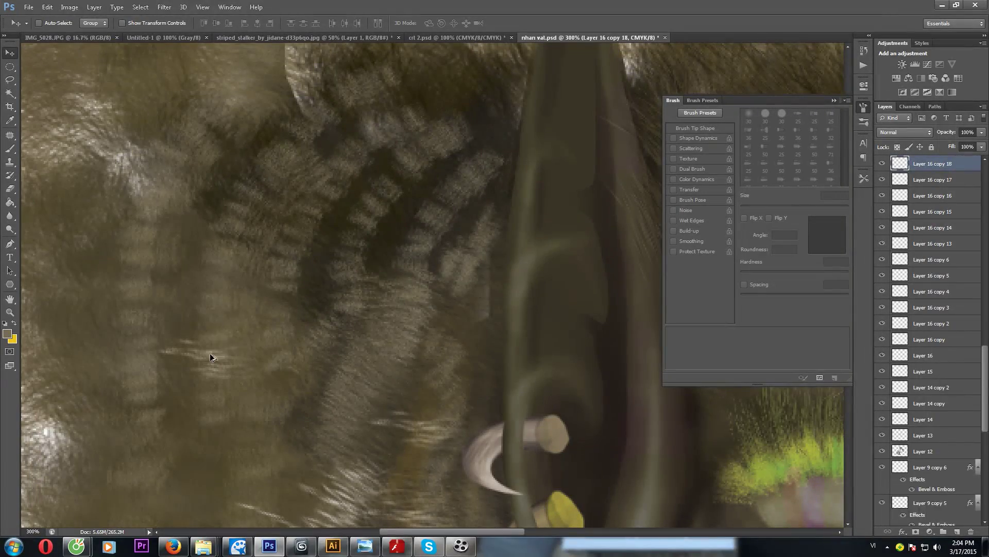
{"action": "key", "text": "ctrl+shift+alt+t"}
{"action": "key", "text": "ctrl+shift+alt+t"}
{"action": "key", "text": "ctrl+shift+alt+t"}
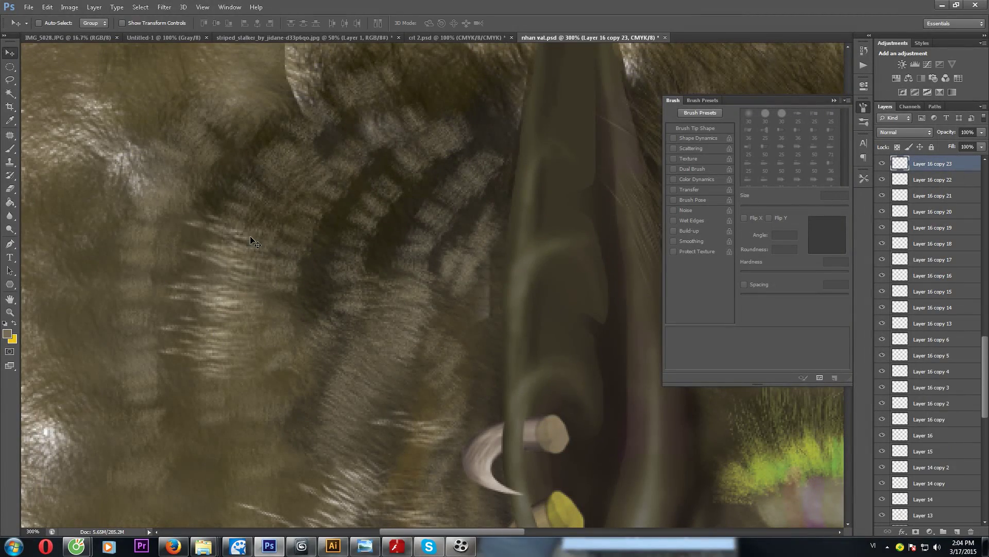
{"action": "key", "text": "z"}
{"action": "key", "text": "ctrl+1"}
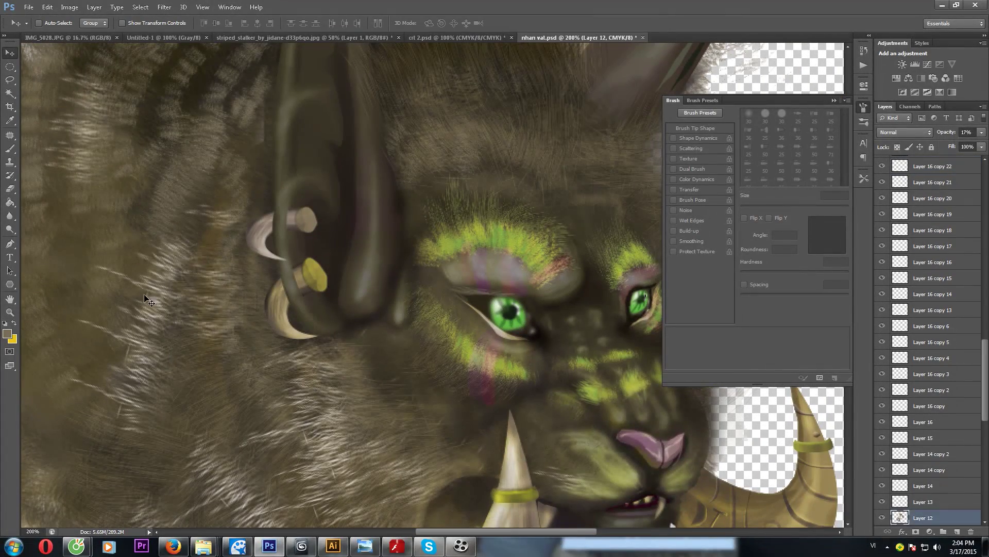
Step: Rotate a fur copy to follow the cheek and place another below the ear
{"action": "left_click_drag", "start_coordinate": [144, 290], "coordinate": [230, 355]}
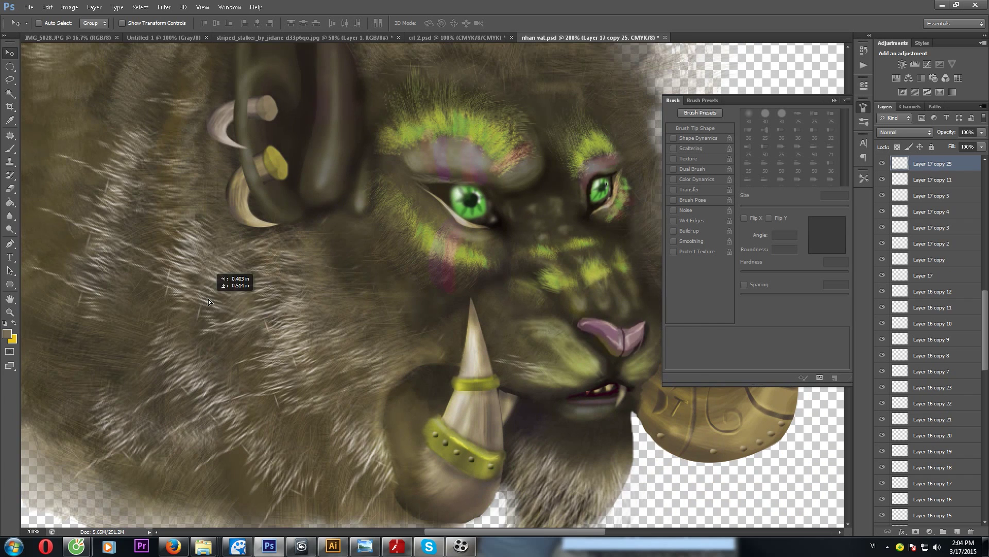
{"action": "key", "text": "ctrl+t"}
{"action": "left_click_drag", "start_coordinate": [220, 329], "coordinate": [292, 212]}
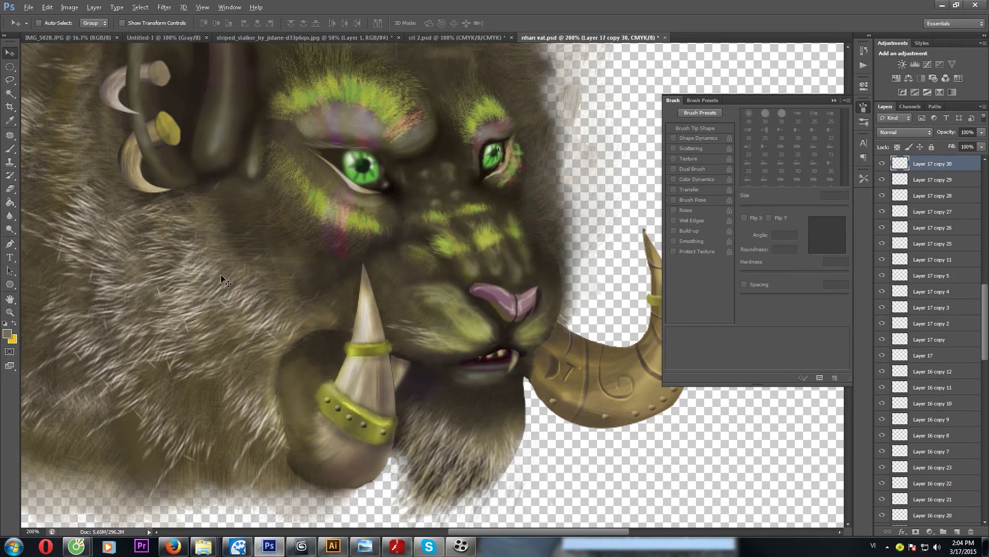
{"action": "left_click_drag", "start_coordinate": [237, 315], "coordinate": [227, 268]}
Step: On a new layer, shade the lower edge of the nose with a dark muzzle colour
{"action": "key", "text": "z"}
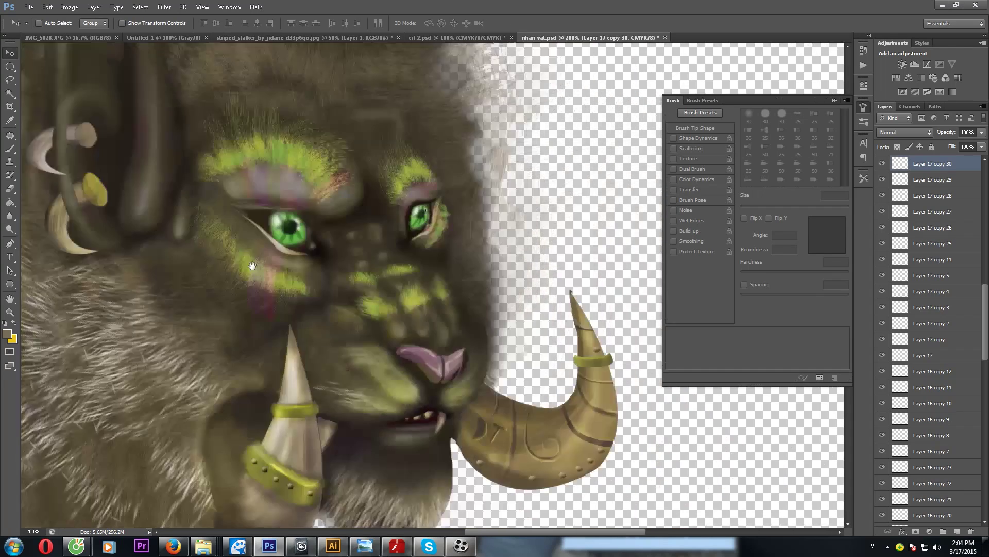
{"action": "left_click", "coordinate": [224, 204]}
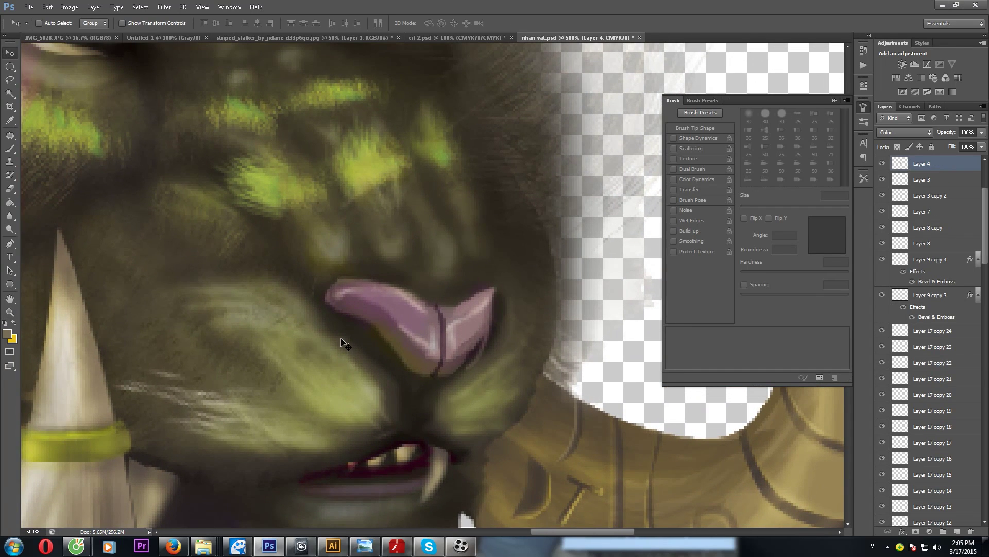
{"action": "key", "text": "b"}
{"action": "left_click", "coordinate": [956, 531]}
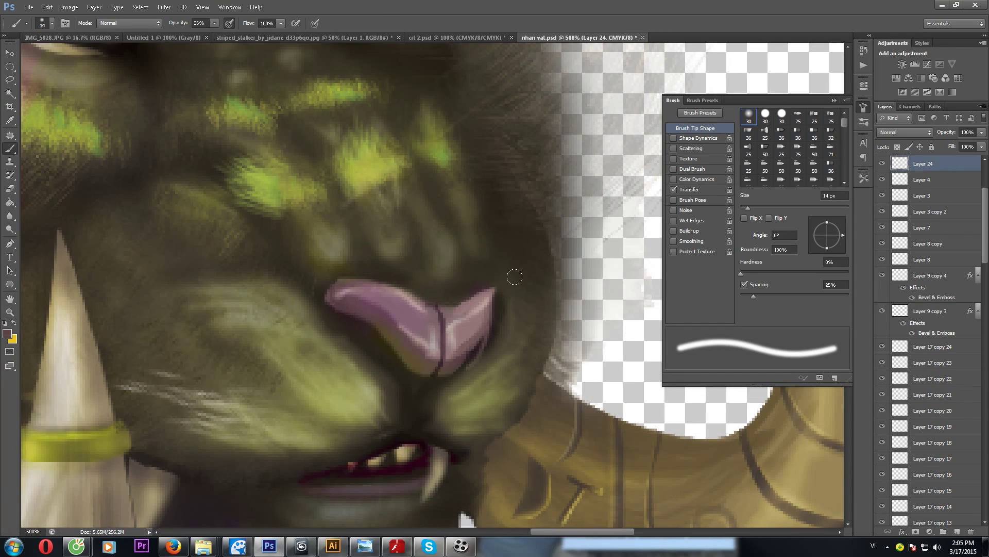
{"action": "left_click", "coordinate": [347, 316], "text": "alt"}
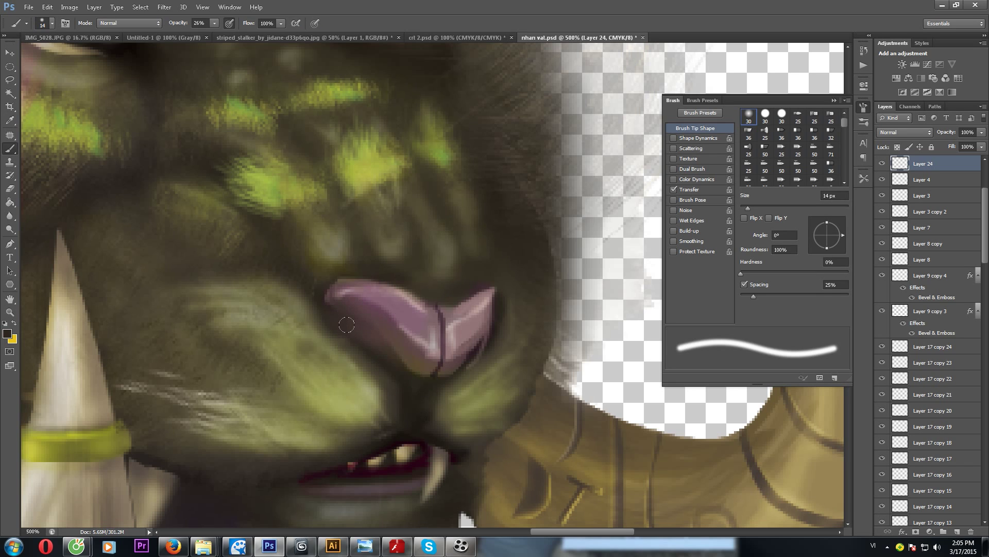
{"action": "left_click_drag", "start_coordinate": [410, 362], "coordinate": [392, 332]}
Step: Shade along the nose's upper edge with a 7 px brush
{"action": "right_click", "coordinate": [371, 283]}
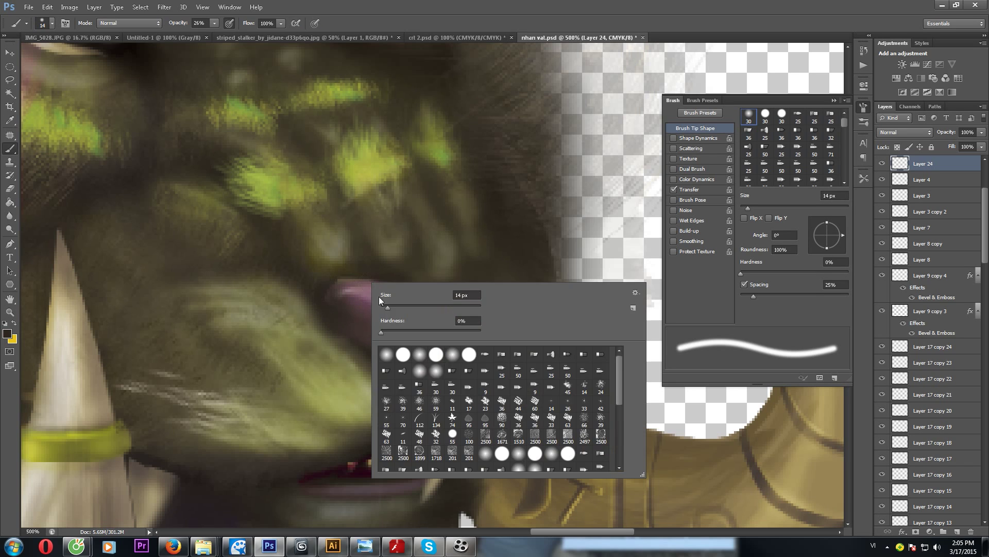
{"action": "type", "text": "7"}
{"action": "key", "text": "Return"}
{"action": "mouse_move", "coordinate": [340, 289]}
{"action": "left_mouse_down"}
{"action": "mouse_move", "coordinate": [433, 300]}
{"action": "mouse_move", "coordinate": [503, 289]}
{"action": "left_mouse_up"}
{"action": "left_click_drag", "start_coordinate": [458, 374], "coordinate": [426, 308]}
Step: Sample a brownish fur colour and set the brush to 4 px at 11% opacity
{"action": "left_click", "coordinate": [421, 345], "text": "alt"}
{"action": "left_click", "coordinate": [7, 334]}
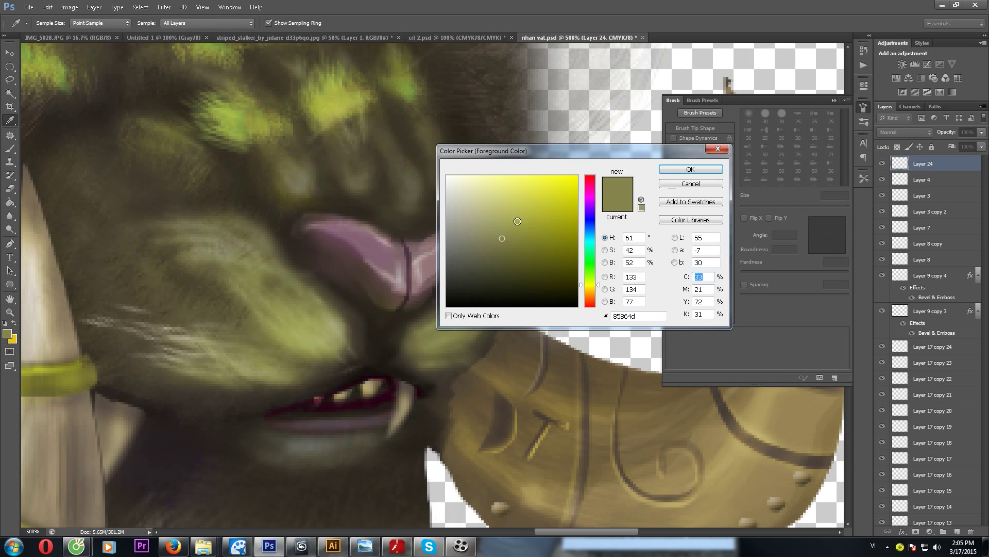
{"action": "left_click", "coordinate": [406, 287]}
{"action": "key", "text": "Return"}
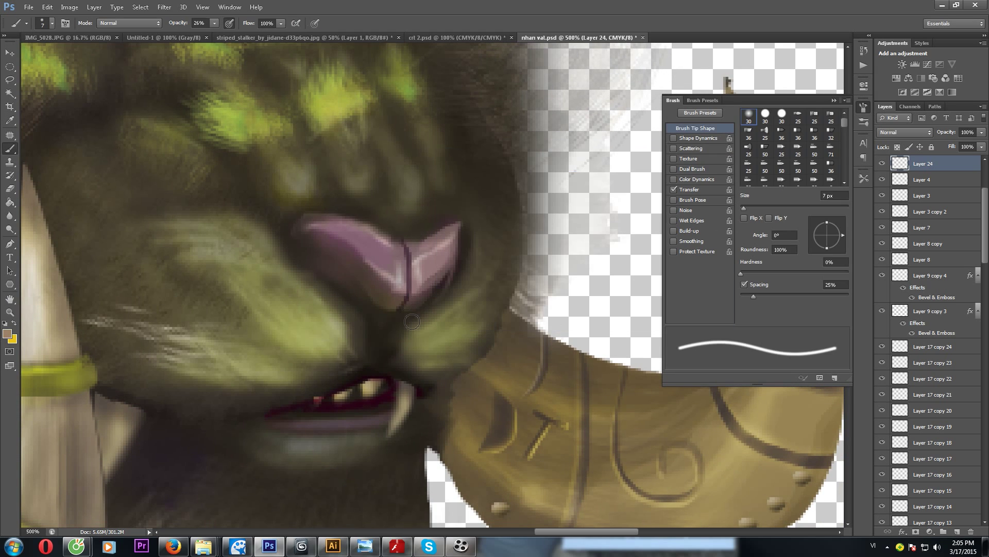
{"action": "right_click", "coordinate": [382, 366]}
{"action": "type", "text": "4"}
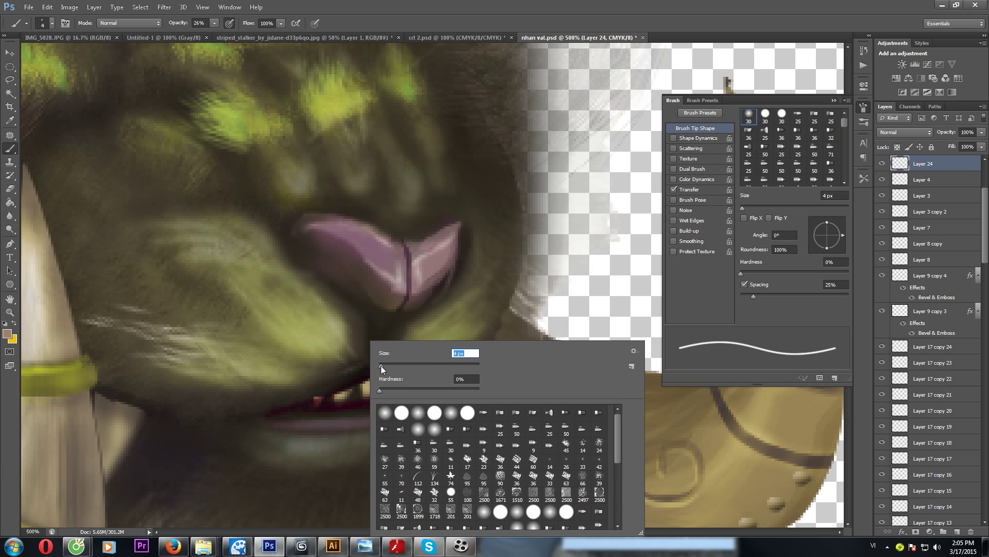
{"action": "key", "text": "Return"}
{"action": "left_click_drag", "start_coordinate": [205, 33], "coordinate": [208, 33]}
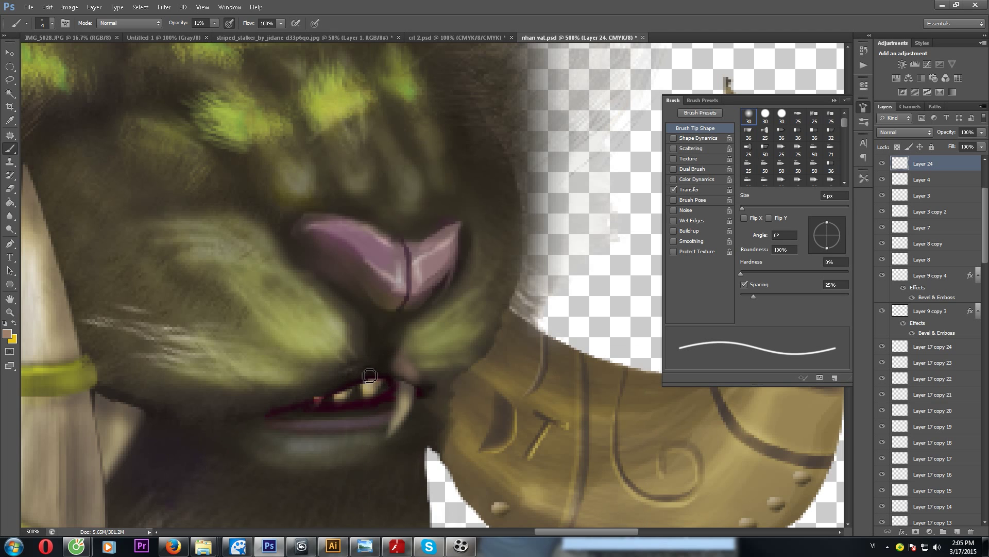
{"action": "mouse_move", "coordinate": [397, 352]}
{"action": "left_mouse_down"}
{"action": "mouse_move", "coordinate": [384, 381]}
{"action": "mouse_move", "coordinate": [565, 307]}
{"action": "mouse_move", "coordinate": [437, 278]}
{"action": "mouse_move", "coordinate": [397, 296]}
{"action": "left_mouse_up"}
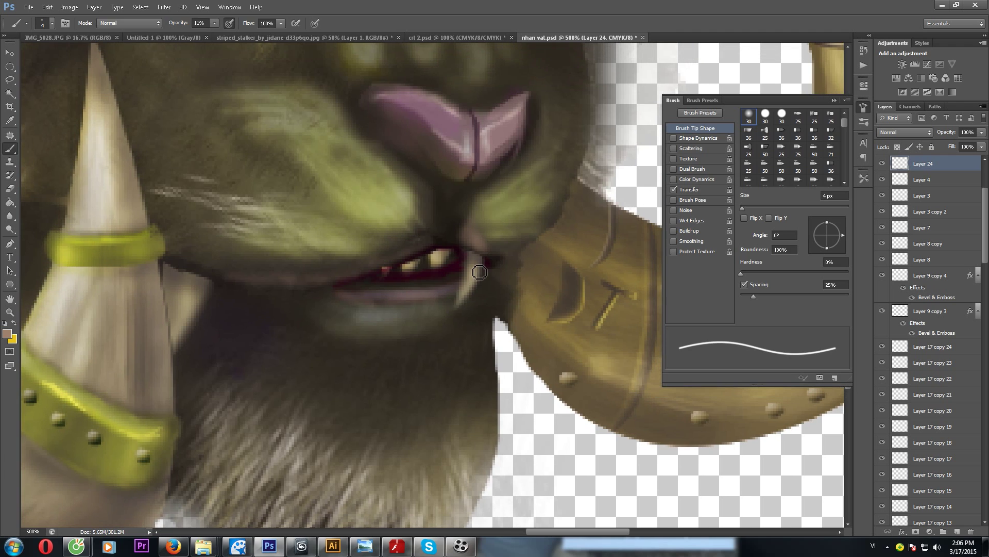
Step: Paint a pale yellow highlight on the lower fang
{"action": "left_click", "coordinate": [479, 260], "text": "alt"}
{"action": "left_click", "coordinate": [7, 333]}
{"action": "left_click", "coordinate": [702, 168]}
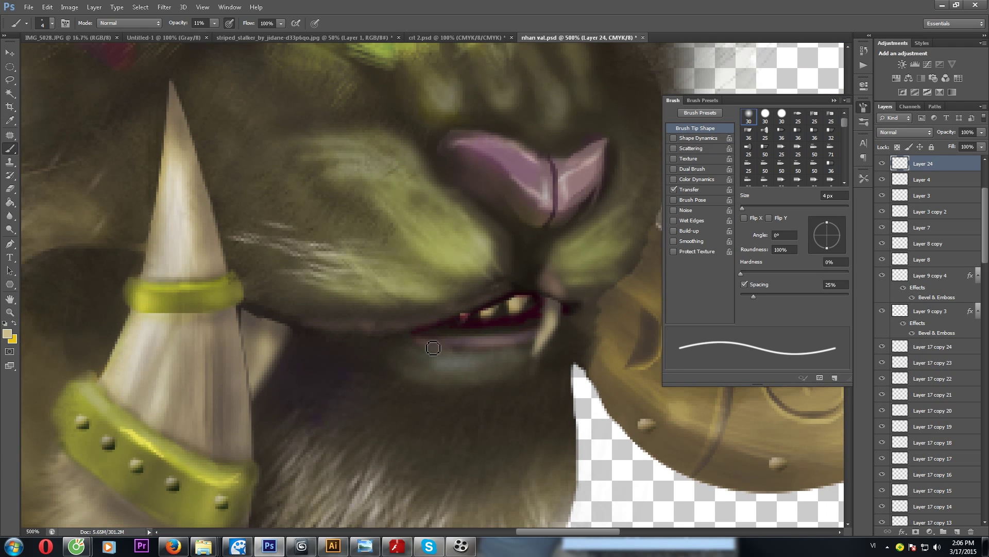
{"action": "left_click", "coordinate": [214, 23]}
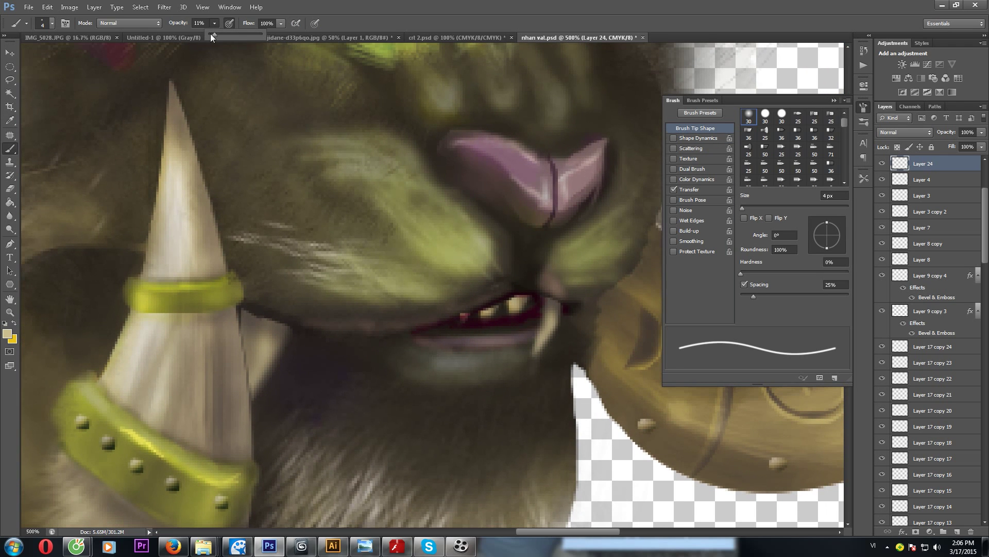
{"action": "left_click_drag", "start_coordinate": [439, 324], "coordinate": [445, 356]}
Step: Repaint the left fang lighter with a 2 px brush
{"action": "key", "text": "z"}
{"action": "left_click", "coordinate": [469, 300], "text": "alt"}
{"action": "left_click_drag", "start_coordinate": [468, 301], "coordinate": [465, 304]}
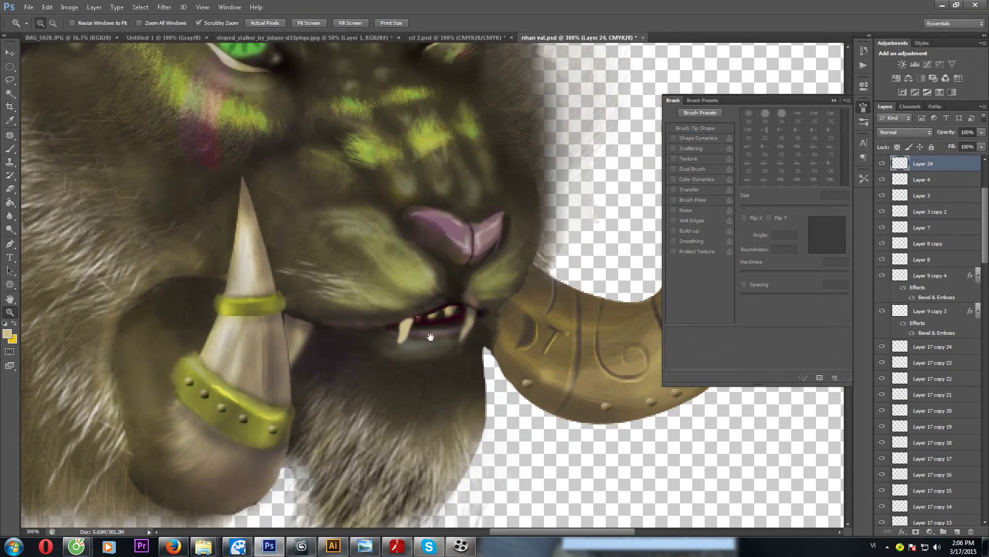
{"action": "left_click_drag", "start_coordinate": [430, 337], "coordinate": [459, 299]}
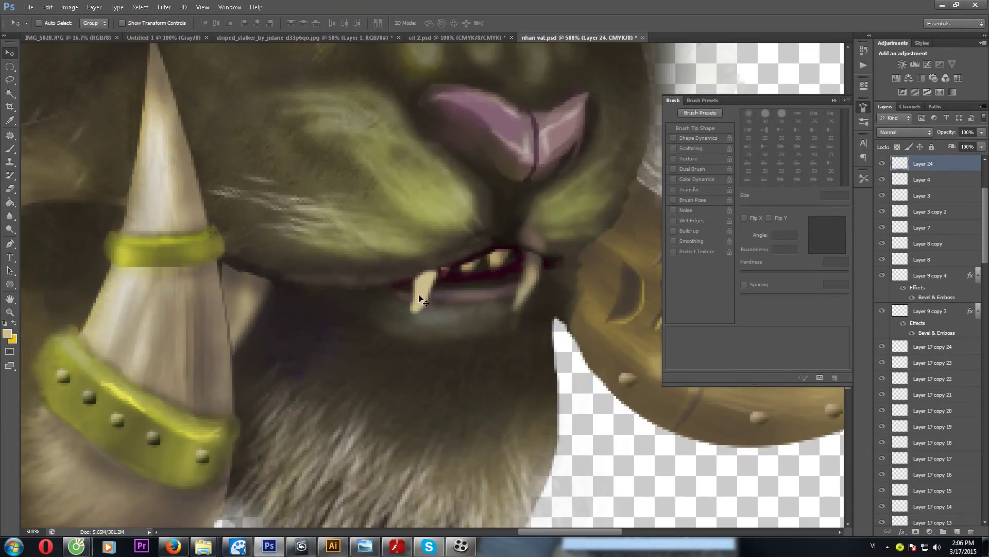
{"action": "key", "text": "b"}
{"action": "right_click", "coordinate": [455, 283]}
{"action": "key", "text": "bracketleft"}
{"action": "key", "text": "bracketleft"}
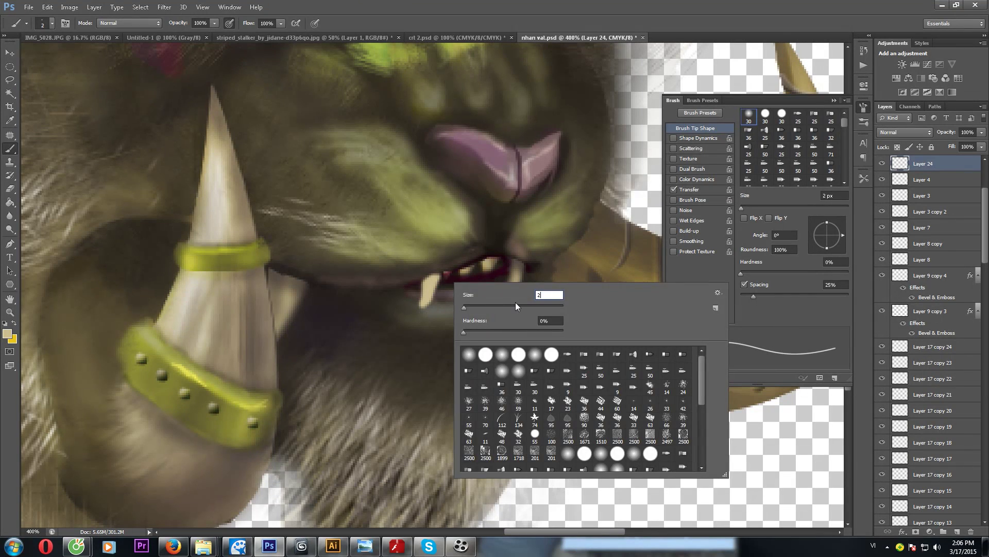
{"action": "key", "text": "Return"}
{"action": "left_click", "coordinate": [7, 334]}
{"action": "key", "text": "Escape"}
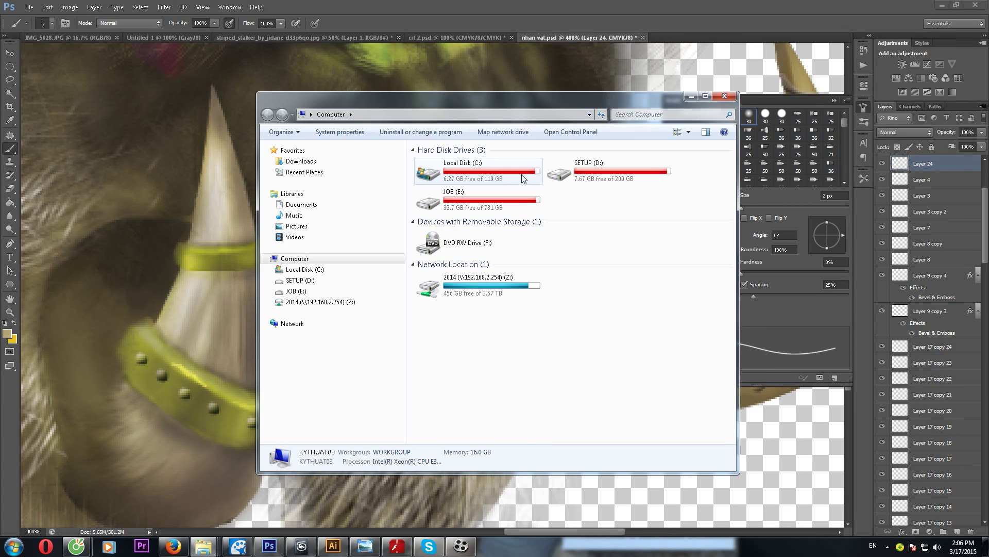
{"action": "left_click_drag", "start_coordinate": [425, 307], "coordinate": [430, 298]}
Step: Review the foreground colour and zoom the view up onto the eyes
{"action": "left_click", "coordinate": [7, 334]}
{"action": "key", "text": "Escape"}
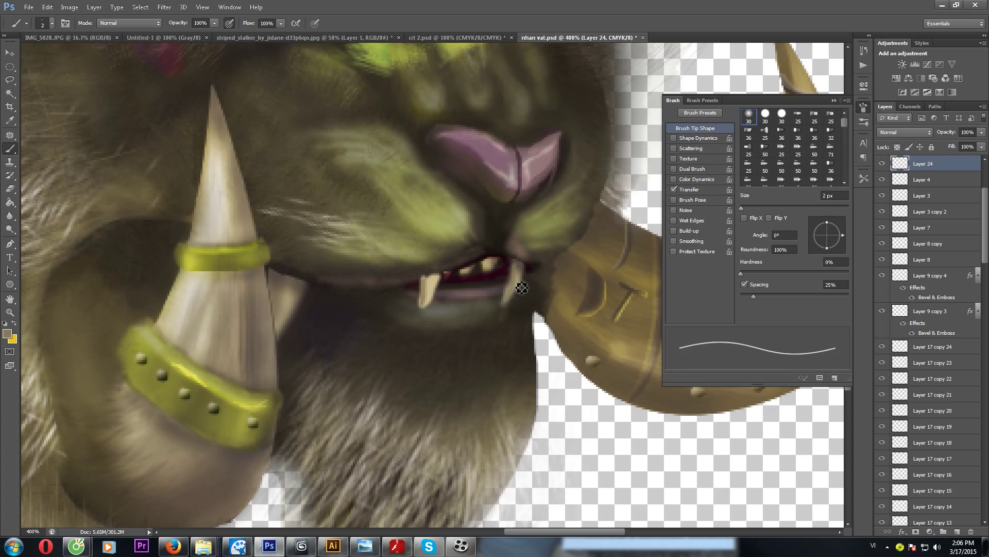
{"action": "key", "text": "z"}
{"action": "left_click_drag", "start_coordinate": [481, 260], "coordinate": [404, 194]}
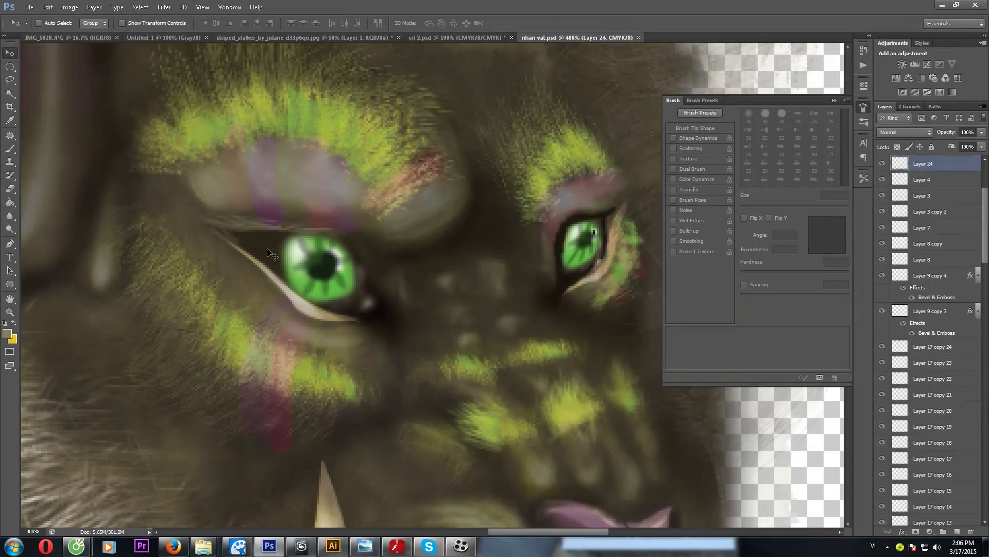
Step: Sample a dark colour and zoom in closer on the left eye
{"action": "key", "text": "i"}
{"action": "left_click", "coordinate": [269, 245]}
{"action": "key", "text": "b"}
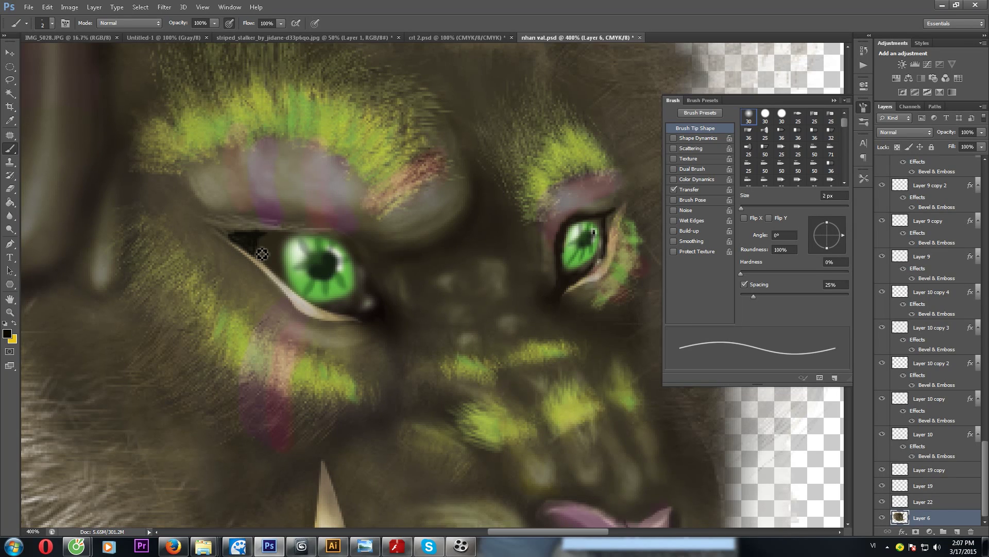
{"action": "key", "text": "z"}
{"action": "mouse_move", "coordinate": [243, 241]}
{"action": "left_mouse_down"}
{"action": "mouse_move", "coordinate": [252, 242]}
{"action": "mouse_move", "coordinate": [278, 296]}
{"action": "left_mouse_up"}
{"action": "key", "text": "b"}
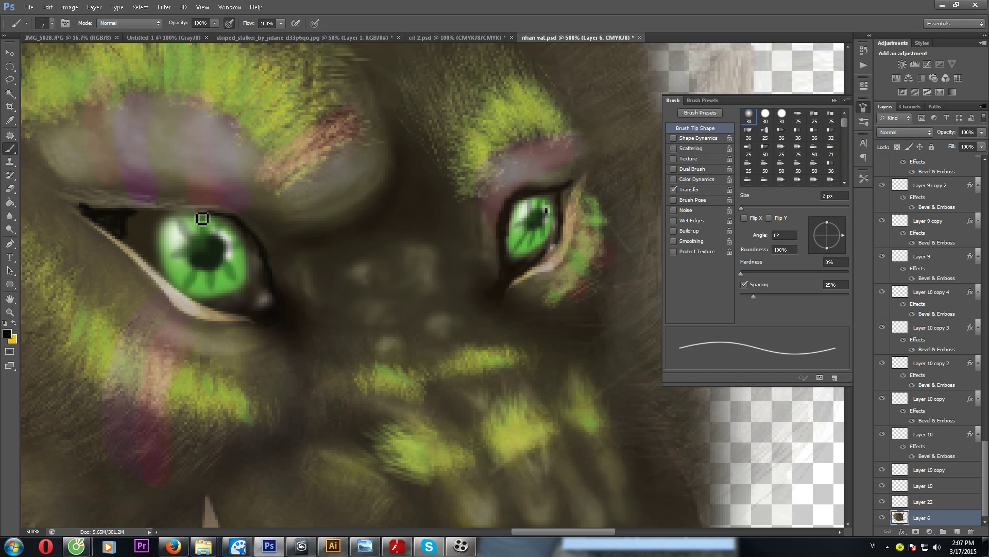
{"action": "left_click_drag", "start_coordinate": [170, 219], "coordinate": [215, 224]}
Step: Paint a stroke along the eyelid in a sampled brown
{"action": "left_click", "coordinate": [8, 333]}
{"action": "left_click", "coordinate": [244, 206]}
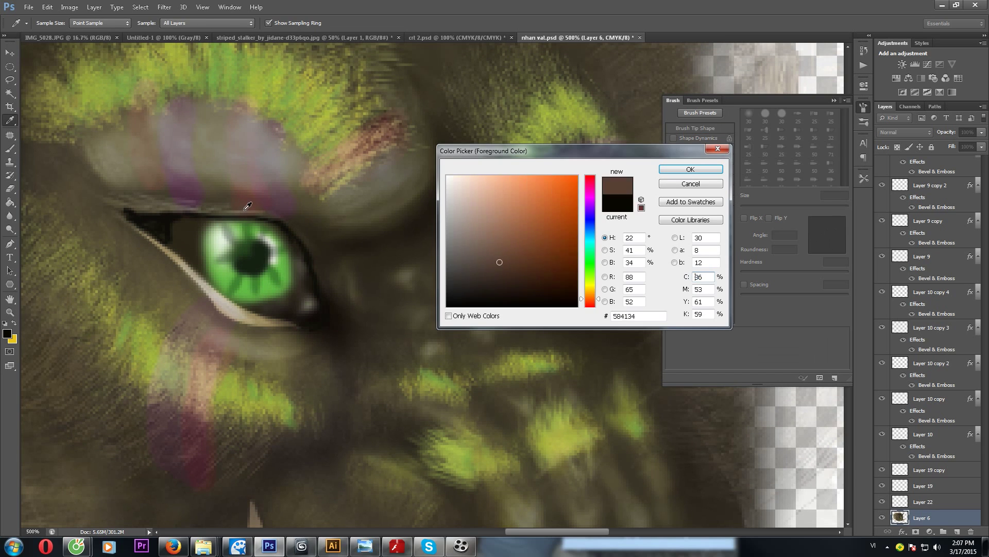
{"action": "key", "text": "Return"}
{"action": "left_click_drag", "start_coordinate": [311, 252], "coordinate": [334, 252]}
{"action": "mouse_move", "coordinate": [244, 227]}
{"action": "left_mouse_down"}
{"action": "mouse_move", "coordinate": [249, 201]}
{"action": "mouse_move", "coordinate": [284, 186]}
{"action": "left_mouse_up"}
Step: Paint a light cream stroke along the top eyelid, then drop opacity to 8%
{"action": "left_click", "coordinate": [7, 334]}
{"action": "left_click", "coordinate": [250, 199]}
{"action": "key", "text": "Return"}
{"action": "left_click_drag", "start_coordinate": [348, 228], "coordinate": [320, 199]}
{"action": "left_click_drag", "start_coordinate": [215, 24], "coordinate": [170, 35]}
{"action": "left_click_drag", "start_coordinate": [427, 266], "coordinate": [347, 310]}
Step: Resize the brush from 29 px down to 8 px while viewing the upper face
{"action": "mouse_move", "coordinate": [482, 240]}
{"action": "left_mouse_down"}
{"action": "mouse_move", "coordinate": [388, 238]}
{"action": "mouse_move", "coordinate": [427, 295]}
{"action": "mouse_move", "coordinate": [429, 278]}
{"action": "left_mouse_up"}
{"action": "right_click", "coordinate": [400, 256]}
{"action": "left_click_drag", "start_coordinate": [215, 23], "coordinate": [214, 35]}
{"action": "right_click", "coordinate": [289, 288]}
{"action": "mouse_move", "coordinate": [318, 310]}
{"action": "left_mouse_down"}
{"action": "mouse_move", "coordinate": [304, 310]}
{"action": "mouse_move", "coordinate": [332, 257]}
{"action": "left_mouse_up"}
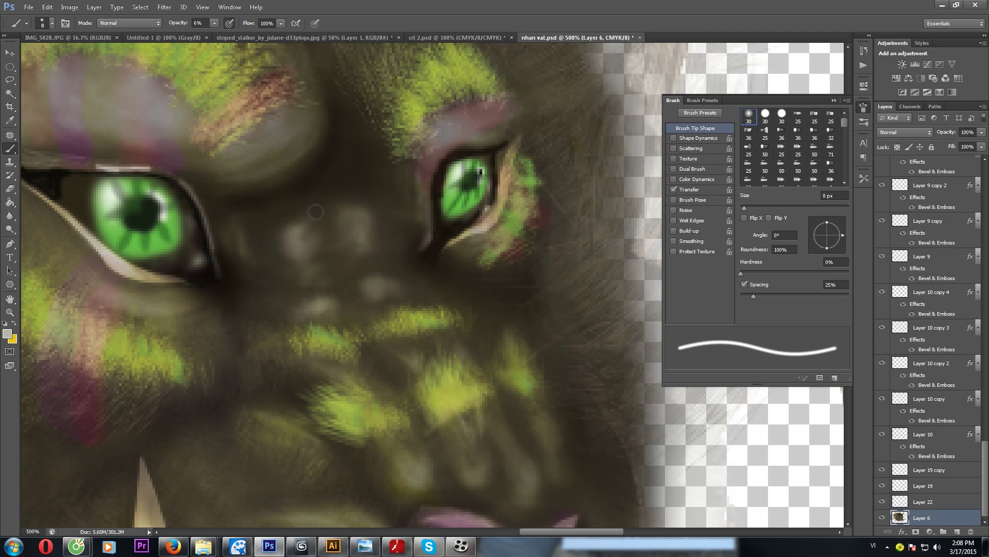
{"action": "mouse_move", "coordinate": [386, 165]}
{"action": "left_mouse_down"}
{"action": "mouse_move", "coordinate": [396, 258]}
{"action": "mouse_move", "coordinate": [414, 251]}
{"action": "left_mouse_up"}
Step: Choose a lighter cream colour and zoom in on the horn
{"action": "key", "text": "z"}
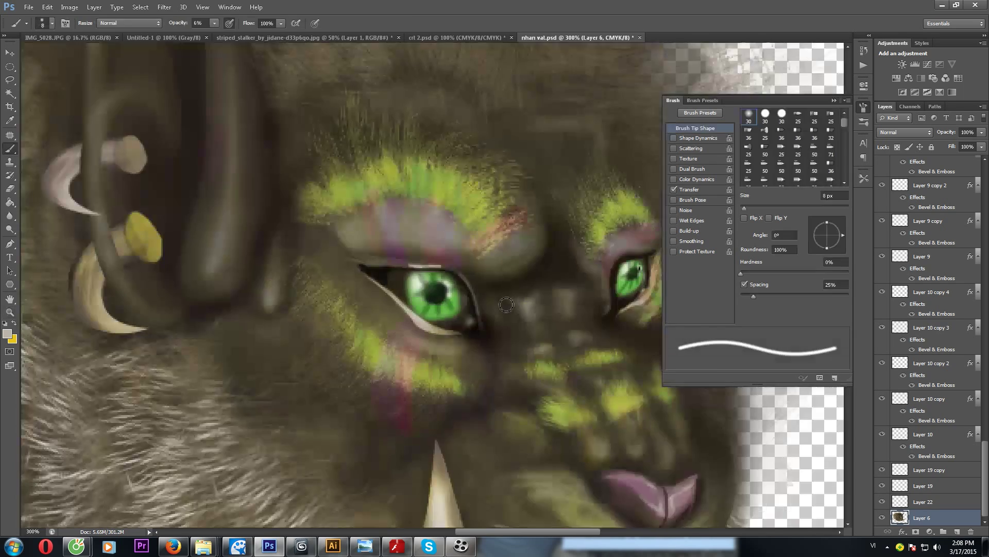
{"action": "key", "text": "b"}
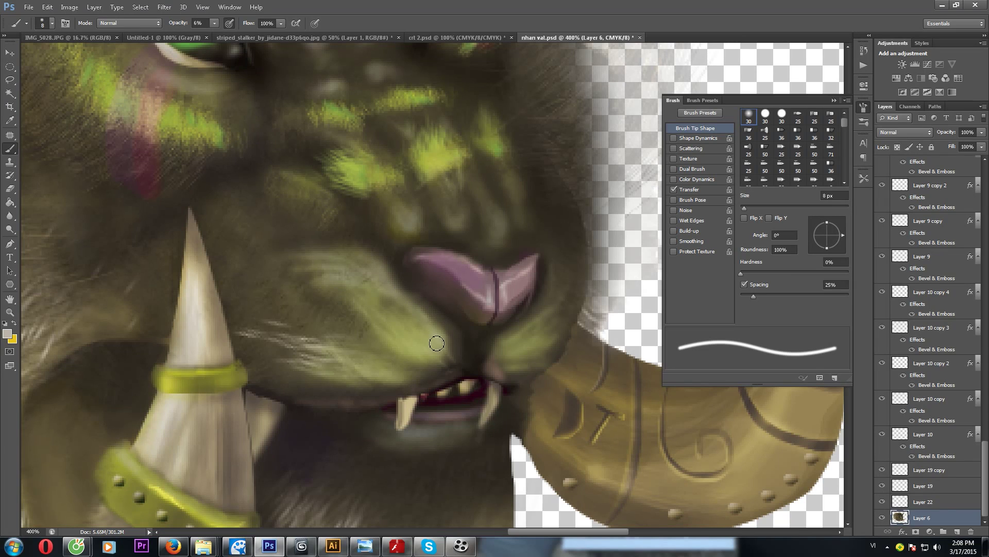
{"action": "left_click", "coordinate": [7, 334]}
{"action": "left_click", "coordinate": [468, 176]}
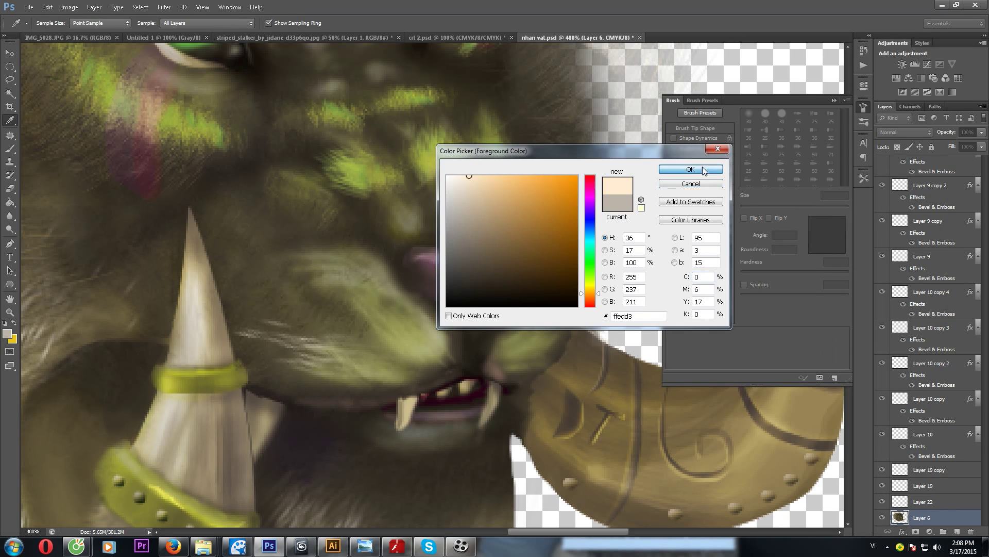
{"action": "left_click", "coordinate": [695, 166]}
{"action": "left_click_drag", "start_coordinate": [439, 352], "coordinate": [345, 290]}
{"action": "key", "text": "z"}
{"action": "left_click", "coordinate": [453, 241]}
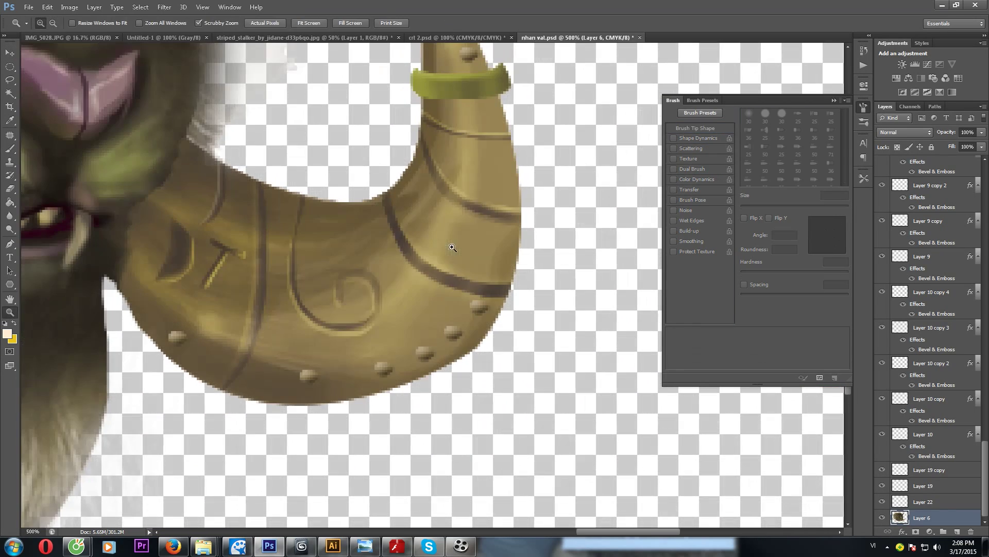
Step: Zoom in on the horn and set the Brush to a light yellow at 24% opacity
{"action": "left_click", "coordinate": [452, 241]}
{"action": "key", "text": "b"}
{"action": "left_click", "coordinate": [7, 333]}
{"action": "left_click", "coordinate": [498, 190]}
{"action": "key", "text": "Return"}
{"action": "left_click_drag", "start_coordinate": [214, 23], "coordinate": [226, 37]}
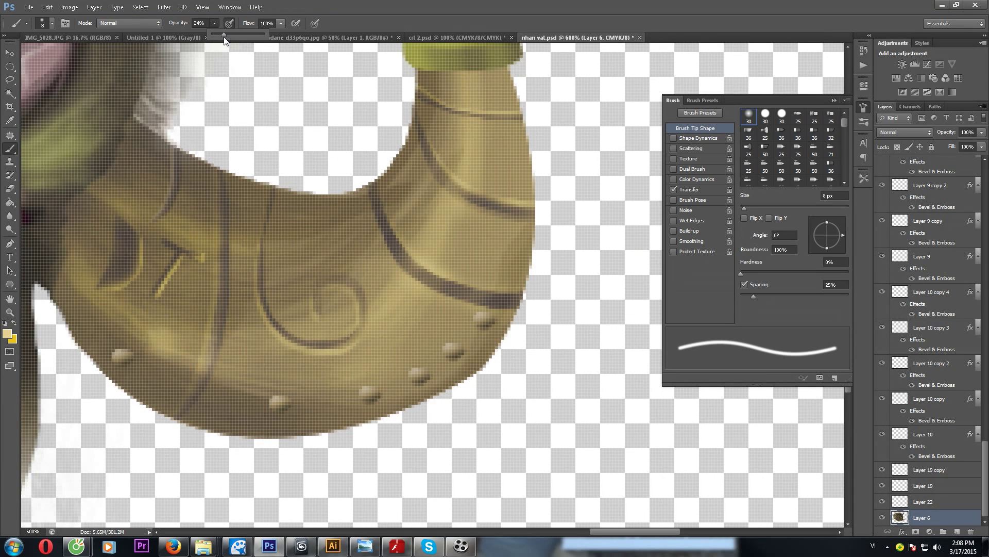
Step: Sample a darker olive from the horn and pick a new shade for its highlights
{"action": "scroll", "coordinate": [412, 225], "scroll_direction": "down", "scroll_amount": 2}
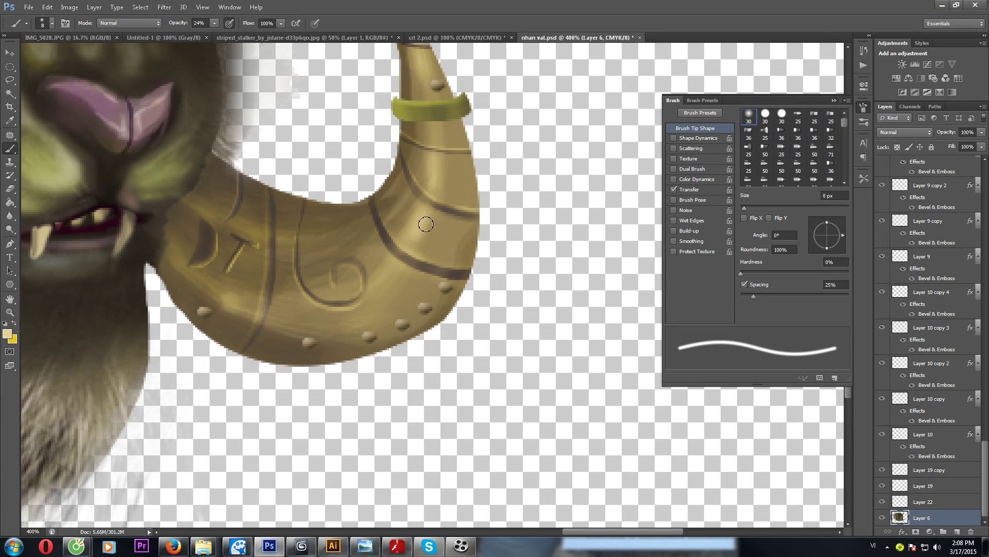
{"action": "scroll", "coordinate": [366, 306], "scroll_direction": "left", "scroll_amount": 2}
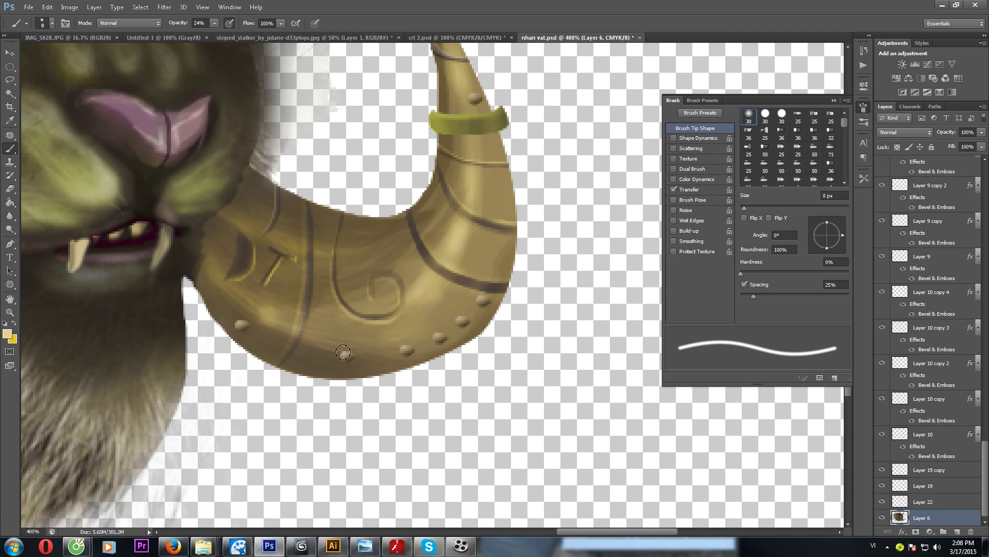
{"action": "scroll", "coordinate": [335, 289], "scroll_direction": "up", "scroll_amount": 3}
{"action": "left_click", "coordinate": [316, 277], "text": "alt"}
{"action": "left_click", "coordinate": [8, 333]}
{"action": "left_click", "coordinate": [520, 235]}
{"action": "key", "text": "Return"}
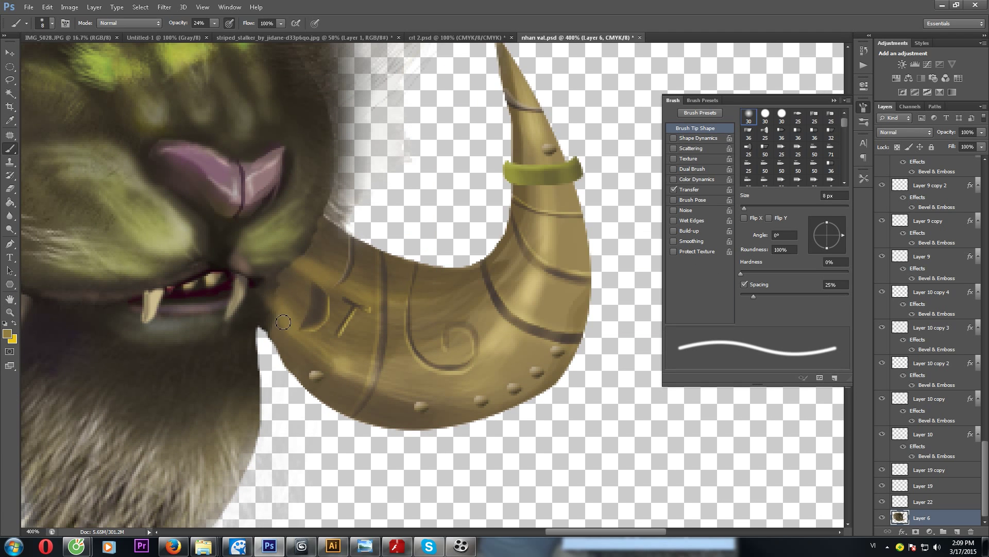
{"action": "scroll", "coordinate": [315, 275], "scroll_direction": "up", "scroll_amount": 3}
{"action": "scroll", "coordinate": [507, 207], "scroll_direction": "right", "scroll_amount": 1}
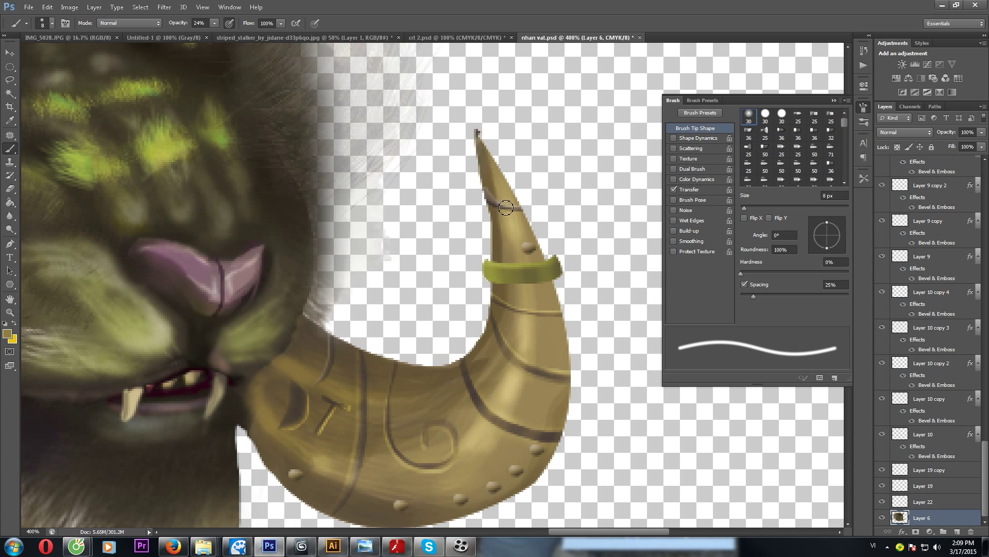
{"action": "scroll", "coordinate": [496, 156], "scroll_direction": "down", "scroll_amount": 2}
{"action": "scroll", "coordinate": [496, 156], "scroll_direction": "down", "scroll_amount": 1}
Step: Select a small elliptical sliver on the horn's edge and lighten it with Dodge
{"action": "key", "text": "l"}
{"action": "key", "text": "ctrl+plus"}
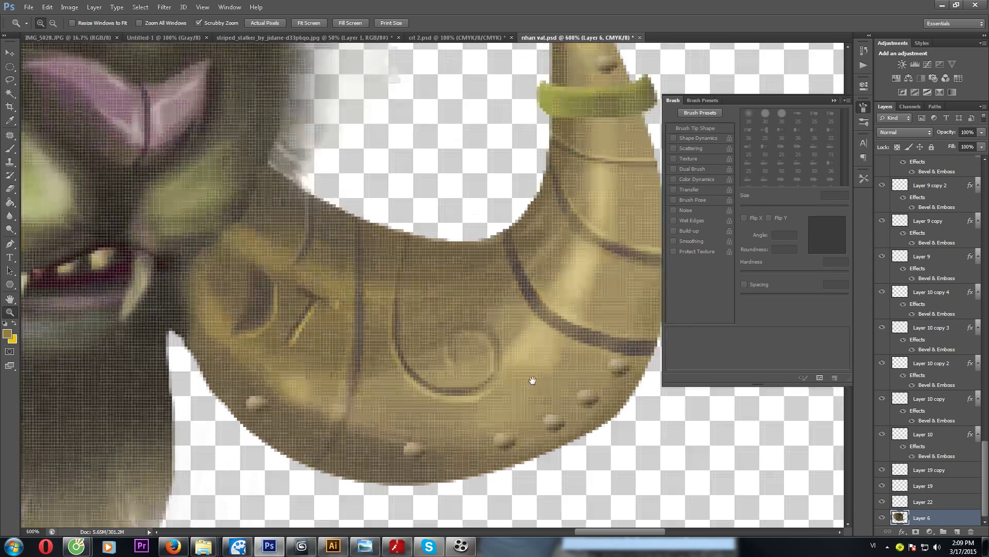
{"action": "scroll", "coordinate": [531, 380], "scroll_direction": "right", "scroll_amount": 3}
{"action": "scroll", "coordinate": [464, 335], "scroll_direction": "down", "scroll_amount": 2}
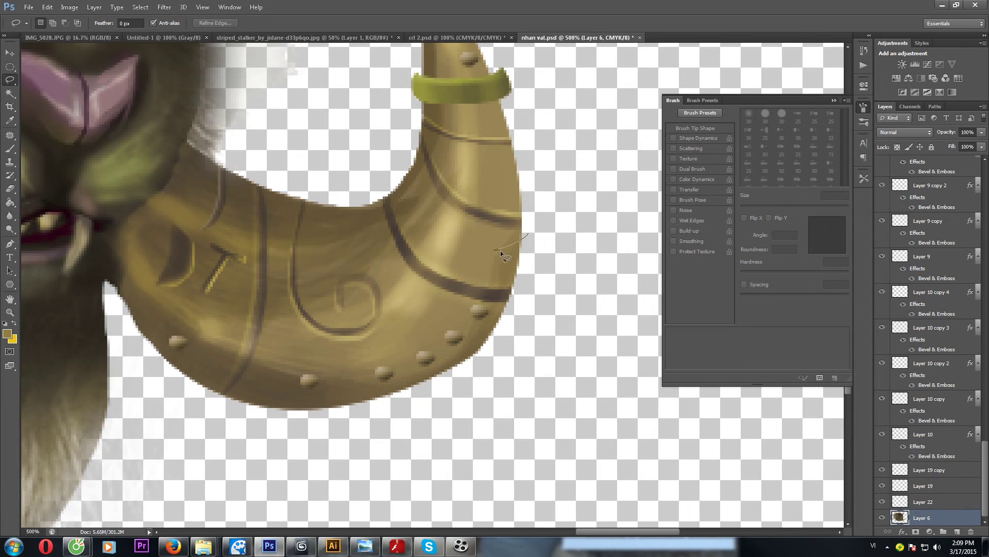
{"action": "key", "text": "o"}
{"action": "key", "text": "m"}
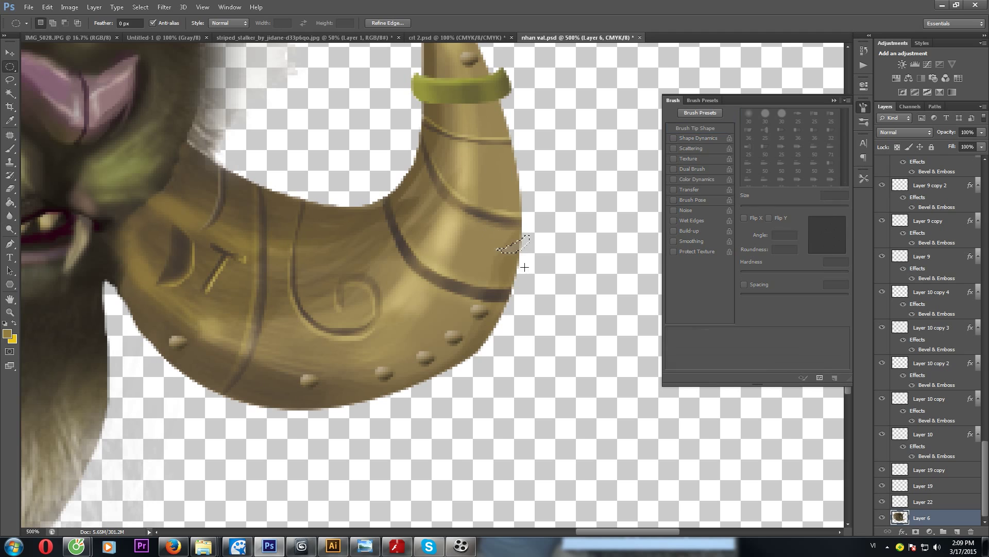
{"action": "left_click_drag", "start_coordinate": [516, 239], "coordinate": [518, 243]}
{"action": "left_click", "coordinate": [9, 229]}
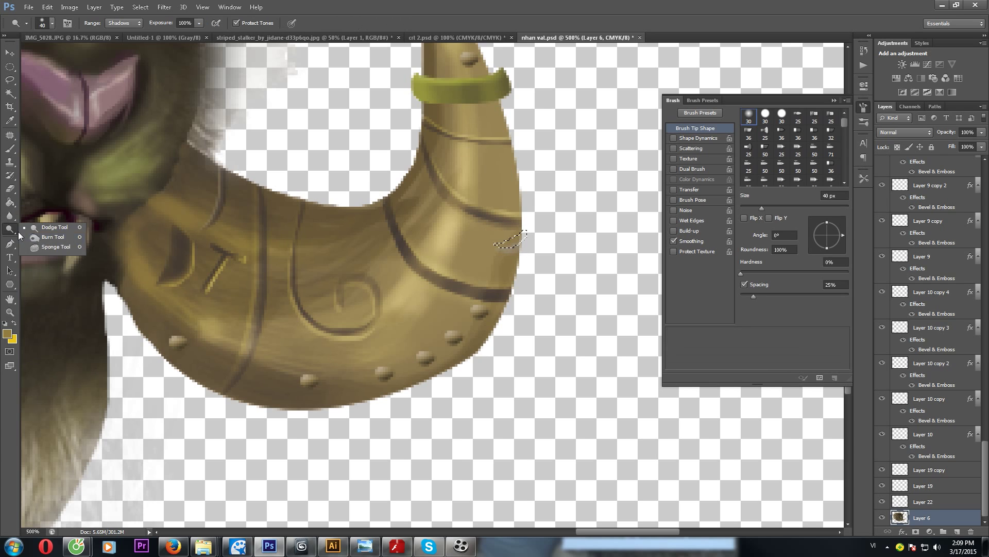
{"action": "key", "text": "ctrl+d"}
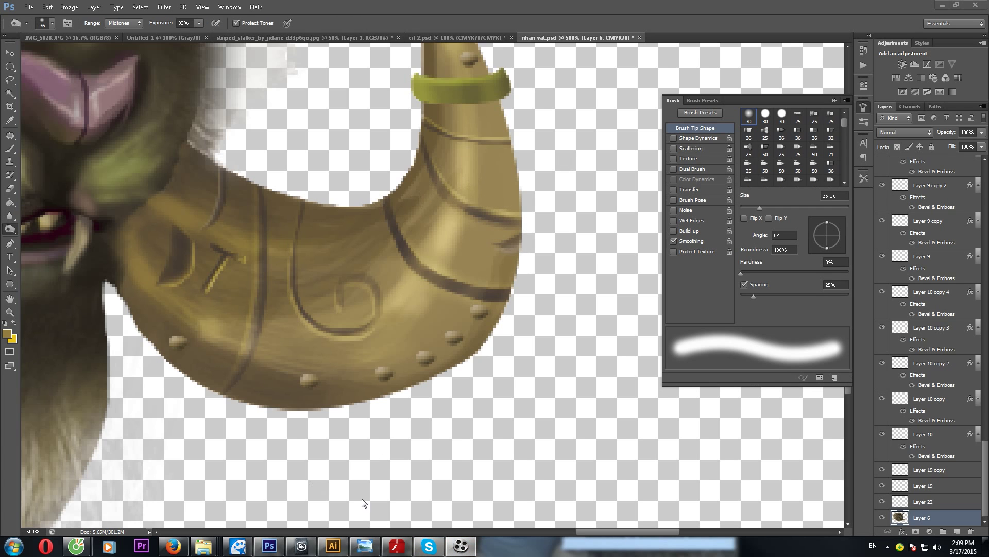
Step: Lasso a small notch on the horn's outer edge, then zoom onto the face
{"action": "key", "text": "alt+shift"}
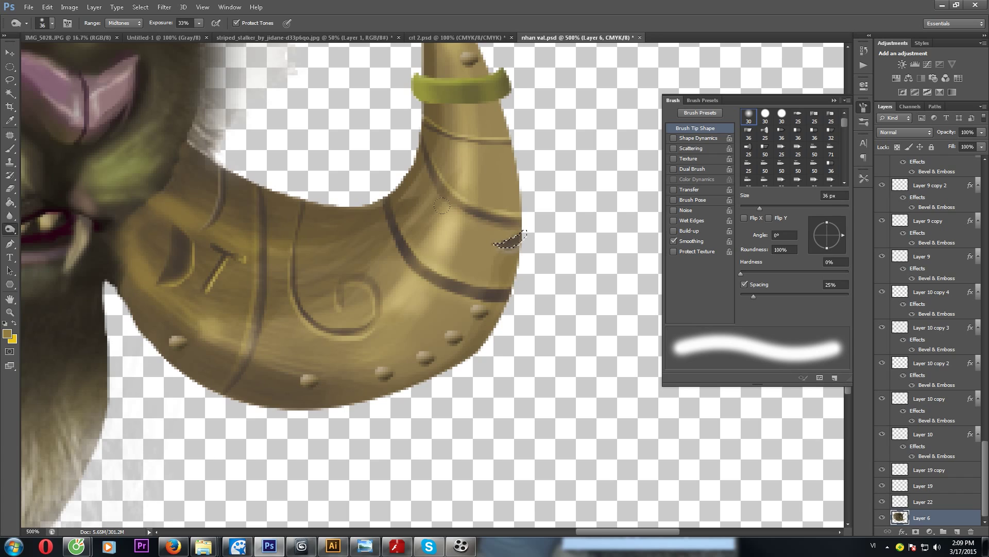
{"action": "scroll", "coordinate": [478, 224], "scroll_direction": "up", "scroll_amount": 1}
{"action": "scroll", "coordinate": [477, 225], "scroll_direction": "up", "scroll_amount": 1}
{"action": "key", "text": "l"}
{"action": "left_click_drag", "start_coordinate": [547, 230], "coordinate": [535, 242]}
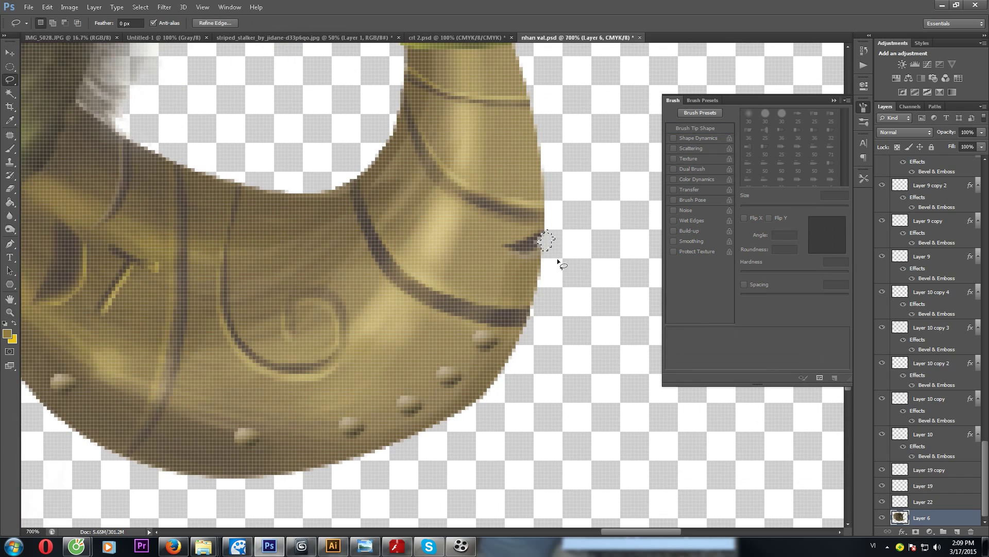
{"action": "key", "text": "ctrl+d"}
{"action": "scroll", "coordinate": [541, 252], "scroll_direction": "down", "scroll_amount": 2}
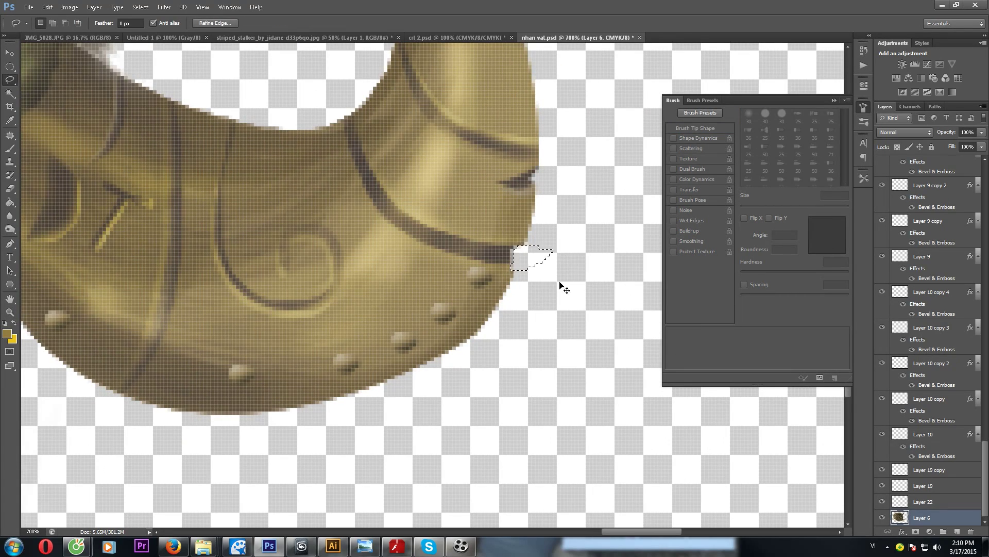
{"action": "key", "text": "z"}
{"action": "left_click_drag", "start_coordinate": [563, 287], "coordinate": [336, 266]}
Step: Confirm the image size and zoom out to view the eye area
{"action": "left_click", "coordinate": [336, 267]}
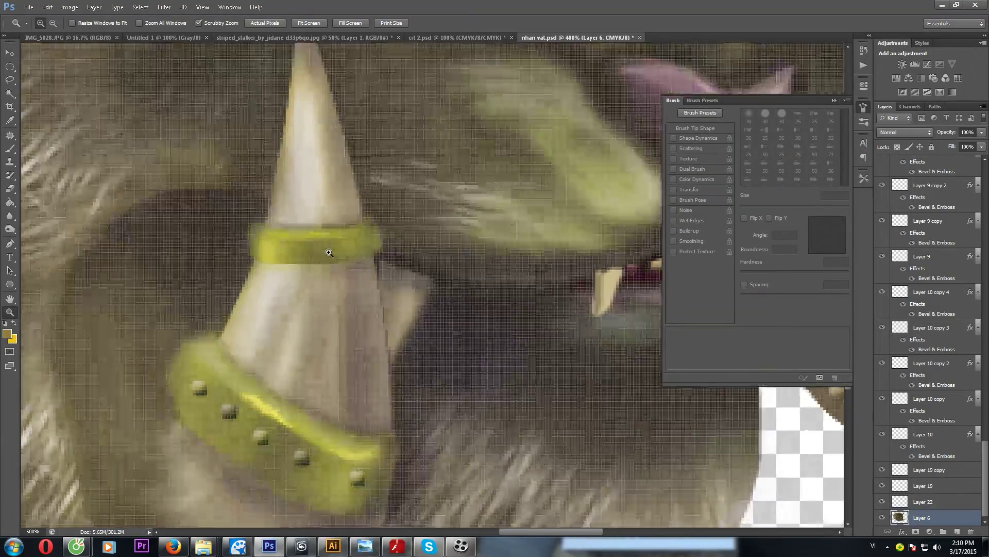
{"action": "key", "text": "i"}
{"action": "key", "text": "ctrl+alt+i"}
{"action": "key", "text": "Return"}
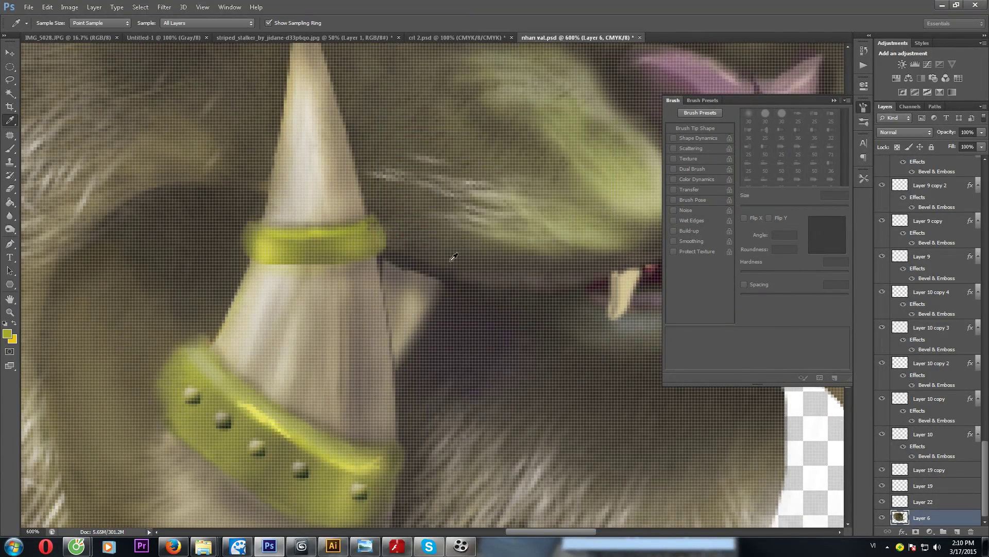
{"action": "key", "text": "ctrl+minus"}
{"action": "left_click_drag", "start_coordinate": [298, 142], "coordinate": [477, 330]}
Step: Set a 2 px brush with a pale yellow foreground colour
{"action": "key", "text": "b"}
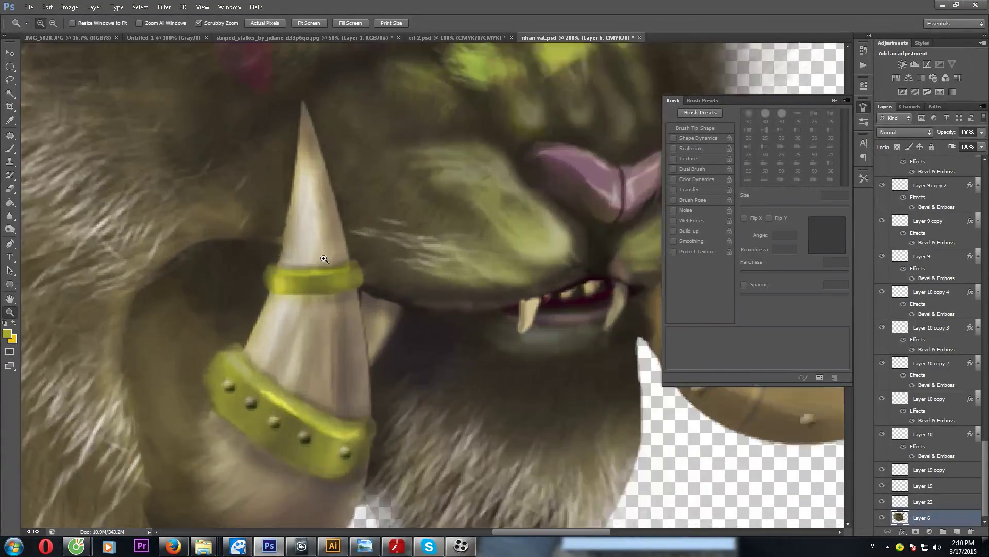
{"action": "right_click", "coordinate": [335, 286]}
{"action": "type", "text": "2"}
{"action": "key", "text": "Return"}
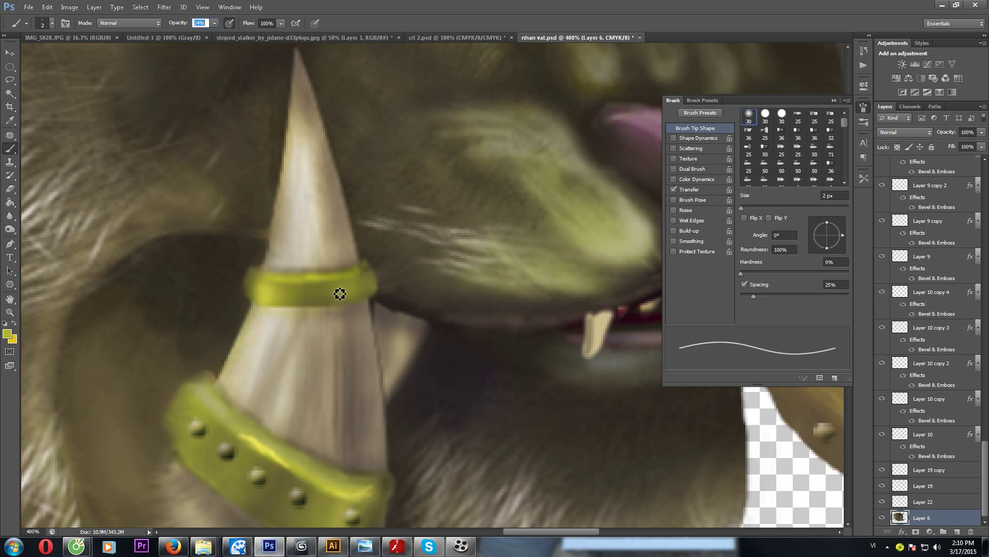
{"action": "left_click", "coordinate": [7, 334]}
{"action": "left_click", "coordinate": [504, 177]}
{"action": "left_click", "coordinate": [691, 168]}
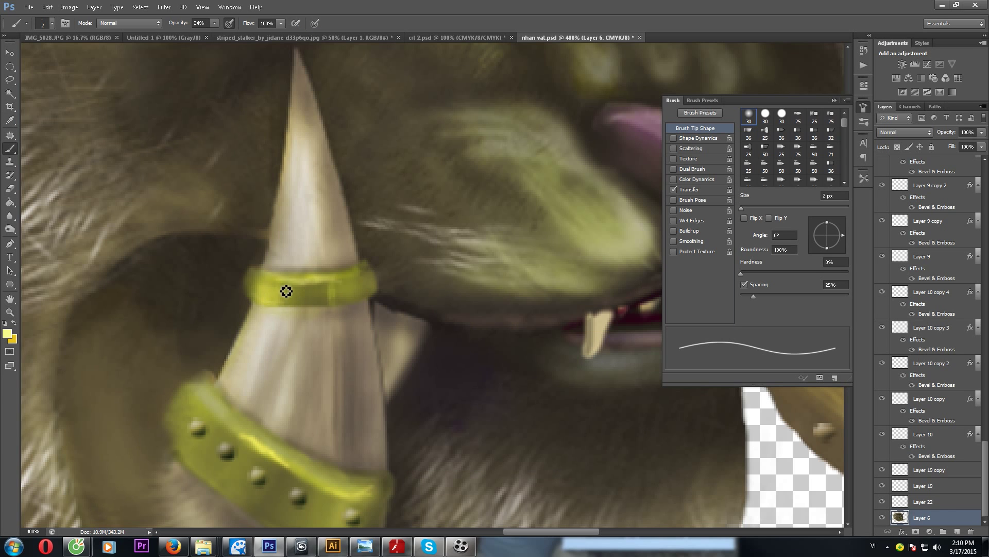
Step: Add Layer 25, select the top layer, and sample olive from the ring band
{"action": "left_click", "coordinate": [957, 531]}
{"action": "scroll", "coordinate": [966, 253], "scroll_direction": "up", "scroll_amount": 5}
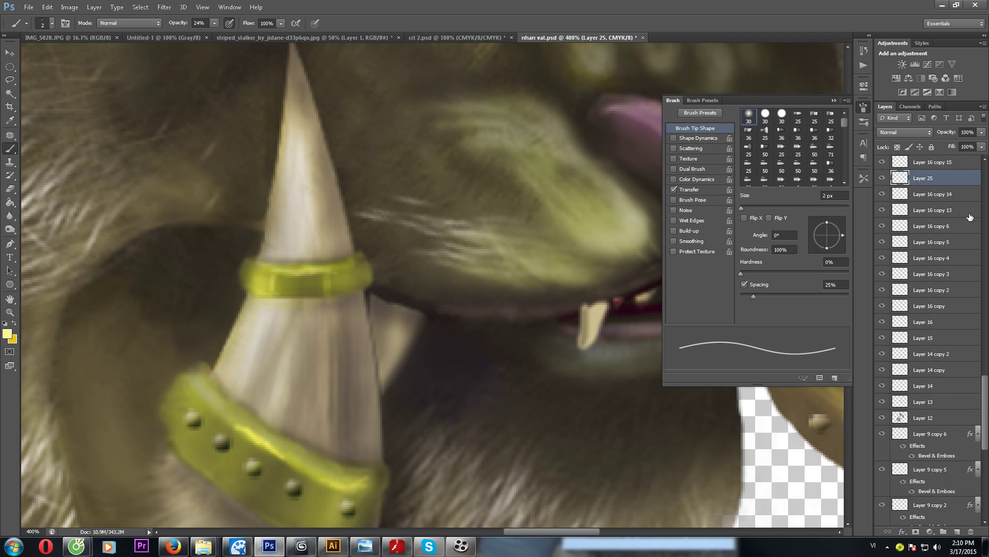
{"action": "scroll", "coordinate": [934, 206], "scroll_direction": "down", "scroll_amount": 10}
{"action": "left_click", "coordinate": [934, 163]}
{"action": "scroll", "coordinate": [923, 361], "scroll_direction": "up", "scroll_amount": 1}
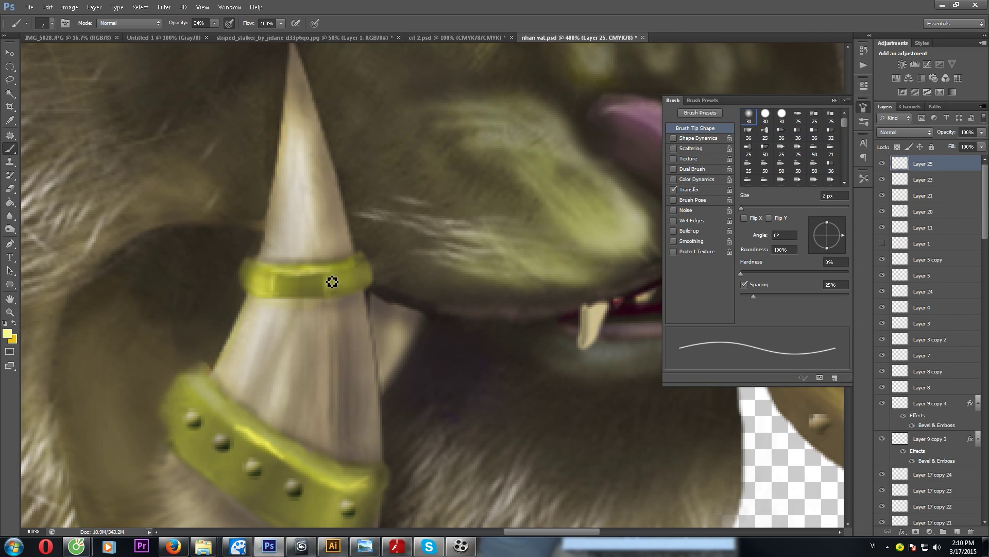
{"action": "scroll", "coordinate": [332, 281], "scroll_direction": "down", "scroll_amount": 3}
{"action": "scroll", "coordinate": [278, 361], "scroll_direction": "left", "scroll_amount": 2}
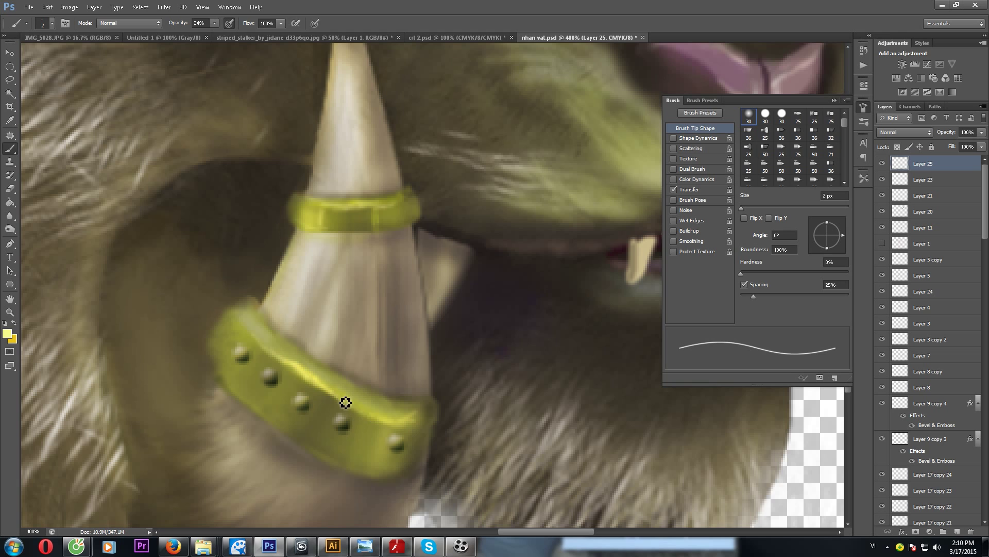
{"action": "scroll", "coordinate": [345, 402], "scroll_direction": "down", "scroll_amount": 4}
{"action": "scroll", "coordinate": [351, 275], "scroll_direction": "left", "scroll_amount": 1}
{"action": "left_click", "coordinate": [299, 311], "text": "alt"}
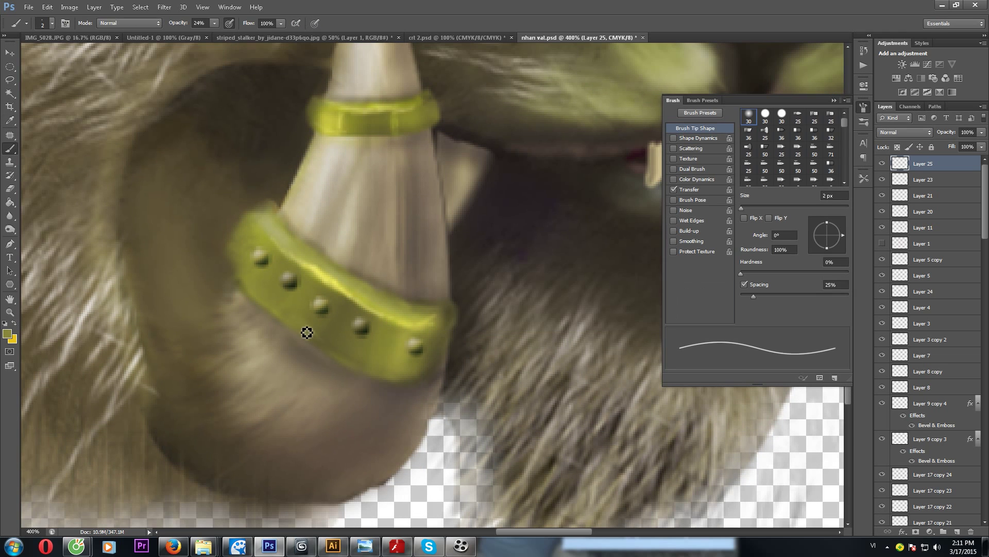
{"action": "scroll", "coordinate": [381, 289], "scroll_direction": "down", "scroll_amount": 2}
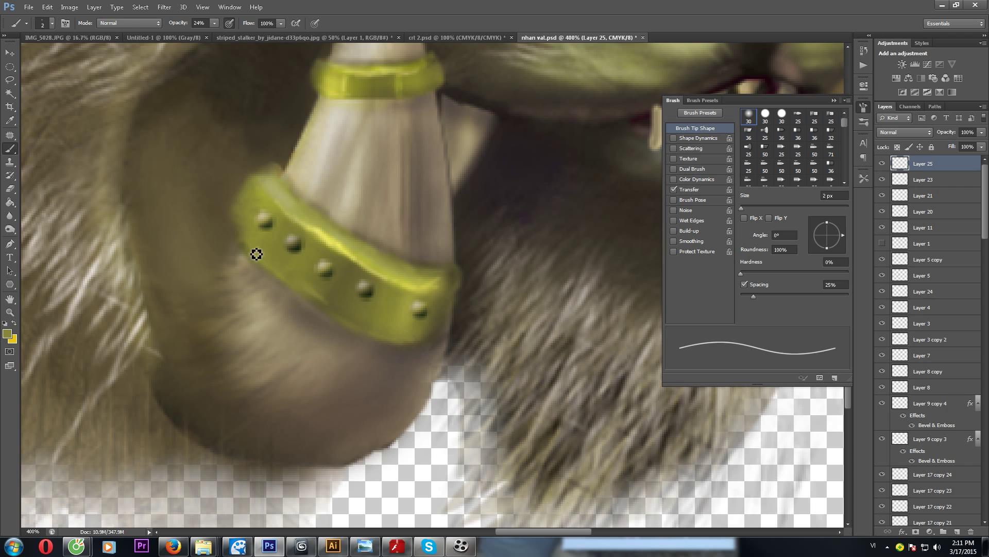
{"action": "left_click", "coordinate": [7, 333]}
{"action": "key", "text": "Return"}
{"action": "left_click", "coordinate": [340, 263]}
{"action": "key", "text": "ctrl+alt+i"}
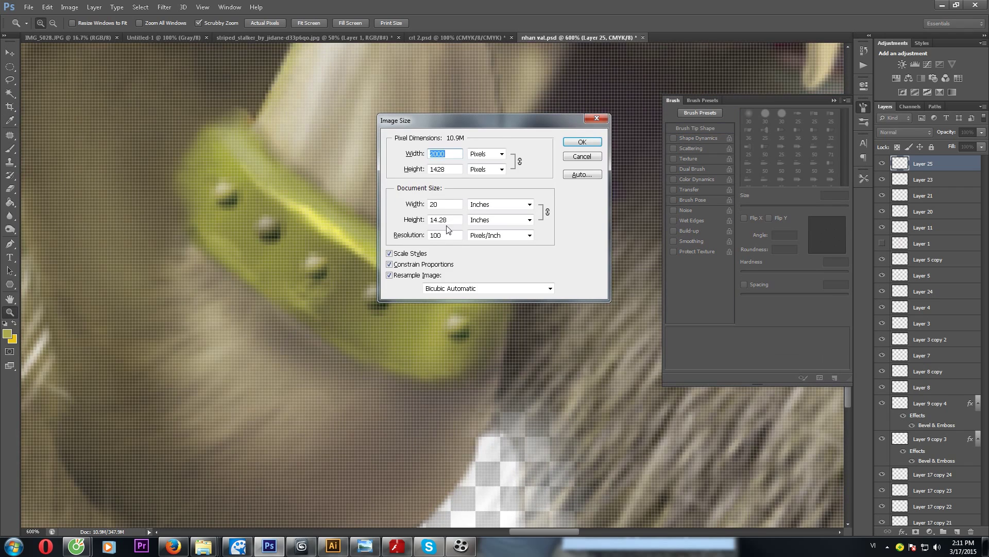
{"action": "key", "text": "Escape"}
{"action": "key", "text": "ctrl+1"}
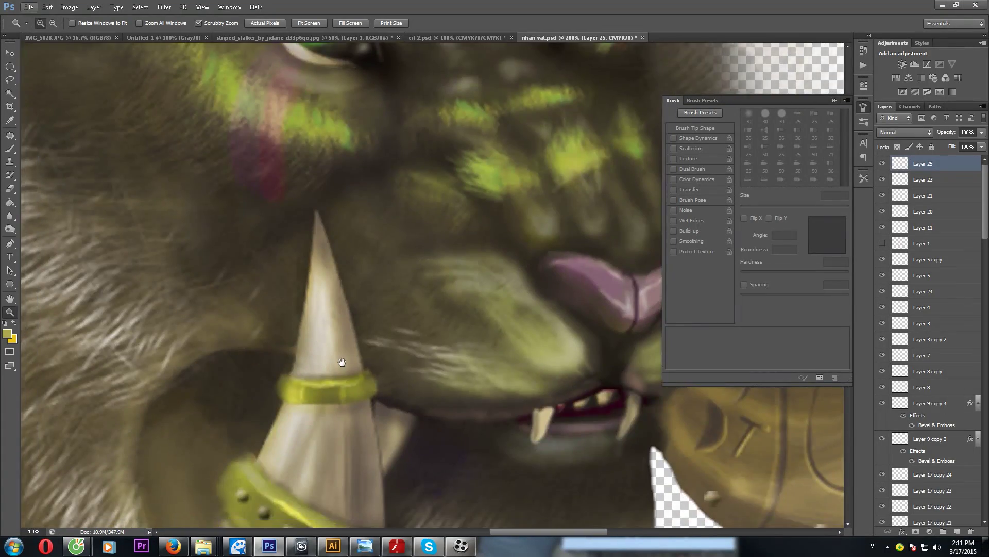
{"action": "mouse_move", "coordinate": [359, 329]}
{"action": "left_mouse_down"}
{"action": "mouse_move", "coordinate": [347, 342]}
{"action": "mouse_move", "coordinate": [379, 358]}
{"action": "left_mouse_up"}
{"action": "key", "text": "b"}
{"action": "right_click", "coordinate": [357, 360]}
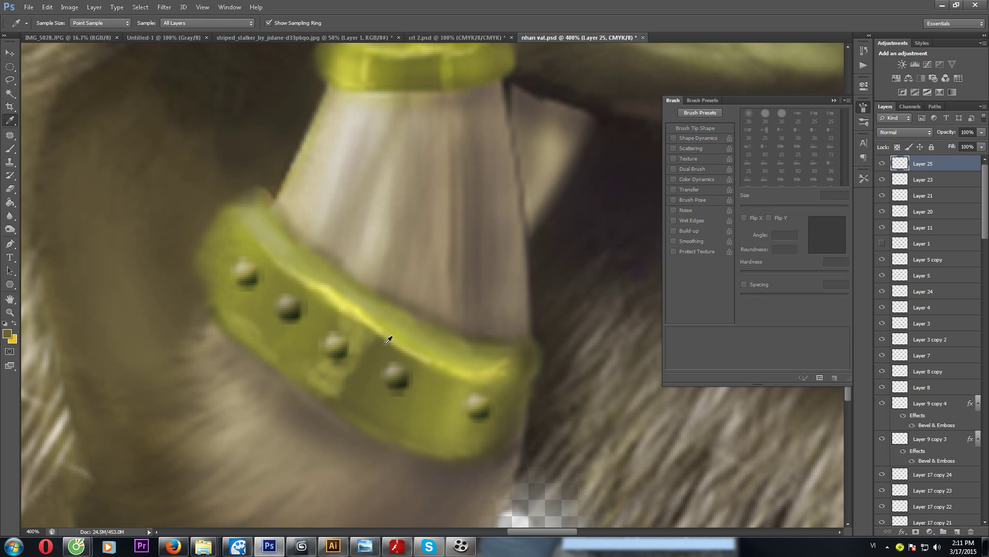
Step: Shade the collar's right edge in dark brown and lower brush opacity to 11%
{"action": "left_click", "coordinate": [7, 334]}
{"action": "left_click", "coordinate": [691, 168]}
{"action": "left_click_drag", "start_coordinate": [438, 369], "coordinate": [405, 334]}
{"action": "left_click_drag", "start_coordinate": [450, 408], "coordinate": [474, 353]}
{"action": "key", "text": "1"}
{"action": "key", "text": "1"}
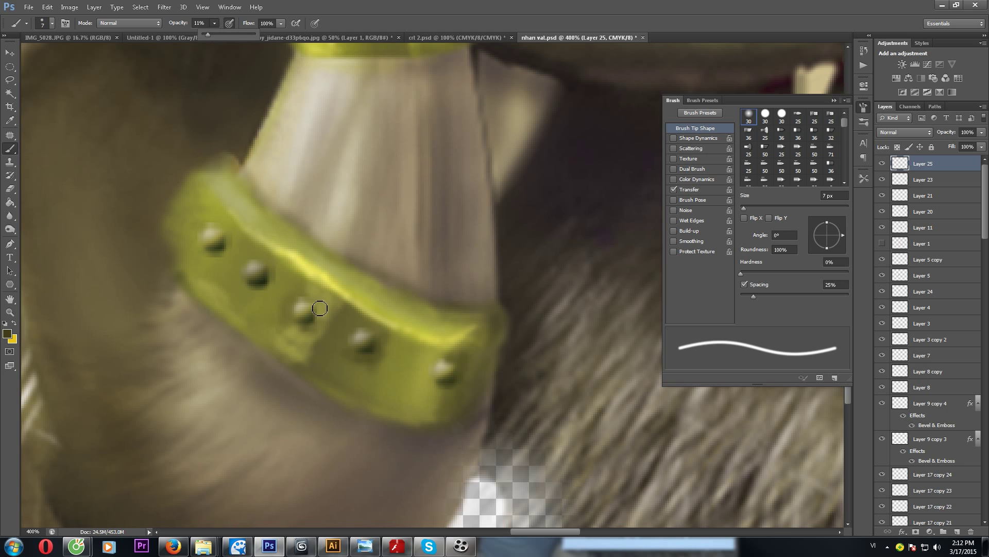
Step: Sample a light tan from the ring, then choose a new dark brown colour
{"action": "left_click_drag", "start_coordinate": [340, 315], "coordinate": [448, 376]}
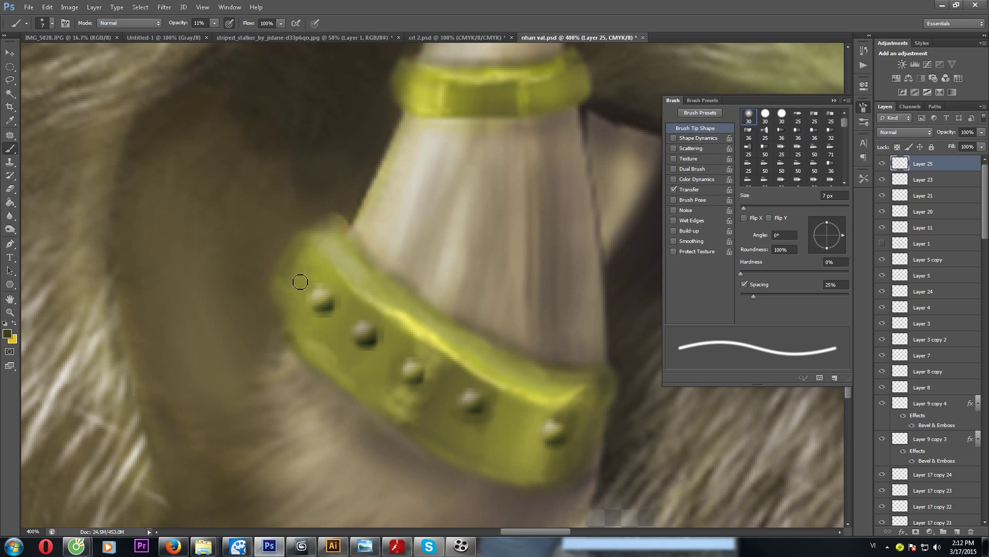
{"action": "left_click_drag", "start_coordinate": [293, 278], "coordinate": [147, 173]}
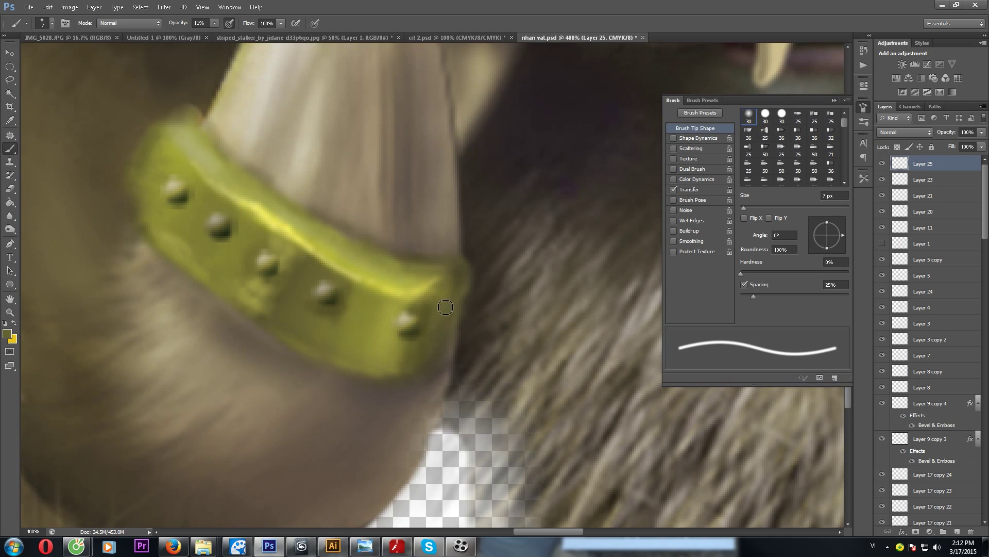
{"action": "left_click", "coordinate": [461, 329], "text": "alt"}
{"action": "left_click_drag", "start_coordinate": [342, 224], "coordinate": [431, 256]}
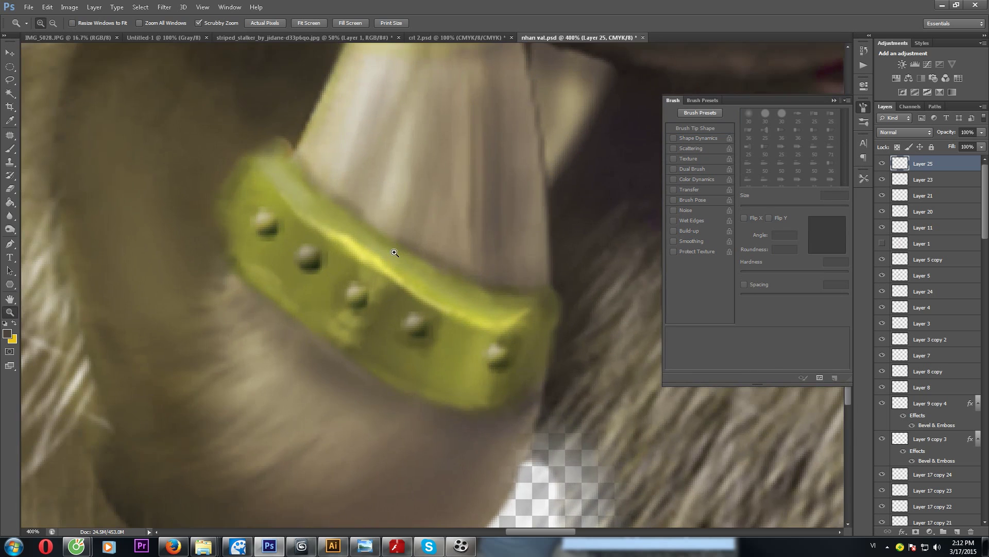
{"action": "key", "text": "i"}
{"action": "key", "text": "b"}
{"action": "right_click", "coordinate": [424, 253]}
{"action": "key", "text": "Escape"}
{"action": "left_click", "coordinate": [8, 333]}
{"action": "left_click", "coordinate": [618, 186]}
{"action": "key", "text": "Return"}
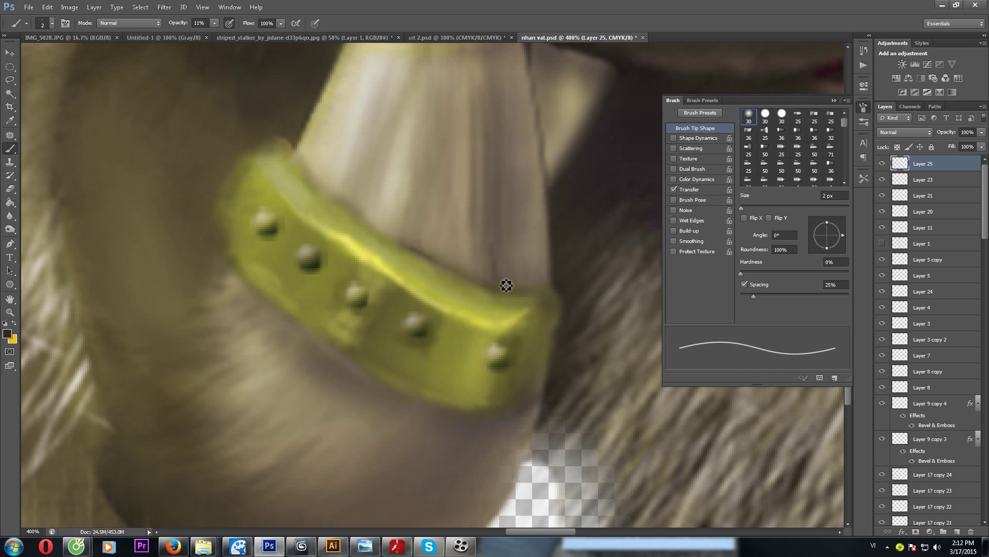
Step: Bring the upper ring into view with a 14 px brush at 9% opacity
{"action": "scroll", "coordinate": [403, 287], "scroll_direction": "up", "scroll_amount": 3}
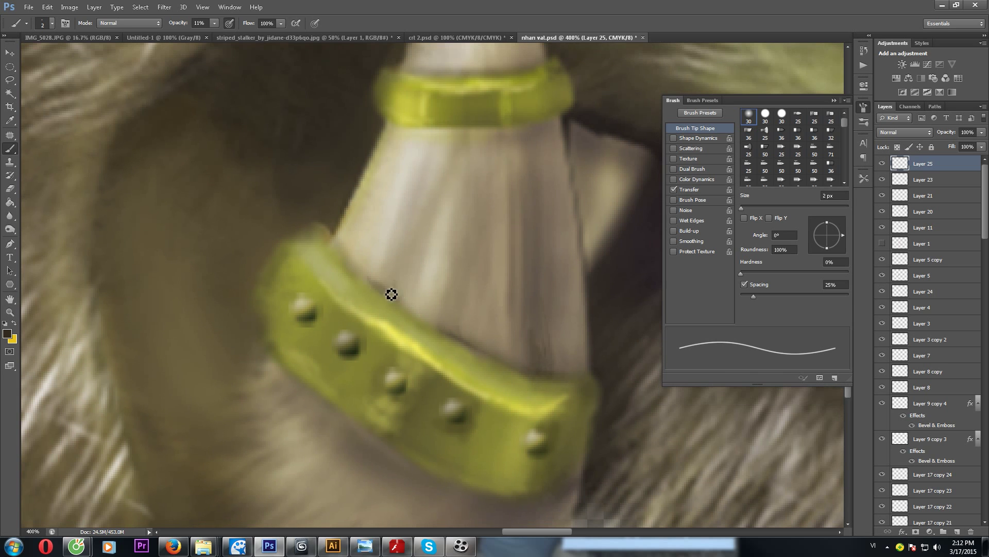
{"action": "scroll", "coordinate": [409, 311], "scroll_direction": "left", "scroll_amount": 3}
{"action": "scroll", "coordinate": [464, 310], "scroll_direction": "up", "scroll_amount": 3}
{"action": "scroll", "coordinate": [424, 275], "scroll_direction": "right", "scroll_amount": 4}
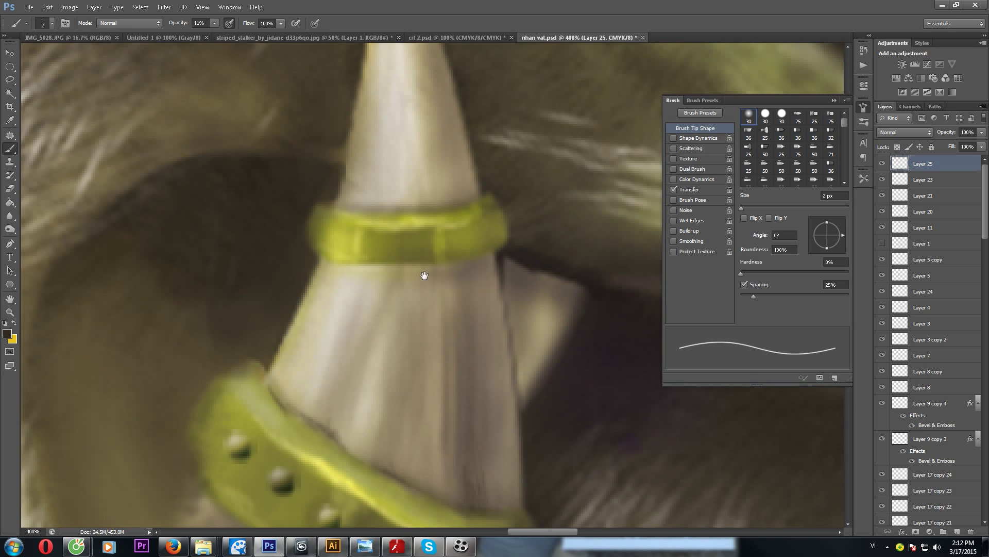
{"action": "left_click_drag", "start_coordinate": [447, 140], "coordinate": [469, 265]}
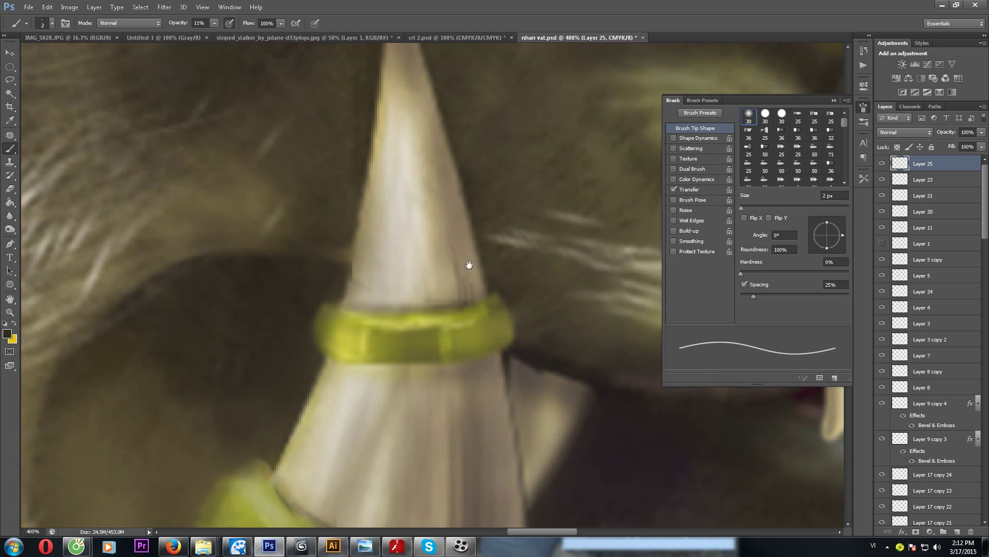
{"action": "right_click", "coordinate": [455, 203]}
{"action": "left_click_drag", "start_coordinate": [474, 220], "coordinate": [481, 220]}
{"action": "left_click", "coordinate": [214, 23]}
{"action": "right_click", "coordinate": [388, 219]}
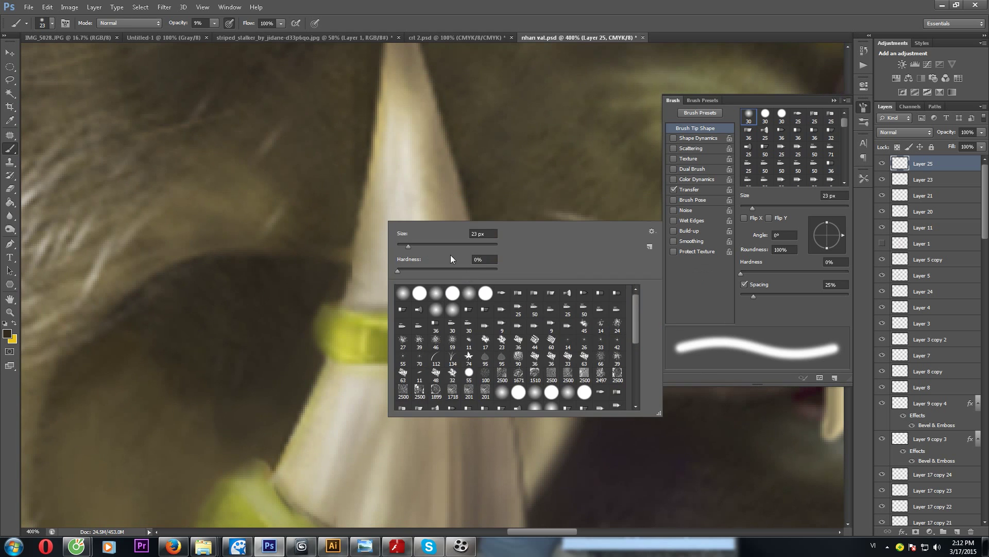
{"action": "key", "text": "Return"}
{"action": "scroll", "coordinate": [484, 320], "scroll_direction": "down", "scroll_amount": 2}
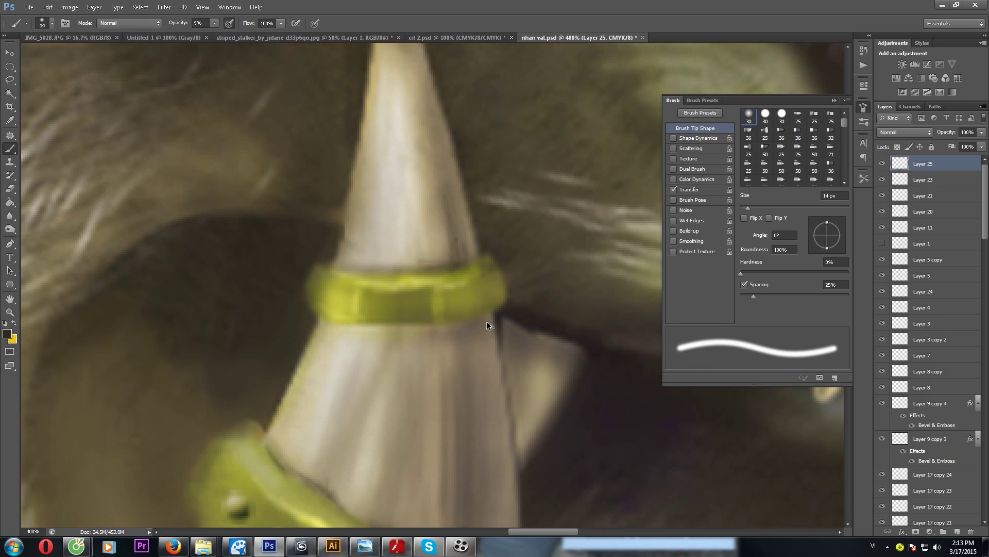
Step: Lasso the cone strip below the upper ring, set a 5 px bristle brush, and zoom out
{"action": "key", "text": "l"}
{"action": "left_click_drag", "start_coordinate": [450, 326], "coordinate": [478, 324]}
{"action": "left_click_drag", "start_coordinate": [499, 369], "coordinate": [401, 351]}
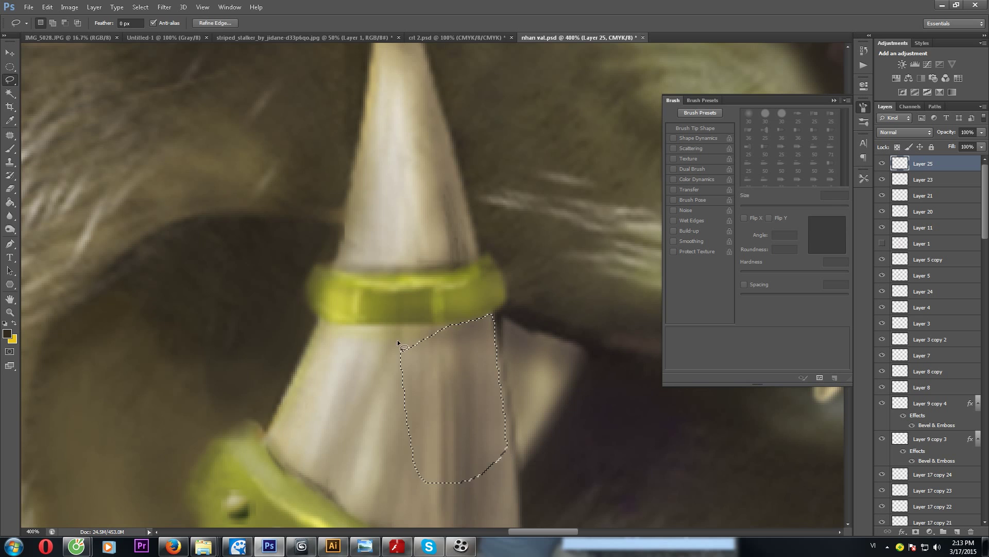
{"action": "key", "text": "b"}
{"action": "right_click", "coordinate": [481, 347]}
{"action": "key", "text": "Return"}
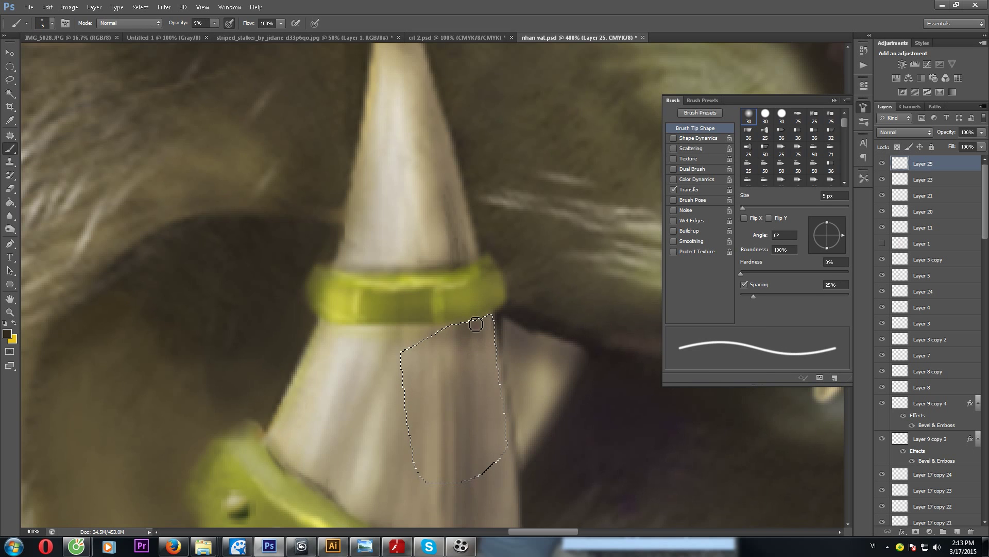
{"action": "right_click", "coordinate": [479, 370]}
{"action": "left_click", "coordinate": [515, 454]}
{"action": "key", "text": "Return"}
{"action": "key", "text": "z"}
{"action": "left_click", "coordinate": [473, 397], "text": "alt"}
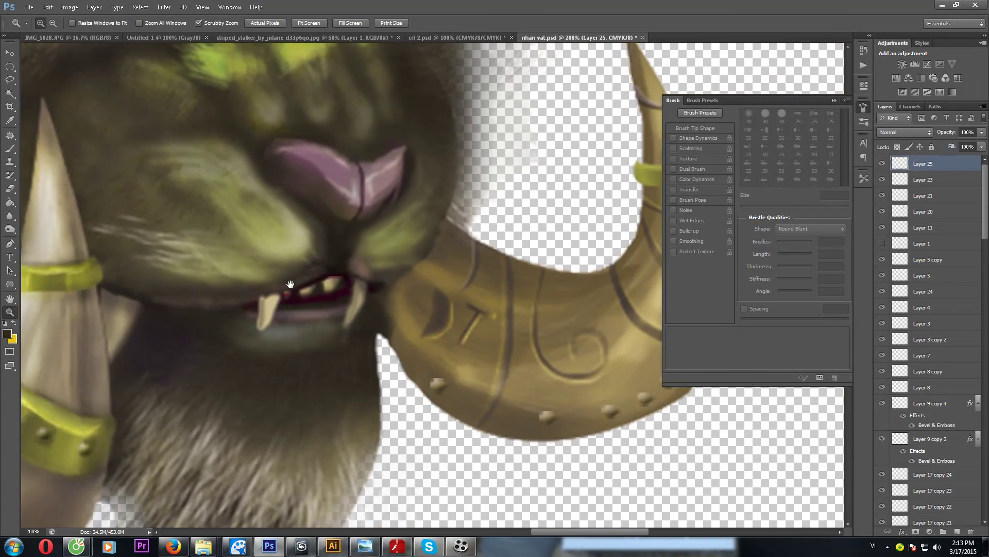
Step: Zoom onto the horn's green ring and paint a dark edge stroke on Layer 25
{"action": "left_click_drag", "start_coordinate": [473, 397], "coordinate": [470, 355]}
{"action": "double_click", "coordinate": [474, 267]}
{"action": "key", "text": "alt+comma"}
{"action": "key", "text": "v"}
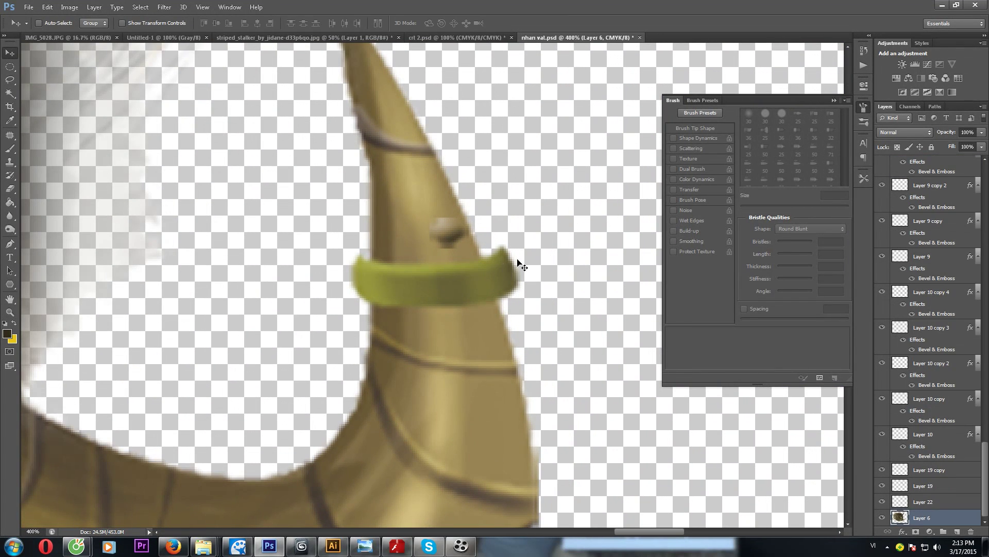
{"action": "key", "text": "b"}
{"action": "left_click", "coordinate": [510, 264], "text": "alt"}
{"action": "scroll", "coordinate": [985, 447], "scroll_direction": "up", "scroll_amount": 2}
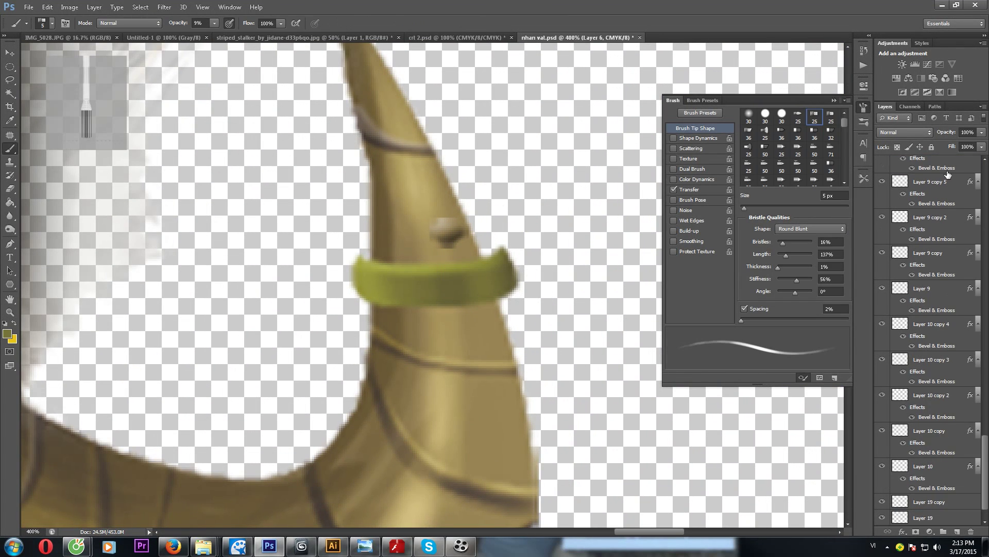
{"action": "scroll", "coordinate": [985, 447], "scroll_direction": "up", "scroll_amount": 5}
{"action": "left_click", "coordinate": [922, 164]}
{"action": "right_click", "coordinate": [494, 264]}
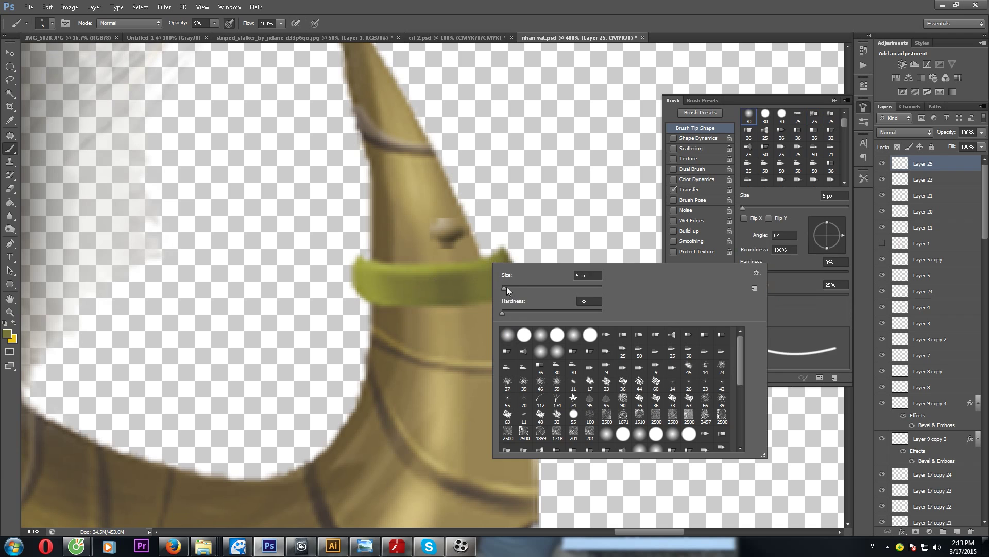
{"action": "key", "text": "Return"}
{"action": "left_click_drag", "start_coordinate": [480, 247], "coordinate": [498, 252]}
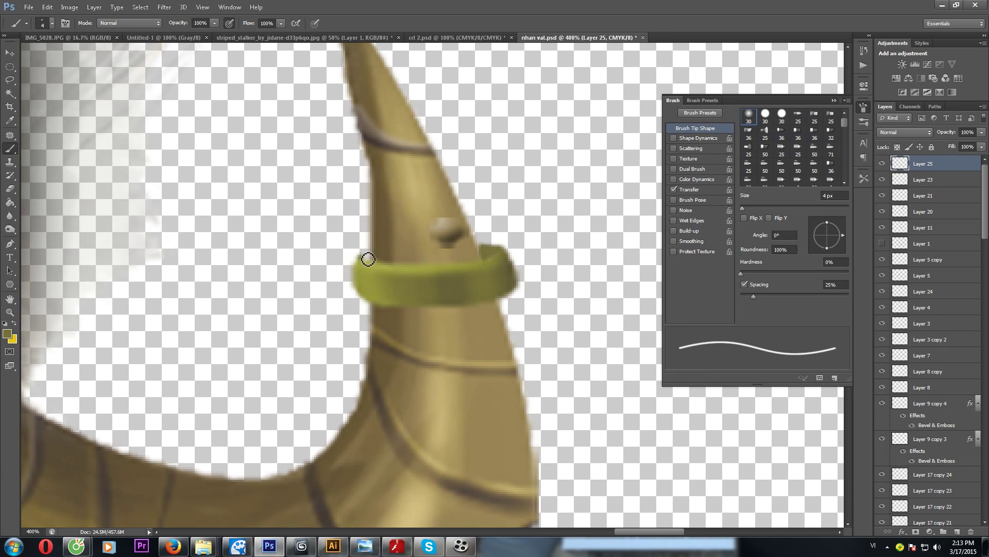
Step: At 400% zoom, paint a light highlight across the green ring
{"action": "key", "text": "z"}
{"action": "left_click_drag", "start_coordinate": [414, 290], "coordinate": [409, 280]}
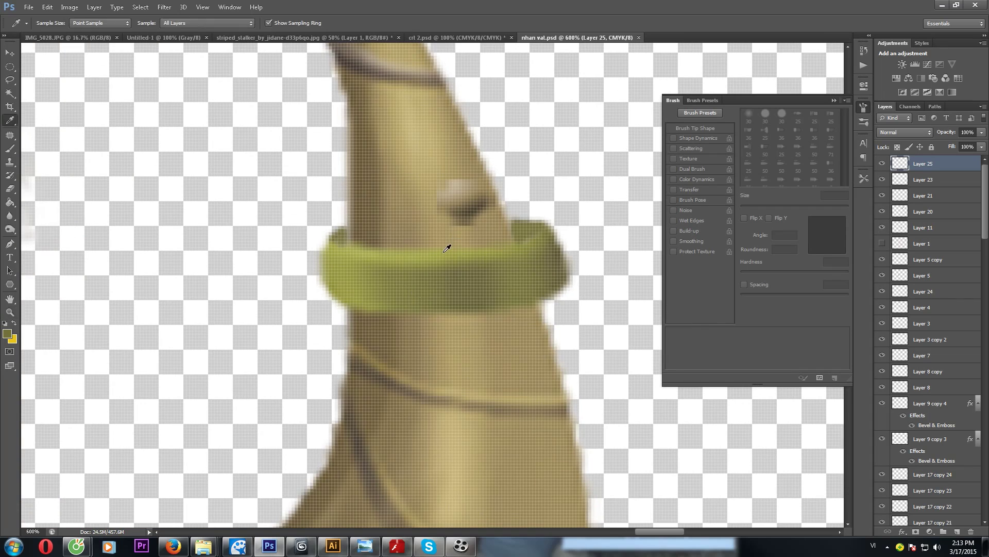
{"action": "left_click", "coordinate": [409, 280], "text": "alt"}
{"action": "key", "text": "b"}
{"action": "right_click", "coordinate": [480, 276]}
{"action": "key", "text": "Return"}
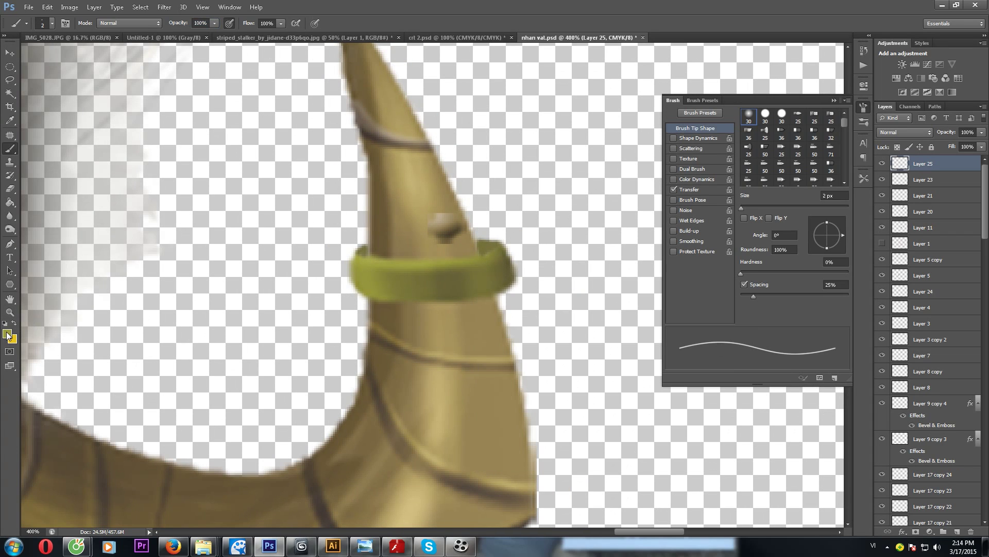
{"action": "mouse_move", "coordinate": [434, 267]}
{"action": "left_mouse_down"}
{"action": "mouse_move", "coordinate": [390, 267]}
{"action": "mouse_move", "coordinate": [465, 266]}
{"action": "left_mouse_up"}
Step: Add a 4 px light highlight along the ring's right part
{"action": "left_click", "coordinate": [215, 23]}
{"action": "right_click", "coordinate": [413, 279]}
{"action": "type", "text": "4"}
{"action": "key", "text": "Return"}
{"action": "mouse_move", "coordinate": [467, 271]}
{"action": "left_mouse_down"}
{"action": "mouse_move", "coordinate": [467, 290]}
{"action": "mouse_move", "coordinate": [513, 292]}
{"action": "mouse_move", "coordinate": [494, 343]}
{"action": "left_mouse_up"}
Step: Switch to Dodge on Layer 6 with a smaller brush size
{"action": "left_click", "coordinate": [9, 229]}
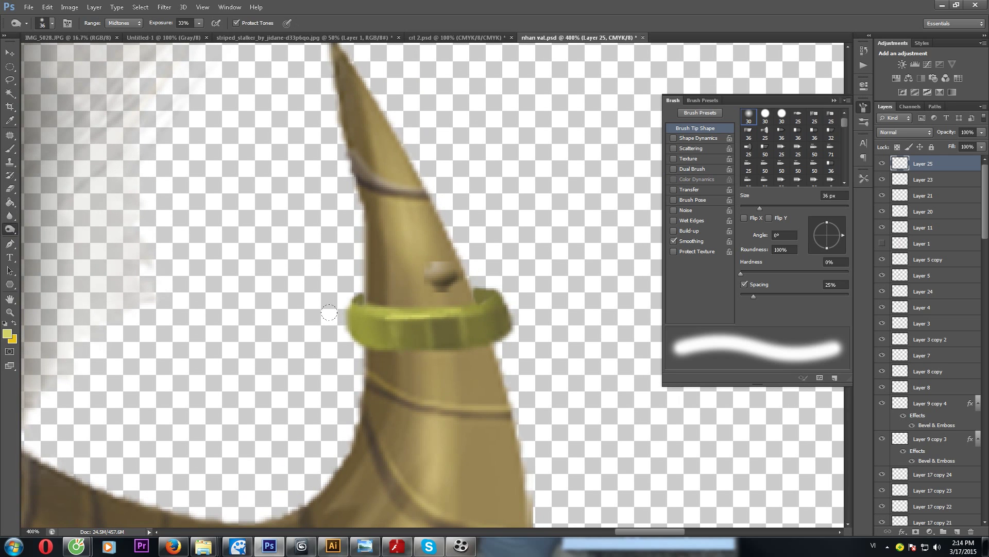
{"action": "left_click", "coordinate": [470, 298], "text": "ctrl"}
{"action": "right_click", "coordinate": [533, 342]}
{"action": "left_click_drag", "start_coordinate": [554, 362], "coordinate": [542, 363]}
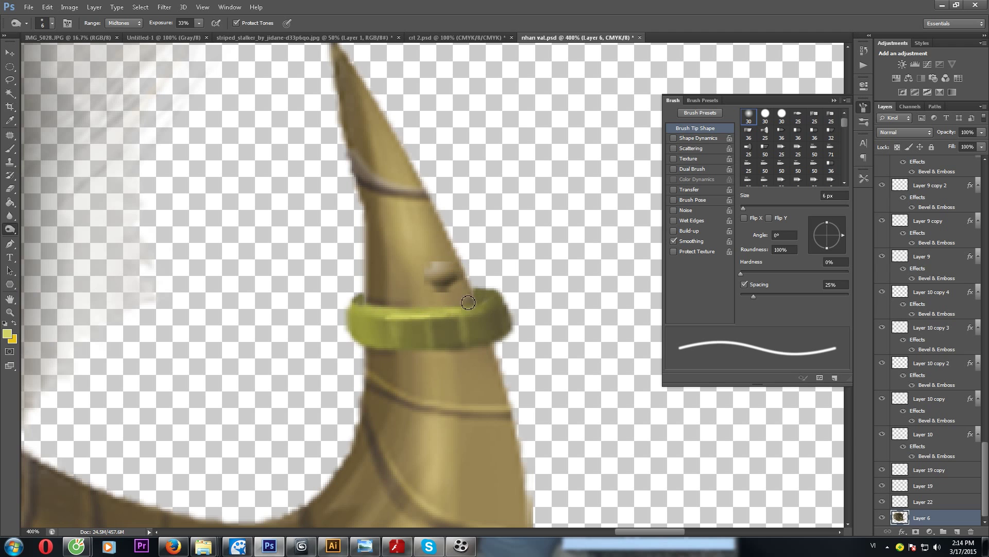
Step: Switch to soft 25 px, then 13 px brush tips while panning down to the horn's lower section
{"action": "left_click_drag", "start_coordinate": [468, 302], "coordinate": [453, 186]}
{"action": "right_click", "coordinate": [476, 243]}
{"action": "double_click", "coordinate": [515, 330]}
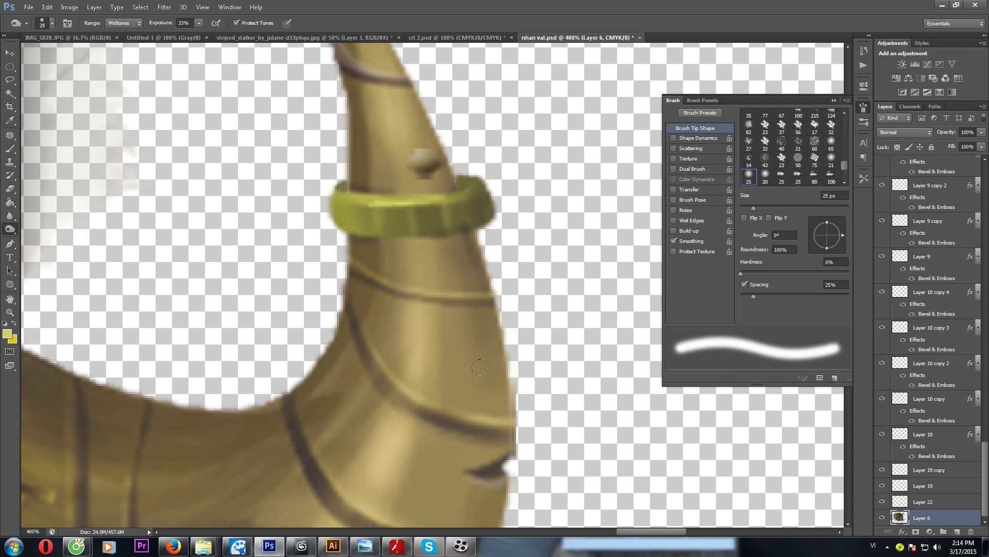
{"action": "left_click_drag", "start_coordinate": [480, 367], "coordinate": [502, 120]}
{"action": "right_click", "coordinate": [505, 245]}
{"action": "double_click", "coordinate": [531, 320]}
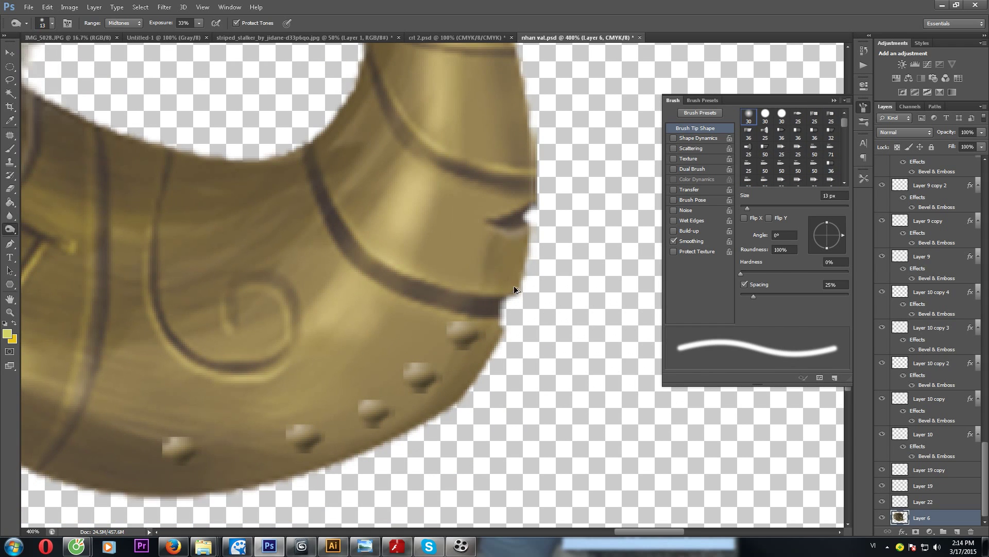
{"action": "left_click_drag", "start_coordinate": [515, 286], "coordinate": [534, 198]}
{"action": "left_click_drag", "start_coordinate": [347, 382], "coordinate": [608, 367]}
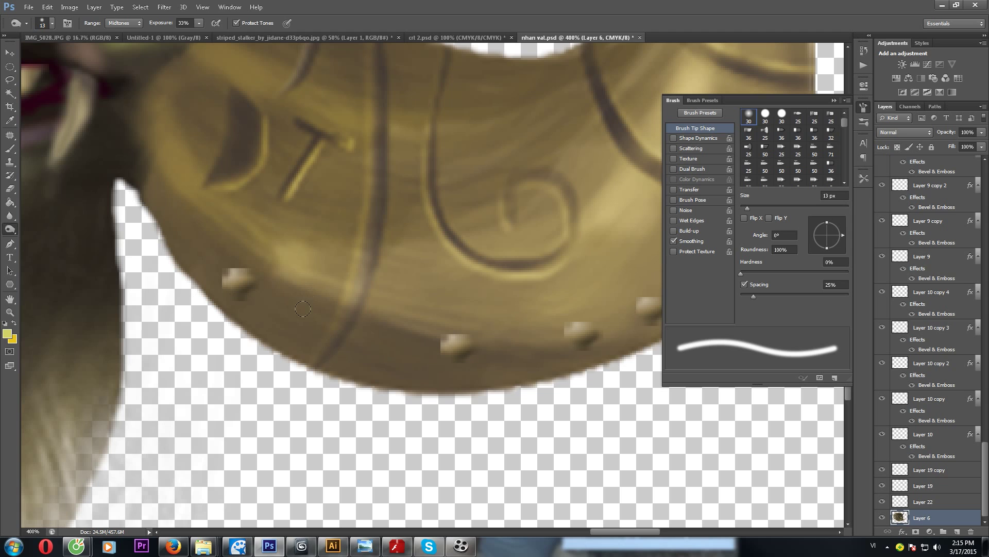
Step: Dodge the horn's lower rim with an 8 px brush, then zoom out to the head
{"action": "key", "text": "shift+o"}
{"action": "key", "text": "shift+o"}
{"action": "right_click", "coordinate": [256, 310]}
{"action": "type", "text": "8"}
{"action": "key", "text": "Return"}
{"action": "left_click_drag", "start_coordinate": [273, 351], "coordinate": [529, 379]}
{"action": "left_click_drag", "start_coordinate": [386, 373], "coordinate": [536, 379]}
{"action": "key", "text": "z"}
{"action": "left_click_drag", "start_coordinate": [515, 309], "coordinate": [545, 284]}
Step: Pick a new darker painting colour and ready the Brush for the crescent
{"action": "key", "text": "v"}
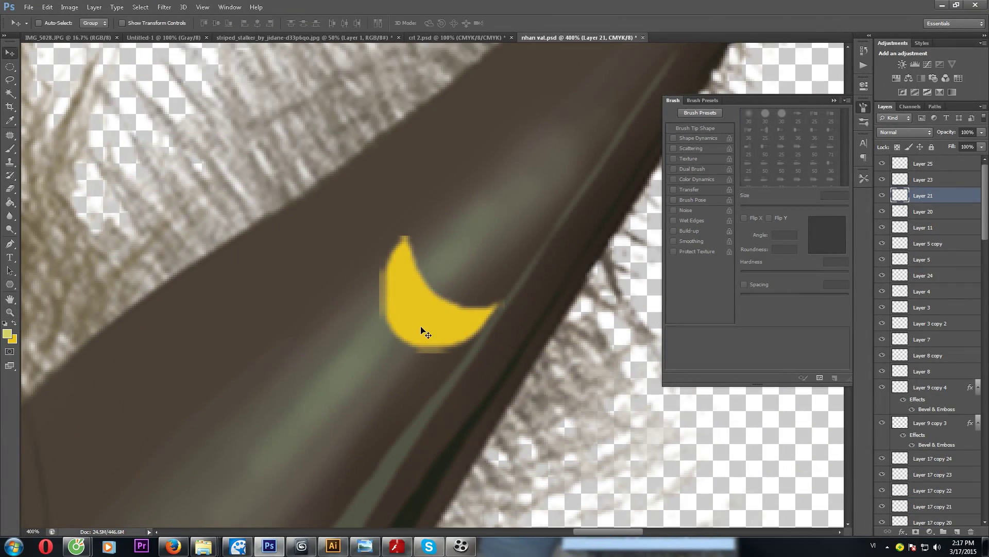
{"action": "right_click", "coordinate": [457, 317]}
{"action": "key", "text": "Escape"}
{"action": "left_click", "coordinate": [899, 195], "text": "ctrl"}
{"action": "left_click", "coordinate": [7, 334]}
{"action": "key", "text": "Return"}
{"action": "key", "text": "b"}
{"action": "right_click", "coordinate": [453, 305]}
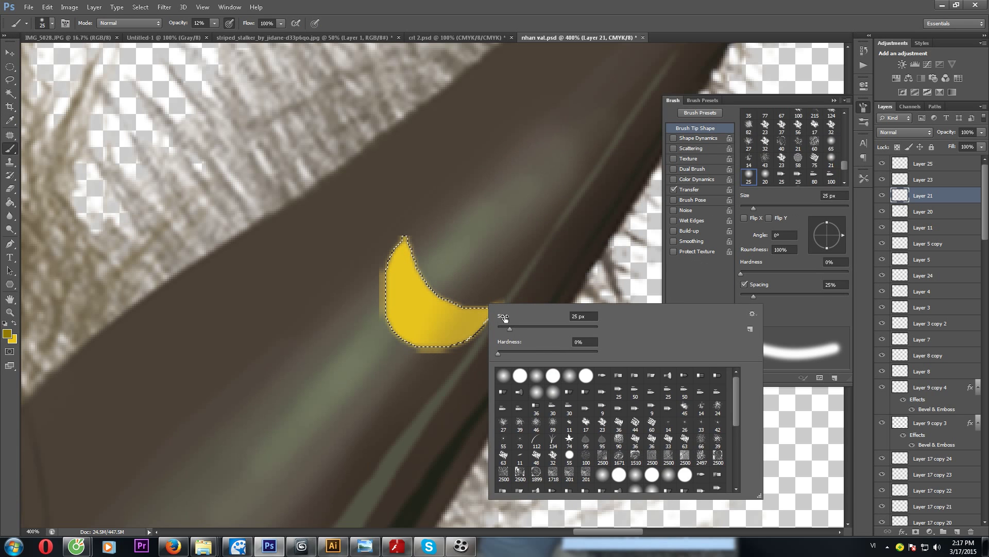
{"action": "key", "text": "Escape"}
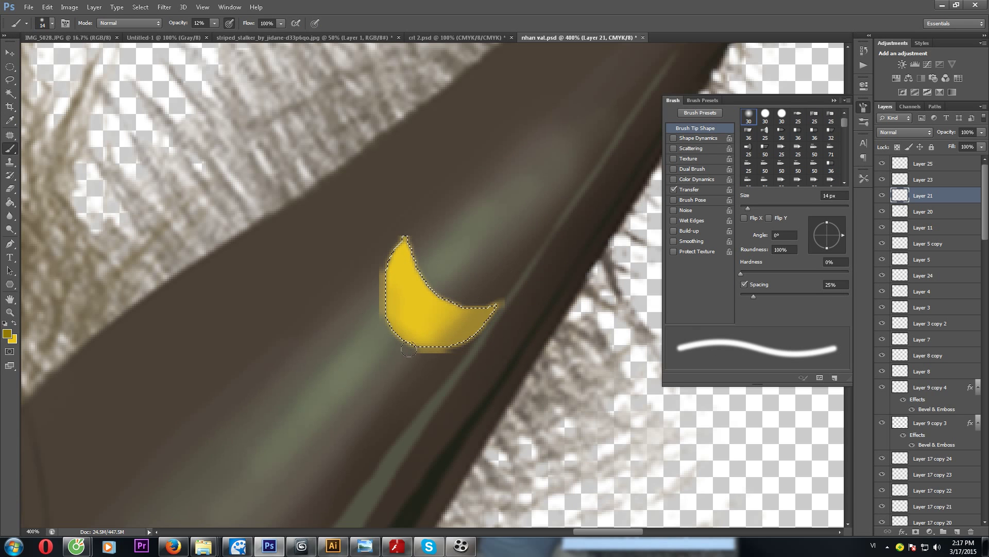
Step: Shade the crescent's upper, left and lower edges with faint strokes, then deselect
{"action": "left_click_drag", "start_coordinate": [399, 242], "coordinate": [433, 276]}
{"action": "left_click_drag", "start_coordinate": [383, 236], "coordinate": [423, 222]}
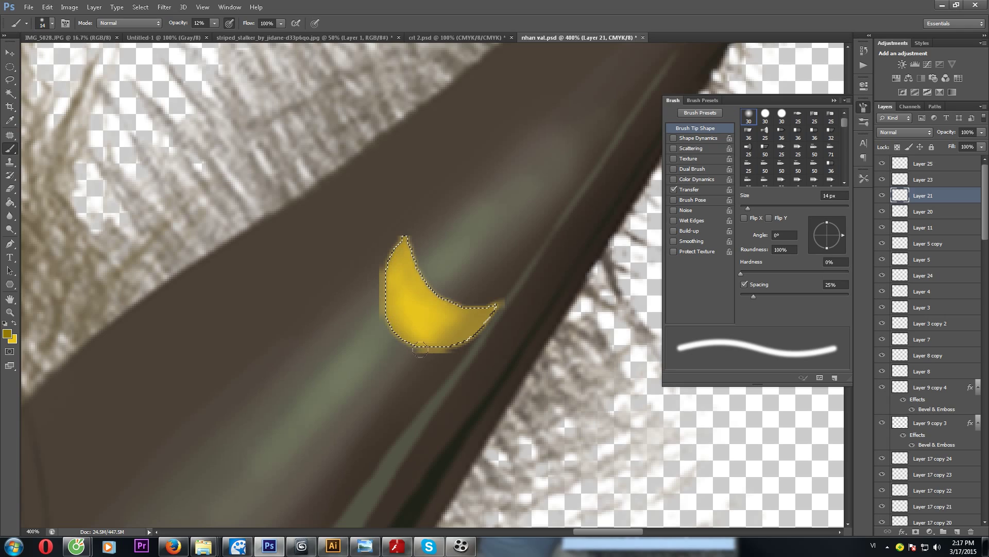
{"action": "left_click_drag", "start_coordinate": [467, 336], "coordinate": [418, 347]}
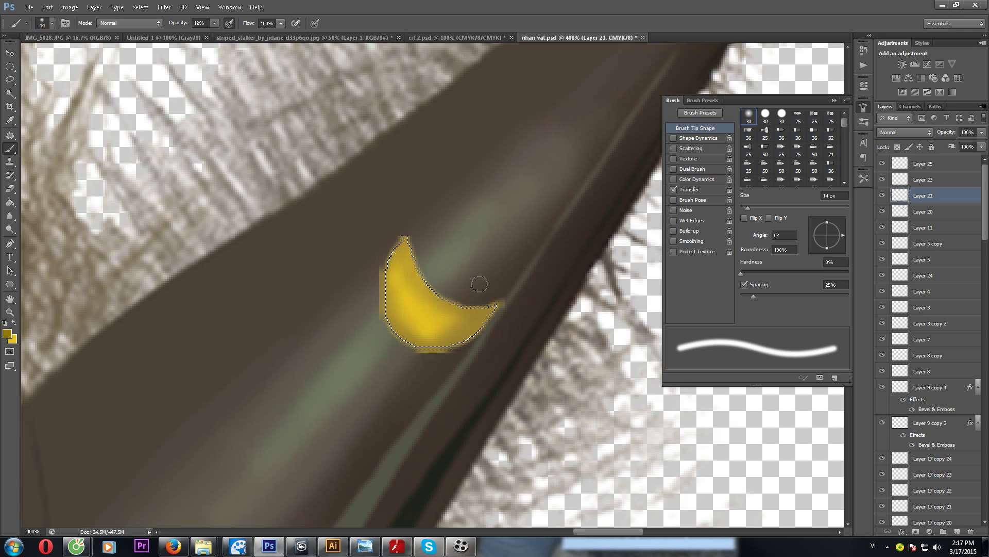
{"action": "key", "text": "ctrl+d"}
{"action": "key", "text": "ctrl+minus"}
{"action": "key", "text": "ctrl+minus"}
{"action": "key", "text": "ctrl+minus"}
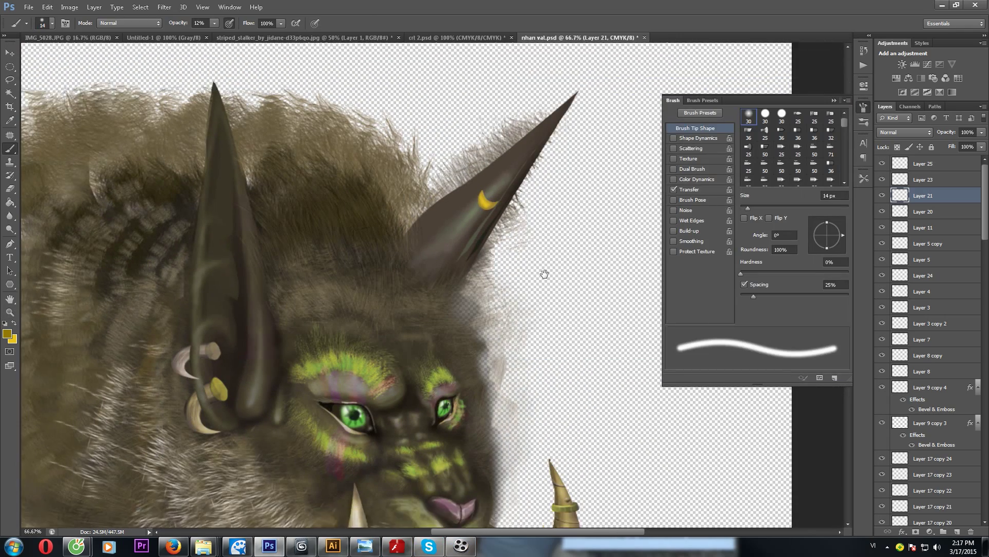
Step: Alt-drag a copy of the ear ring onto the right ear and enlarge it down-left
{"action": "key", "text": "ctrl+plus"}
{"action": "key", "text": "v"}
{"action": "left_click_drag", "start_coordinate": [119, 434], "coordinate": [537, 178]}
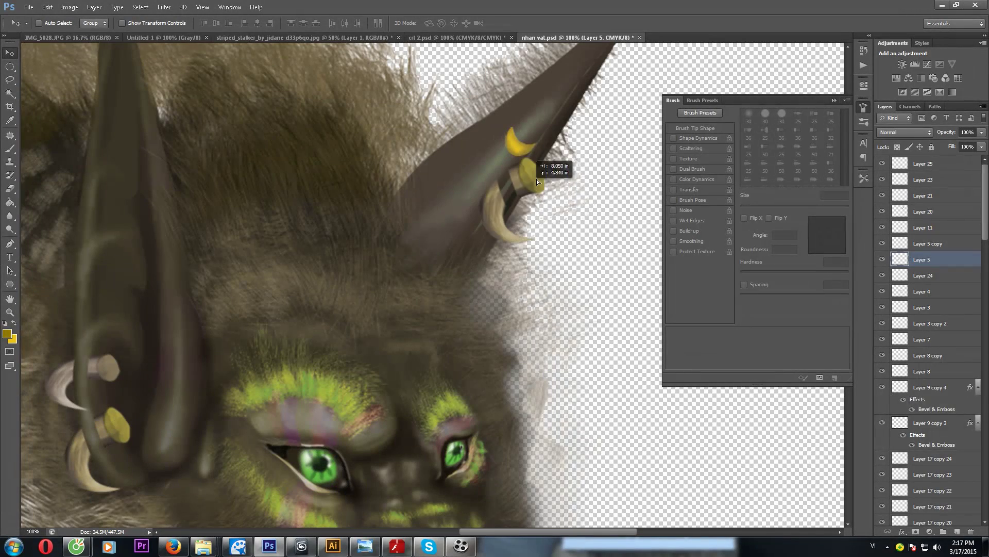
{"action": "left_click_drag", "start_coordinate": [947, 264], "coordinate": [928, 161]}
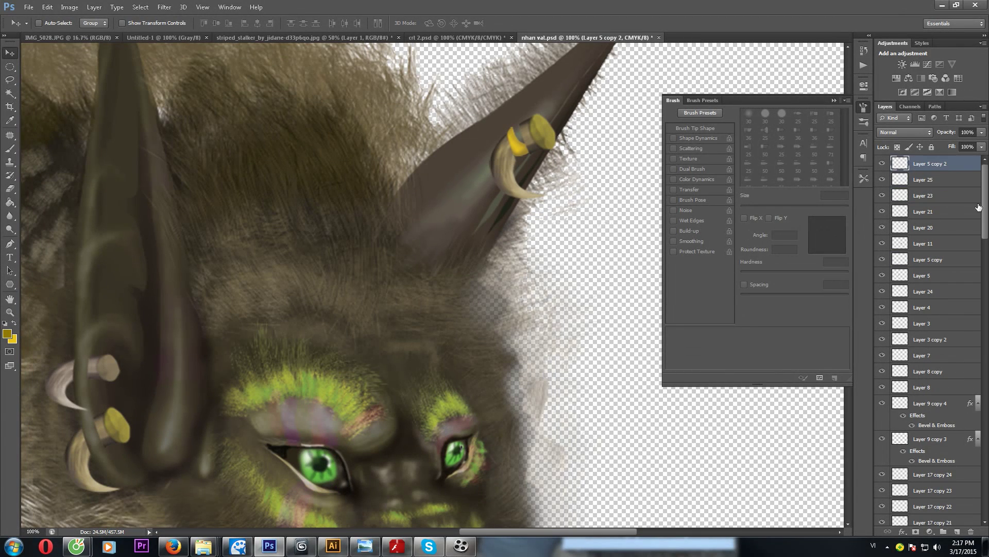
{"action": "key", "text": "z"}
{"action": "left_click", "coordinate": [448, 220]}
{"action": "key", "text": "ctrl+minus"}
{"action": "key", "text": "ctrl+bracketleft"}
{"action": "key", "text": "v"}
{"action": "left_click_drag", "start_coordinate": [455, 218], "coordinate": [345, 291]}
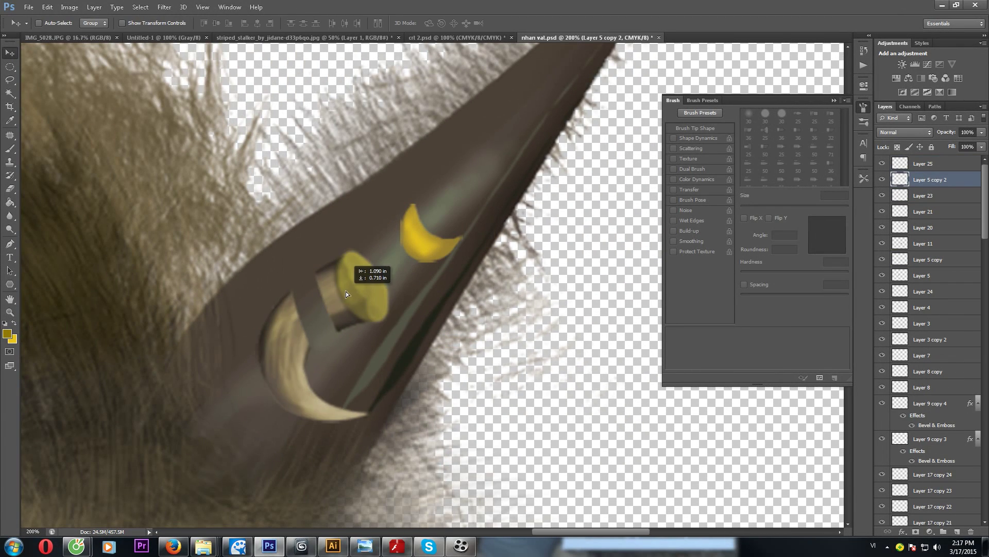
Step: Transform the copied ear ring again, nudging it up-right along the ear
{"action": "key", "text": "ctrl+t"}
{"action": "key", "text": "Return"}
{"action": "key", "text": "ctrl+t"}
{"action": "key", "text": "Return"}
{"action": "left_click_drag", "start_coordinate": [381, 330], "coordinate": [398, 313]}
{"action": "key", "text": "ctrl+plus"}
Step: Move the yellow crescent higher up the ear and set the Eraser to 100% opacity
{"action": "left_click_drag", "start_coordinate": [450, 207], "coordinate": [486, 147]}
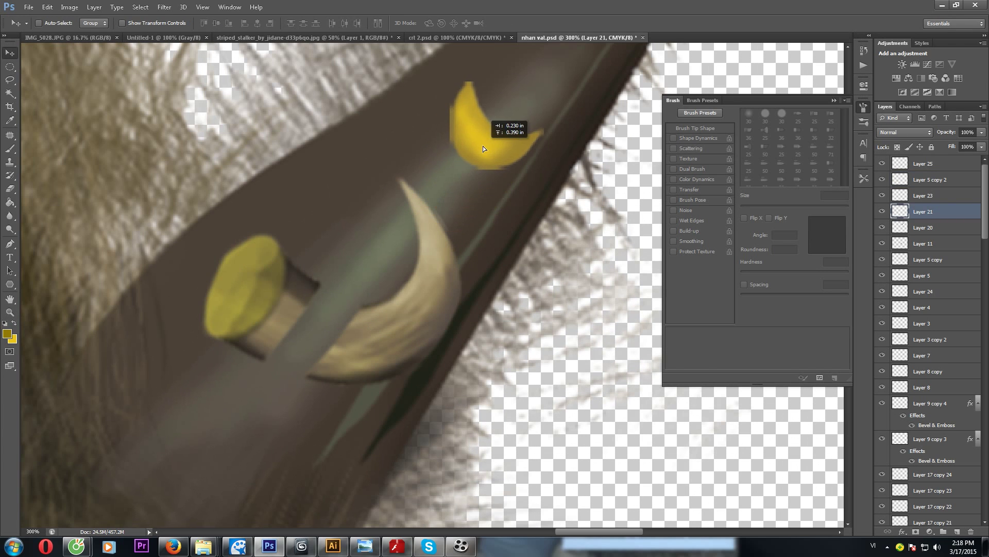
{"action": "key", "text": "e"}
{"action": "right_click", "coordinate": [445, 92]}
{"action": "key", "text": "Escape"}
{"action": "key", "text": "0"}
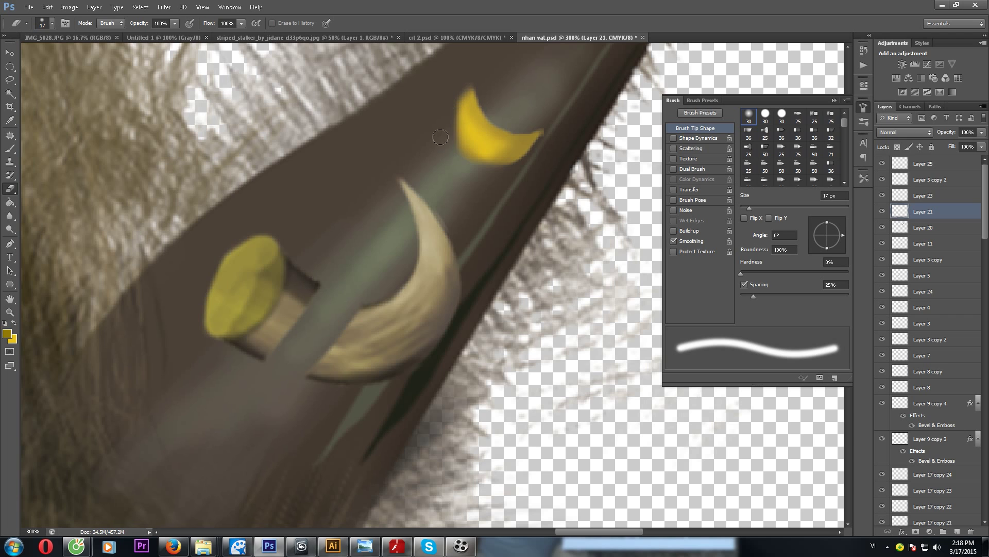
Step: Add Bevel & Emboss to the crescent with light angle 72, altitude 42 and olive shadows
{"action": "double_click", "coordinate": [969, 213]}
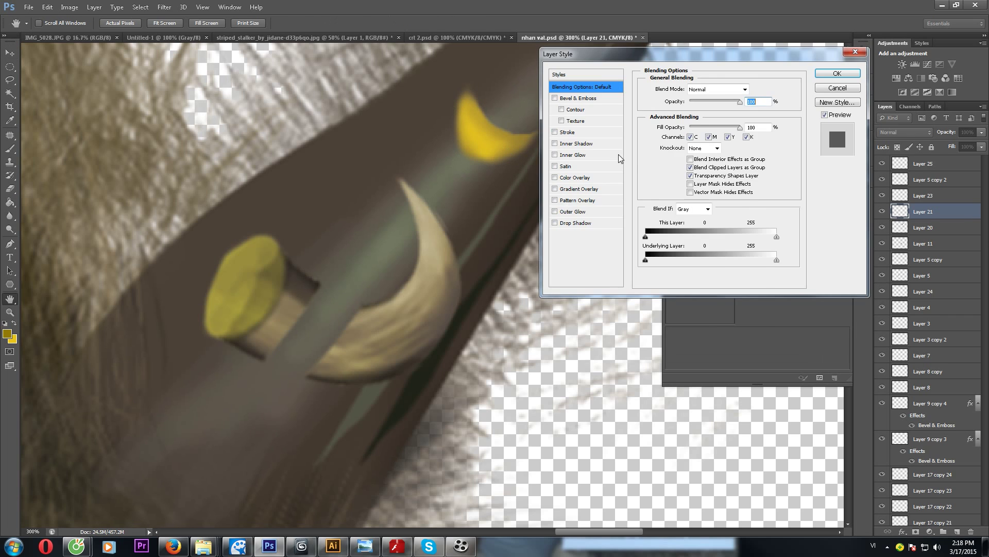
{"action": "left_click", "coordinate": [638, 109]}
{"action": "left_click_drag", "start_coordinate": [752, 127], "coordinate": [797, 127]}
{"action": "left_click_drag", "start_coordinate": [749, 149], "coordinate": [768, 149]}
{"action": "left_click", "coordinate": [762, 194]}
{"action": "left_click_drag", "start_coordinate": [762, 194], "coordinate": [755, 190]}
{"action": "left_click", "coordinate": [818, 260]}
{"action": "left_click", "coordinate": [592, 296]}
{"action": "left_click", "coordinate": [701, 169]}
{"action": "key", "text": "Return"}
Step: Scale the copied ear ring on the right ear down to about 55%
{"action": "key", "text": "ctrl+minus"}
{"action": "key", "text": "ctrl+minus"}
{"action": "scroll", "coordinate": [415, 248], "scroll_direction": "up", "scroll_amount": 3}
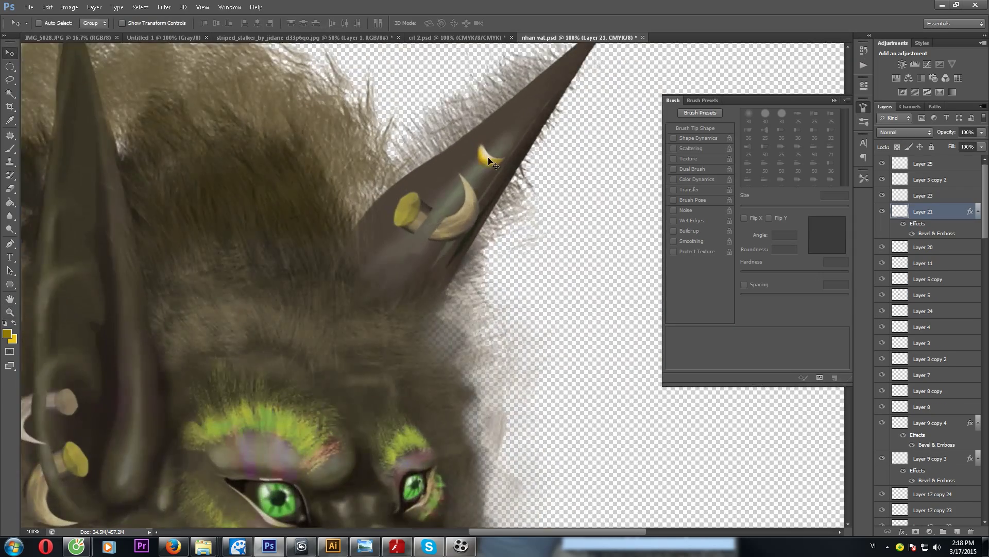
{"action": "key", "text": "v"}
{"action": "left_click", "coordinate": [475, 191], "text": "ctrl"}
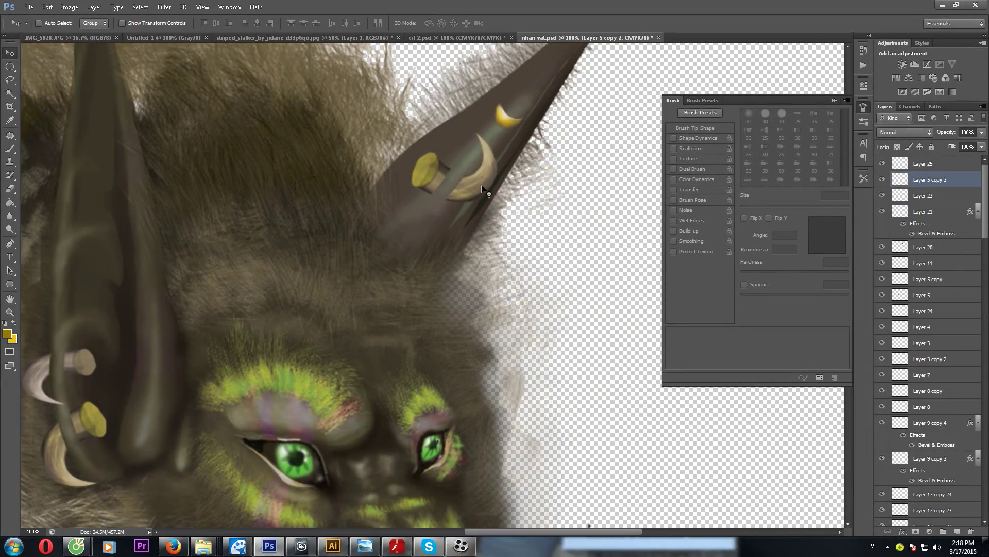
{"action": "key", "text": "ctrl+t"}
{"action": "left_click_drag", "start_coordinate": [498, 133], "coordinate": [487, 161]}
{"action": "key", "text": "Return"}
Step: Shift the ring's nut to green with a Hue/Saturation adjustment
{"action": "key", "text": "ctrl+u"}
{"action": "left_click_drag", "start_coordinate": [666, 199], "coordinate": [720, 198]}
{"action": "mouse_move", "coordinate": [666, 174]}
{"action": "left_mouse_down"}
{"action": "mouse_move", "coordinate": [636, 174]}
{"action": "mouse_move", "coordinate": [675, 174]}
{"action": "left_mouse_up"}
{"action": "left_click", "coordinate": [788, 138]}
{"action": "key", "text": "ctrl+u"}
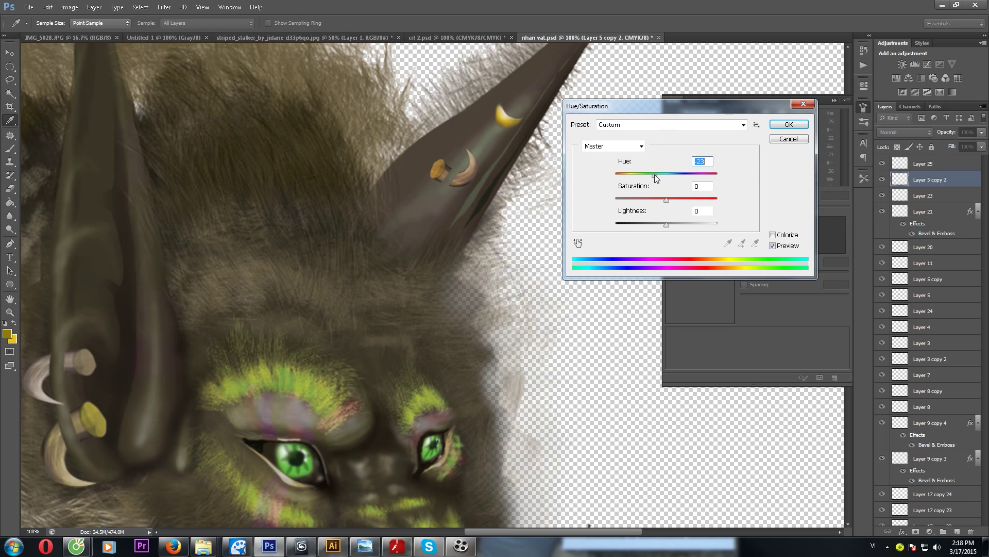
{"action": "key", "text": "Return"}
{"action": "scroll", "coordinate": [447, 180], "scroll_direction": "up", "scroll_amount": 3}
{"action": "key", "text": "e"}
{"action": "right_click", "coordinate": [446, 180]}
{"action": "key", "text": "Return"}
Step: Erase the ring's lower tip and dodge a light streak below the nut on Layer 20
{"action": "left_click", "coordinate": [408, 236]}
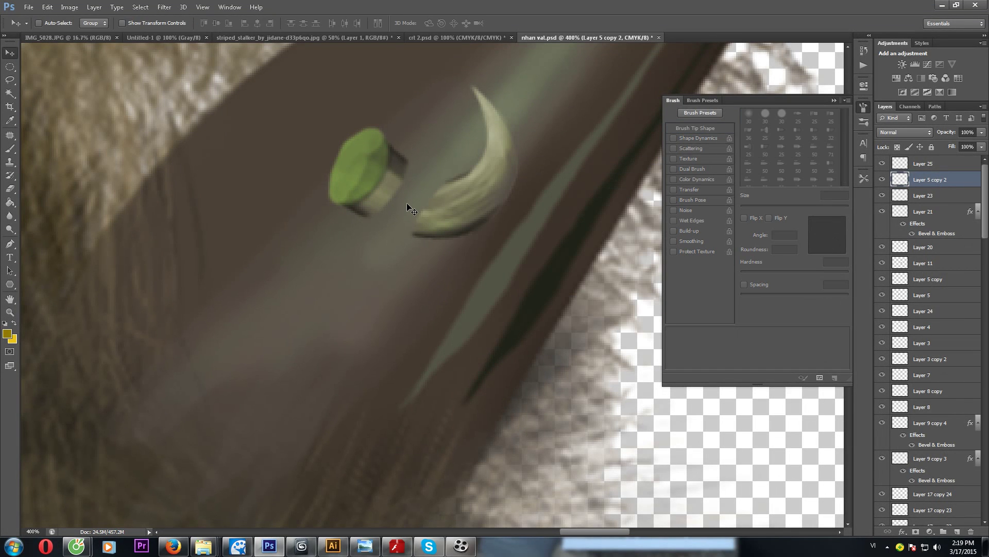
{"action": "left_click", "coordinate": [409, 211], "text": "ctrl"}
{"action": "key", "text": "o"}
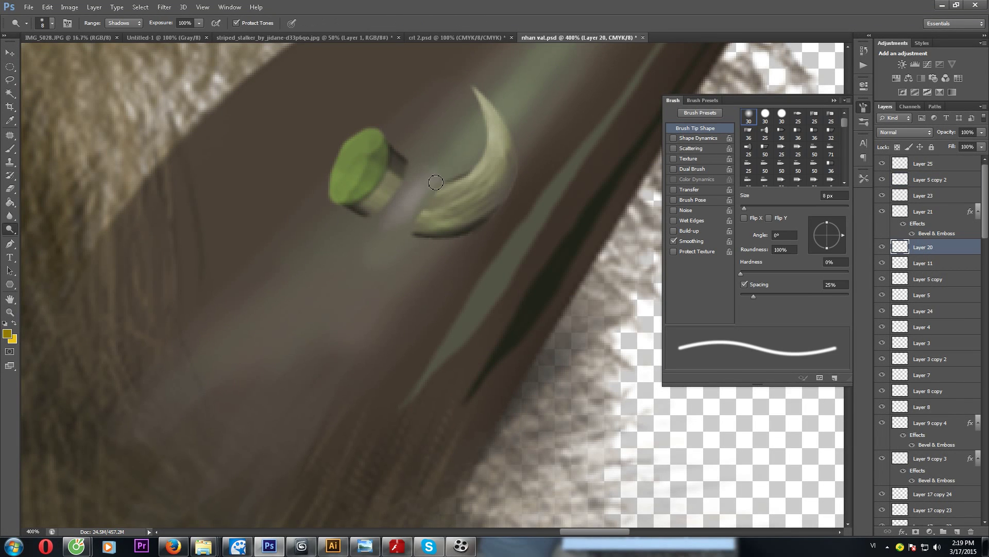
{"action": "left_click_drag", "start_coordinate": [398, 216], "coordinate": [385, 234]}
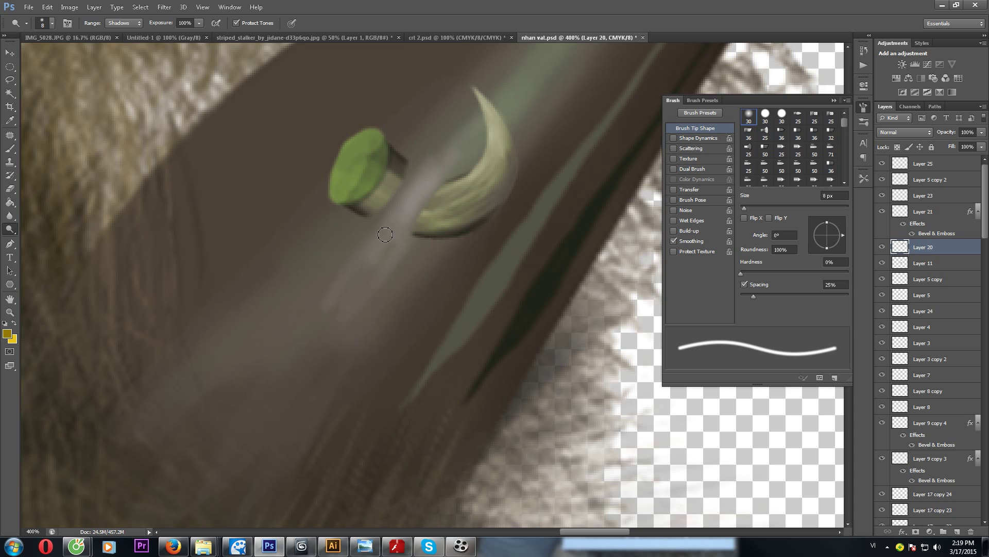
{"action": "left_click_drag", "start_coordinate": [423, 271], "coordinate": [379, 272]}
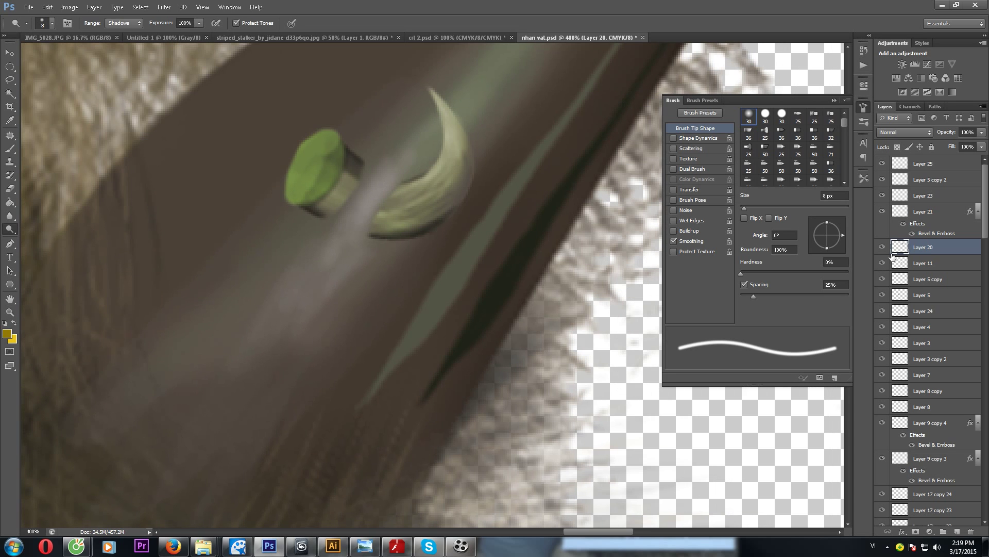
Step: Set the Burn tool to midtones with a 2 px brush
{"action": "left_click", "coordinate": [10, 228]}
{"action": "left_click", "coordinate": [41, 241]}
{"action": "right_click", "coordinate": [407, 194]}
{"action": "key", "text": "Escape"}
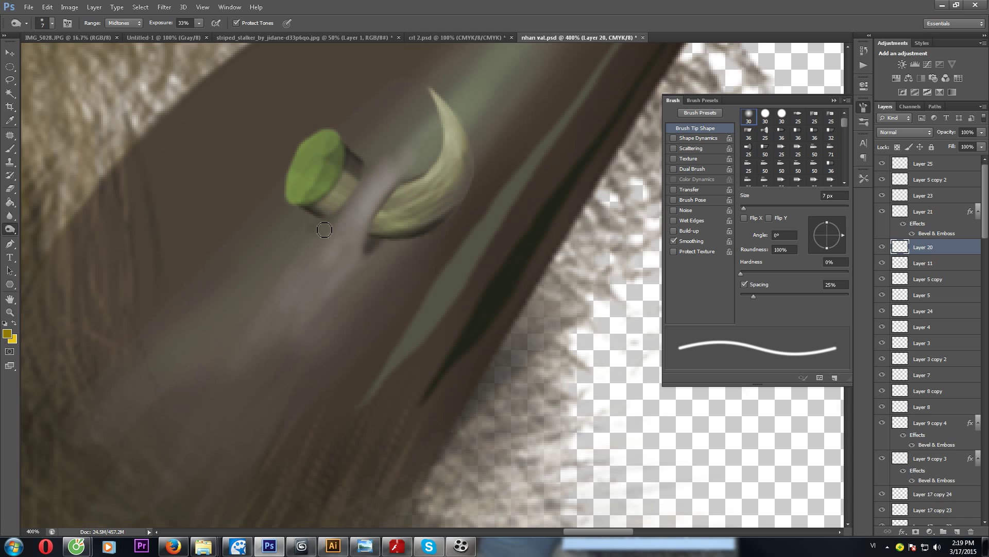
{"action": "right_click", "coordinate": [382, 234]}
{"action": "left_click_drag", "start_coordinate": [413, 260], "coordinate": [398, 260]}
{"action": "key", "text": "Return"}
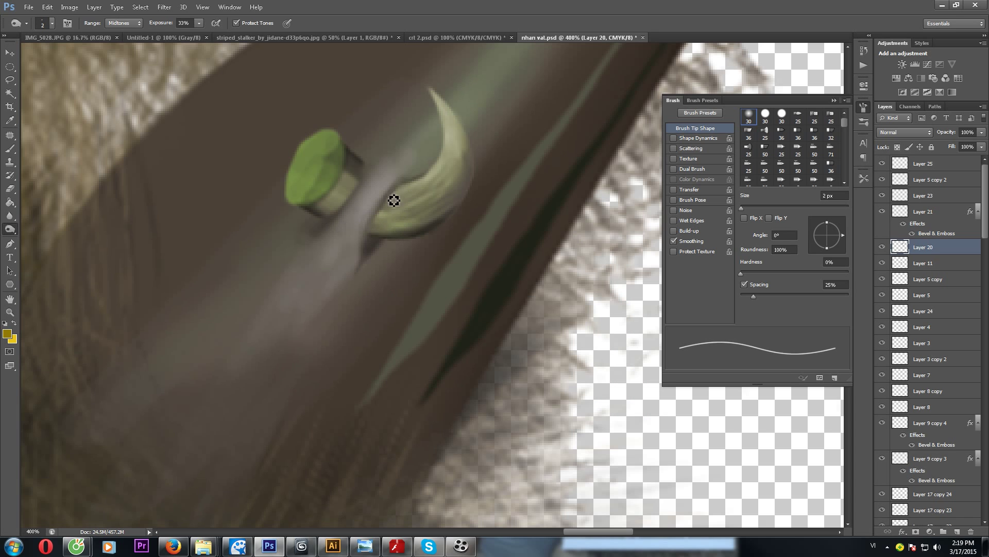
{"action": "left_click_drag", "start_coordinate": [394, 176], "coordinate": [377, 222]}
Step: Choose a 2 px bristle brush tip, keeping the current painting colour
{"action": "key", "text": "b"}
{"action": "right_click", "coordinate": [379, 227]}
{"action": "key", "text": "Escape"}
{"action": "left_click", "coordinate": [7, 333]}
{"action": "key", "text": "Escape"}
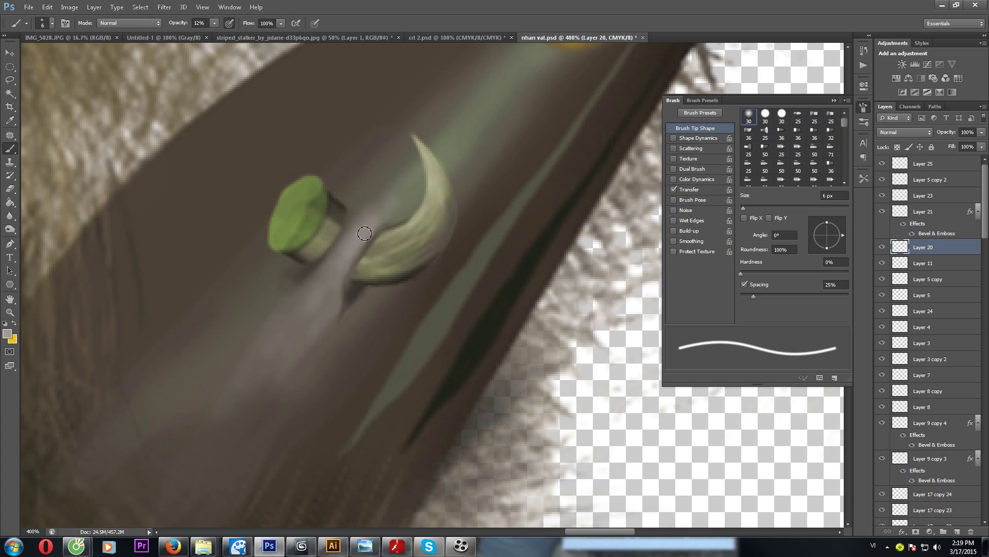
{"action": "right_click", "coordinate": [355, 241]}
{"action": "left_click", "coordinate": [481, 302]}
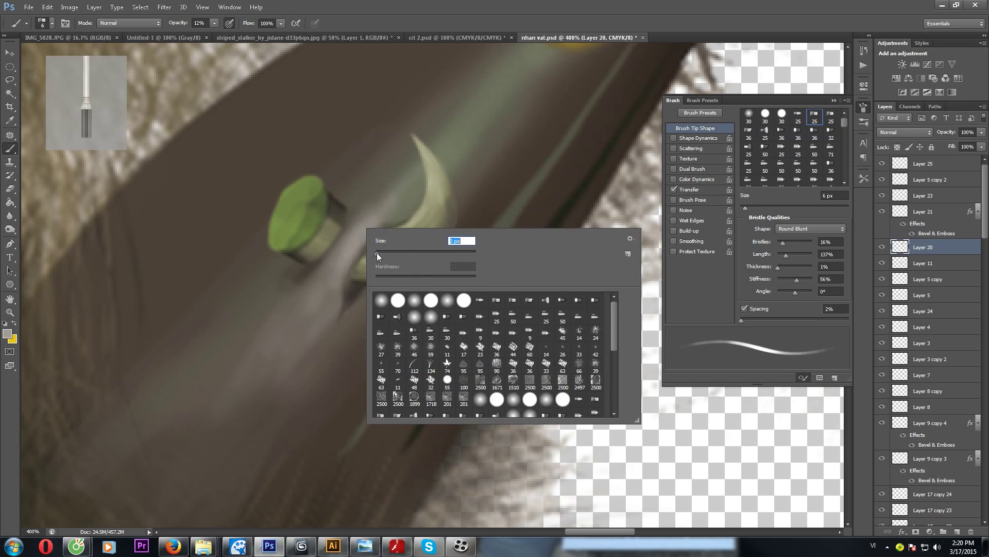
{"action": "type", "text": "2"}
{"action": "key", "text": "Return"}
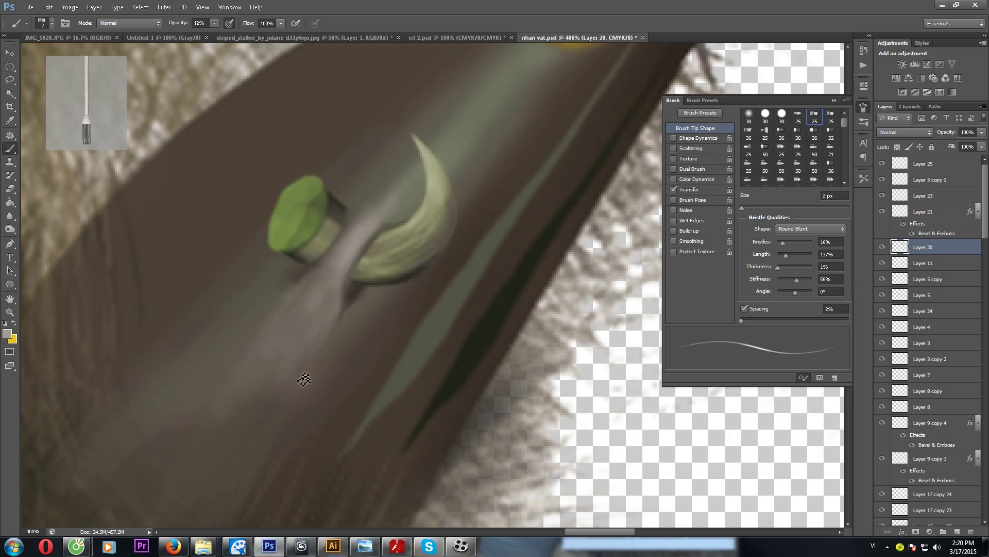
Step: Burn the copied ring's lower edge, then undo the burn strokes
{"action": "left_click_drag", "start_coordinate": [304, 379], "coordinate": [430, 238]}
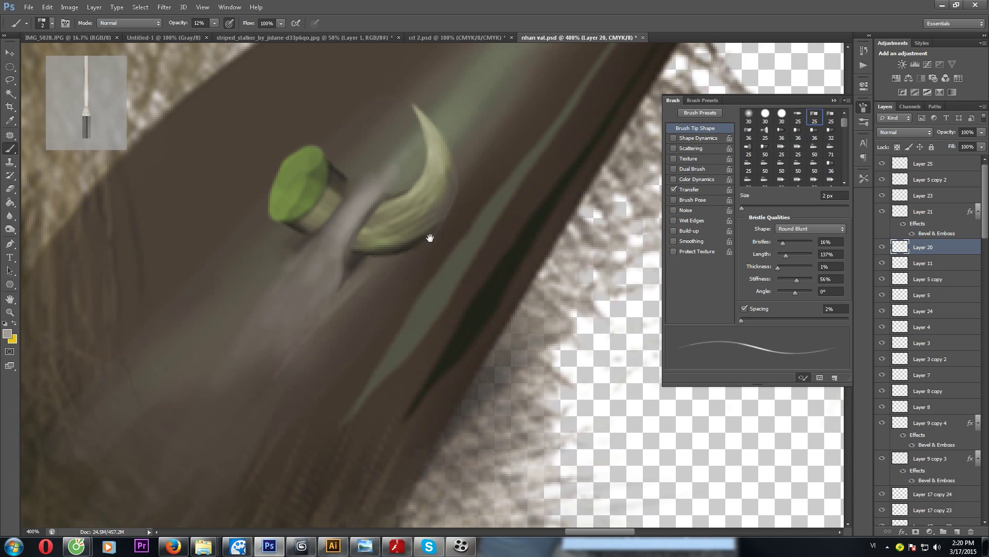
{"action": "left_click", "coordinate": [428, 208], "text": "ctrl"}
{"action": "key", "text": "o"}
{"action": "right_click", "coordinate": [394, 224]}
{"action": "key", "text": "Escape"}
{"action": "left_click_drag", "start_coordinate": [394, 204], "coordinate": [359, 246]}
{"action": "key", "text": "bracketright"}
{"action": "key", "text": "bracketright"}
{"action": "key", "text": "shift+o"}
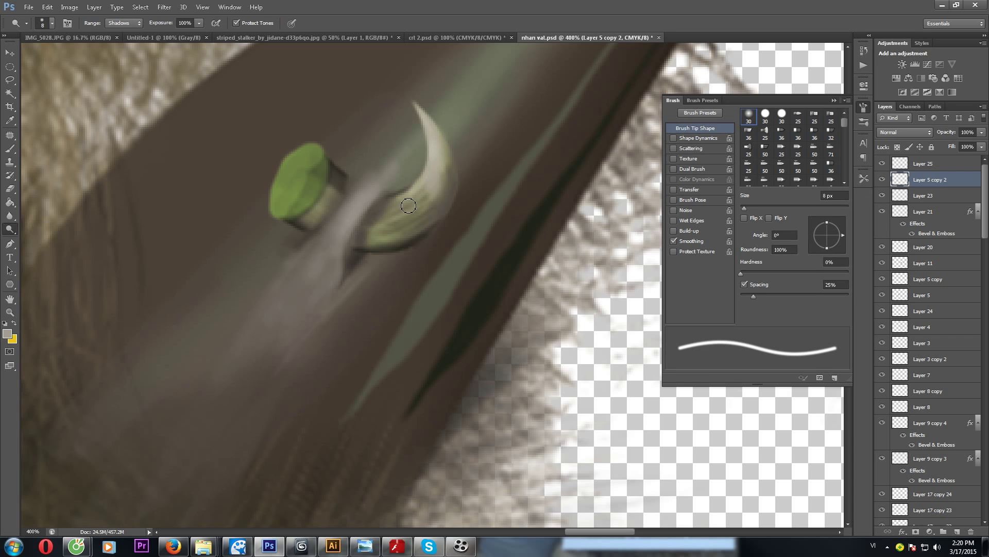
{"action": "key", "text": "ctrl+alt+z"}
{"action": "key", "text": "ctrl+alt+z"}
{"action": "key", "text": "ctrl+alt+z"}
{"action": "key", "text": "ctrl+alt+z"}
Step: Merge the crescent's Layer 21 down into Layer 20
{"action": "key", "text": "z"}
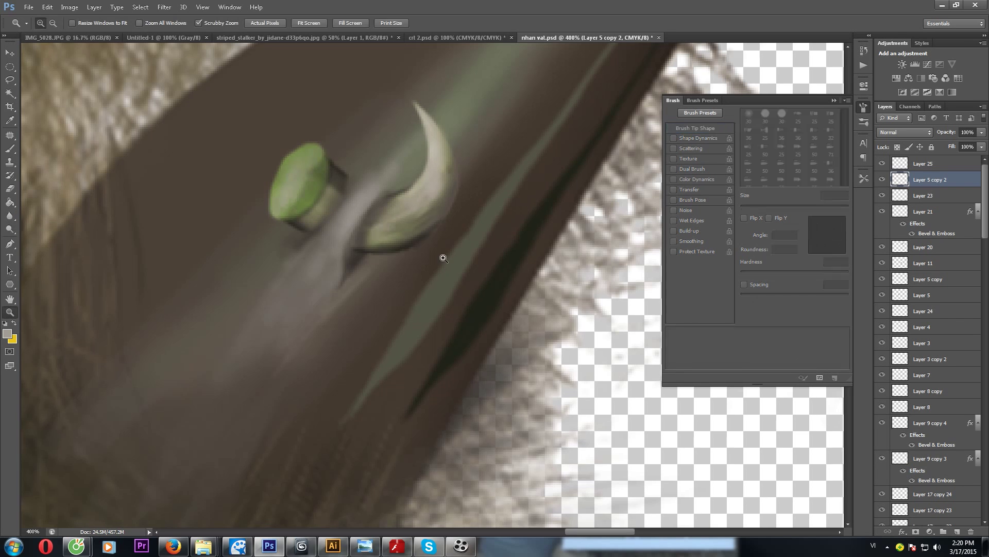
{"action": "scroll", "coordinate": [443, 257], "scroll_direction": "down", "scroll_amount": 3}
{"action": "scroll", "coordinate": [512, 208], "scroll_direction": "down", "scroll_amount": 4}
{"action": "left_click", "coordinate": [515, 195], "text": "ctrl"}
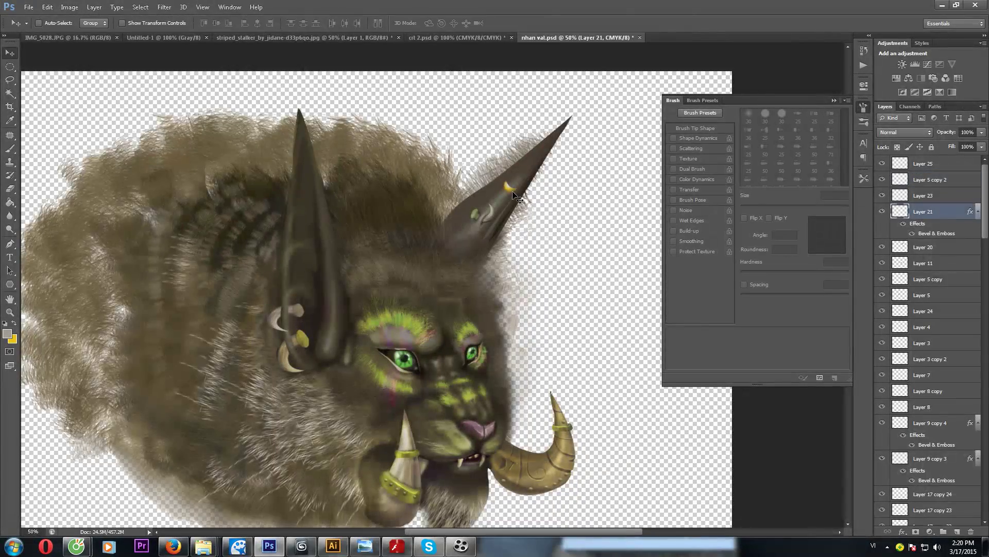
{"action": "key", "text": "ctrl+e"}
Step: Duplicate a rivet onto the left end of the tusk's upper ring
{"action": "key", "text": "z"}
{"action": "scroll", "coordinate": [397, 387], "scroll_direction": "up", "scroll_amount": 3}
{"action": "scroll", "coordinate": [396, 387], "scroll_direction": "up", "scroll_amount": 3}
{"action": "mouse_move", "coordinate": [396, 387]}
{"action": "left_mouse_down"}
{"action": "mouse_move", "coordinate": [379, 342]}
{"action": "mouse_move", "coordinate": [332, 366]}
{"action": "mouse_move", "coordinate": [335, 122]}
{"action": "left_mouse_up"}
{"action": "key", "text": "v"}
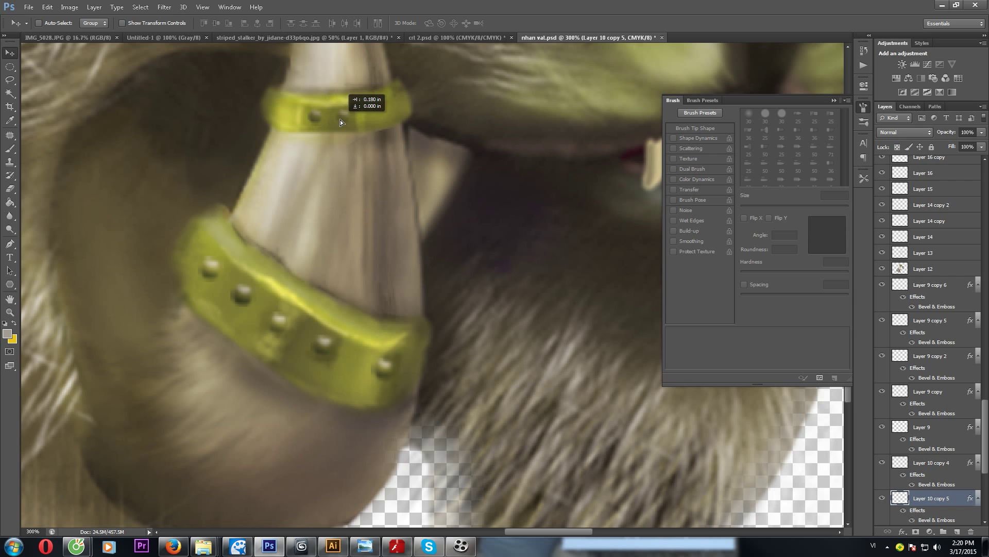
{"action": "left_click_drag", "start_coordinate": [379, 114], "coordinate": [279, 109]}
Step: Brighten the new rivet with two Curves adjustments
{"action": "key", "text": "ctrl+u"}
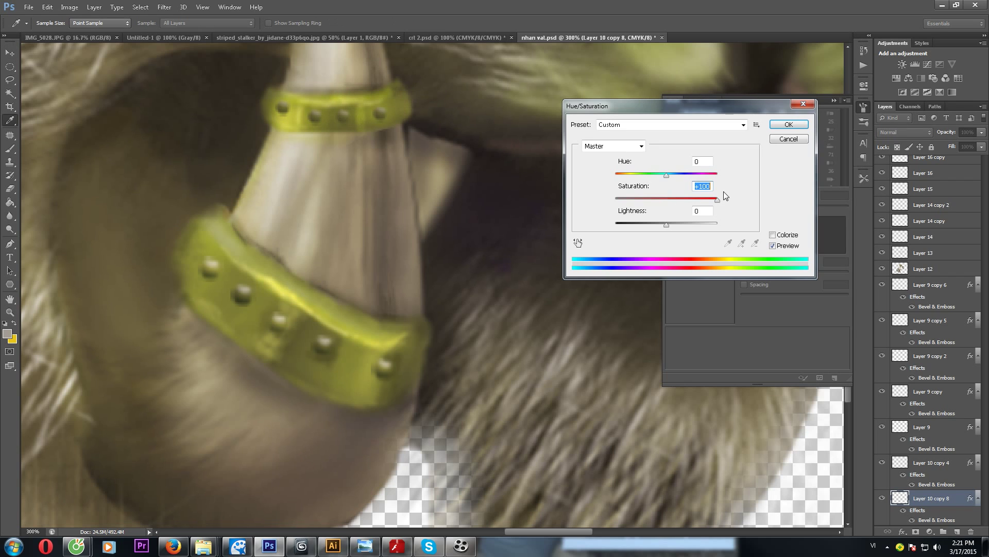
{"action": "left_click", "coordinate": [789, 139]}
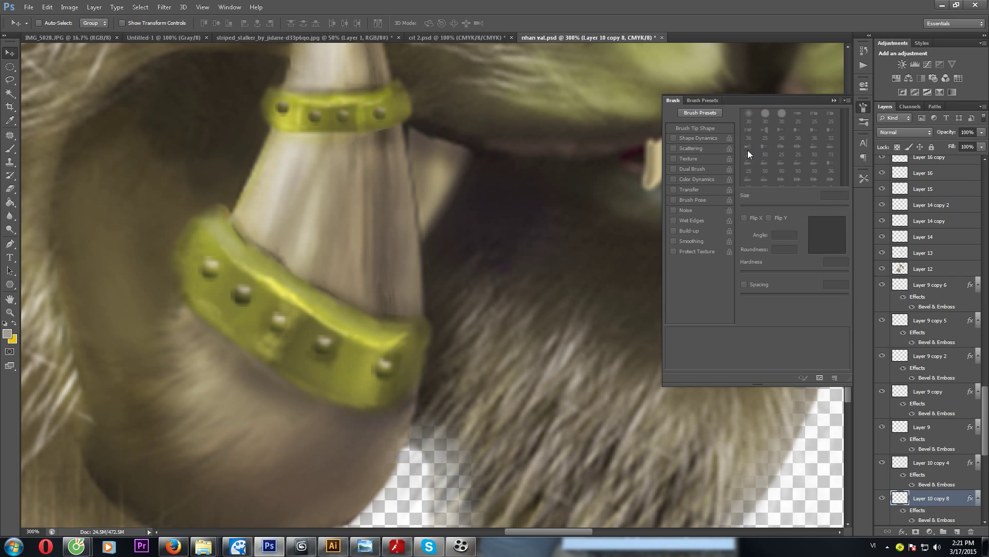
{"action": "key", "text": "ctrl+m"}
{"action": "left_click_drag", "start_coordinate": [799, 144], "coordinate": [830, 170]}
{"action": "key", "text": "Return"}
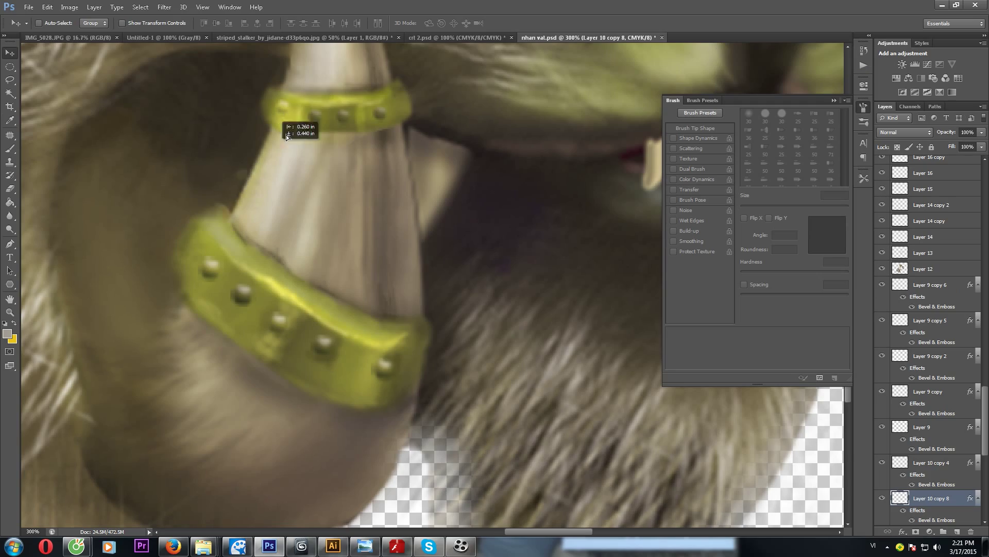
{"action": "key", "text": "z"}
{"action": "left_click", "coordinate": [428, 192], "text": "alt"}
{"action": "key", "text": "ctrl+m"}
{"action": "left_click_drag", "start_coordinate": [805, 174], "coordinate": [807, 146]}
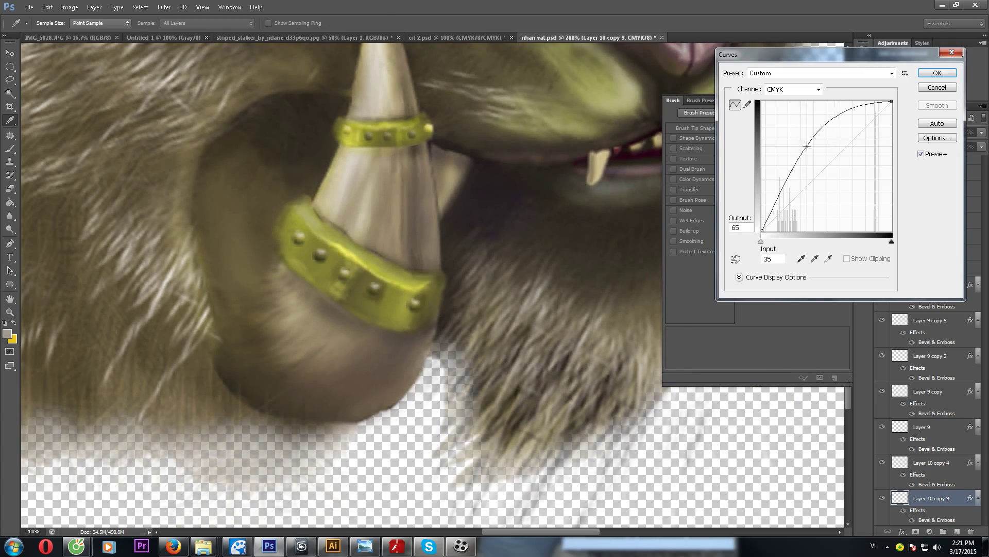
{"action": "key", "text": "Return"}
Step: Zoom to 500% on the furry brow above the left green eye
{"action": "key", "text": "v"}
{"action": "left_click_drag", "start_coordinate": [515, 206], "coordinate": [454, 351]}
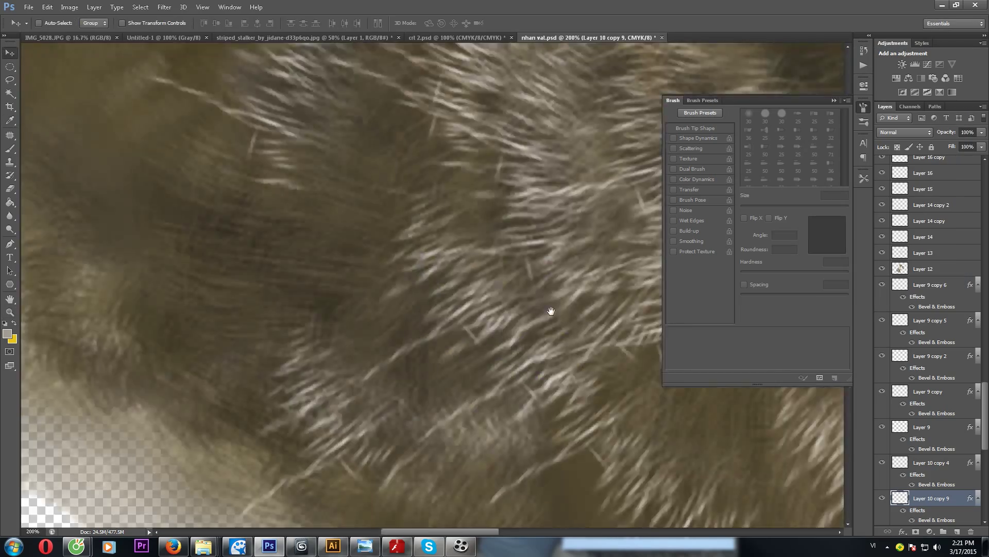
{"action": "key", "text": "z"}
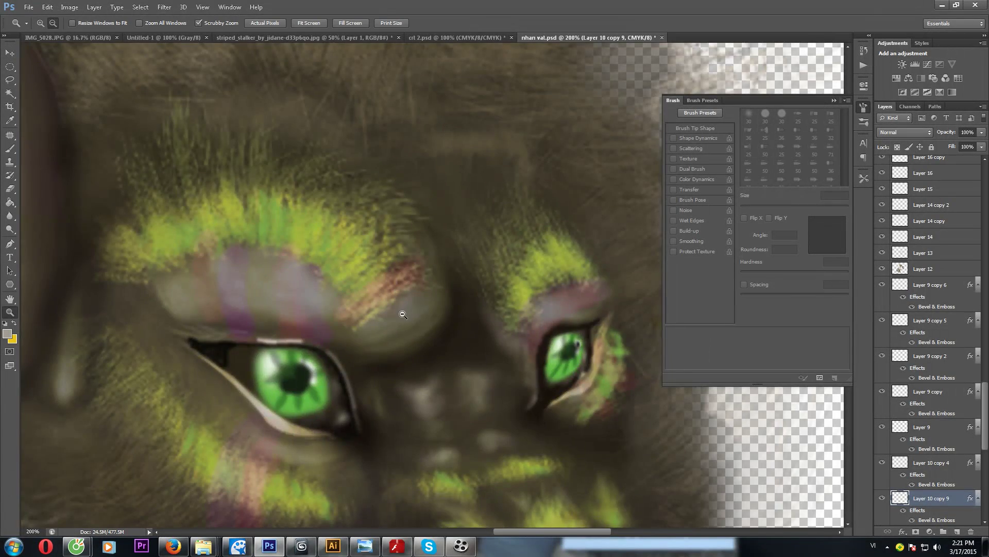
{"action": "left_click_drag", "start_coordinate": [453, 351], "coordinate": [467, 265]}
{"action": "key", "text": "ctrl+plus"}
{"action": "key", "text": "ctrl+plus"}
{"action": "key", "text": "ctrl+plus"}
{"action": "key", "text": "alt+comma"}
Step: On Layer 26, paint light curved strokes over the brow fold at 34% brush opacity
{"action": "scroll", "coordinate": [928, 360], "scroll_direction": "up", "scroll_amount": 10}
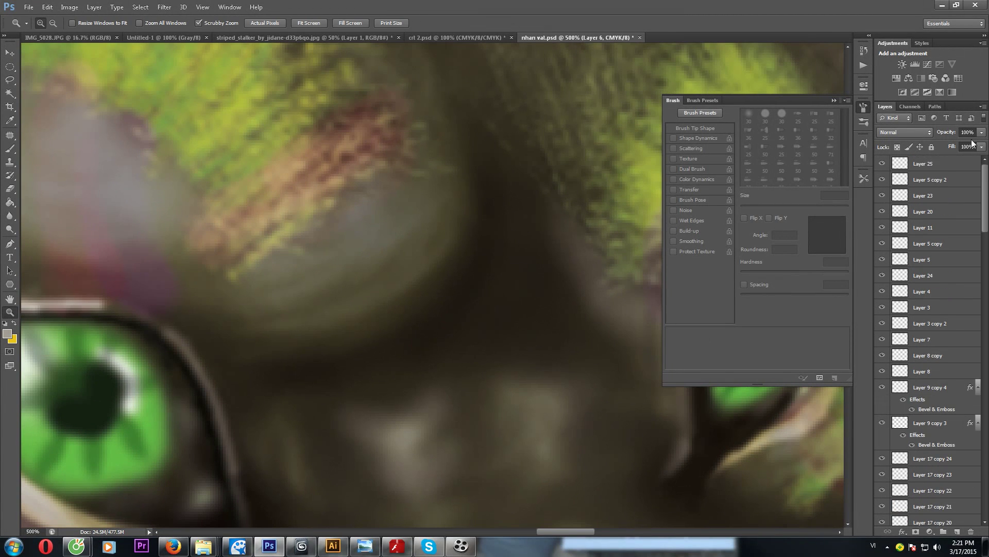
{"action": "left_click", "coordinate": [923, 163]}
{"action": "key", "text": "b"}
{"action": "left_click_drag", "start_coordinate": [372, 284], "coordinate": [403, 310]}
{"action": "key", "text": "3"}
{"action": "key", "text": "4"}
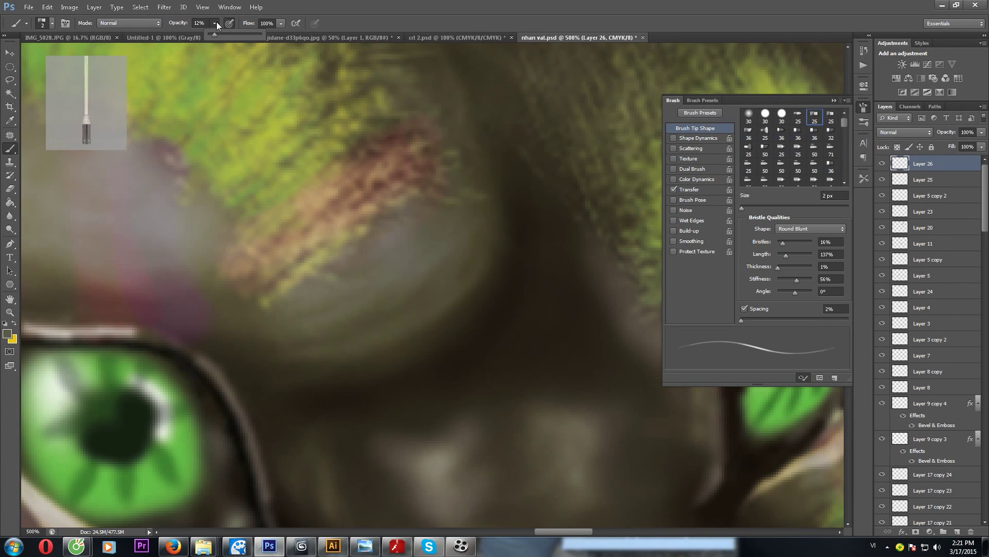
{"action": "left_click", "coordinate": [7, 334]}
{"action": "key", "text": "Return"}
{"action": "left_click_drag", "start_coordinate": [278, 312], "coordinate": [443, 245]}
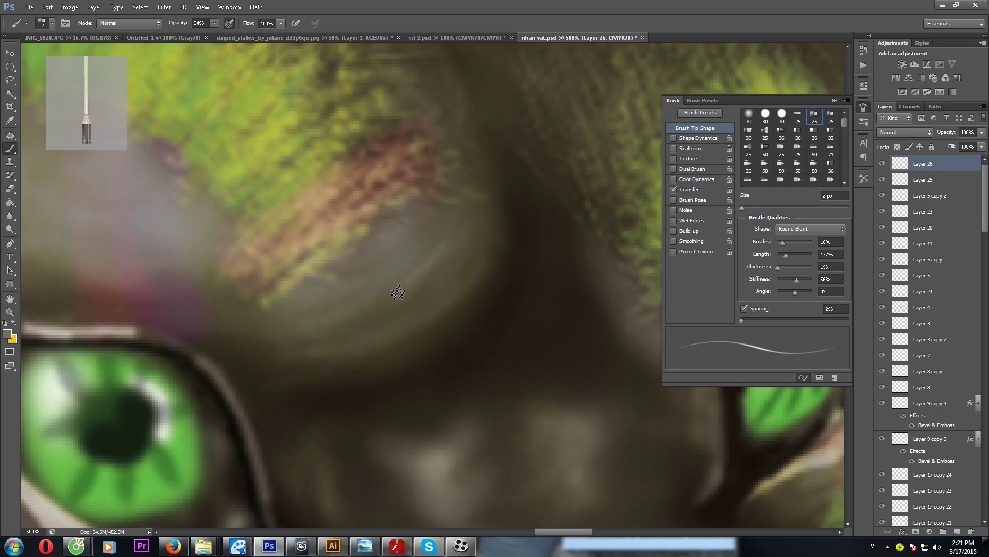
{"action": "left_click_drag", "start_coordinate": [370, 330], "coordinate": [448, 272]}
{"action": "left_click_drag", "start_coordinate": [522, 188], "coordinate": [476, 234]}
{"action": "left_click_drag", "start_coordinate": [490, 271], "coordinate": [394, 327]}
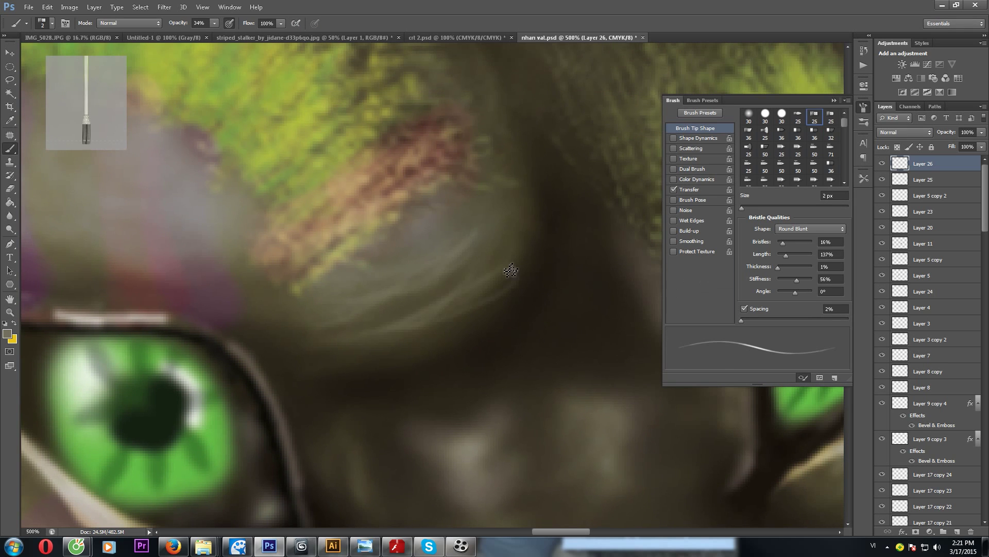
Step: Darken the left eye's inner corner with black and edge the upper eyelid using a 10 px round brush
{"action": "left_click_drag", "start_coordinate": [323, 349], "coordinate": [493, 225]}
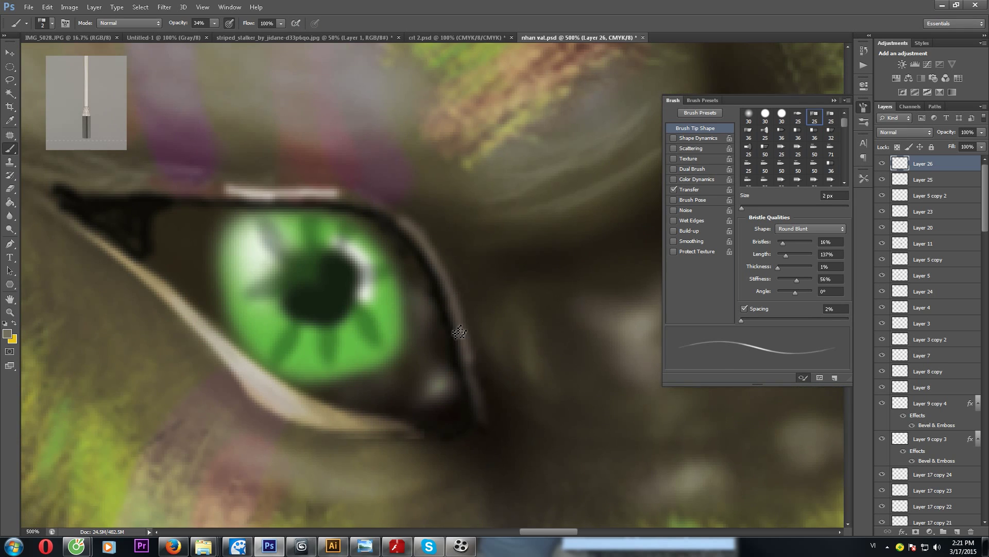
{"action": "left_click_drag", "start_coordinate": [471, 345], "coordinate": [535, 376]}
{"action": "left_click_drag", "start_coordinate": [230, 237], "coordinate": [208, 280]}
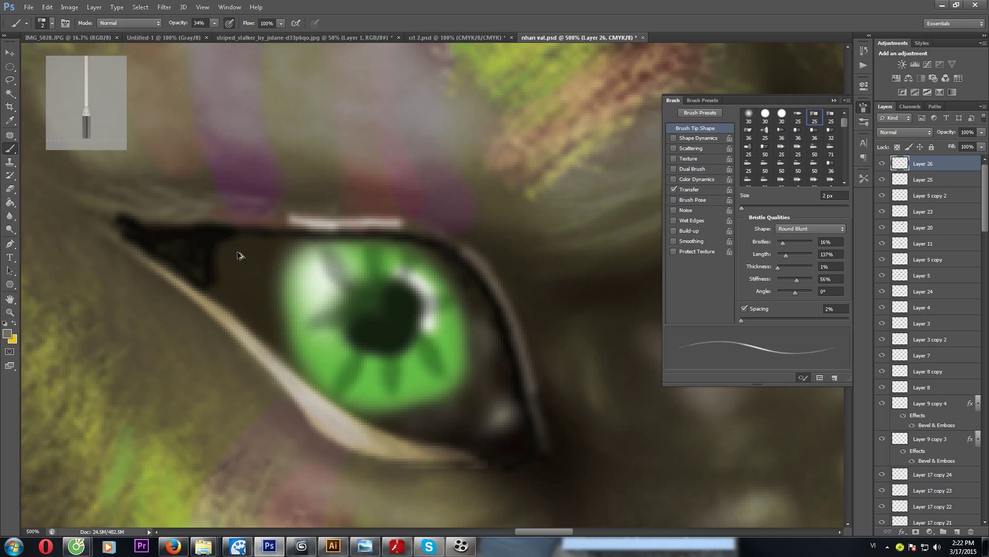
{"action": "left_click", "coordinate": [231, 248], "text": "alt"}
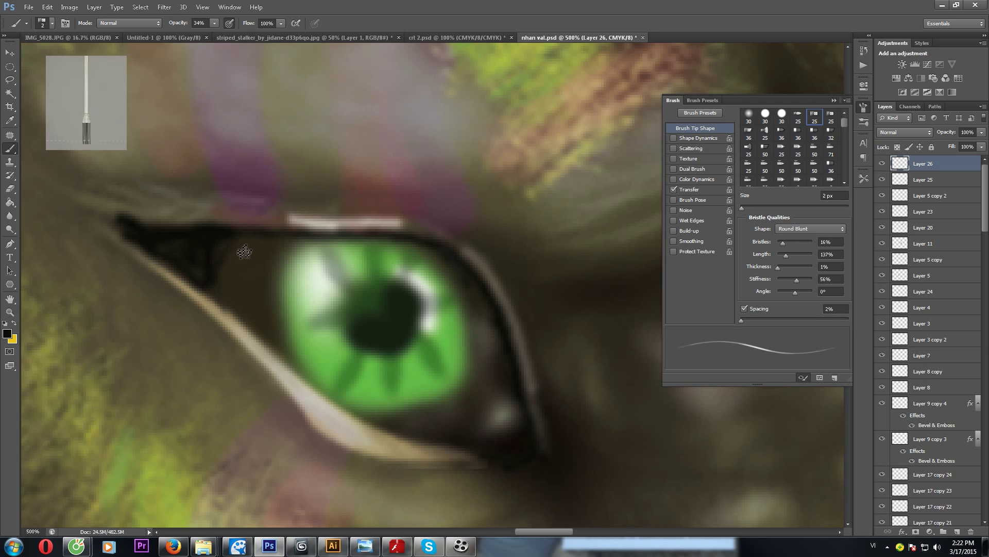
{"action": "key", "text": "bracketright"}
{"action": "key", "text": "bracketright"}
{"action": "key", "text": "bracketright"}
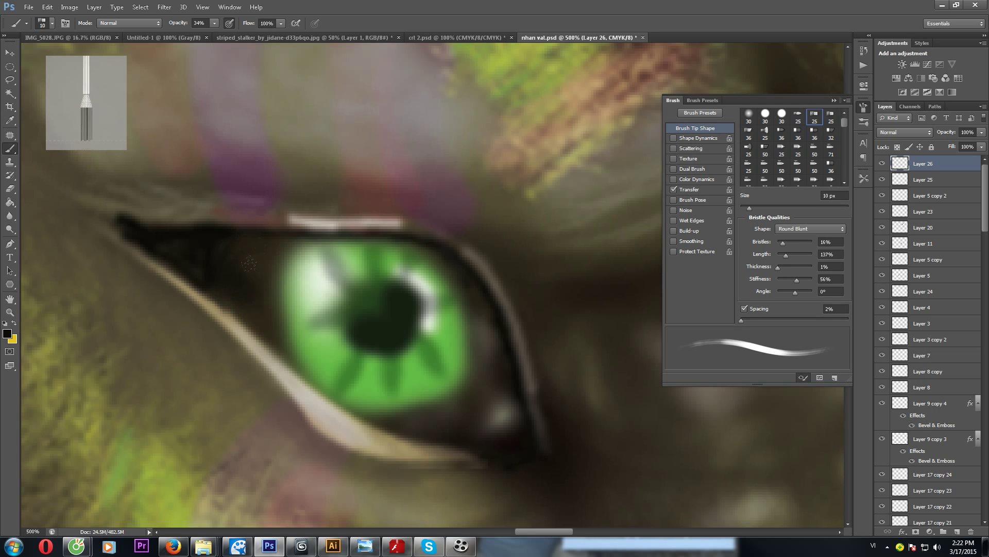
{"action": "left_click_drag", "start_coordinate": [248, 263], "coordinate": [443, 330]}
{"action": "right_click", "coordinate": [289, 279]}
{"action": "double_click", "coordinate": [322, 347]}
{"action": "mouse_move", "coordinate": [257, 291]}
{"action": "left_mouse_down"}
{"action": "mouse_move", "coordinate": [392, 296]}
{"action": "mouse_move", "coordinate": [263, 309]}
{"action": "mouse_move", "coordinate": [365, 312]}
{"action": "left_mouse_up"}
Step: Paint dark tone over the light line at the eye's inner corner, viewing at 400%
{"action": "key", "text": "i"}
{"action": "key", "text": "b"}
{"action": "scroll", "coordinate": [273, 293], "scroll_direction": "down", "scroll_amount": 2}
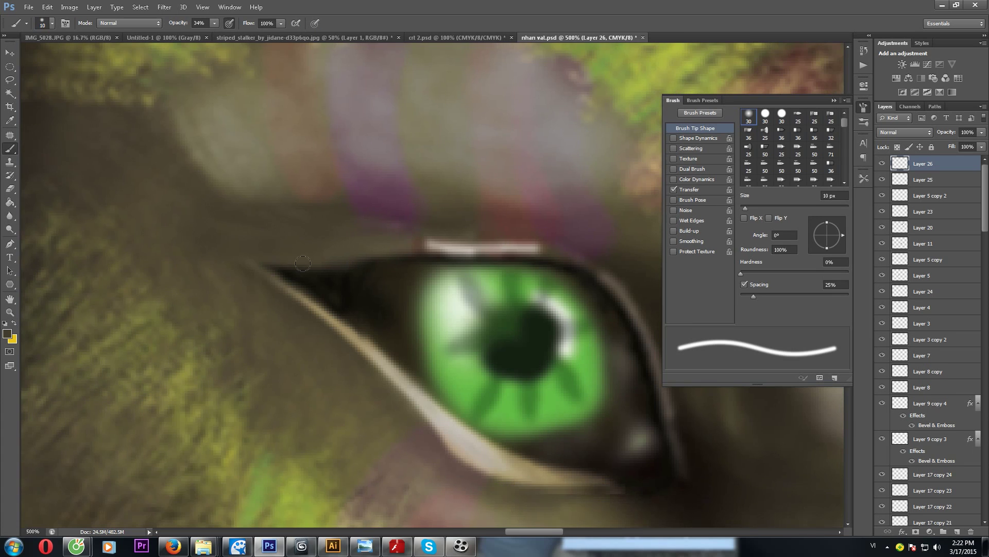
{"action": "left_click_drag", "start_coordinate": [256, 274], "coordinate": [292, 284]}
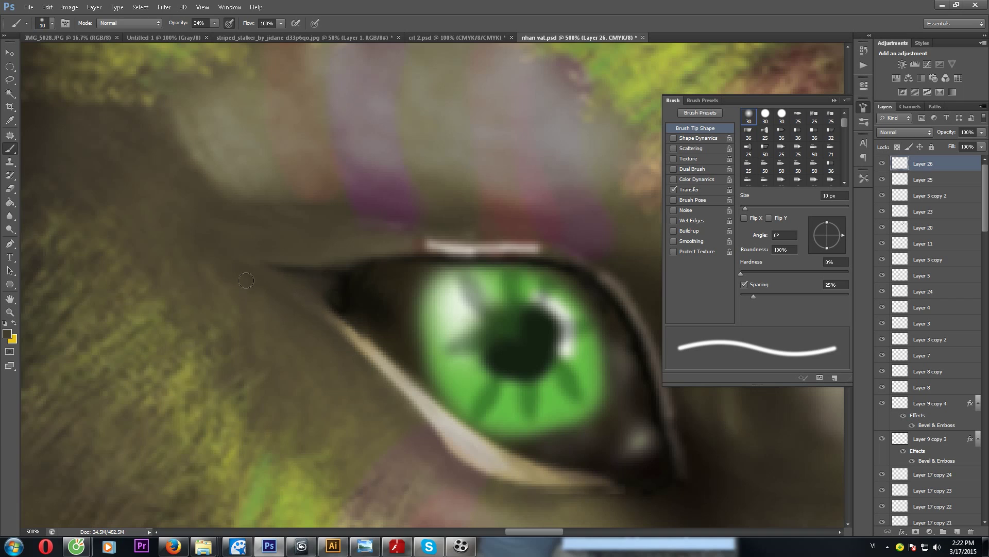
{"action": "key", "text": "z"}
{"action": "mouse_move", "coordinate": [272, 251]}
{"action": "left_mouse_down"}
{"action": "mouse_move", "coordinate": [234, 310]}
{"action": "mouse_move", "coordinate": [416, 402]}
{"action": "left_mouse_up"}
{"action": "key", "text": "b"}
{"action": "right_click", "coordinate": [413, 314]}
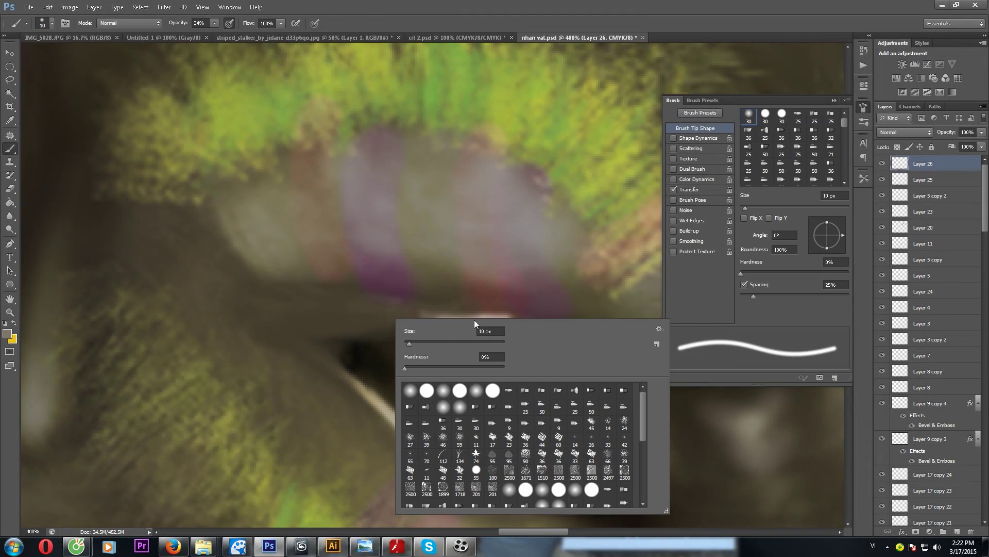
{"action": "key", "text": "Escape"}
Step: Set the brush to 14% opacity and resize the tip to 12 px
{"action": "key", "text": "1"}
{"action": "key", "text": "4"}
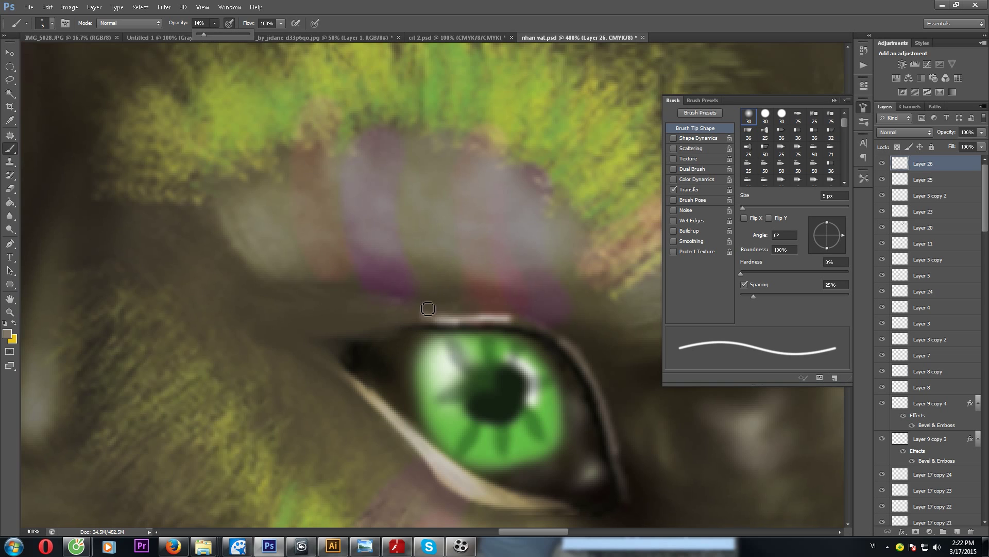
{"action": "right_click", "coordinate": [279, 322]}
{"action": "key", "text": "Escape"}
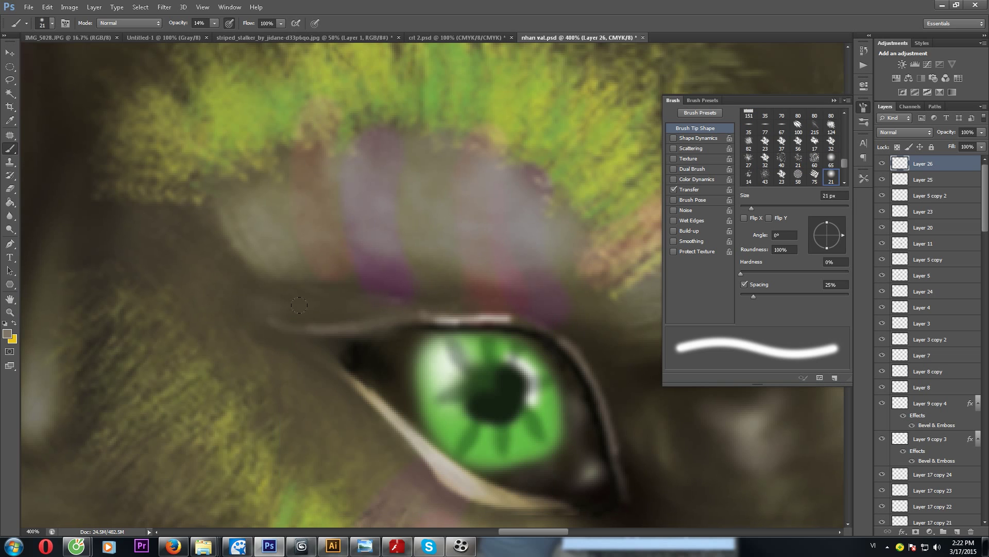
{"action": "left_click_drag", "start_coordinate": [423, 341], "coordinate": [515, 352]}
{"action": "right_click", "coordinate": [510, 333]}
{"action": "key", "text": "Return"}
{"action": "left_click_drag", "start_coordinate": [588, 384], "coordinate": [376, 322]}
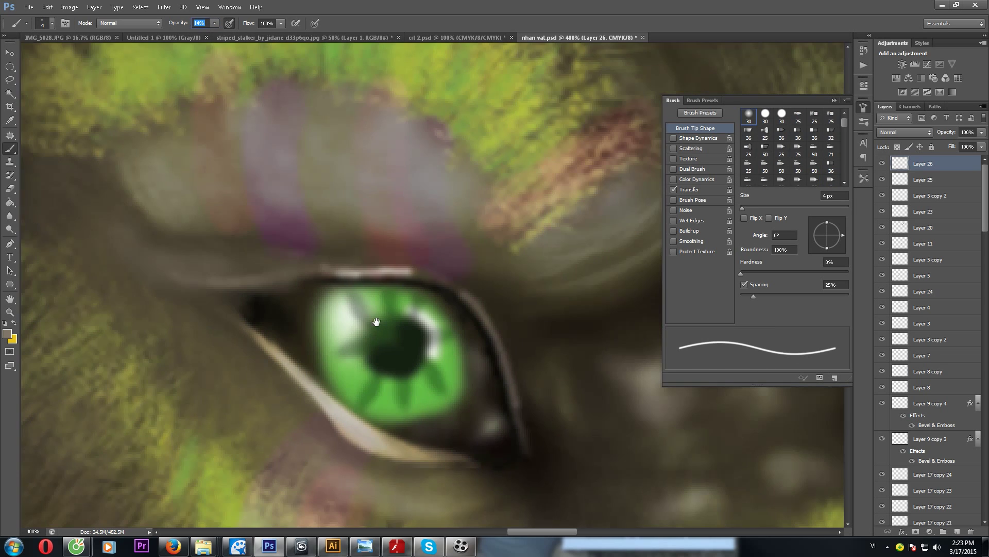
{"action": "scroll", "coordinate": [492, 360], "scroll_direction": "down", "scroll_amount": 1}
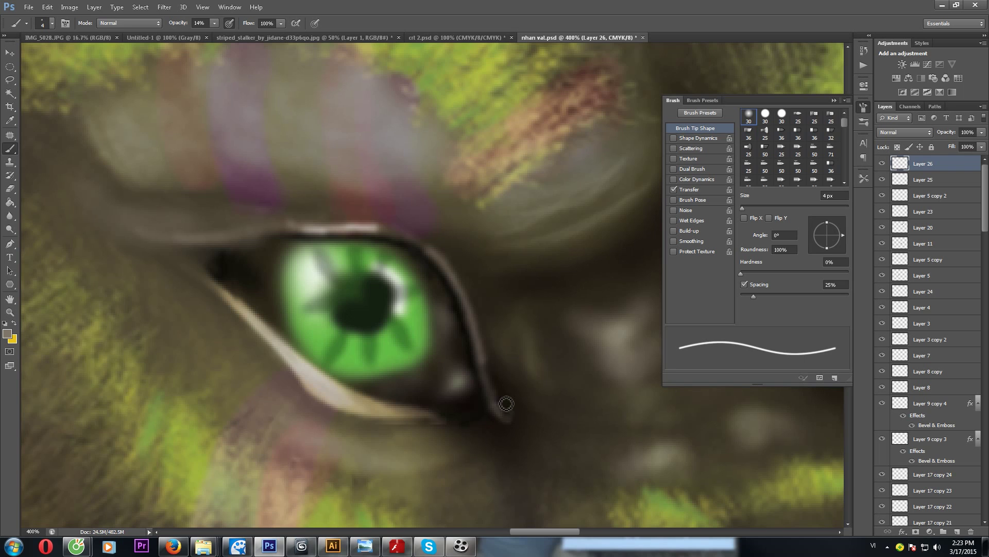
{"action": "right_click", "coordinate": [523, 409]}
{"action": "type", "text": "12"}
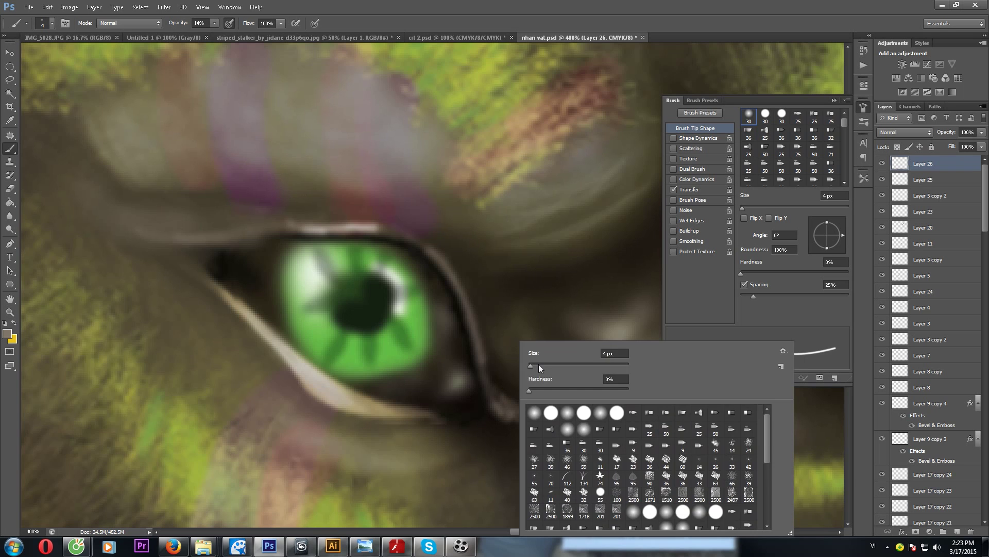
{"action": "key", "text": "Return"}
Step: At 3% opacity, paint sampled dark shading beneath the eye, then zoom out to the whole head
{"action": "key", "text": "0"}
{"action": "key", "text": "3"}
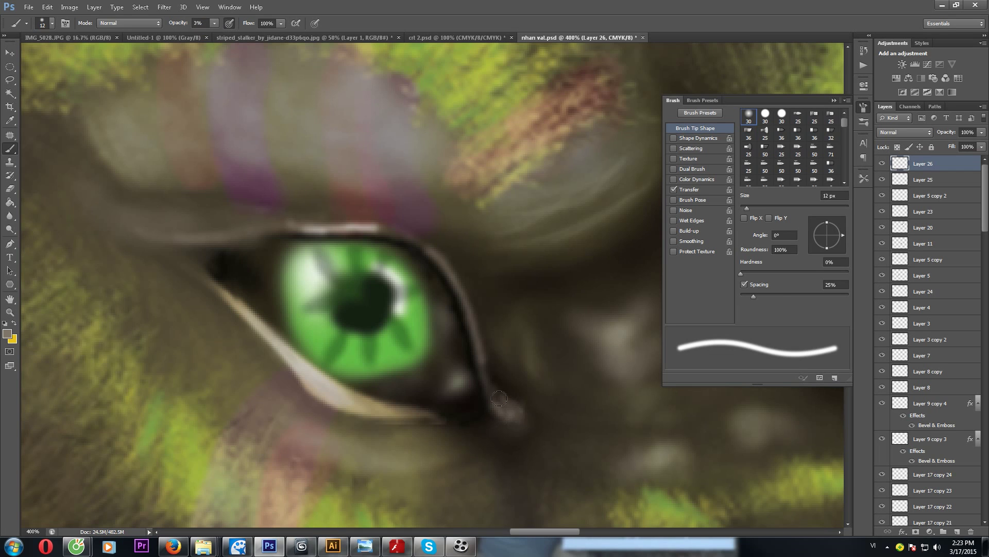
{"action": "scroll", "coordinate": [499, 398], "scroll_direction": "down", "scroll_amount": 3}
{"action": "left_click", "coordinate": [495, 276], "text": "alt"}
{"action": "mouse_move", "coordinate": [508, 304]}
{"action": "left_mouse_down"}
{"action": "mouse_move", "coordinate": [449, 232]}
{"action": "mouse_move", "coordinate": [405, 301]}
{"action": "mouse_move", "coordinate": [324, 261]}
{"action": "left_mouse_up"}
{"action": "left_click", "coordinate": [453, 288], "text": "alt"}
Step: Set the brush opacity to 27% and choose a dark brown paint colour
{"action": "scroll", "coordinate": [453, 287], "scroll_direction": "down", "scroll_amount": 5}
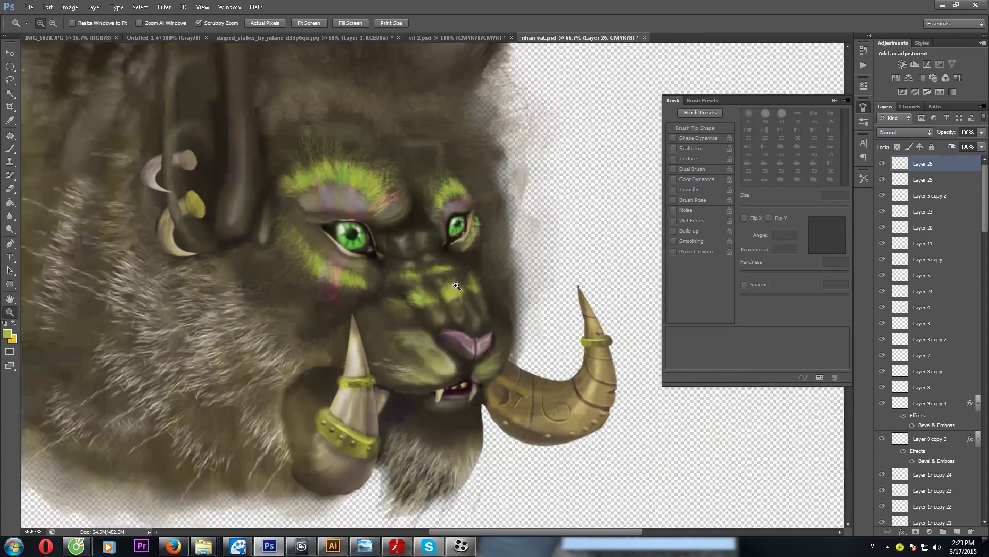
{"action": "scroll", "coordinate": [471, 287], "scroll_direction": "up", "scroll_amount": 3}
{"action": "scroll", "coordinate": [462, 277], "scroll_direction": "up", "scroll_amount": 1}
{"action": "scroll", "coordinate": [462, 277], "scroll_direction": "down", "scroll_amount": 3}
{"action": "scroll", "coordinate": [438, 268], "scroll_direction": "up", "scroll_amount": 2}
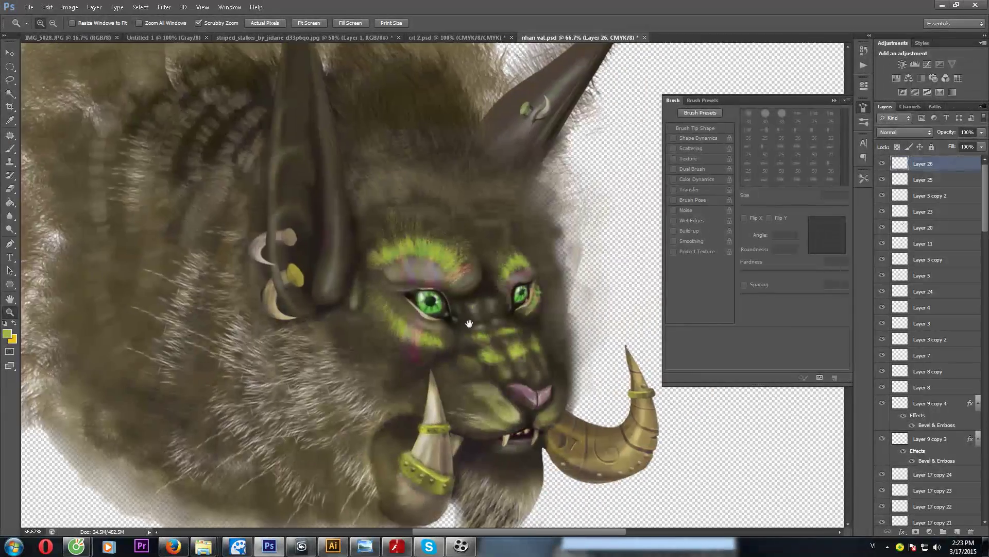
{"action": "scroll", "coordinate": [412, 258], "scroll_direction": "up", "scroll_amount": 3}
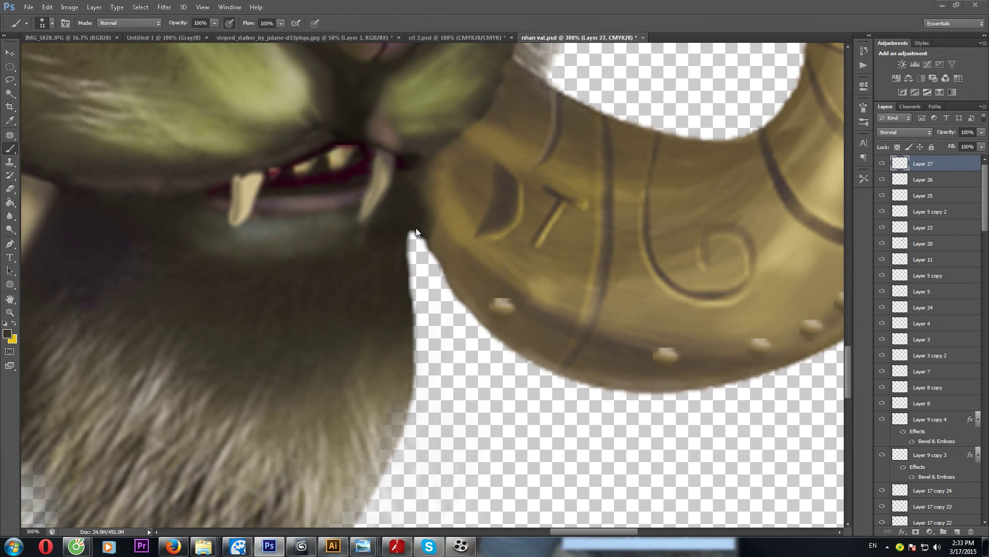
{"action": "key", "text": "2"}
{"action": "key", "text": "7"}
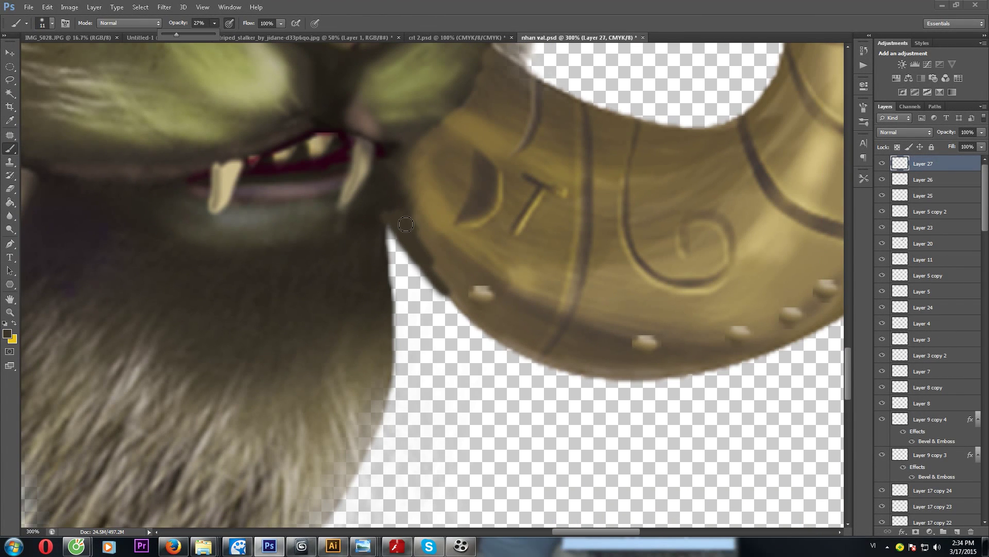
{"action": "mouse_move", "coordinate": [452, 119]}
{"action": "left_mouse_down"}
{"action": "mouse_move", "coordinate": [447, 292]}
{"action": "mouse_move", "coordinate": [437, 257]}
{"action": "left_mouse_up"}
{"action": "left_click", "coordinate": [7, 334]}
{"action": "left_click", "coordinate": [528, 260]}
{"action": "left_click", "coordinate": [693, 167]}
{"action": "left_click", "coordinate": [7, 333]}
{"action": "left_click", "coordinate": [531, 287]}
{"action": "left_click", "coordinate": [694, 168]}
Step: With a 2 px brush, work the horn's engraved wedge and T using sampled gold, dark brown and olive-gold
{"action": "left_click_drag", "start_coordinate": [497, 253], "coordinate": [520, 233]}
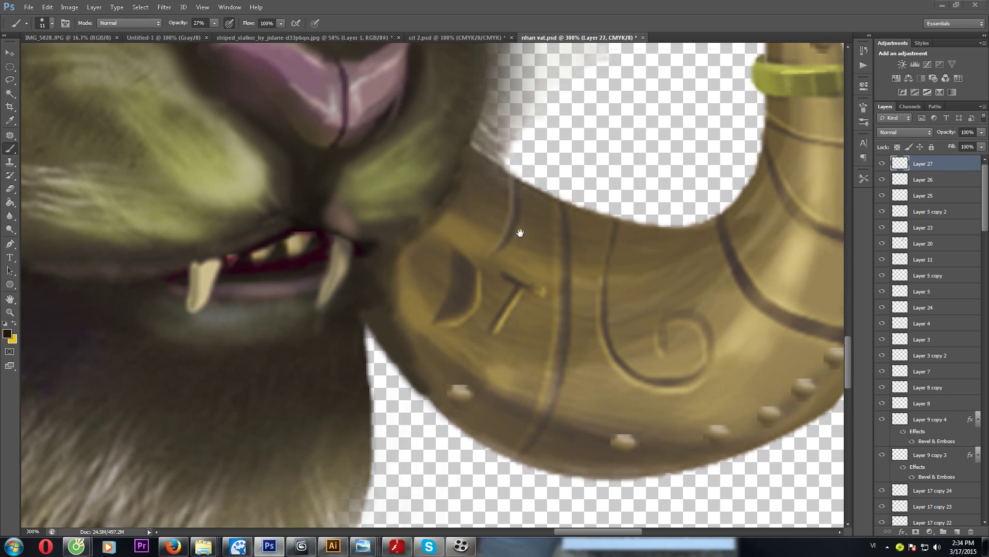
{"action": "key", "text": "ctrl+plus"}
{"action": "key", "text": "ctrl+plus"}
{"action": "left_click", "coordinate": [530, 265], "text": "alt"}
{"action": "right_click", "coordinate": [529, 297]}
{"action": "type", "text": "2"}
{"action": "key", "text": "Return"}
{"action": "left_click_drag", "start_coordinate": [537, 292], "coordinate": [484, 295]}
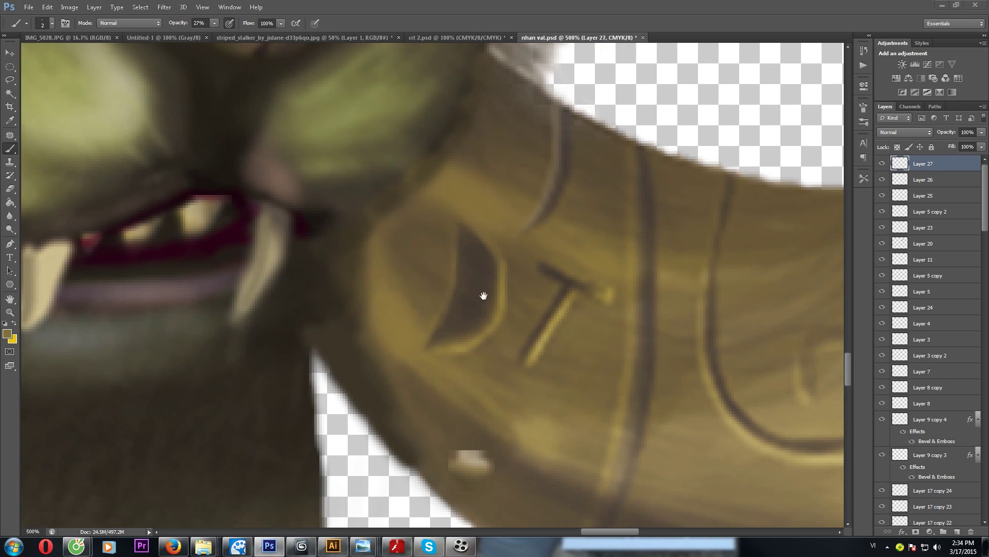
{"action": "left_click", "coordinate": [476, 274], "text": "alt"}
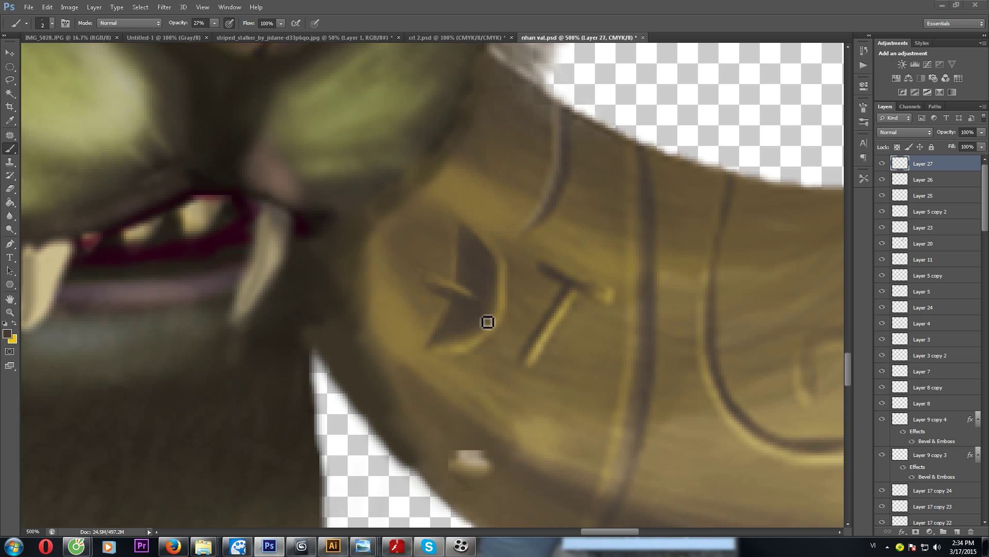
{"action": "left_click_drag", "start_coordinate": [488, 323], "coordinate": [400, 301]}
{"action": "left_click", "coordinate": [491, 267], "text": "alt"}
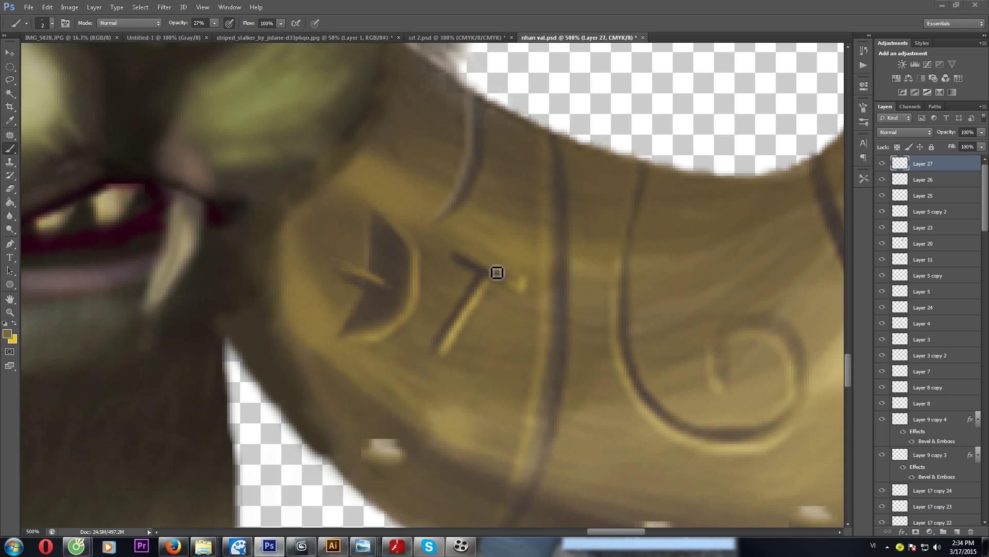
{"action": "left_click", "coordinate": [7, 334]}
{"action": "key", "text": "Return"}
Step: Switch to a 10 px bristle brush preset at 5% opacity
{"action": "scroll", "coordinate": [542, 259], "scroll_direction": "down", "scroll_amount": 1}
{"action": "scroll", "coordinate": [498, 210], "scroll_direction": "up", "scroll_amount": 2}
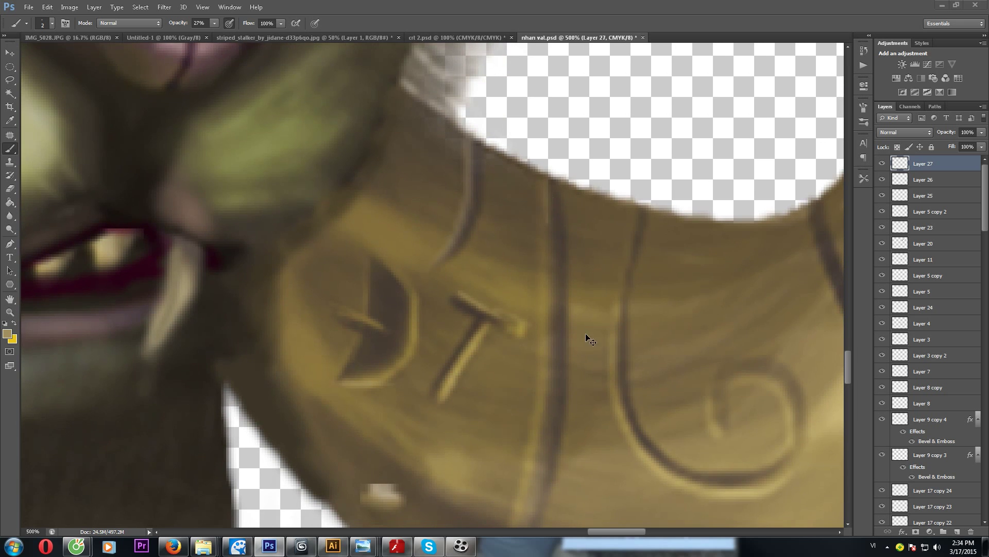
{"action": "scroll", "coordinate": [567, 299], "scroll_direction": "down", "scroll_amount": 1}
{"action": "scroll", "coordinate": [514, 356], "scroll_direction": "down", "scroll_amount": 3}
{"action": "right_click", "coordinate": [499, 366]}
{"action": "left_click_drag", "start_coordinate": [499, 366], "coordinate": [502, 364]}
{"action": "key", "text": "Return"}
{"action": "key", "text": "0"}
{"action": "key", "text": "5"}
{"action": "right_click", "coordinate": [498, 366]}
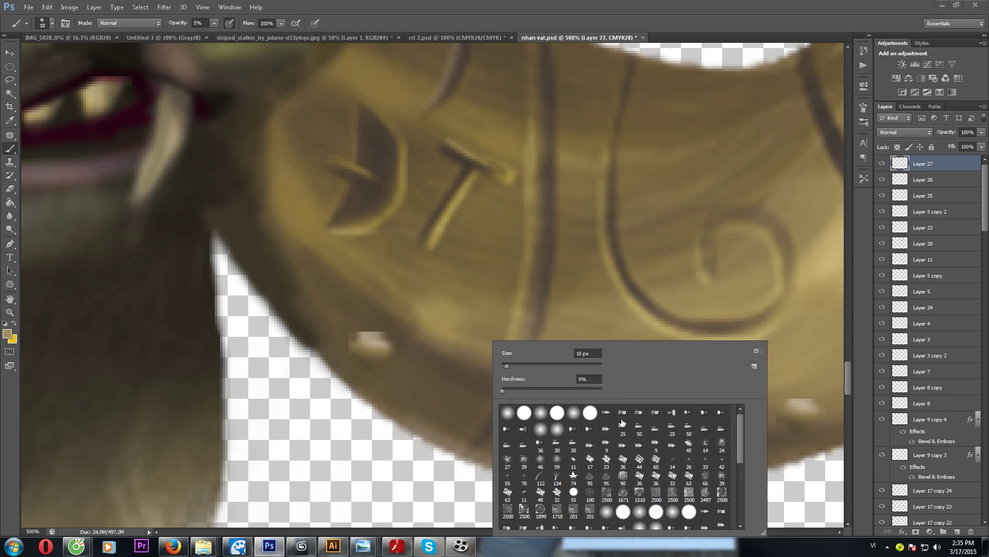
{"action": "double_click", "coordinate": [622, 421]}
{"action": "scroll", "coordinate": [483, 336], "scroll_direction": "up", "scroll_amount": 3}
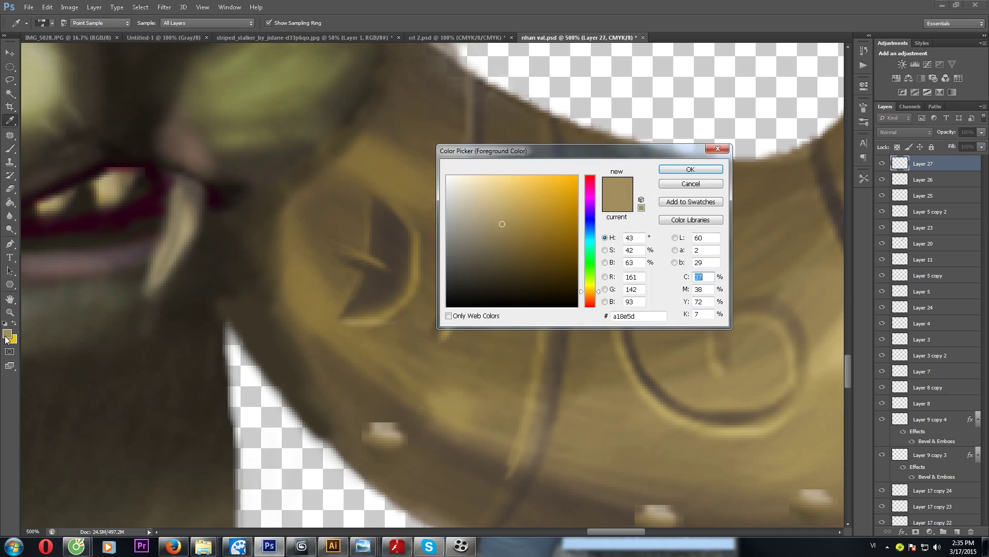
Step: At 22% opacity, paint light diagonal strokes beneath the studded collar by the horn's lower band
{"action": "left_click_drag", "start_coordinate": [470, 215], "coordinate": [681, 299]}
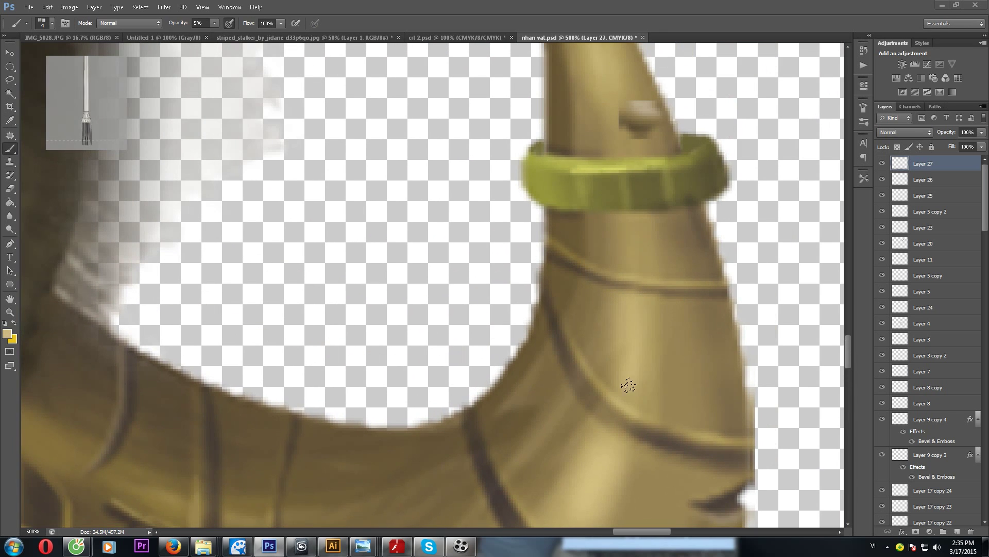
{"action": "key", "text": "2"}
{"action": "key", "text": "2"}
{"action": "mouse_move", "coordinate": [375, 163]}
{"action": "left_mouse_down"}
{"action": "mouse_move", "coordinate": [464, 352]}
{"action": "mouse_move", "coordinate": [332, 184]}
{"action": "mouse_move", "coordinate": [629, 348]}
{"action": "mouse_move", "coordinate": [499, 153]}
{"action": "left_mouse_up"}
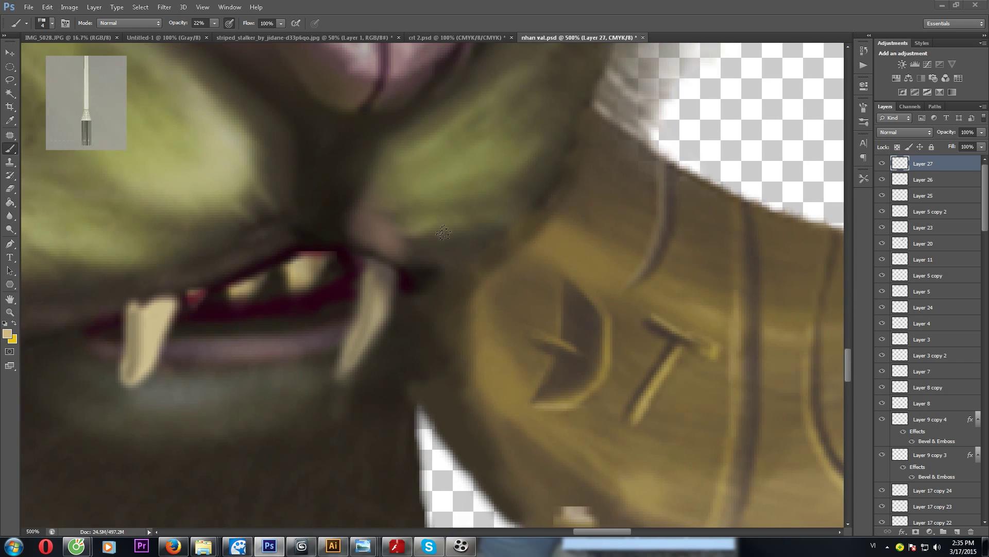
{"action": "left_click_drag", "start_coordinate": [440, 224], "coordinate": [406, 249]}
{"action": "mouse_move", "coordinate": [276, 272]}
{"action": "left_mouse_down"}
{"action": "mouse_move", "coordinate": [336, 362]}
{"action": "mouse_move", "coordinate": [435, 336]}
{"action": "mouse_move", "coordinate": [480, 340]}
{"action": "mouse_move", "coordinate": [404, 207]}
{"action": "left_mouse_up"}
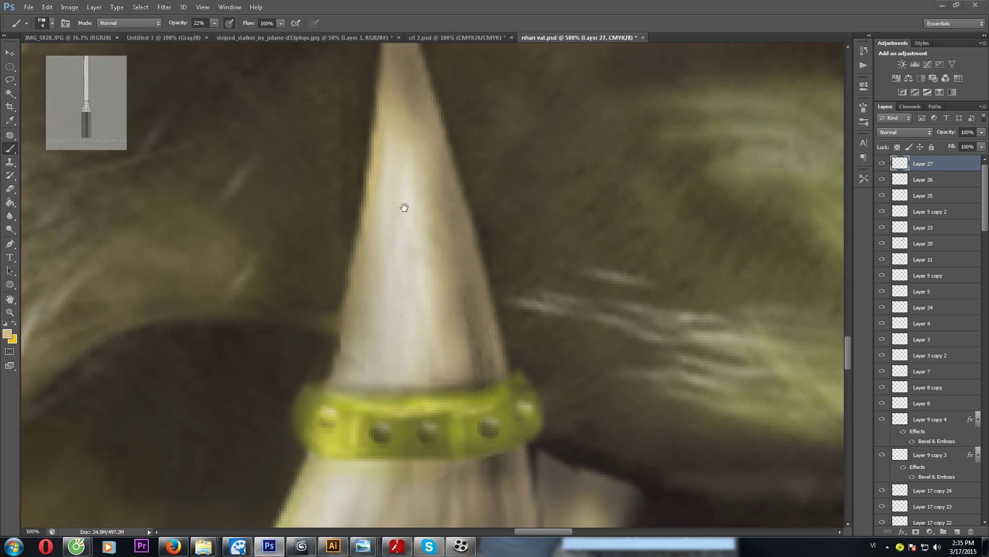
{"action": "mouse_move", "coordinate": [424, 278]}
{"action": "left_mouse_down"}
{"action": "mouse_move", "coordinate": [382, 297]}
{"action": "mouse_move", "coordinate": [394, 101]}
{"action": "left_mouse_up"}
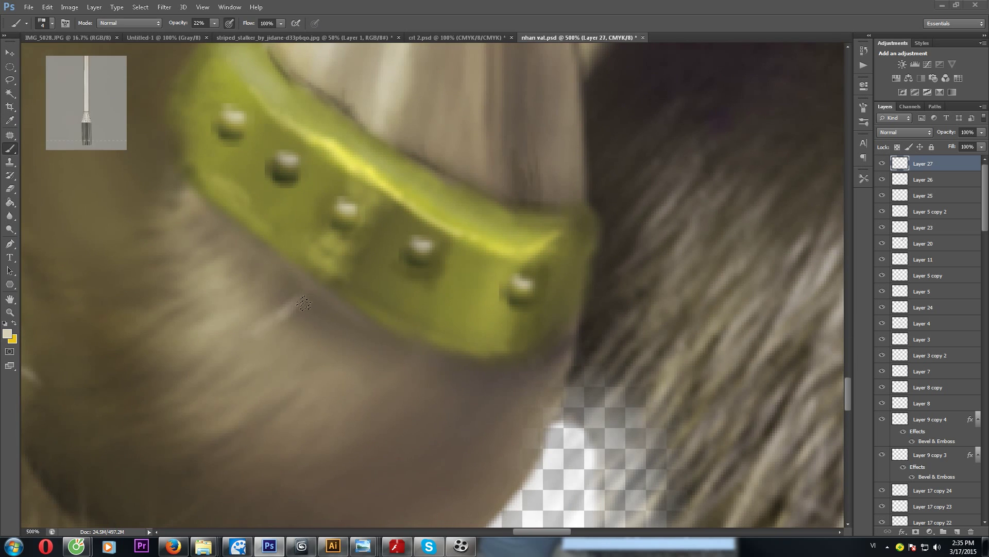
{"action": "mouse_move", "coordinate": [326, 298]}
{"action": "left_mouse_down"}
{"action": "mouse_move", "coordinate": [277, 347]}
{"action": "mouse_move", "coordinate": [206, 382]}
{"action": "mouse_move", "coordinate": [358, 222]}
{"action": "mouse_move", "coordinate": [320, 250]}
{"action": "left_mouse_up"}
{"action": "left_click_drag", "start_coordinate": [343, 342], "coordinate": [507, 266]}
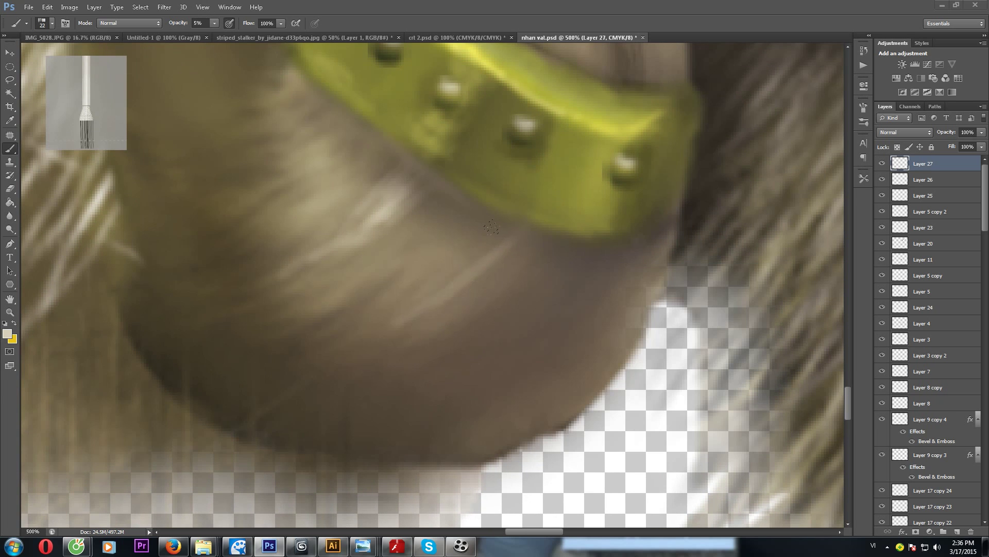
{"action": "scroll", "coordinate": [489, 247], "scroll_direction": "down", "scroll_amount": 1}
{"action": "scroll", "coordinate": [489, 247], "scroll_direction": "down", "scroll_amount": 1}
Step: Set a small brush and choose light beige, then light yellow, as the paint colour
{"action": "mouse_move", "coordinate": [489, 247]}
{"action": "left_mouse_down"}
{"action": "mouse_move", "coordinate": [431, 238]}
{"action": "mouse_move", "coordinate": [508, 221]}
{"action": "mouse_move", "coordinate": [476, 301]}
{"action": "mouse_move", "coordinate": [437, 287]}
{"action": "left_mouse_up"}
{"action": "key", "text": "b"}
{"action": "left_click", "coordinate": [420, 265], "text": "alt"}
{"action": "right_click", "coordinate": [423, 272]}
{"action": "left_click", "coordinate": [403, 297]}
{"action": "left_click", "coordinate": [7, 335]}
{"action": "left_click", "coordinate": [475, 214]}
{"action": "key", "text": "Return"}
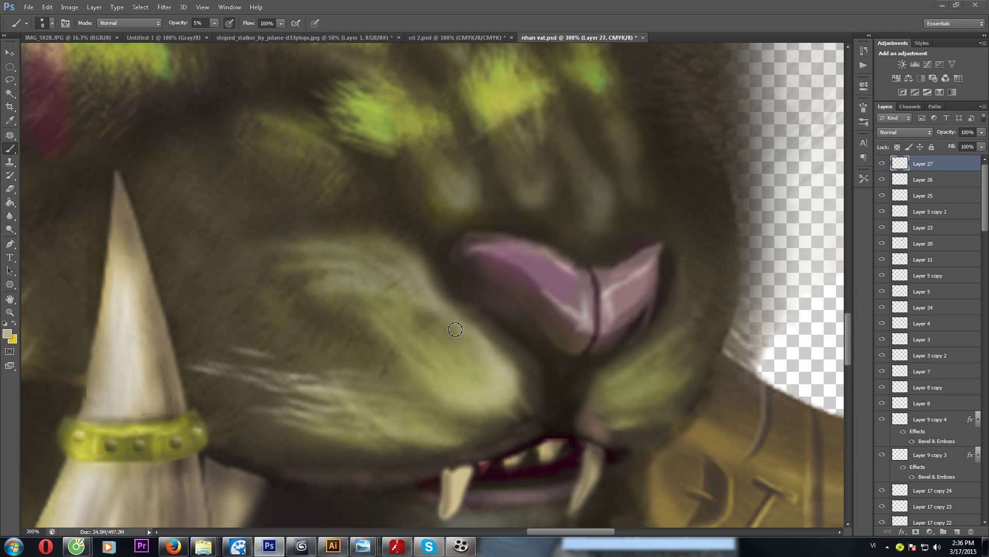
{"action": "left_click", "coordinate": [7, 334]}
{"action": "left_click", "coordinate": [486, 181]}
{"action": "key", "text": "Return"}
Step: Paint pale highlights on the cheek fur at 21–24% opacity, then drop opacity to 9%
{"action": "left_click_drag", "start_coordinate": [215, 23], "coordinate": [225, 37]}
{"action": "mouse_move", "coordinate": [551, 376]}
{"action": "left_mouse_down"}
{"action": "mouse_move", "coordinate": [464, 353]}
{"action": "mouse_move", "coordinate": [488, 337]}
{"action": "left_mouse_up"}
{"action": "key", "text": "ctrl+z"}
{"action": "left_click_drag", "start_coordinate": [562, 373], "coordinate": [560, 359]}
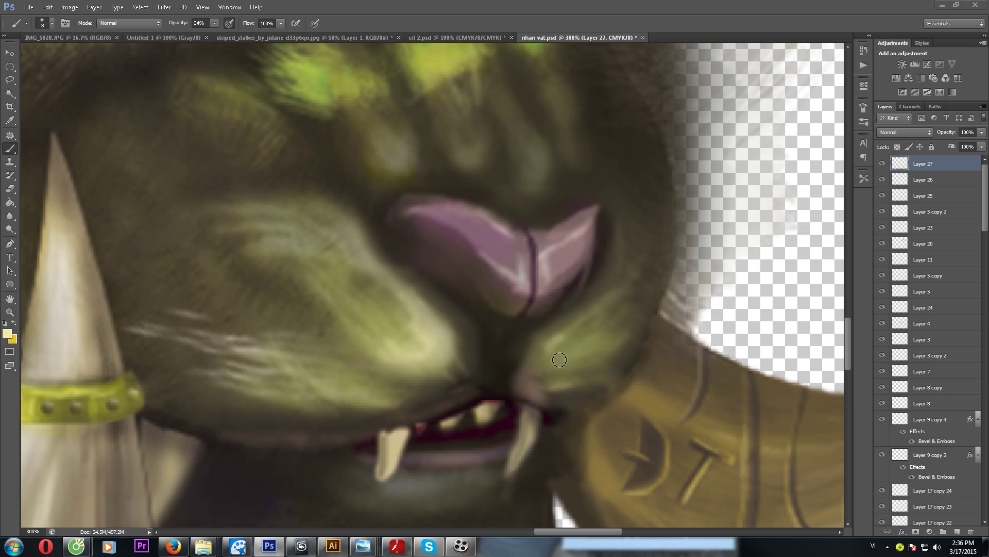
{"action": "double_click", "coordinate": [198, 23]}
{"action": "type", "text": "9"}
{"action": "key", "text": "Return"}
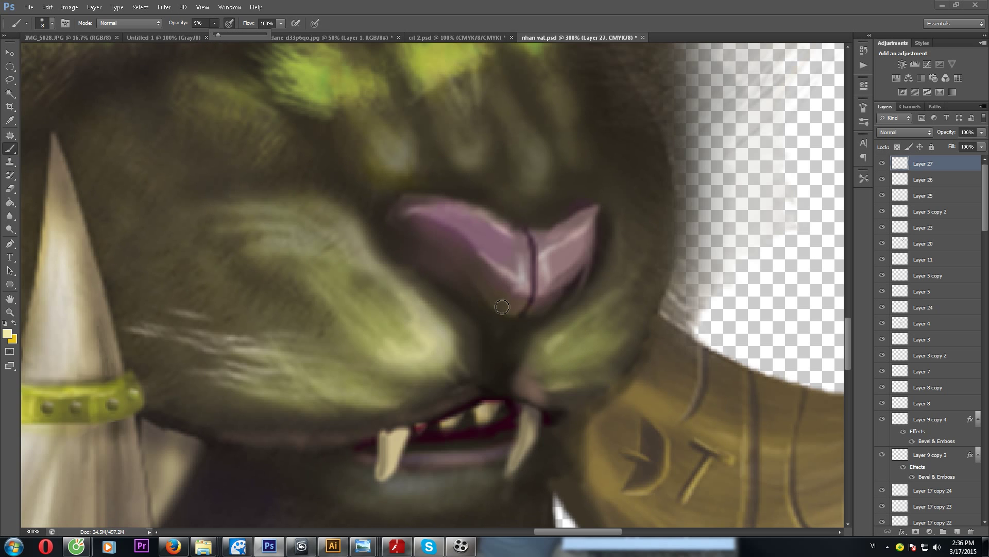
Step: Sample the tongue's mauve as the painting colour
{"action": "left_click_drag", "start_coordinate": [580, 327], "coordinate": [537, 371]}
{"action": "left_click", "coordinate": [481, 353], "text": "alt"}
{"action": "left_click_drag", "start_coordinate": [484, 355], "coordinate": [573, 413]}
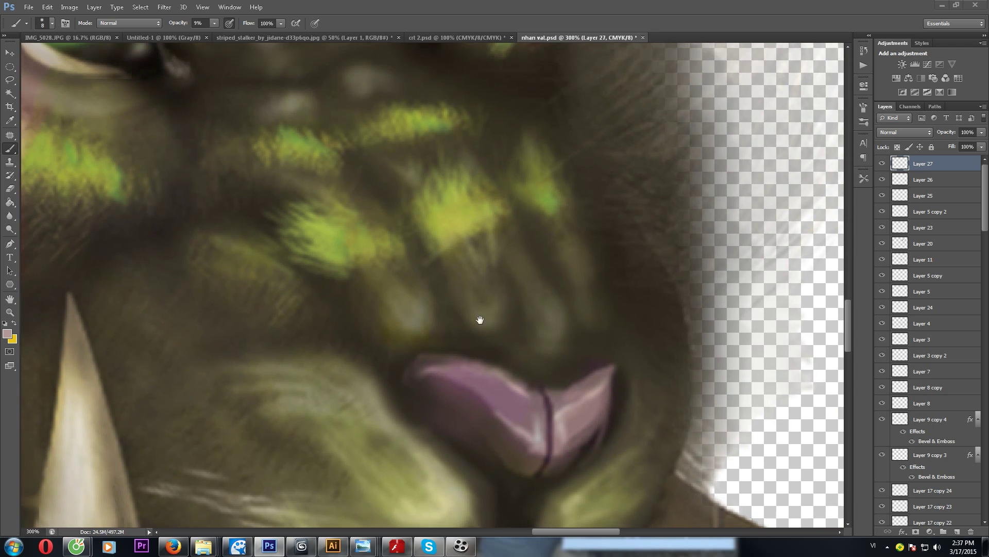
{"action": "left_click", "coordinate": [470, 302], "text": "alt"}
{"action": "scroll", "coordinate": [415, 305], "scroll_direction": "left", "scroll_amount": 3}
{"action": "scroll", "coordinate": [463, 302], "scroll_direction": "left", "scroll_amount": 5}
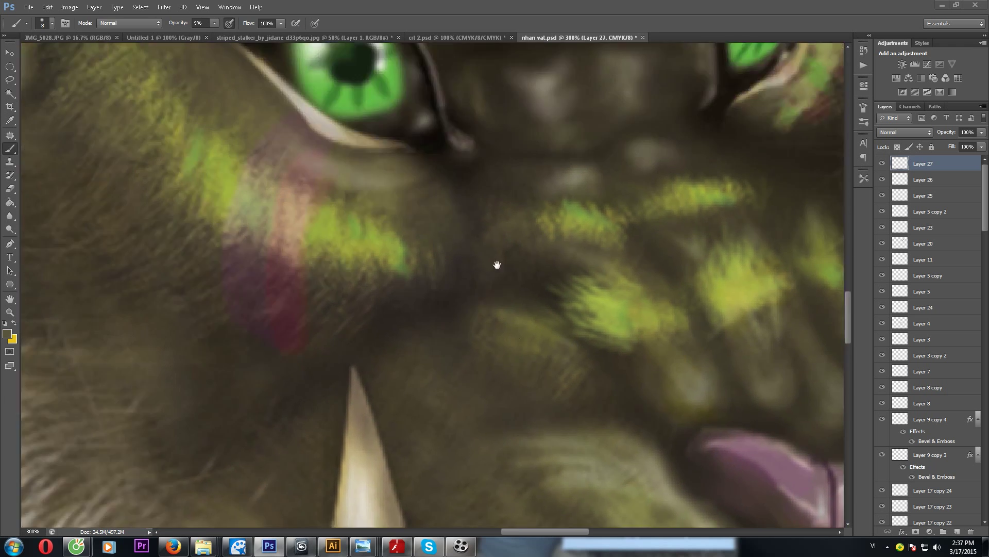
{"action": "scroll", "coordinate": [496, 265], "scroll_direction": "up", "scroll_amount": 5}
{"action": "left_click", "coordinate": [436, 324], "text": "alt"}
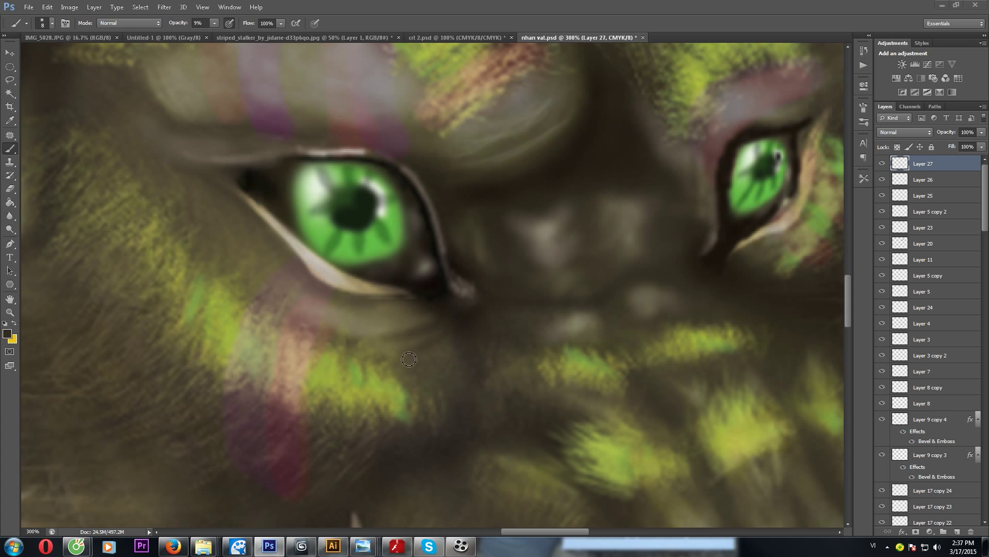
{"action": "scroll", "coordinate": [375, 353], "scroll_direction": "right", "scroll_amount": 2}
{"action": "scroll", "coordinate": [390, 372], "scroll_direction": "up", "scroll_amount": 1}
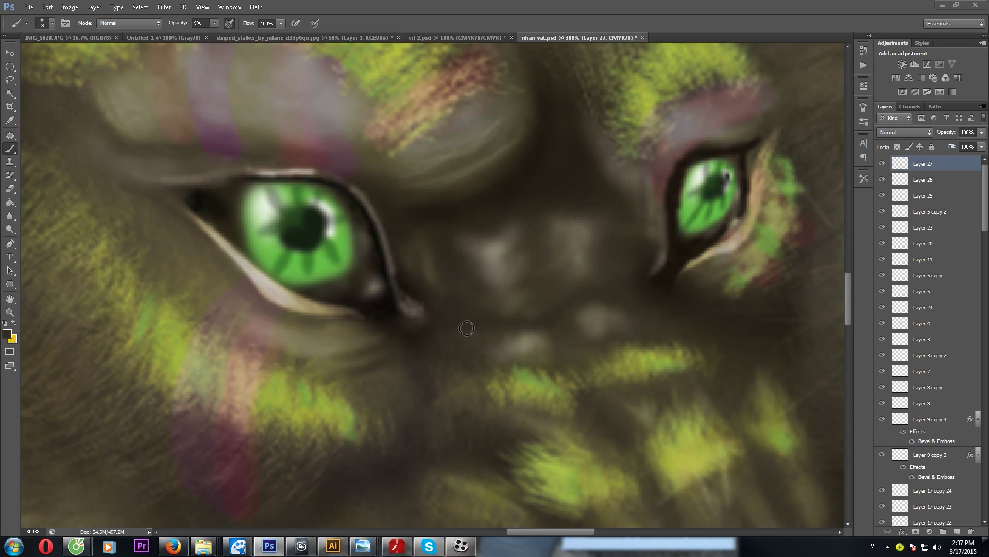
{"action": "scroll", "coordinate": [466, 328], "scroll_direction": "right", "scroll_amount": 6}
{"action": "scroll", "coordinate": [439, 331], "scroll_direction": "up", "scroll_amount": 1}
{"action": "left_click", "coordinate": [486, 330], "text": "alt"}
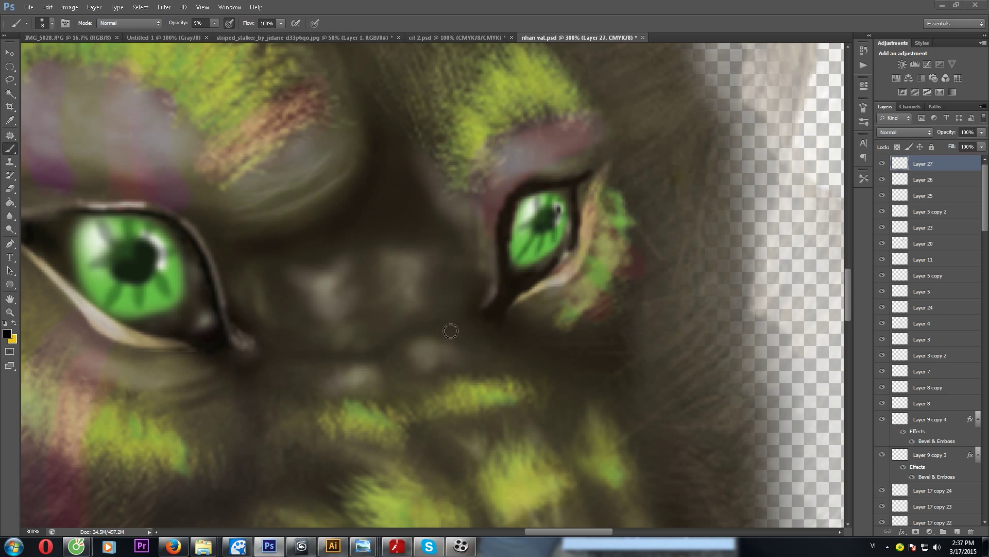
{"action": "scroll", "coordinate": [506, 299], "scroll_direction": "up", "scroll_amount": 1}
{"action": "scroll", "coordinate": [506, 299], "scroll_direction": "left", "scroll_amount": 1}
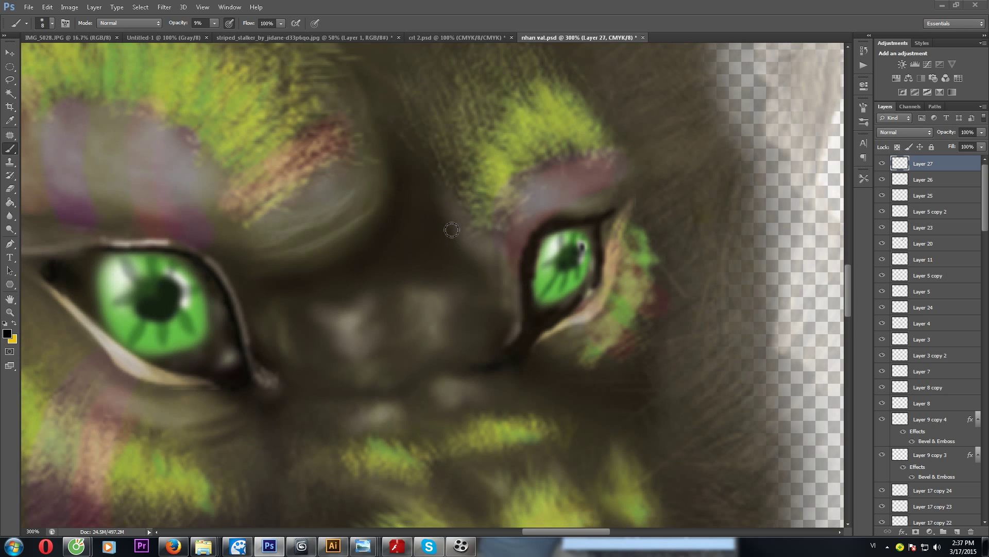
{"action": "scroll", "coordinate": [397, 257], "scroll_direction": "down", "scroll_amount": 2}
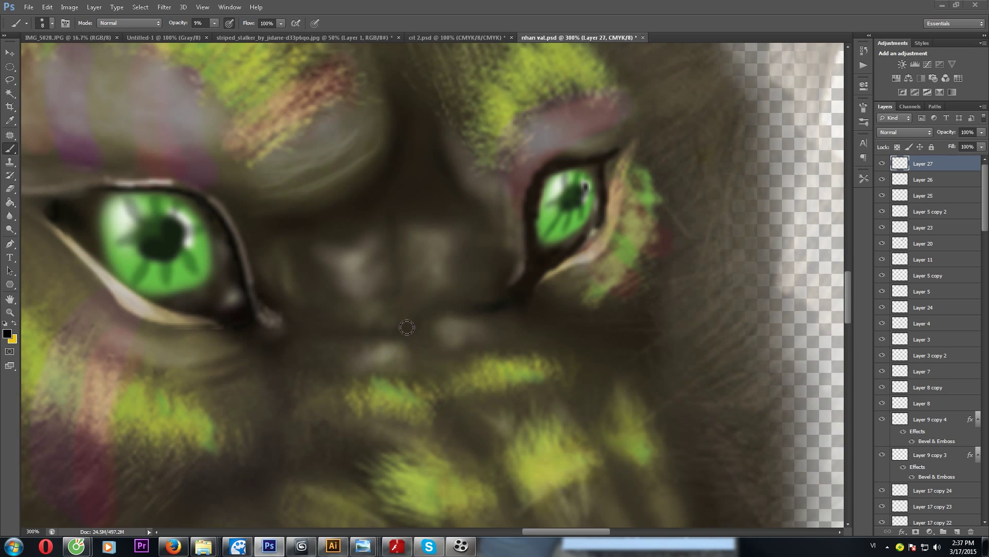
{"action": "scroll", "coordinate": [454, 343], "scroll_direction": "down", "scroll_amount": 2}
{"action": "key", "text": "z"}
{"action": "left_click", "coordinate": [435, 286], "text": "alt"}
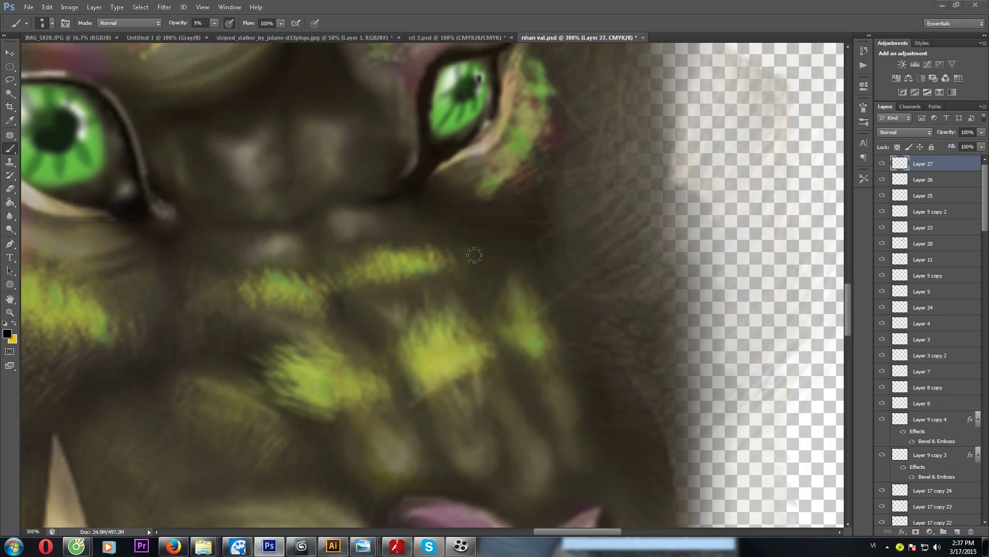
{"action": "left_click", "coordinate": [450, 219], "text": "alt"}
{"action": "left_click", "coordinate": [449, 219], "text": "alt"}
{"action": "left_click", "coordinate": [620, 269]}
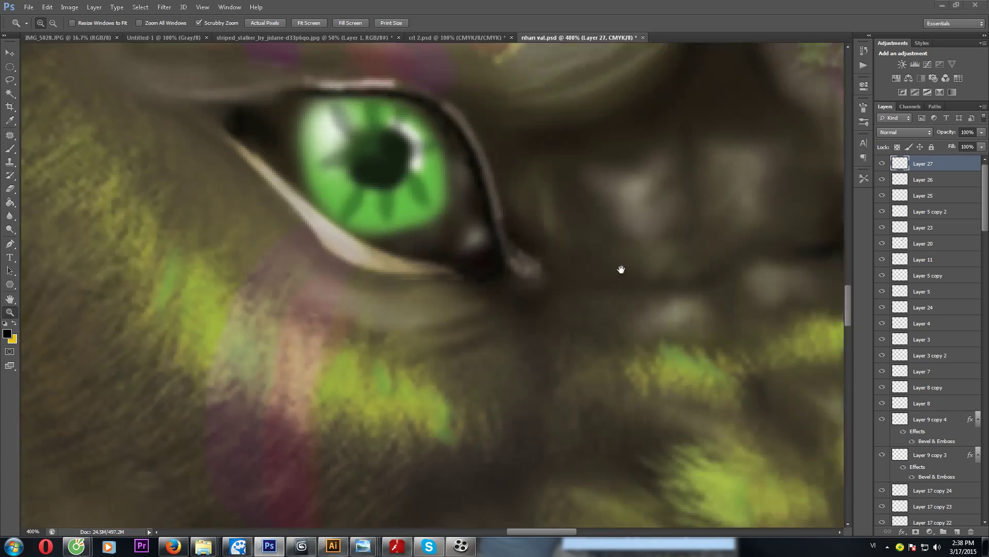
{"action": "key", "text": "b"}
{"action": "scroll", "coordinate": [487, 232], "scroll_direction": "up", "scroll_amount": 5}
{"action": "scroll", "coordinate": [487, 232], "scroll_direction": "right", "scroll_amount": 5}
{"action": "scroll", "coordinate": [513, 420], "scroll_direction": "right", "scroll_amount": 2}
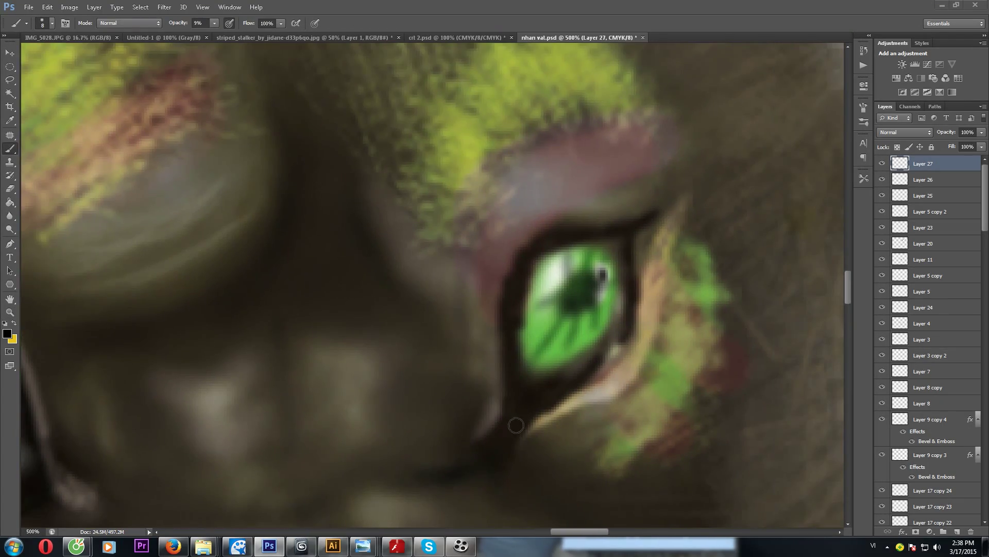
{"action": "scroll", "coordinate": [480, 294], "scroll_direction": "down", "scroll_amount": 5}
{"action": "scroll", "coordinate": [473, 302], "scroll_direction": "up", "scroll_amount": 6}
{"action": "key", "text": "z"}
{"action": "scroll", "coordinate": [473, 302], "scroll_direction": "down", "scroll_amount": 5}
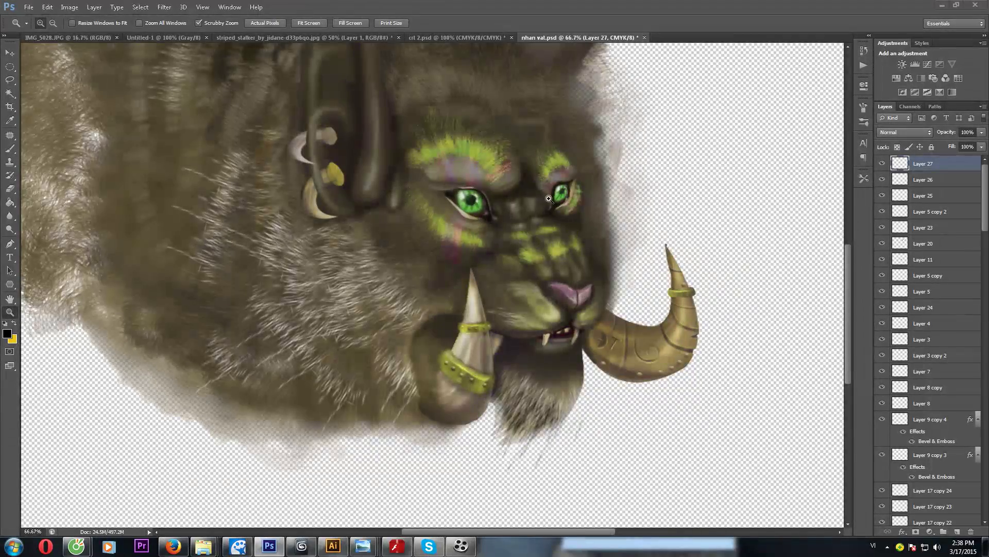
{"action": "scroll", "coordinate": [538, 161], "scroll_direction": "up", "scroll_amount": 1}
{"action": "scroll", "coordinate": [501, 232], "scroll_direction": "down", "scroll_amount": 8}
{"action": "scroll", "coordinate": [501, 232], "scroll_direction": "up", "scroll_amount": 2}
{"action": "scroll", "coordinate": [502, 226], "scroll_direction": "up", "scroll_amount": 5}
{"action": "scroll", "coordinate": [508, 211], "scroll_direction": "up", "scroll_amount": 4}
Step: Select Layer 12 and switch to the Eraser tool
{"action": "scroll", "coordinate": [514, 194], "scroll_direction": "up", "scroll_amount": 2}
{"action": "left_click", "coordinate": [513, 194], "text": "ctrl"}
{"action": "scroll", "coordinate": [514, 194], "scroll_direction": "down", "scroll_amount": 1}
{"action": "scroll", "coordinate": [513, 194], "scroll_direction": "down", "scroll_amount": 2}
{"action": "scroll", "coordinate": [542, 220], "scroll_direction": "up", "scroll_amount": 2}
{"action": "key", "text": "e"}
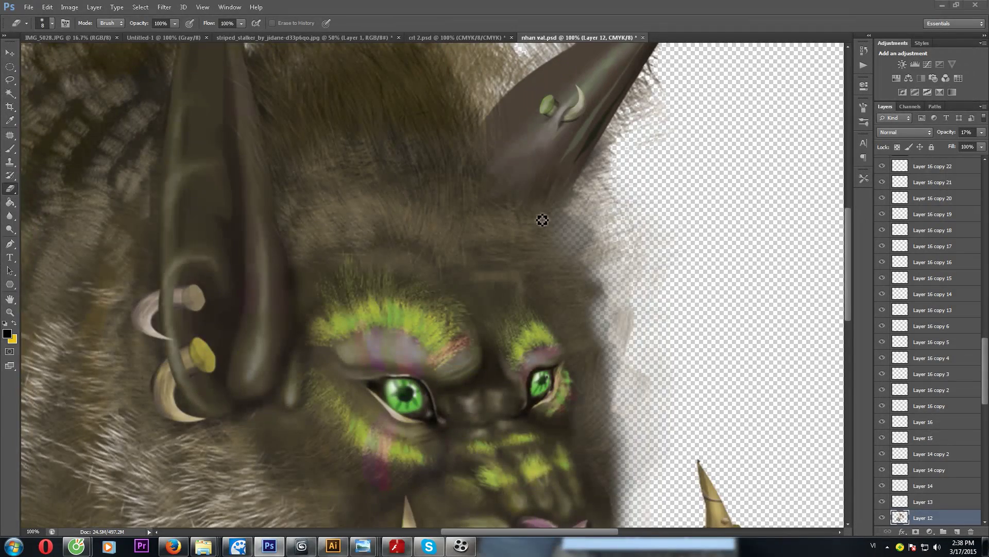
{"action": "scroll", "coordinate": [542, 220], "scroll_direction": "left", "scroll_amount": 2}
{"action": "scroll", "coordinate": [592, 185], "scroll_direction": "left", "scroll_amount": 2}
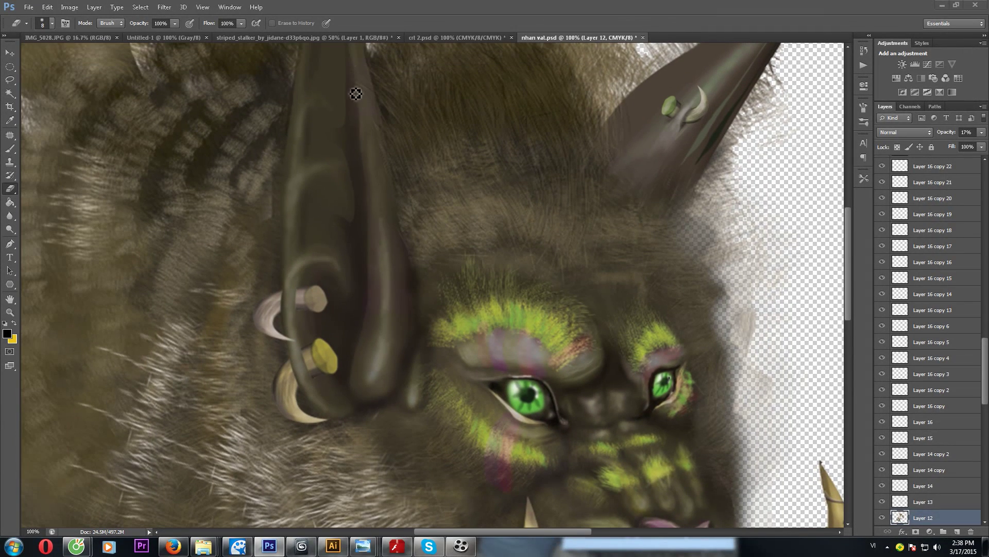
{"action": "scroll", "coordinate": [356, 93], "scroll_direction": "left", "scroll_amount": 2}
Step: Make Layer 6 active with the Burn tool, checking its brush size and hardness options
{"action": "left_click", "coordinate": [454, 198], "text": "ctrl"}
{"action": "key", "text": "o"}
{"action": "scroll", "coordinate": [443, 276], "scroll_direction": "up", "scroll_amount": 1}
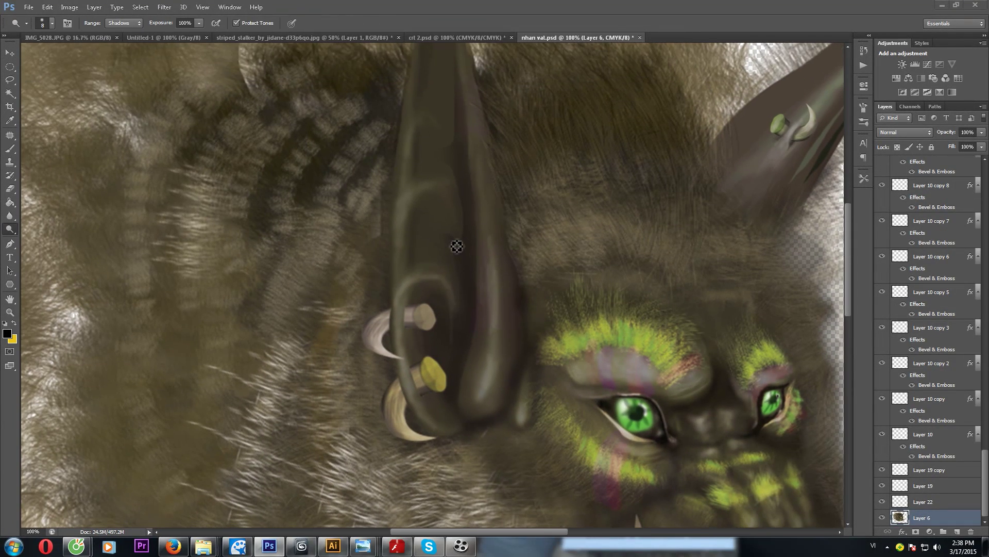
{"action": "scroll", "coordinate": [459, 307], "scroll_direction": "down", "scroll_amount": 1}
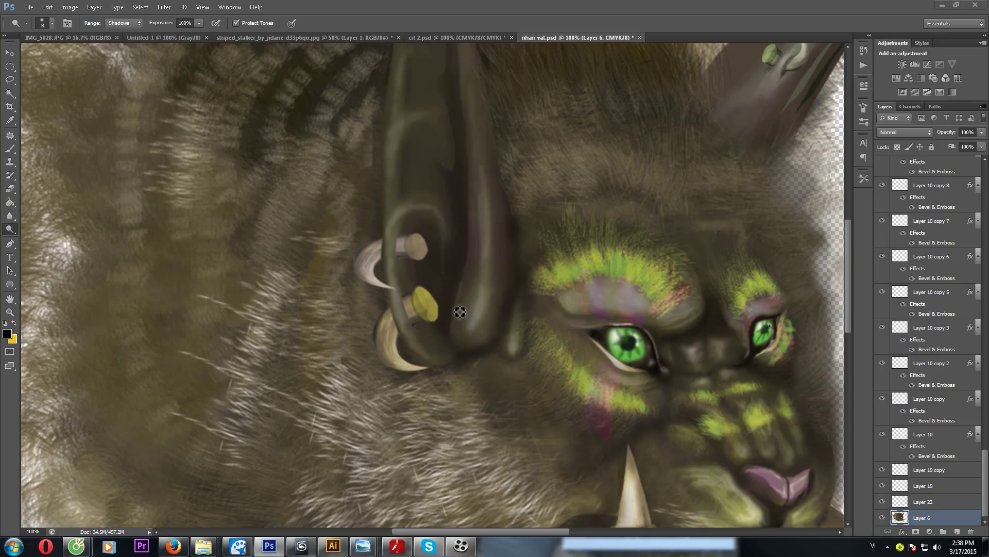
{"action": "right_click", "coordinate": [480, 344]}
{"action": "key", "text": "Escape"}
Step: Zoom in to 400% on the larger green eye
{"action": "left_click_drag", "start_coordinate": [466, 348], "coordinate": [348, 227]}
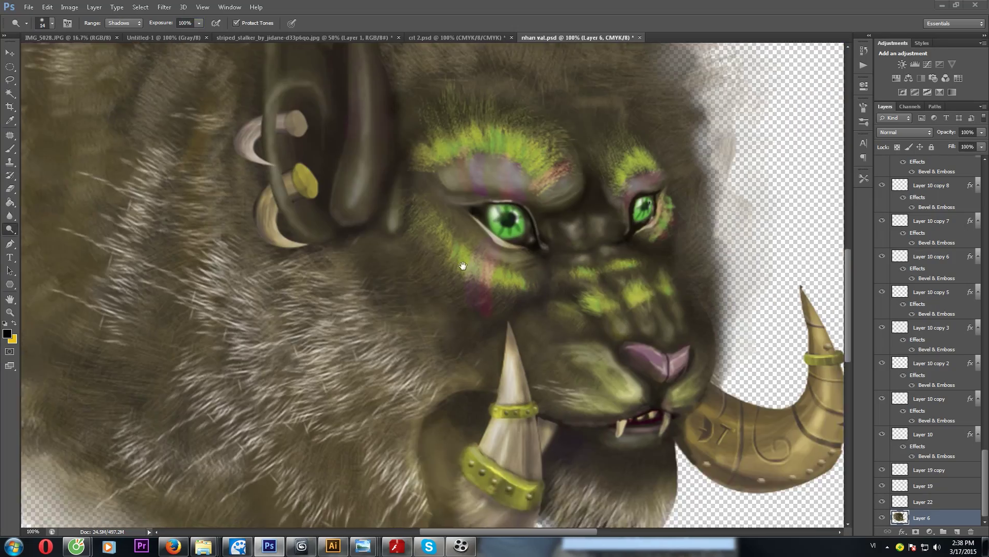
{"action": "left_click", "coordinate": [474, 301]}
{"action": "left_click", "coordinate": [422, 263], "text": "alt"}
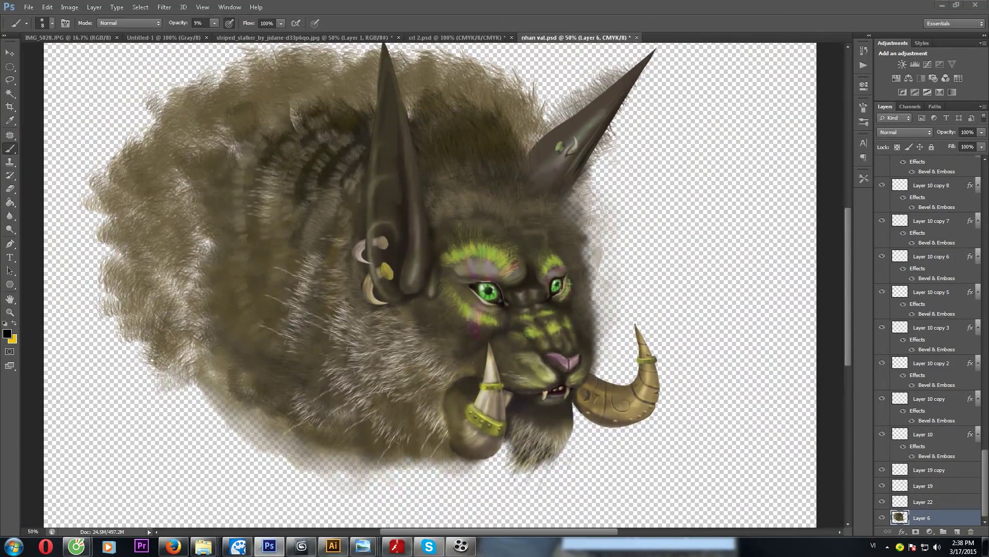
{"action": "left_click", "coordinate": [422, 264]}
{"action": "left_click", "coordinate": [464, 214]}
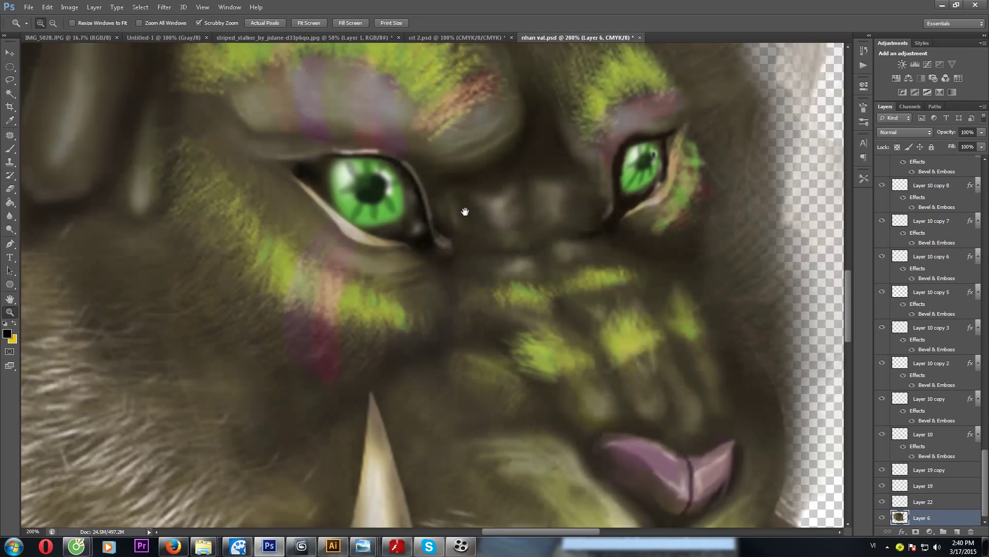
{"action": "left_click", "coordinate": [449, 255]}
Step: Brighten the pale rim below the eye with a low-opacity brush stroke
{"action": "key", "text": "b"}
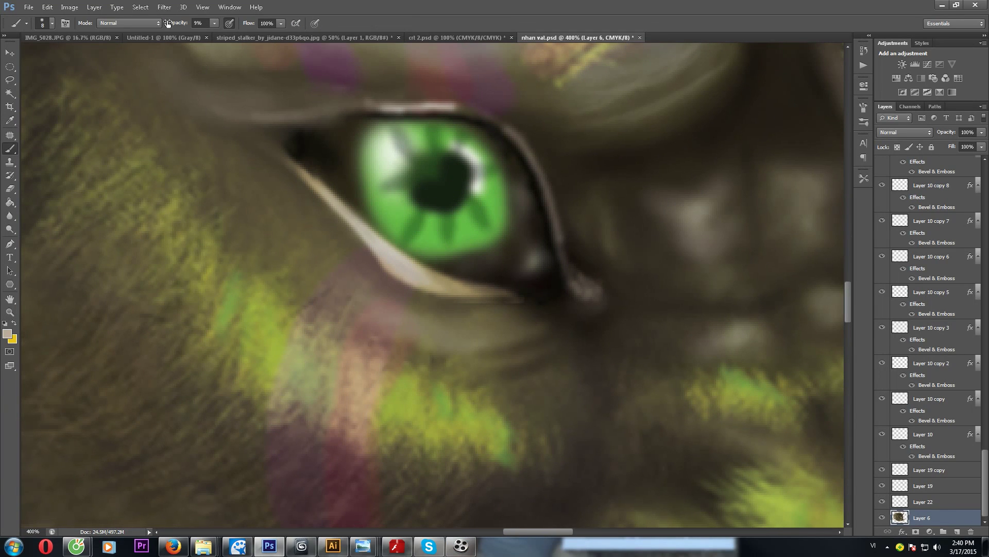
{"action": "left_click_drag", "start_coordinate": [342, 237], "coordinate": [317, 198]}
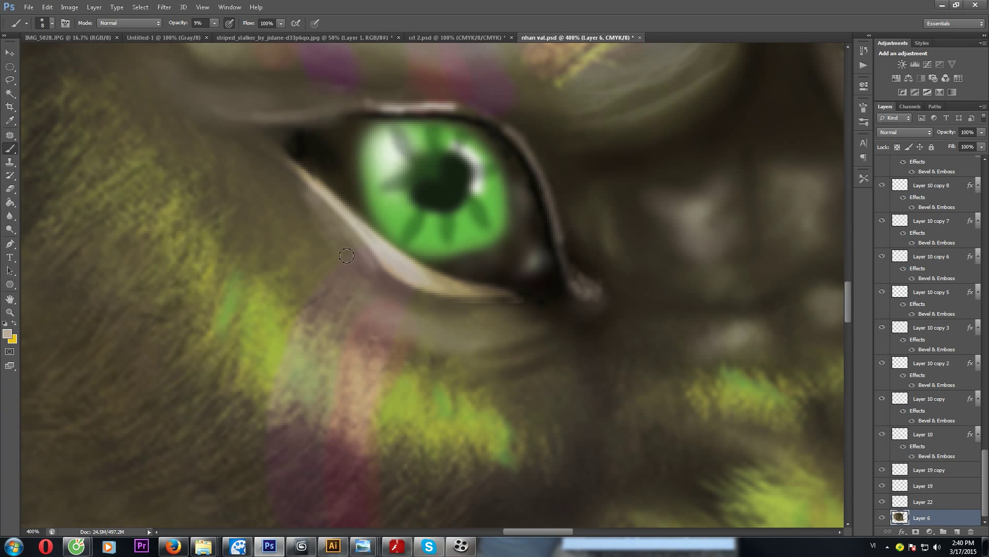
{"action": "scroll", "coordinate": [346, 256], "scroll_direction": "down", "scroll_amount": 2}
{"action": "scroll", "coordinate": [340, 268], "scroll_direction": "right", "scroll_amount": 2}
{"action": "scroll", "coordinate": [459, 285], "scroll_direction": "up", "scroll_amount": 5}
{"action": "scroll", "coordinate": [459, 285], "scroll_direction": "right", "scroll_amount": 6}
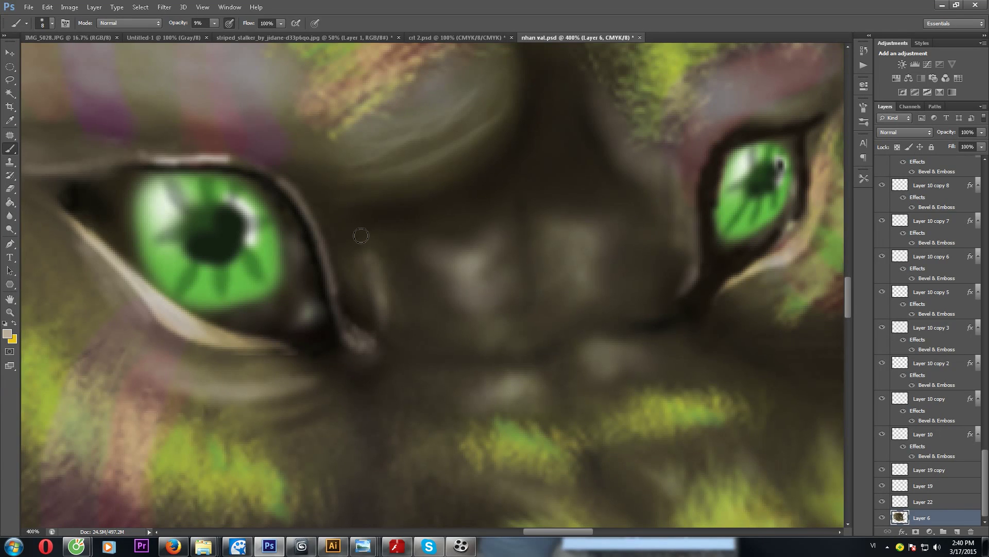
{"action": "scroll", "coordinate": [360, 236], "scroll_direction": "right", "scroll_amount": 5}
{"action": "scroll", "coordinate": [434, 246], "scroll_direction": "down", "scroll_amount": 4}
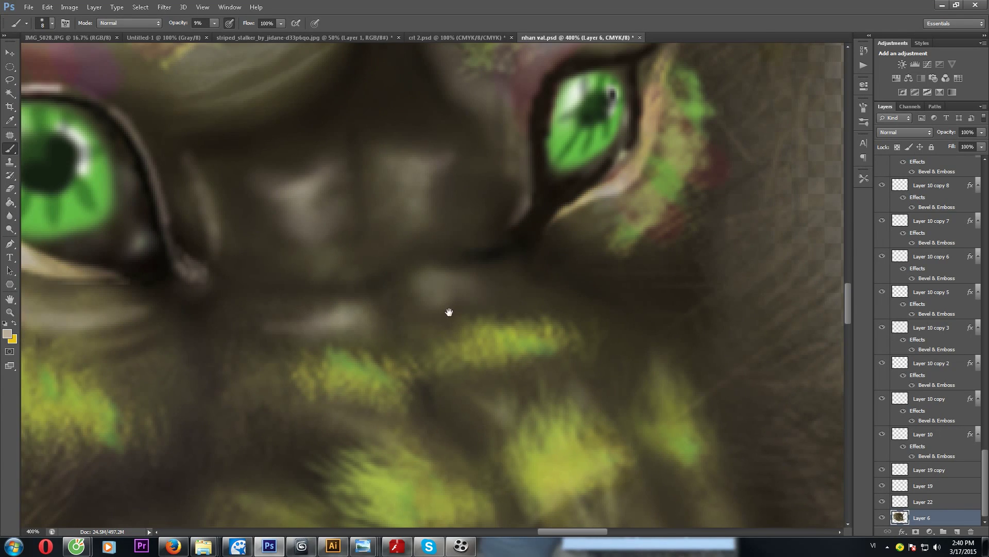
{"action": "scroll", "coordinate": [448, 311], "scroll_direction": "right", "scroll_amount": 2}
{"action": "scroll", "coordinate": [438, 299], "scroll_direction": "down", "scroll_amount": 5}
{"action": "scroll", "coordinate": [433, 291], "scroll_direction": "down", "scroll_amount": 2}
{"action": "scroll", "coordinate": [433, 291], "scroll_direction": "right", "scroll_amount": 2}
Step: Sample a yellow-green colour from the muzzle markings, with the brush at 9% opacity
{"action": "left_click", "coordinate": [364, 294], "text": "alt"}
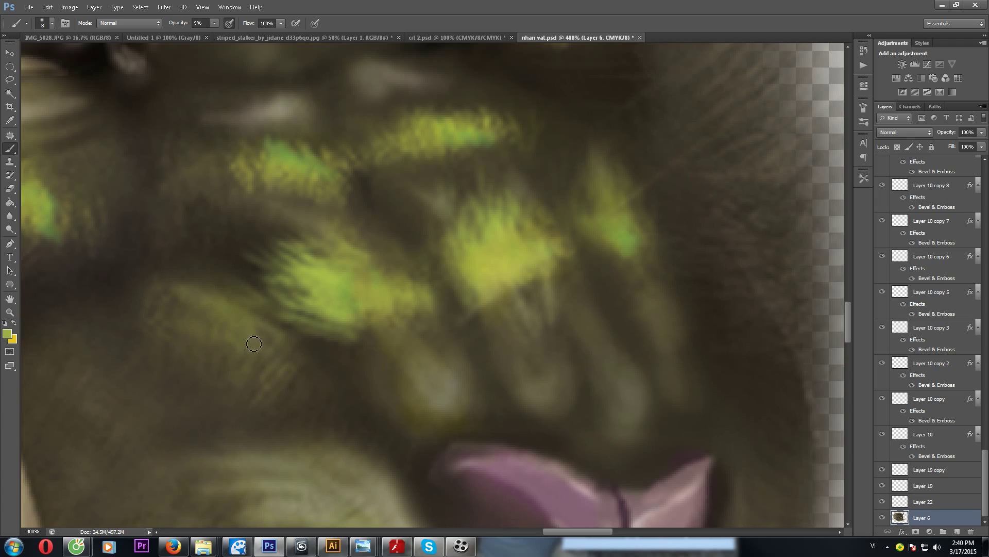
{"action": "scroll", "coordinate": [212, 365], "scroll_direction": "down", "scroll_amount": 2}
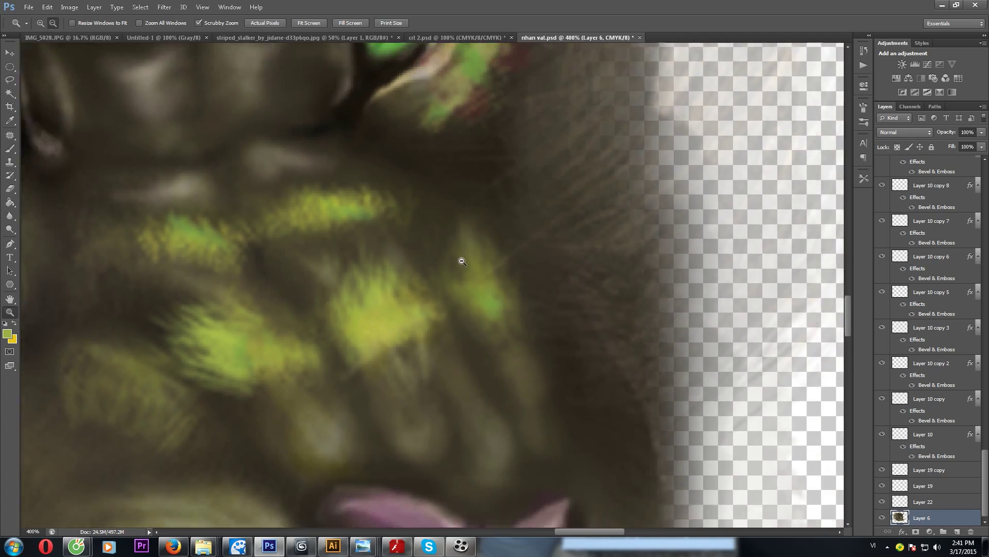
{"action": "scroll", "coordinate": [459, 260], "scroll_direction": "down", "scroll_amount": 2}
{"action": "key", "text": "z"}
{"action": "scroll", "coordinate": [464, 309], "scroll_direction": "down", "scroll_amount": 3}
{"action": "scroll", "coordinate": [435, 253], "scroll_direction": "up", "scroll_amount": 1}
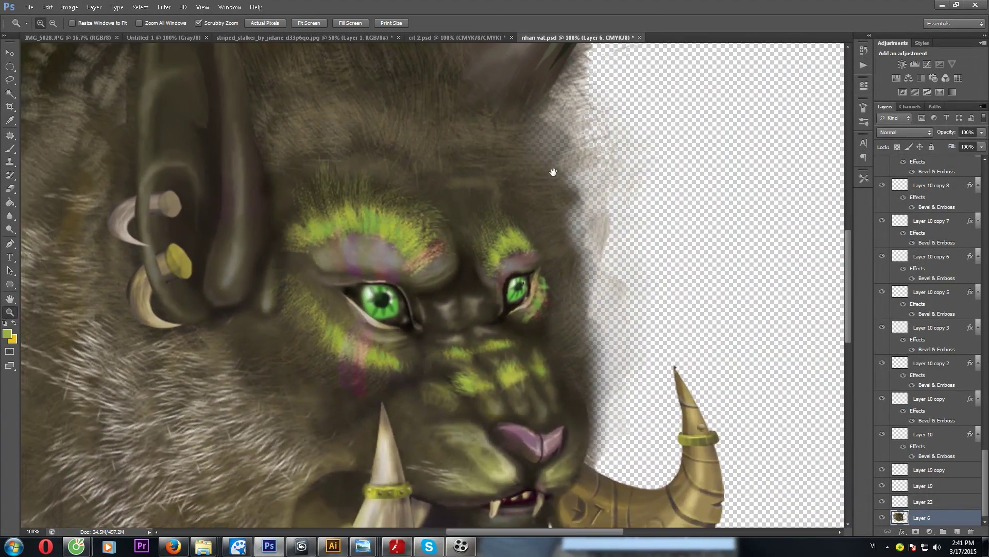
Step: Zoom to 200% on the forehead fur and set the brush opacity to 30%
{"action": "left_click", "coordinate": [435, 253]}
{"action": "key", "text": "b"}
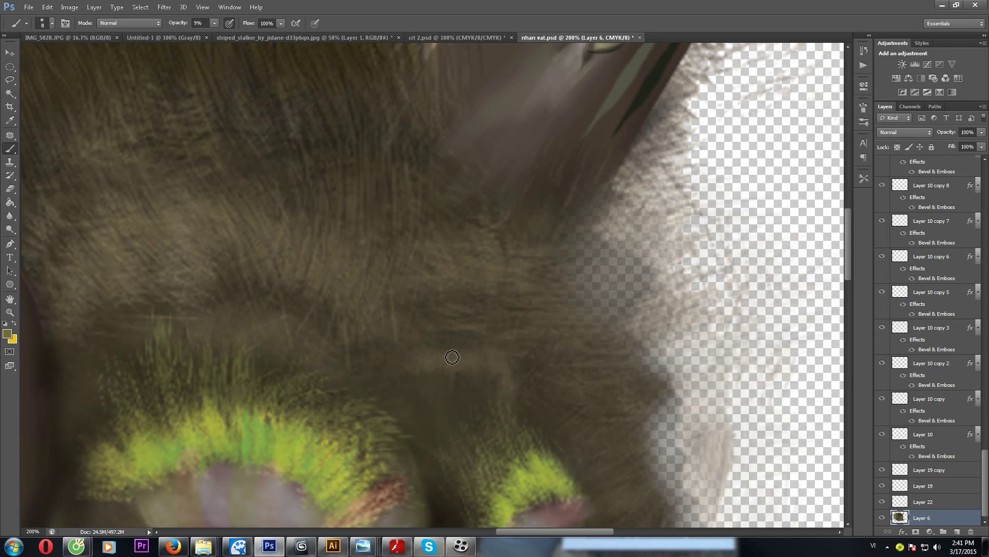
{"action": "right_click", "coordinate": [455, 335]}
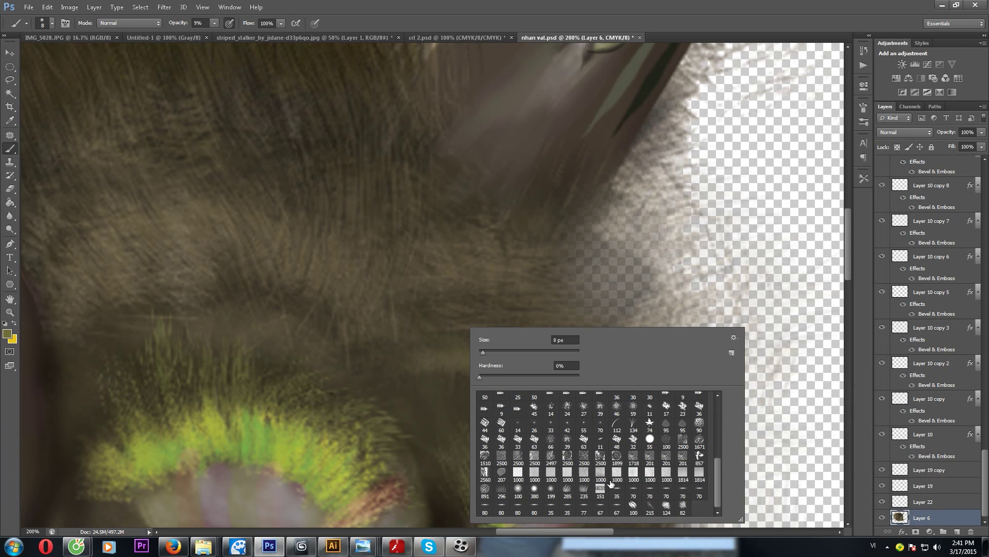
{"action": "left_click", "coordinate": [329, 284]}
{"action": "left_click_drag", "start_coordinate": [517, 342], "coordinate": [466, 250]}
{"action": "left_click_drag", "start_coordinate": [214, 23], "coordinate": [227, 41]}
{"action": "left_click_drag", "start_coordinate": [398, 222], "coordinate": [508, 231]}
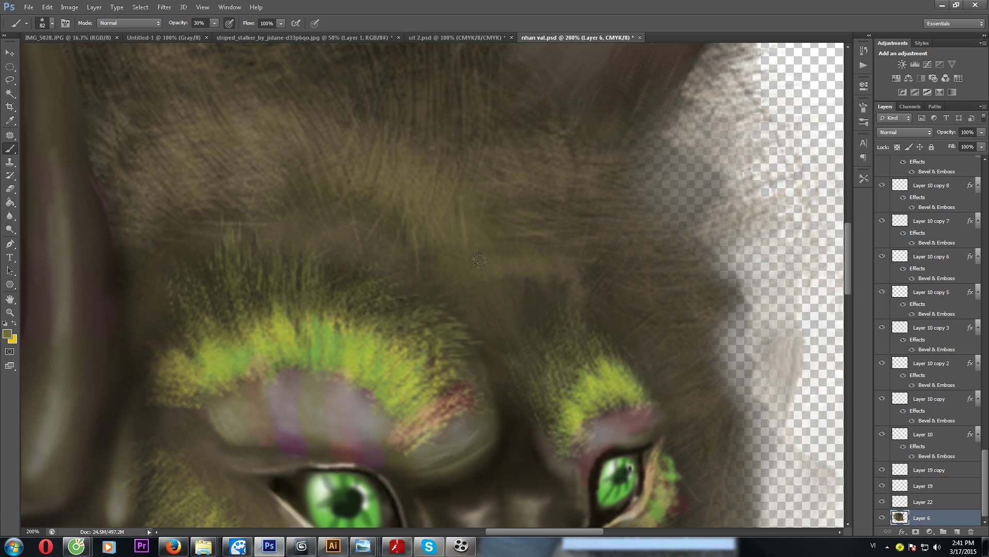
{"action": "left_click_drag", "start_coordinate": [432, 275], "coordinate": [453, 338]}
Step: Set the brush to size 35 with a near-black painting colour
{"action": "right_click", "coordinate": [606, 285]}
{"action": "key", "text": "Return"}
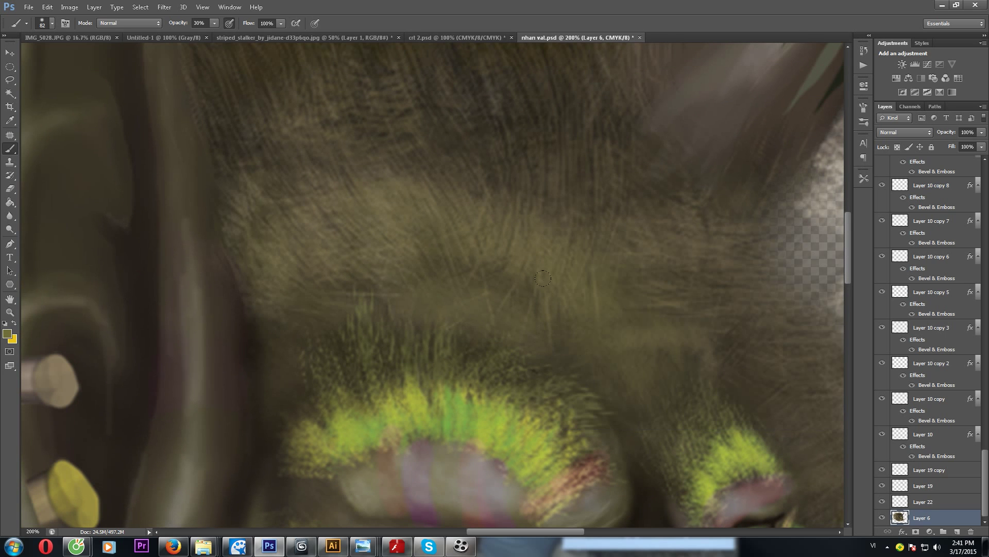
{"action": "right_click", "coordinate": [460, 301]}
{"action": "key", "text": "Return"}
{"action": "mouse_move", "coordinate": [304, 51]}
{"action": "left_mouse_down"}
{"action": "mouse_move", "coordinate": [308, 267]}
{"action": "mouse_move", "coordinate": [336, 338]}
{"action": "left_mouse_up"}
{"action": "left_click", "coordinate": [307, 266], "text": "alt"}
{"action": "right_click", "coordinate": [342, 289]}
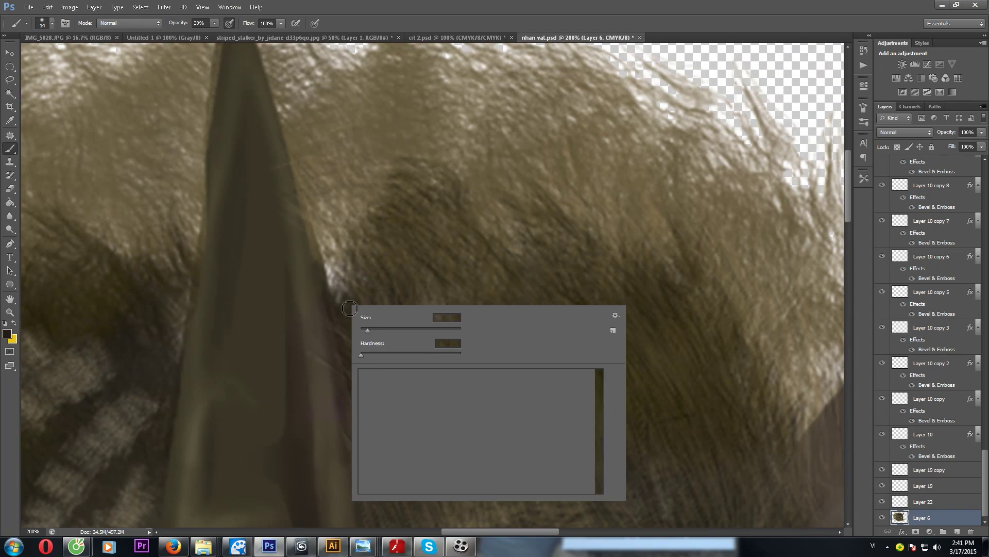
{"action": "key", "text": "Return"}
Step: Darken the shadow inside the ear, then Alt-drag a copy of a pale hair strand
{"action": "scroll", "coordinate": [443, 278], "scroll_direction": "down", "scroll_amount": 3}
{"action": "scroll", "coordinate": [331, 287], "scroll_direction": "down", "scroll_amount": 3}
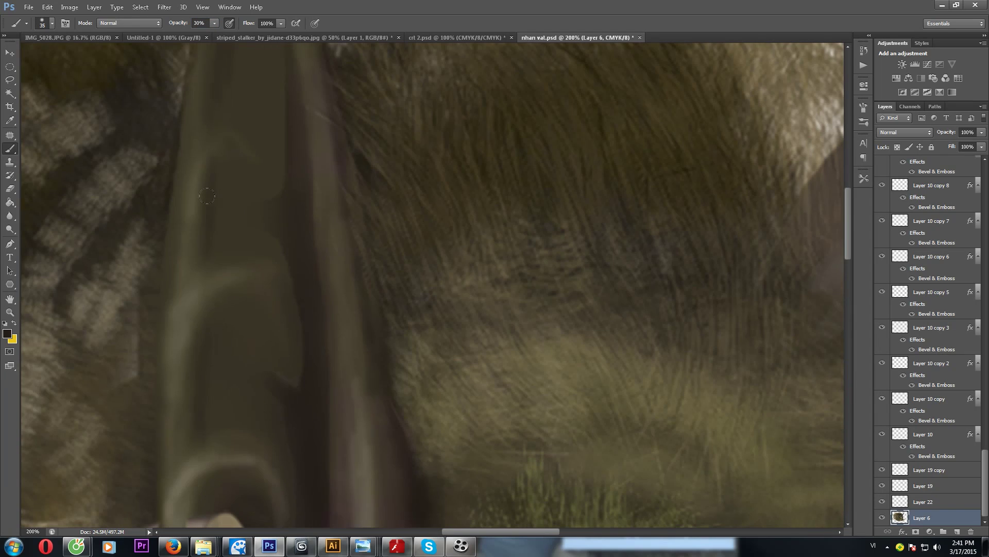
{"action": "left_click_drag", "start_coordinate": [211, 266], "coordinate": [250, 245]}
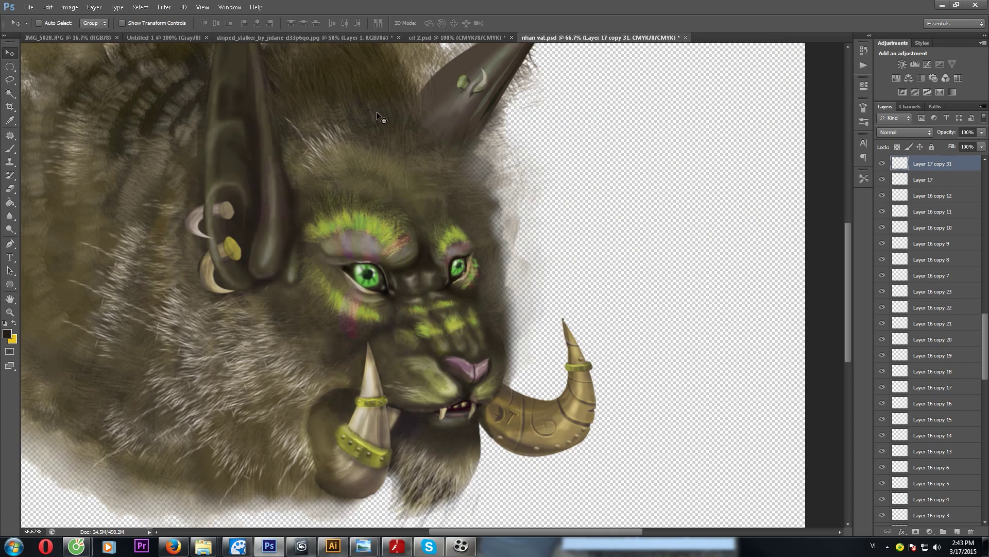
{"action": "left_click_drag", "start_coordinate": [380, 118], "coordinate": [381, 153]}
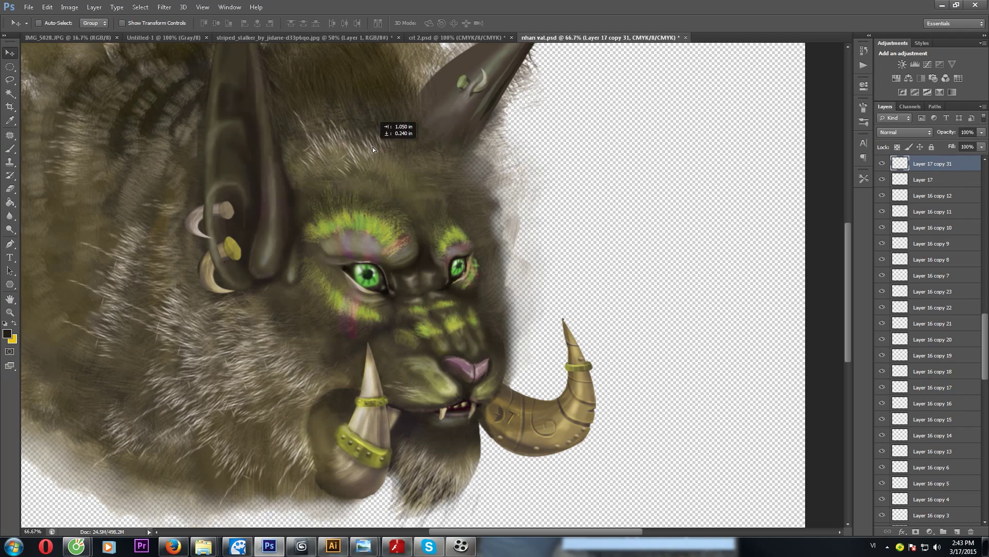
Step: Duplicate, resize and place several Layer 17 hair strand copies across the top of the head
{"action": "key", "text": "ctrl+alt+t"}
{"action": "key", "text": "Return"}
{"action": "key", "text": "ctrl+alt+t"}
{"action": "left_click_drag", "start_coordinate": [441, 155], "coordinate": [441, 176]}
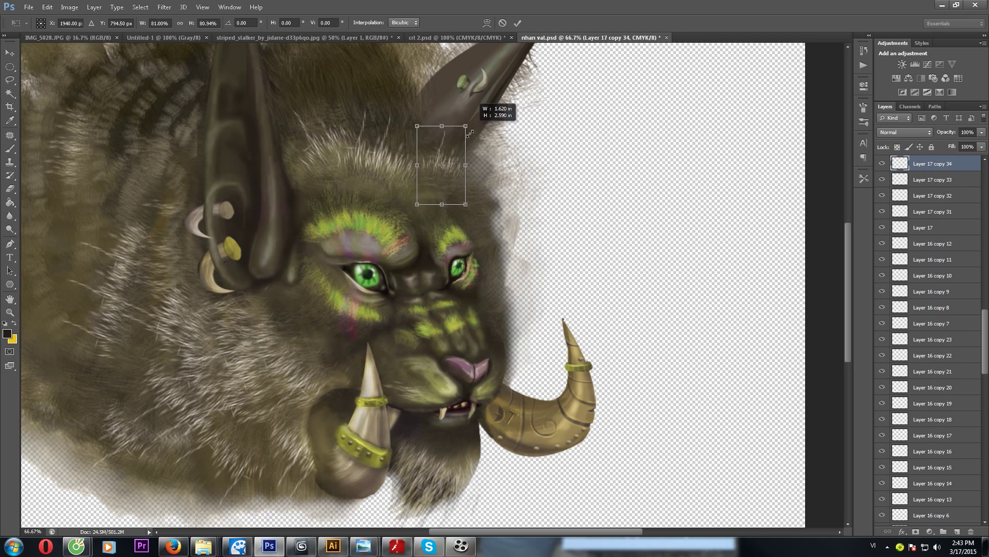
{"action": "key", "text": "Return"}
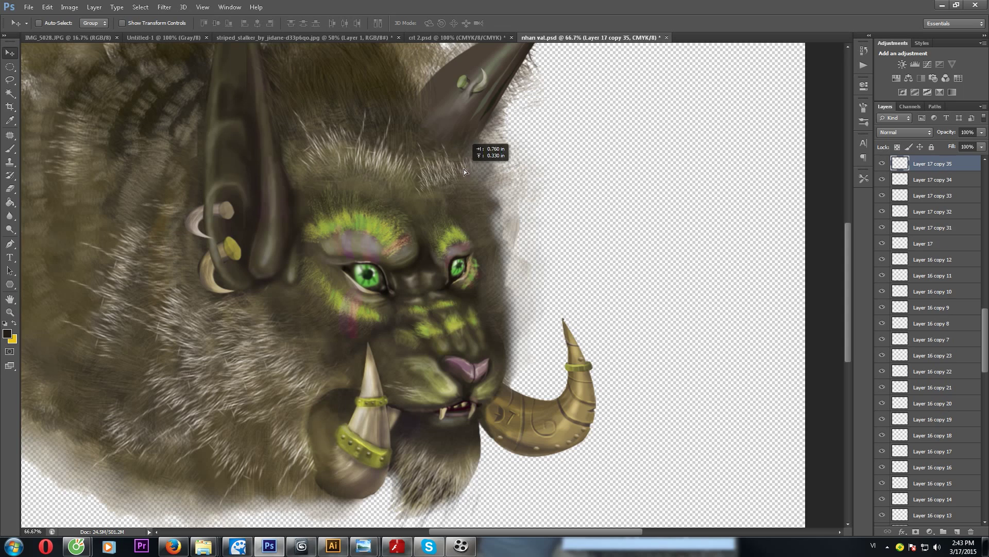
{"action": "scroll", "coordinate": [463, 169], "scroll_direction": "up", "scroll_amount": 3}
{"action": "left_click_drag", "start_coordinate": [347, 199], "coordinate": [392, 196]}
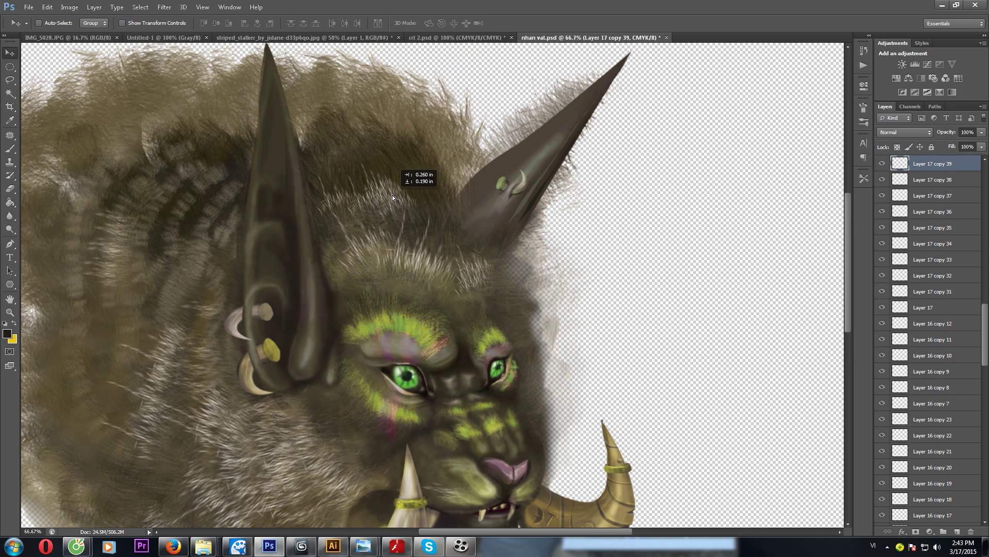
{"action": "left_click_drag", "start_coordinate": [338, 178], "coordinate": [364, 181]}
{"action": "left_click_drag", "start_coordinate": [363, 182], "coordinate": [412, 176]}
{"action": "left_click_drag", "start_coordinate": [412, 175], "coordinate": [428, 165]}
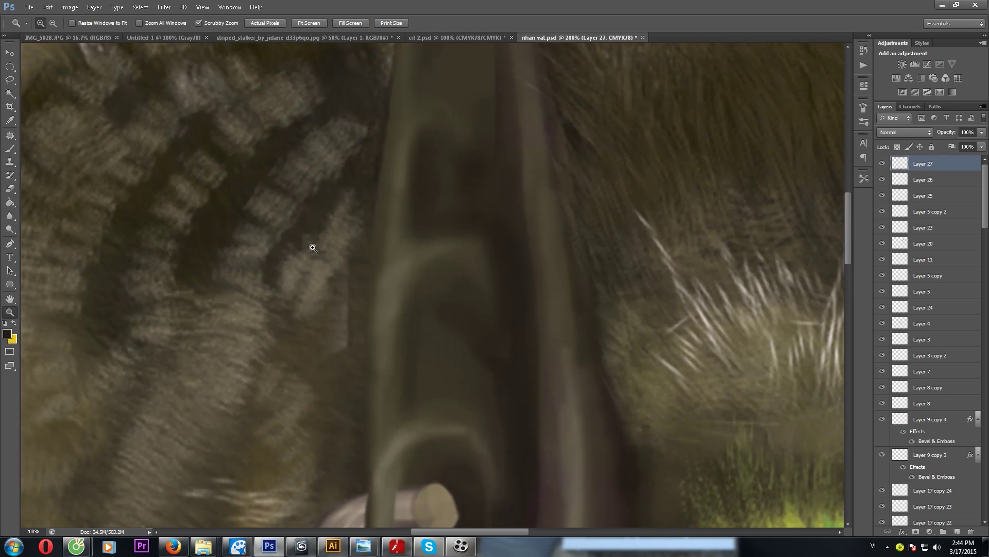
Step: Pick a new colour and paint a faint dark stroke along the fur edge at 10% opacity
{"action": "left_click", "coordinate": [7, 334]}
{"action": "key", "text": "Return"}
{"action": "key", "text": "b"}
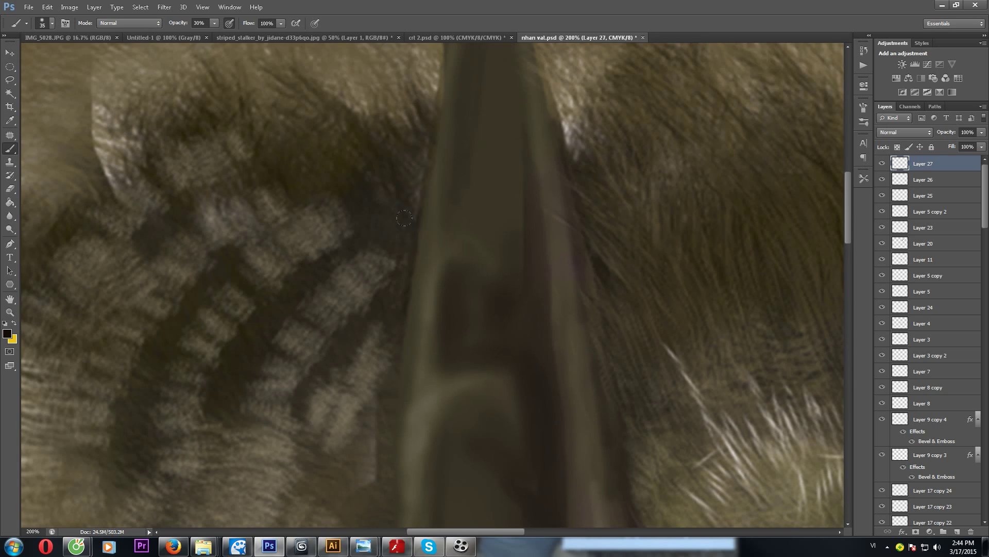
{"action": "scroll", "coordinate": [401, 273], "scroll_direction": "down", "scroll_amount": 3}
{"action": "scroll", "coordinate": [429, 412], "scroll_direction": "down", "scroll_amount": 3}
{"action": "key", "text": "1"}
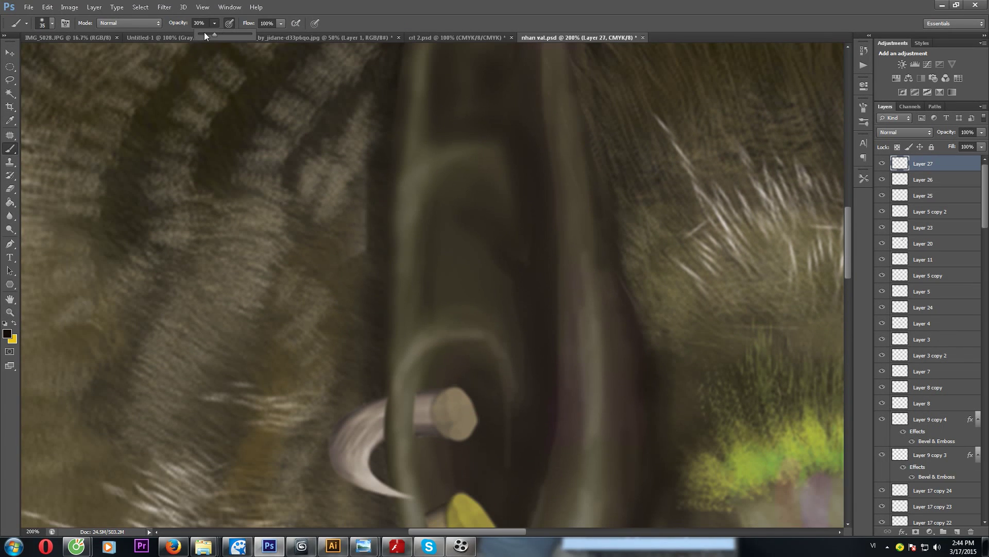
{"action": "left_click_drag", "start_coordinate": [356, 122], "coordinate": [370, 384]}
Step: Bring the ear spike into view, set the brush to 15 px and choose a green colour
{"action": "left_click_drag", "start_coordinate": [416, 350], "coordinate": [407, 520]}
{"action": "left_click_drag", "start_coordinate": [383, 206], "coordinate": [383, 109]}
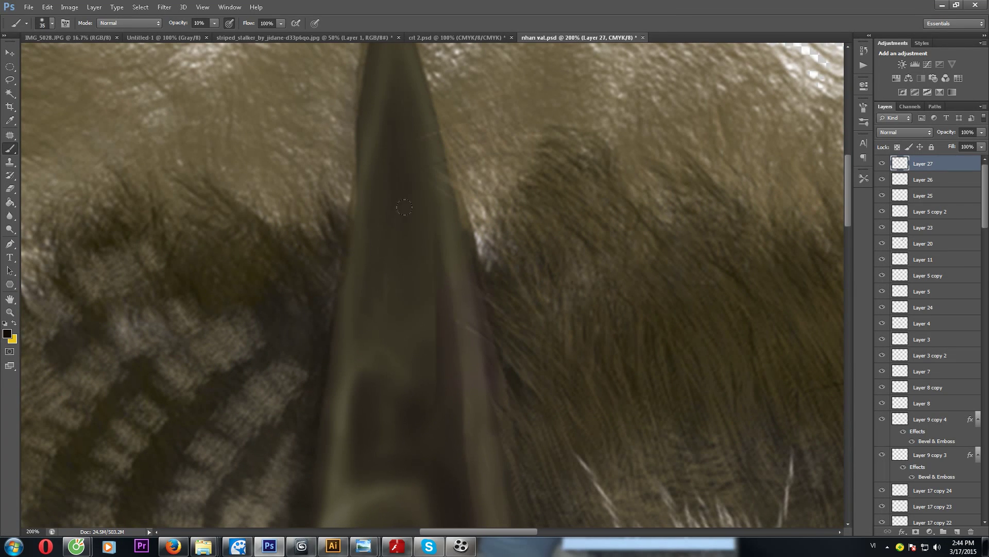
{"action": "scroll", "coordinate": [422, 281], "scroll_direction": "down", "scroll_amount": 3}
{"action": "scroll", "coordinate": [398, 237], "scroll_direction": "down", "scroll_amount": 3}
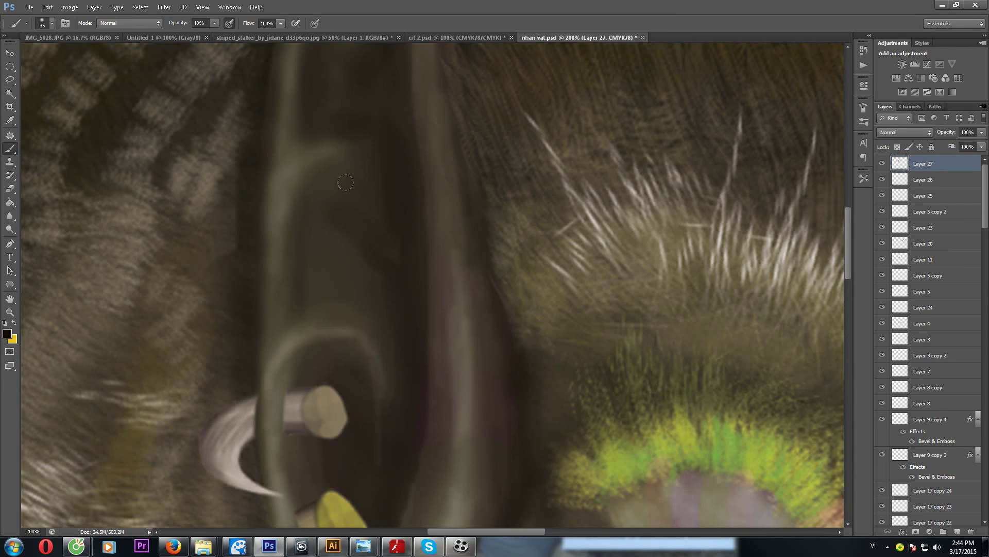
{"action": "scroll", "coordinate": [395, 397], "scroll_direction": "down", "scroll_amount": 3}
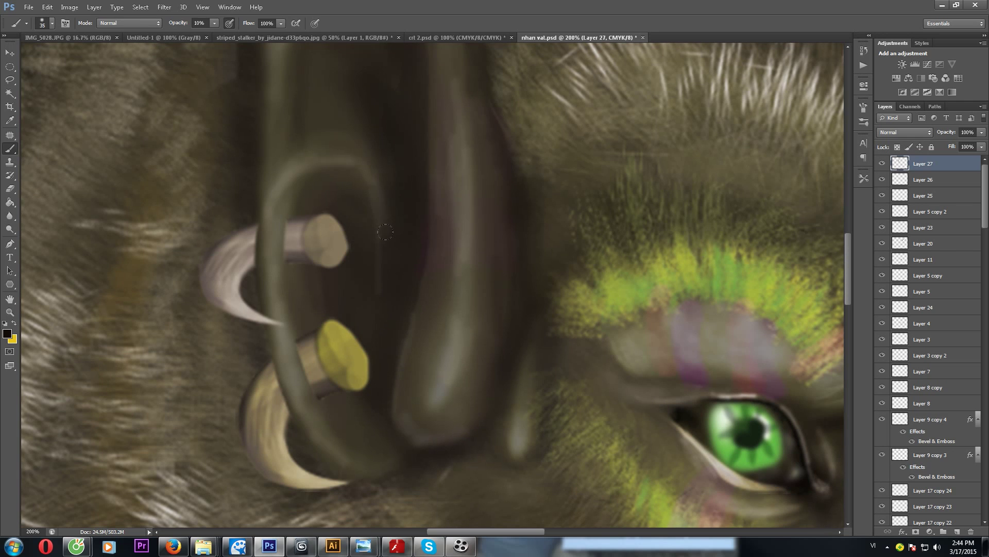
{"action": "right_click", "coordinate": [372, 246]}
{"action": "key", "text": "bracketleft"}
{"action": "key", "text": "bracketleft"}
{"action": "key", "text": "bracketleft"}
{"action": "key", "text": "Return"}
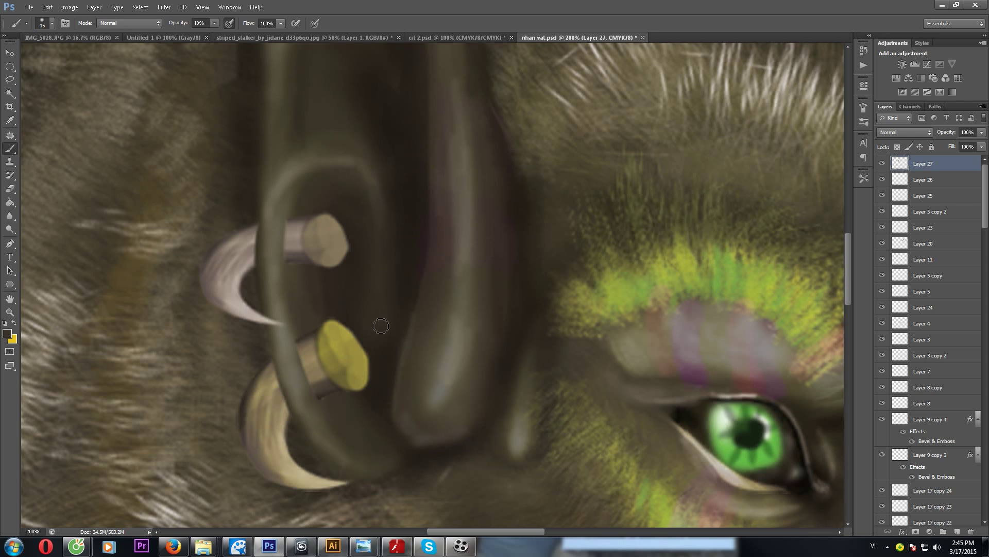
{"action": "scroll", "coordinate": [380, 328], "scroll_direction": "down", "scroll_amount": 1}
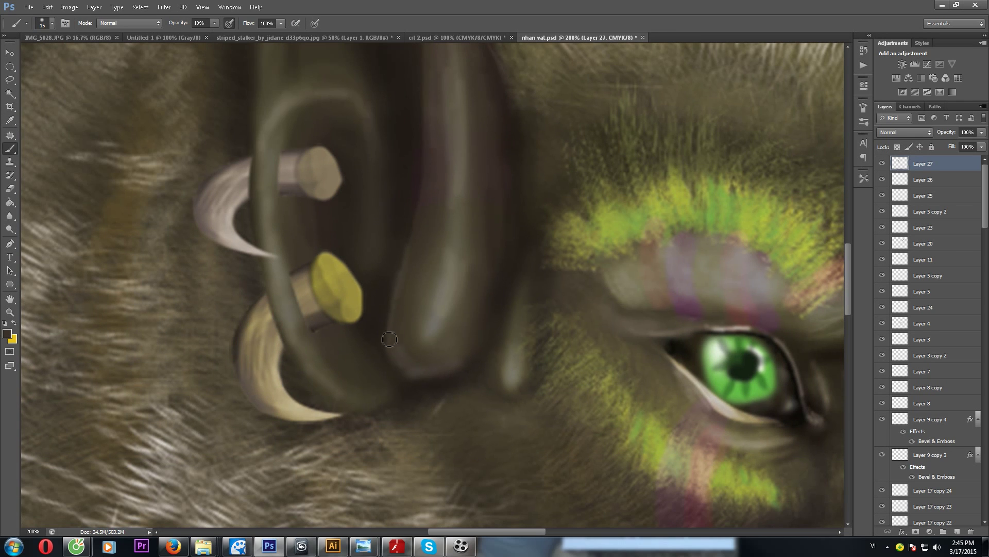
{"action": "left_click", "coordinate": [410, 292]}
{"action": "key", "text": "Return"}
Step: Sample a colour from the painting and set the 15 px brush to 7% opacity
{"action": "scroll", "coordinate": [321, 346], "scroll_direction": "down", "scroll_amount": 1}
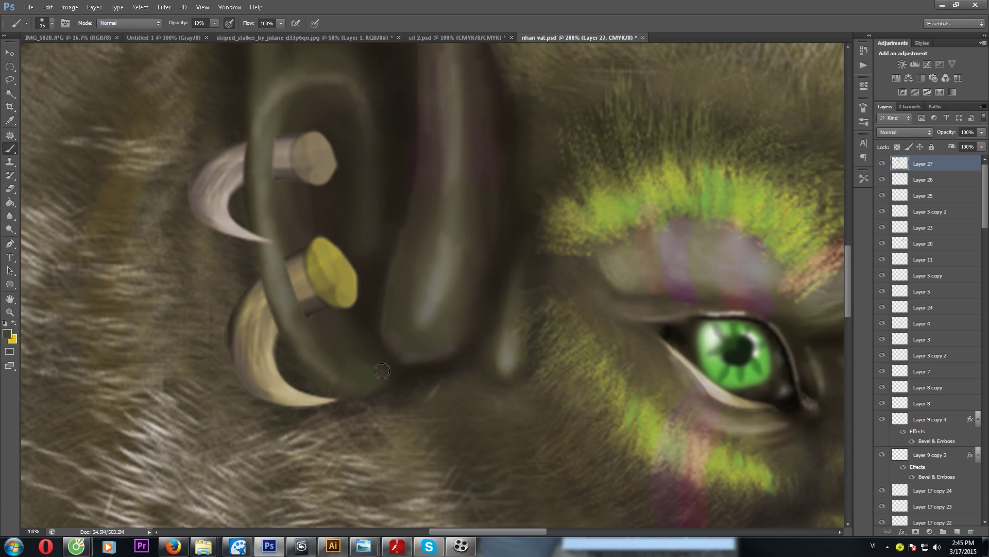
{"action": "scroll", "coordinate": [382, 371], "scroll_direction": "down", "scroll_amount": 1}
{"action": "scroll", "coordinate": [371, 340], "scroll_direction": "right", "scroll_amount": 2}
{"action": "key", "text": "i"}
{"action": "key", "text": "b"}
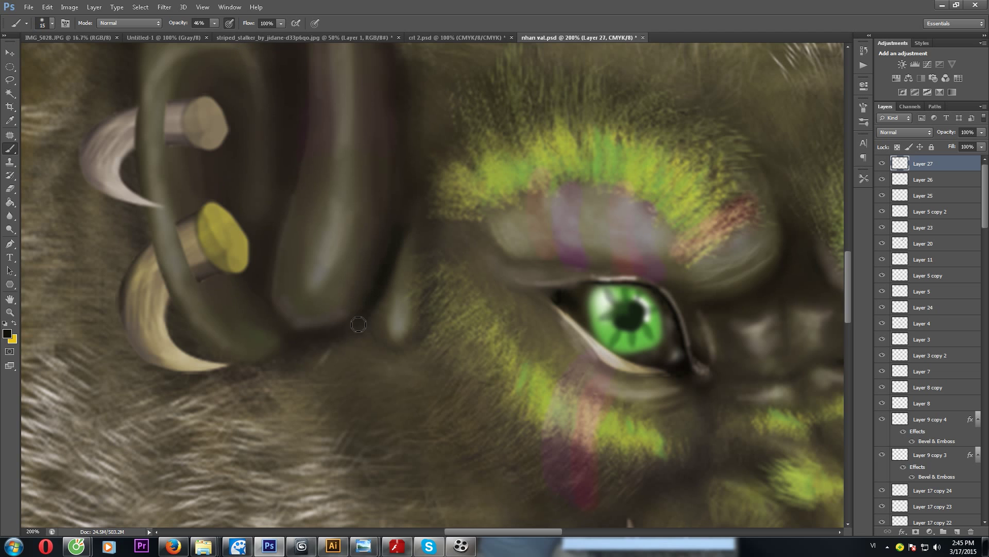
{"action": "scroll", "coordinate": [425, 214], "scroll_direction": "up", "scroll_amount": 3}
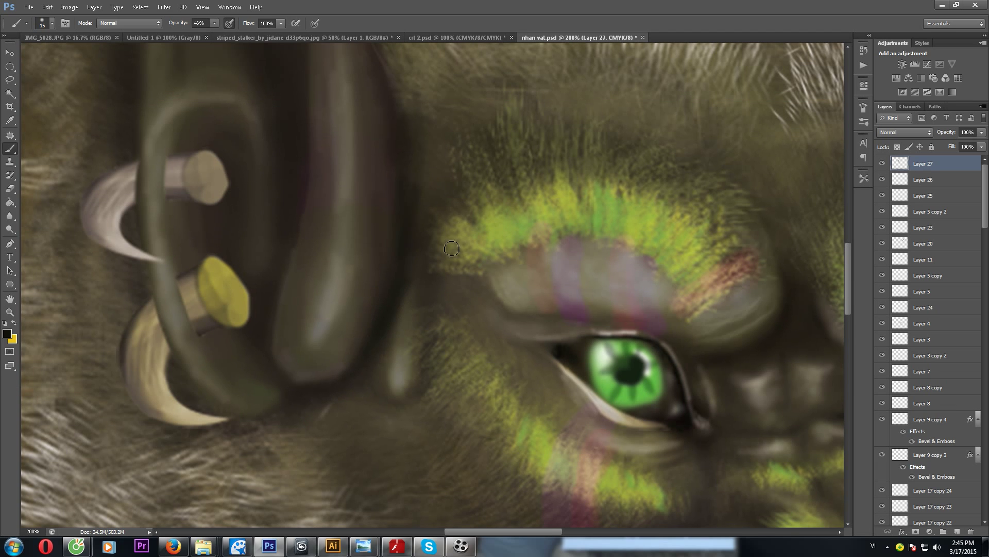
{"action": "scroll", "coordinate": [452, 249], "scroll_direction": "up", "scroll_amount": 1}
{"action": "right_click", "coordinate": [502, 340]}
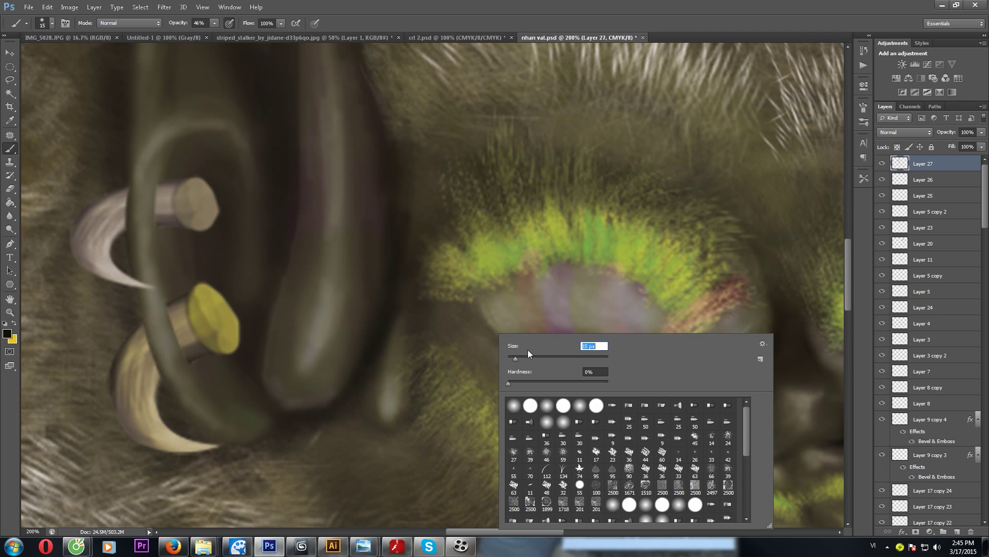
{"action": "key", "text": "Return"}
{"action": "key", "text": "0"}
{"action": "key", "text": "7"}
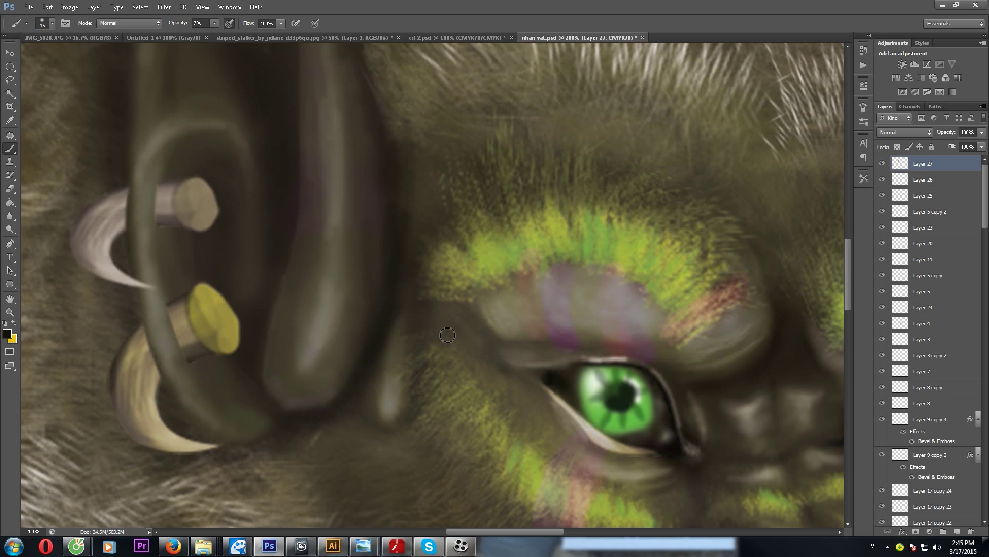
Step: Pan across the face to the eyes and zoom in to 400% on the eye
{"action": "scroll", "coordinate": [447, 336], "scroll_direction": "down", "scroll_amount": 3}
{"action": "scroll", "coordinate": [447, 335], "scroll_direction": "right", "scroll_amount": 3}
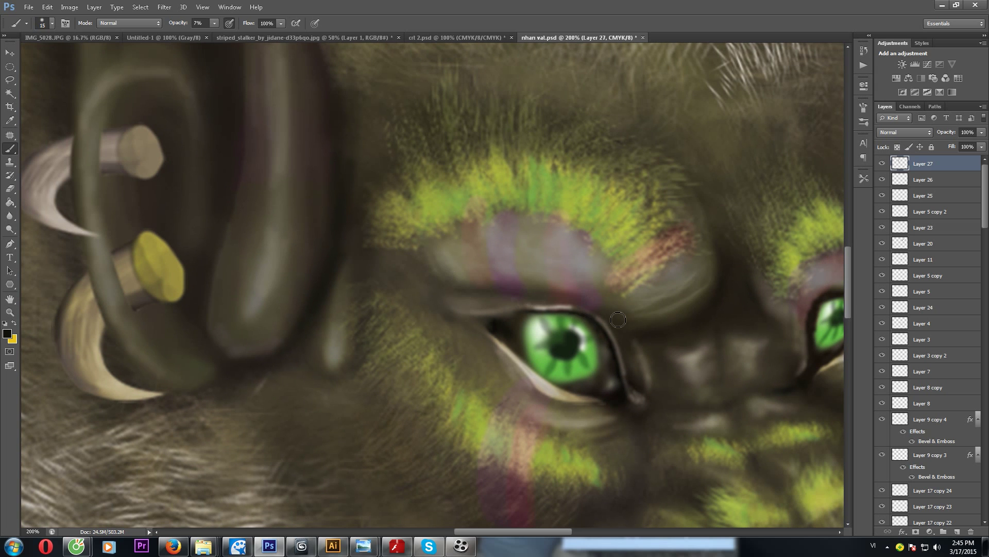
{"action": "scroll", "coordinate": [618, 320], "scroll_direction": "down", "scroll_amount": 3}
{"action": "scroll", "coordinate": [618, 319], "scroll_direction": "right", "scroll_amount": 3}
{"action": "scroll", "coordinate": [459, 343], "scroll_direction": "right", "scroll_amount": 5}
{"action": "scroll", "coordinate": [459, 343], "scroll_direction": "down", "scroll_amount": 2}
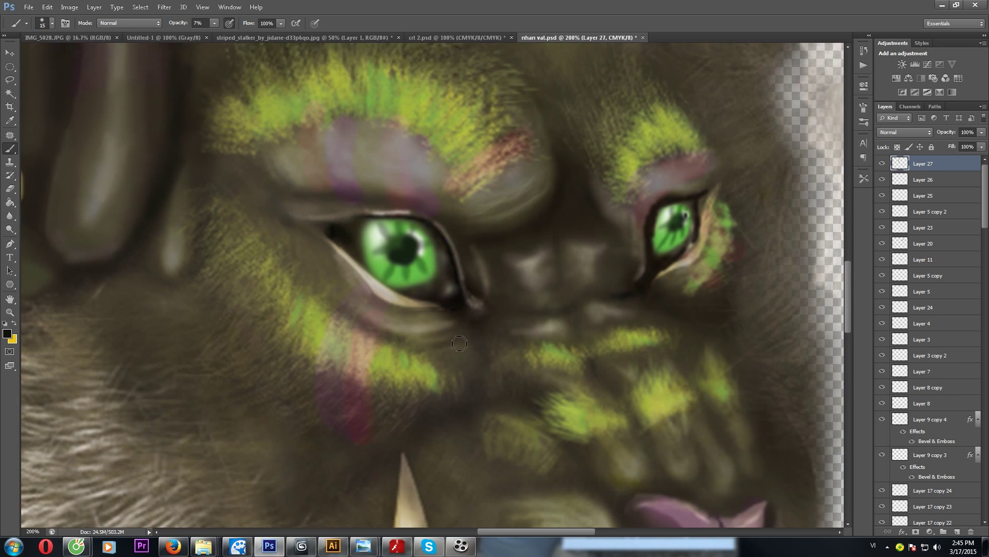
{"action": "scroll", "coordinate": [421, 352], "scroll_direction": "down", "scroll_amount": 1}
{"action": "scroll", "coordinate": [421, 353], "scroll_direction": "up", "scroll_amount": 3}
{"action": "scroll", "coordinate": [421, 353], "scroll_direction": "right", "scroll_amount": 2}
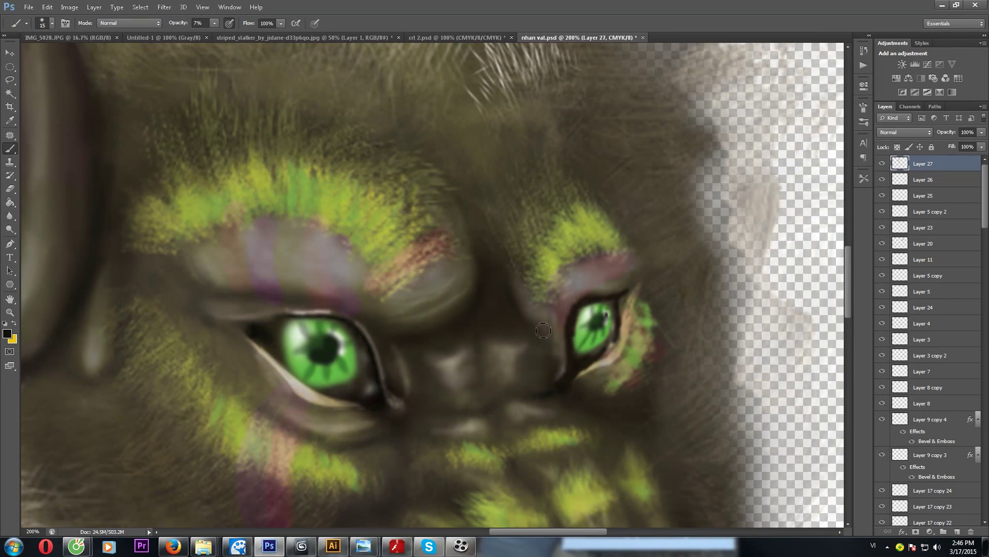
{"action": "left_click_drag", "start_coordinate": [404, 332], "coordinate": [521, 300]}
{"action": "scroll", "coordinate": [520, 301], "scroll_direction": "up", "scroll_amount": 1}
{"action": "scroll", "coordinate": [640, 320], "scroll_direction": "up", "scroll_amount": 3}
{"action": "scroll", "coordinate": [651, 150], "scroll_direction": "down", "scroll_amount": 3}
{"action": "scroll", "coordinate": [652, 150], "scroll_direction": "left", "scroll_amount": 5}
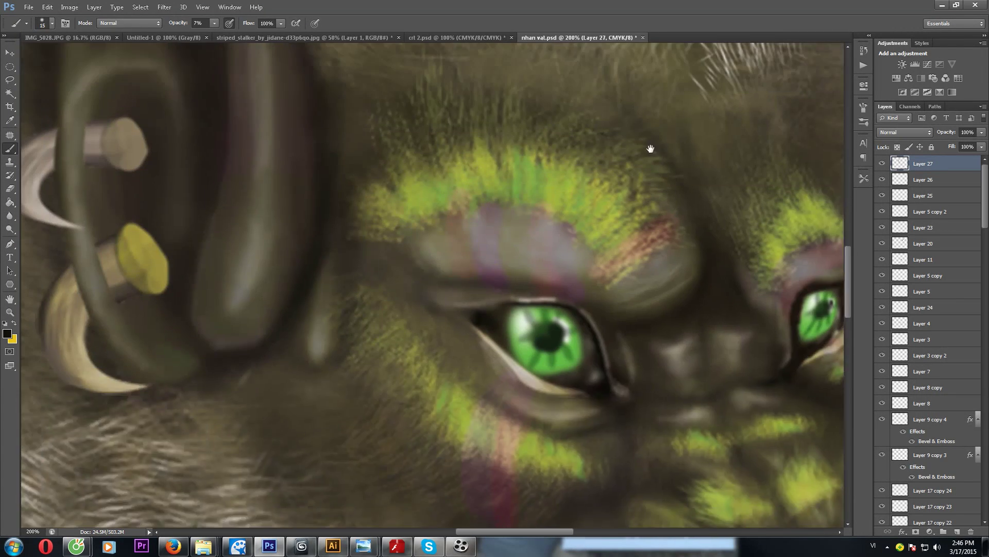
{"action": "scroll", "coordinate": [472, 359], "scroll_direction": "up", "scroll_amount": 4}
{"action": "scroll", "coordinate": [473, 359], "scroll_direction": "left", "scroll_amount": 3}
{"action": "key", "text": "ctrl+plus"}
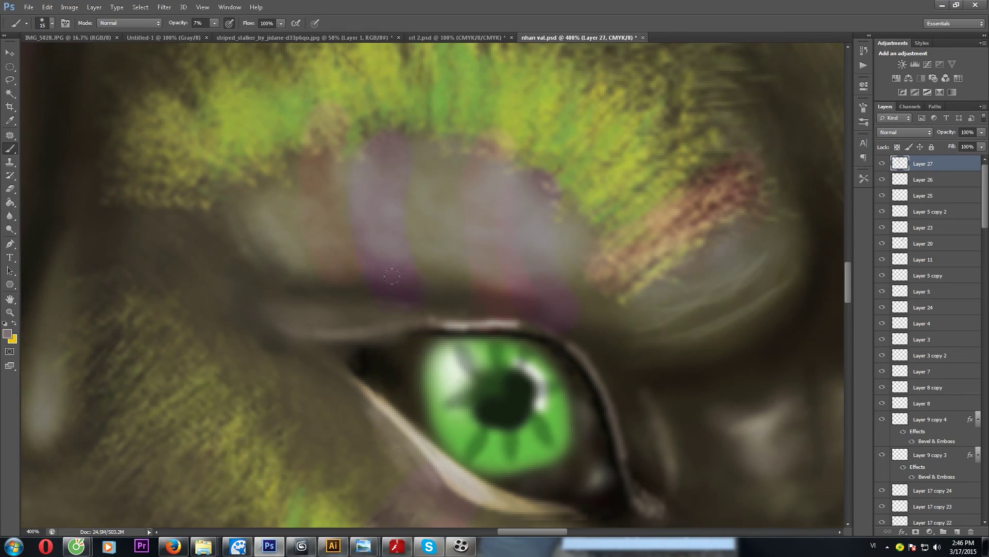
Step: Try a reddish then darker red colour, zoom back out to 200%, and select the eraser
{"action": "left_click", "coordinate": [7, 334]}
{"action": "left_click", "coordinate": [503, 225]}
{"action": "left_click", "coordinate": [693, 168]}
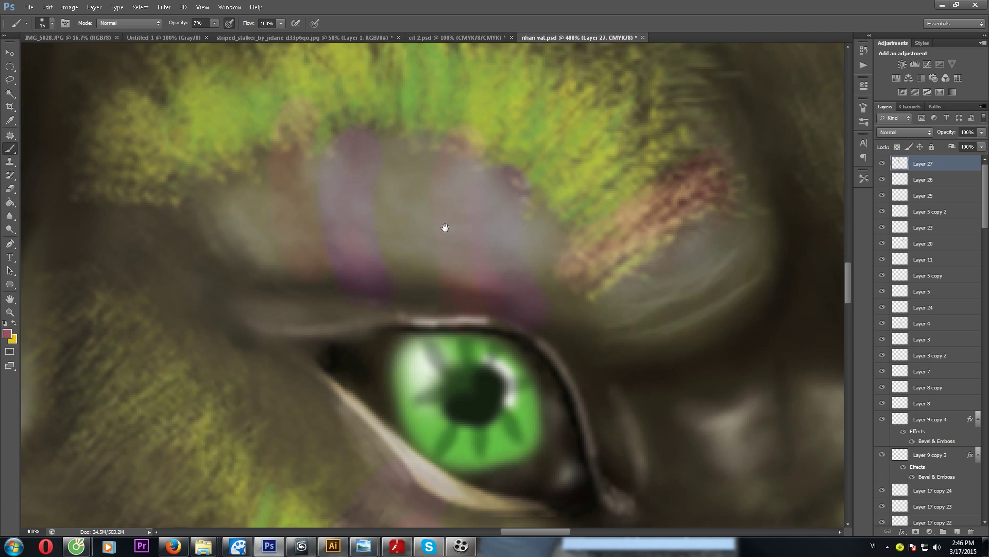
{"action": "scroll", "coordinate": [444, 226], "scroll_direction": "down", "scroll_amount": 1}
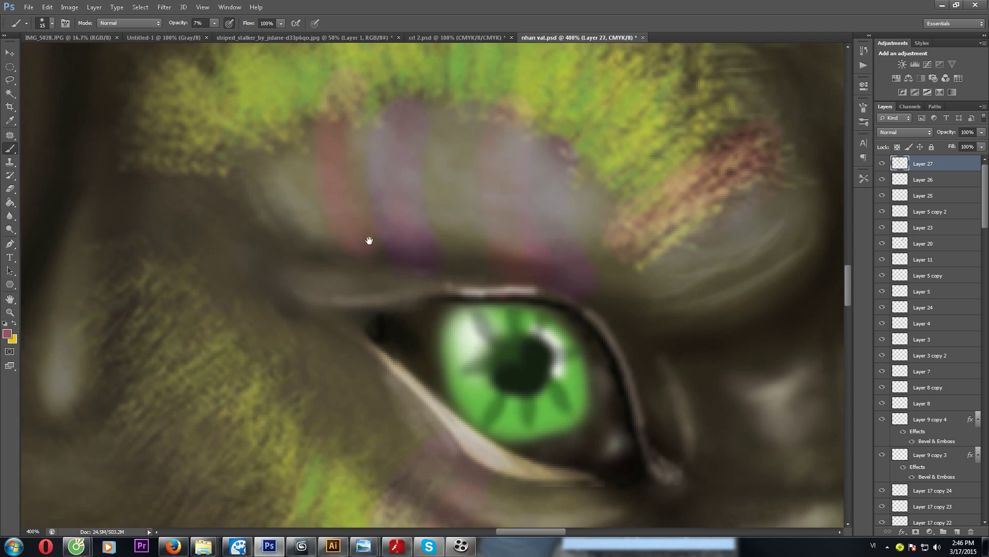
{"action": "scroll", "coordinate": [369, 239], "scroll_direction": "down", "scroll_amount": 2}
{"action": "scroll", "coordinate": [369, 238], "scroll_direction": "right", "scroll_amount": 1}
{"action": "scroll", "coordinate": [392, 268], "scroll_direction": "down", "scroll_amount": 2}
{"action": "scroll", "coordinate": [392, 268], "scroll_direction": "right", "scroll_amount": 1}
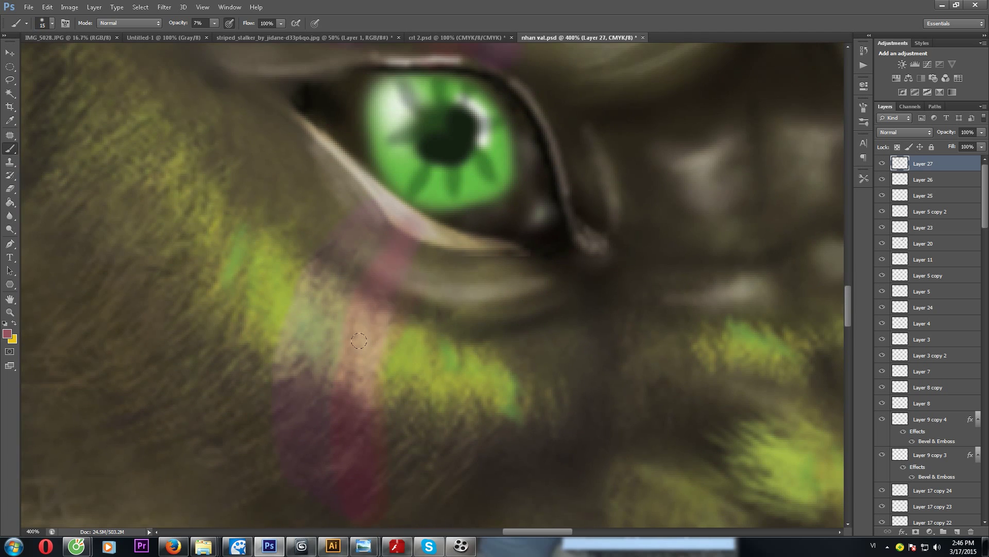
{"action": "scroll", "coordinate": [359, 341], "scroll_direction": "down", "scroll_amount": 2}
{"action": "scroll", "coordinate": [341, 311], "scroll_direction": "right", "scroll_amount": 1}
{"action": "left_click", "coordinate": [7, 334]}
{"action": "left_click", "coordinate": [693, 168]}
{"action": "key", "text": "z"}
{"action": "left_click", "coordinate": [543, 335], "text": "alt"}
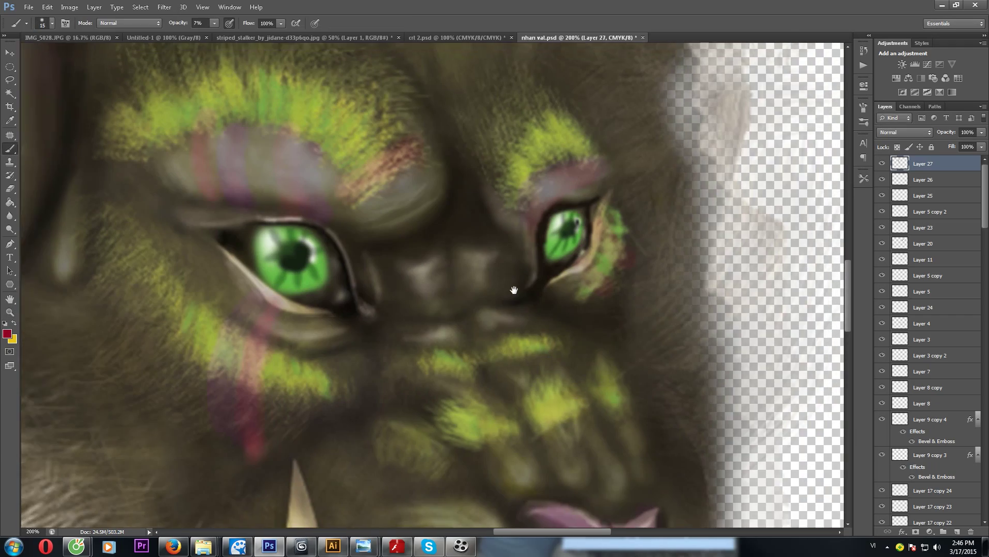
{"action": "key", "text": "e"}
Step: Sample the dark grey-brown fur colour and shrink the brush to size 8
{"action": "scroll", "coordinate": [567, 329], "scroll_direction": "down", "scroll_amount": 2}
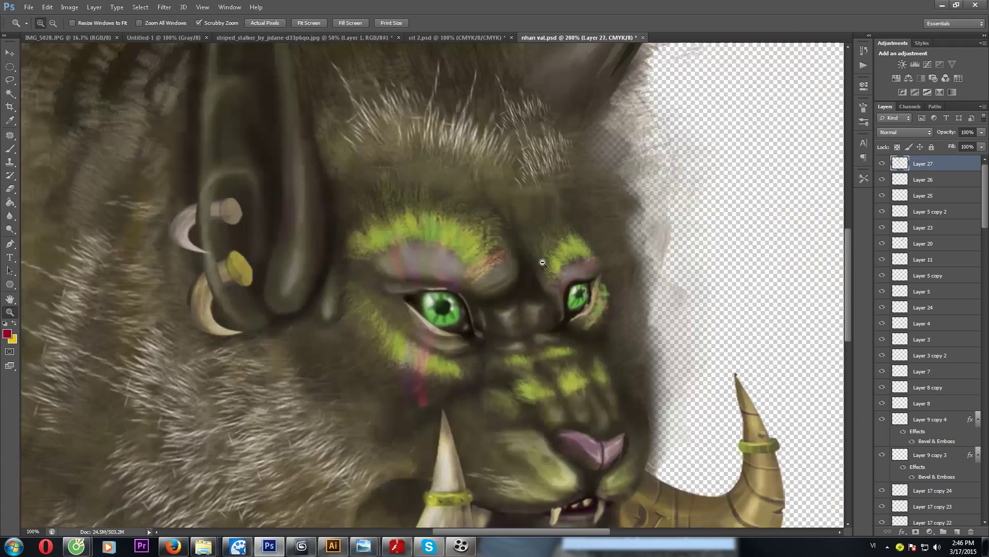
{"action": "scroll", "coordinate": [567, 330], "scroll_direction": "down", "scroll_amount": 1}
{"action": "scroll", "coordinate": [554, 318], "scroll_direction": "up", "scroll_amount": 4}
{"action": "key", "text": "i"}
{"action": "left_click", "coordinate": [545, 322]}
{"action": "key", "text": "b"}
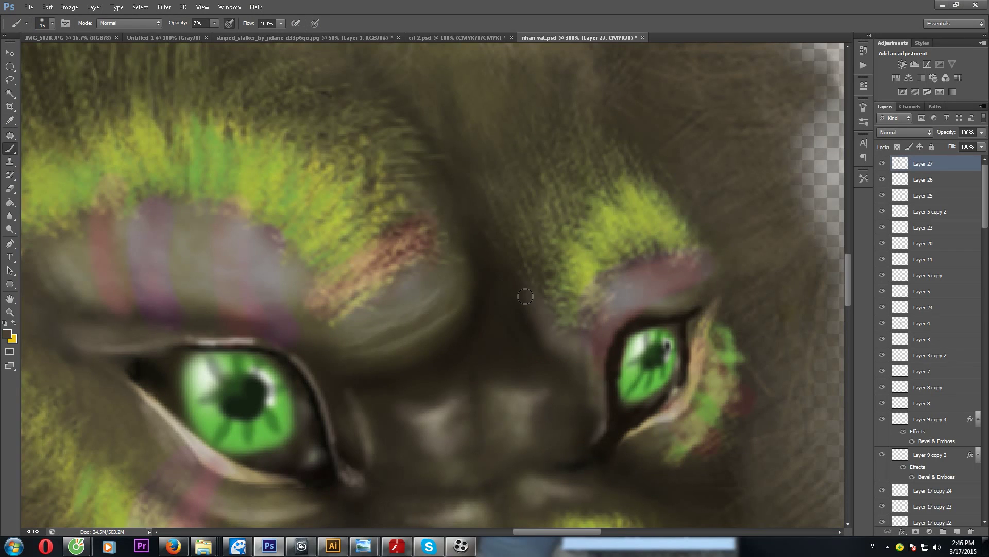
{"action": "left_click", "coordinate": [9, 335]}
{"action": "left_click", "coordinate": [691, 168]}
{"action": "right_click", "coordinate": [553, 281]}
{"action": "key", "text": "Return"}
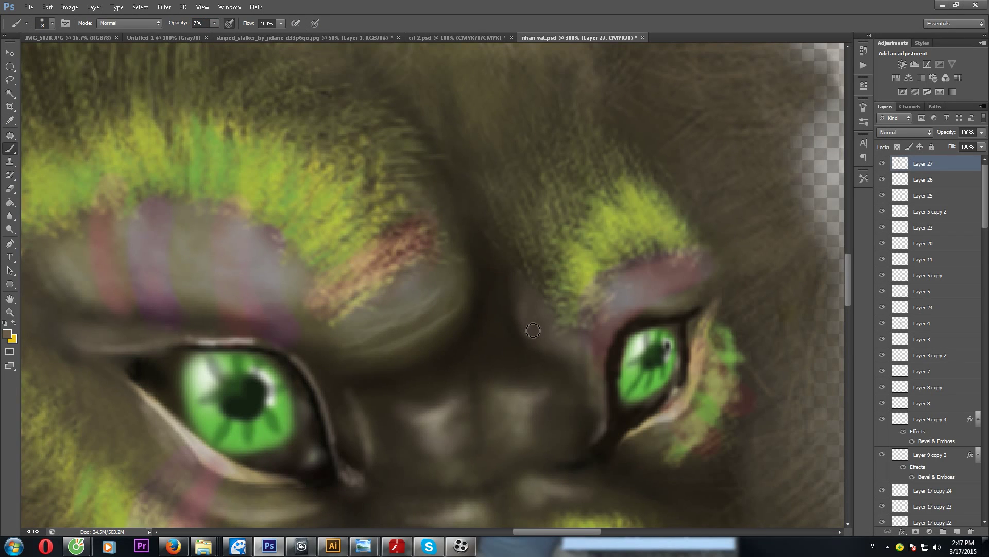
Step: Bring the muzzle and nose pad into view and check the foreground colour
{"action": "scroll", "coordinate": [683, 241], "scroll_direction": "down", "scroll_amount": 2}
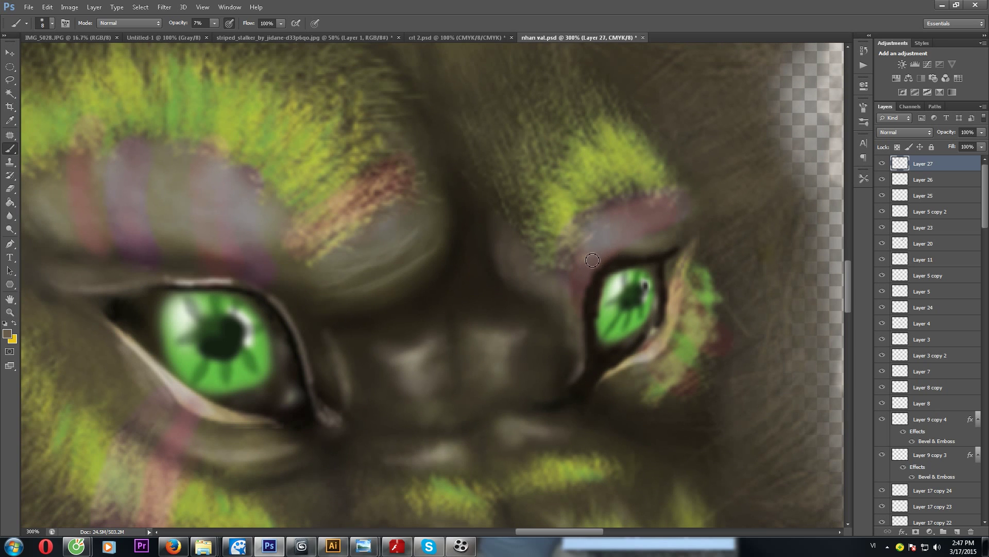
{"action": "scroll", "coordinate": [656, 388], "scroll_direction": "down", "scroll_amount": 3}
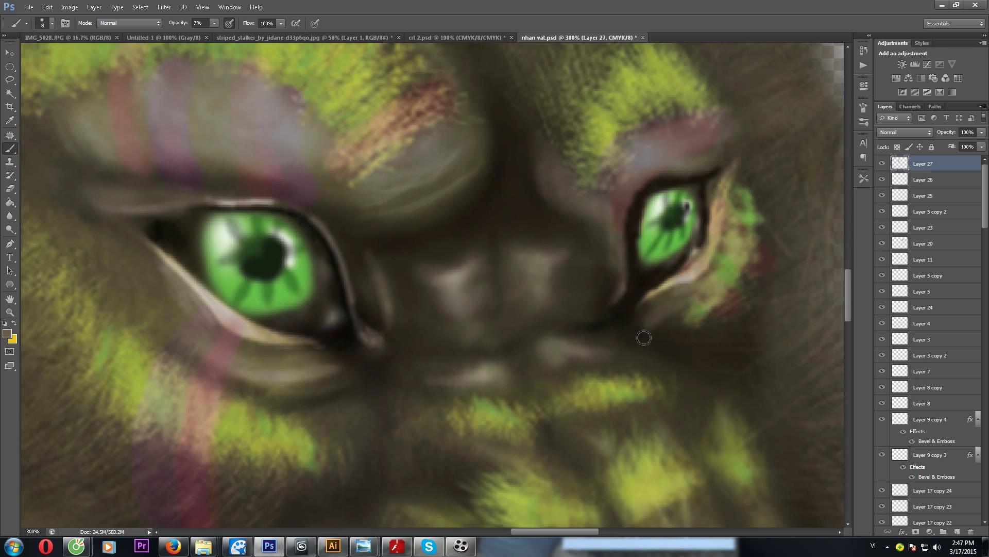
{"action": "scroll", "coordinate": [611, 357], "scroll_direction": "down", "scroll_amount": 2}
{"action": "scroll", "coordinate": [541, 265], "scroll_direction": "up", "scroll_amount": 2}
{"action": "scroll", "coordinate": [514, 253], "scroll_direction": "up", "scroll_amount": 1}
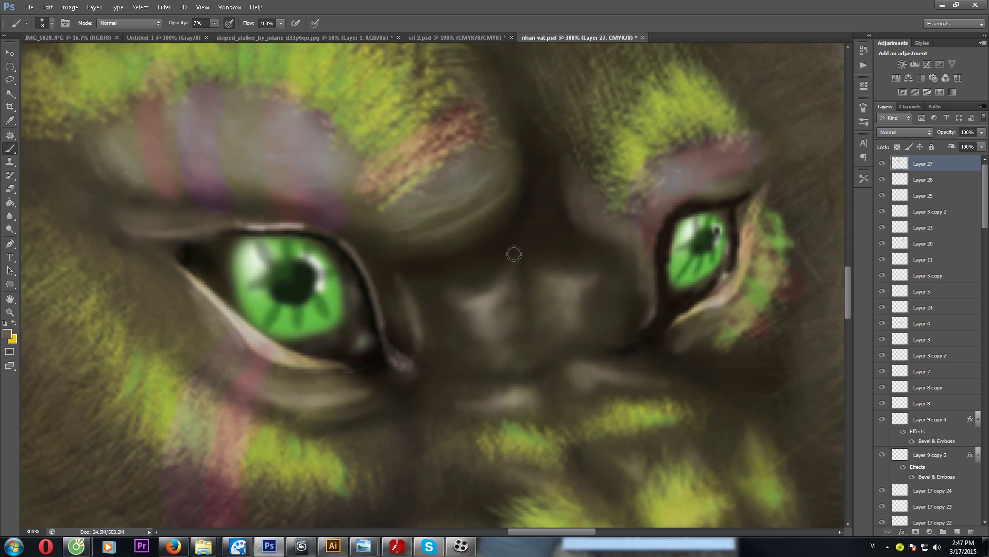
{"action": "left_click_drag", "start_coordinate": [639, 312], "coordinate": [576, 246]}
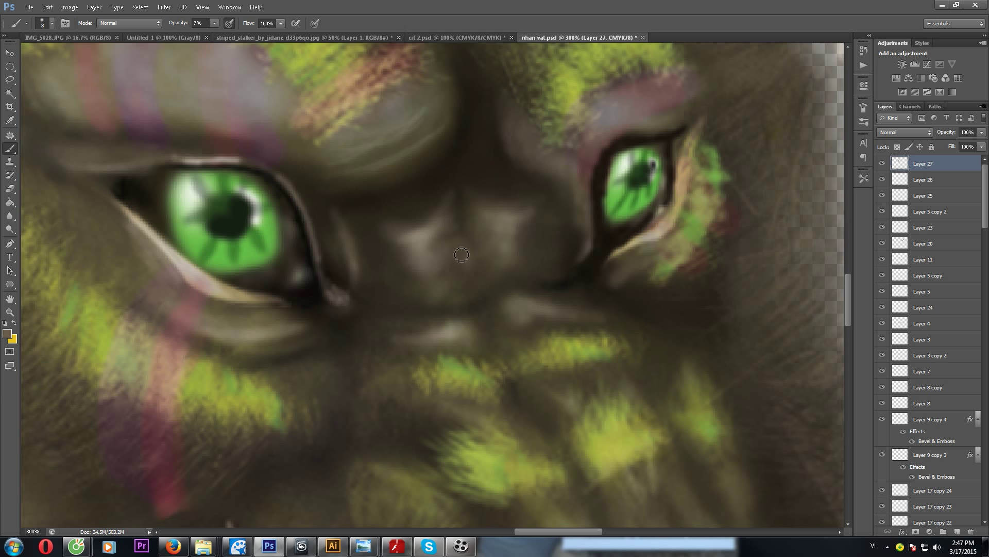
{"action": "left_click_drag", "start_coordinate": [543, 298], "coordinate": [476, 138]}
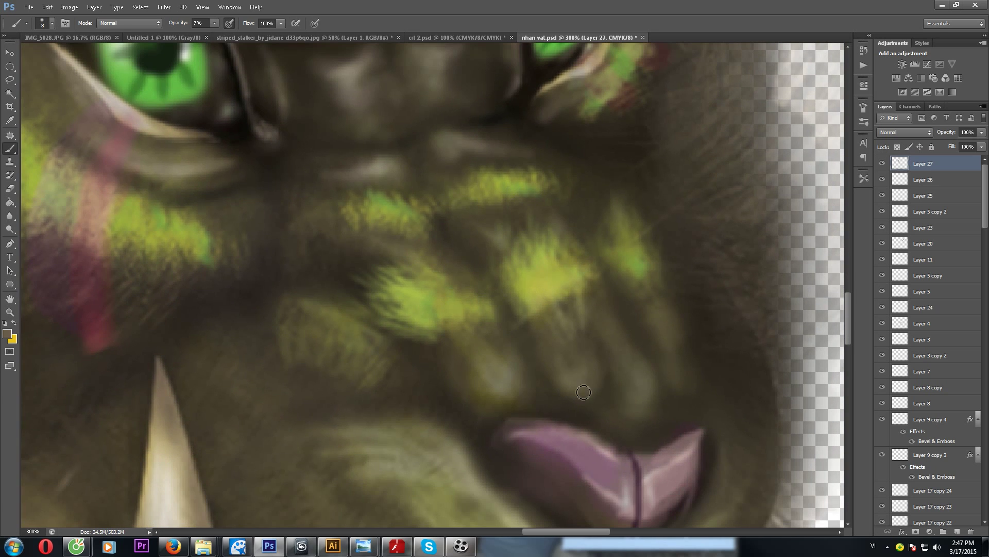
{"action": "left_click", "coordinate": [7, 334]}
{"action": "left_click", "coordinate": [698, 170]}
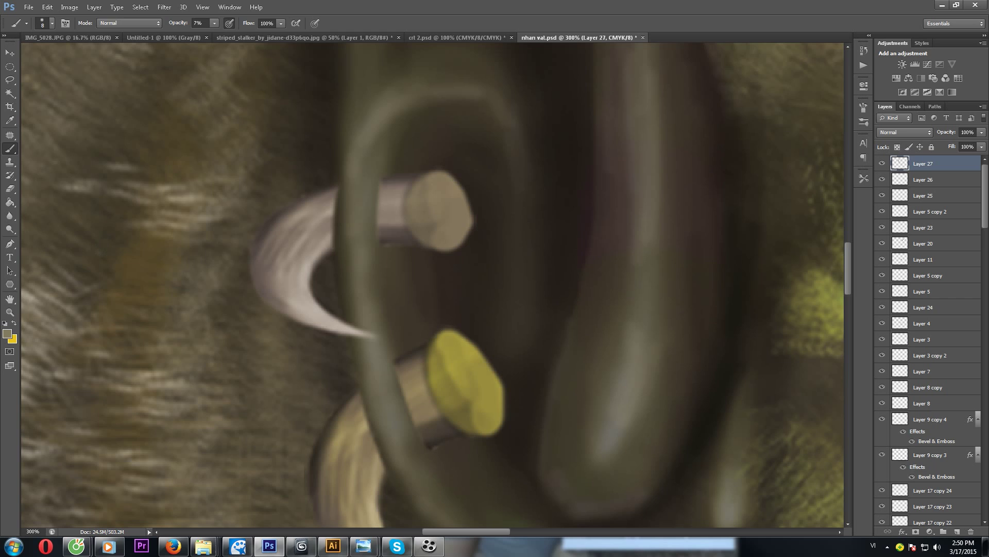
Step: Paint olive strokes near the ear studs, checking the foreground colour between strokes
{"action": "left_click", "coordinate": [7, 333]}
{"action": "key", "text": "Return"}
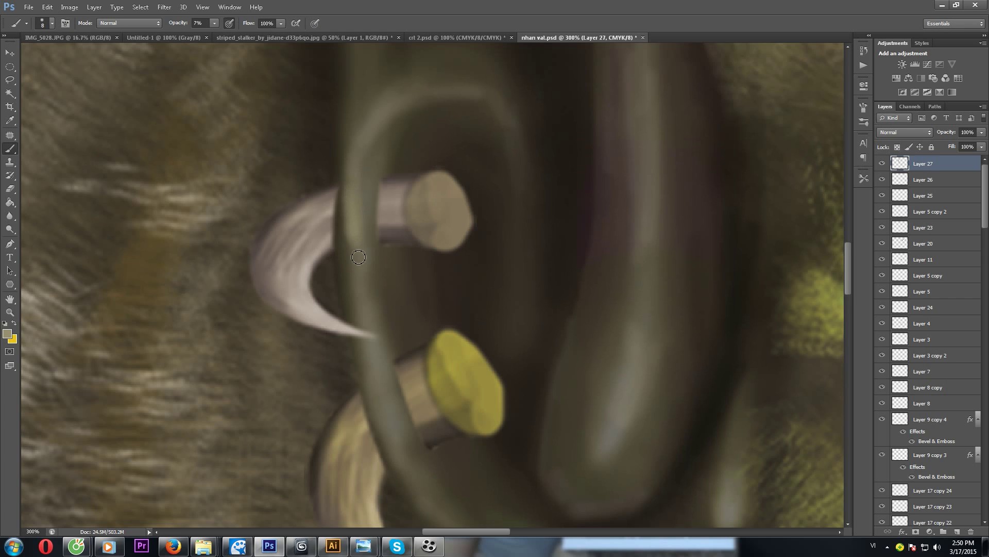
{"action": "left_click_drag", "start_coordinate": [358, 257], "coordinate": [338, 211]}
{"action": "left_click", "coordinate": [8, 335]}
{"action": "key", "text": "Return"}
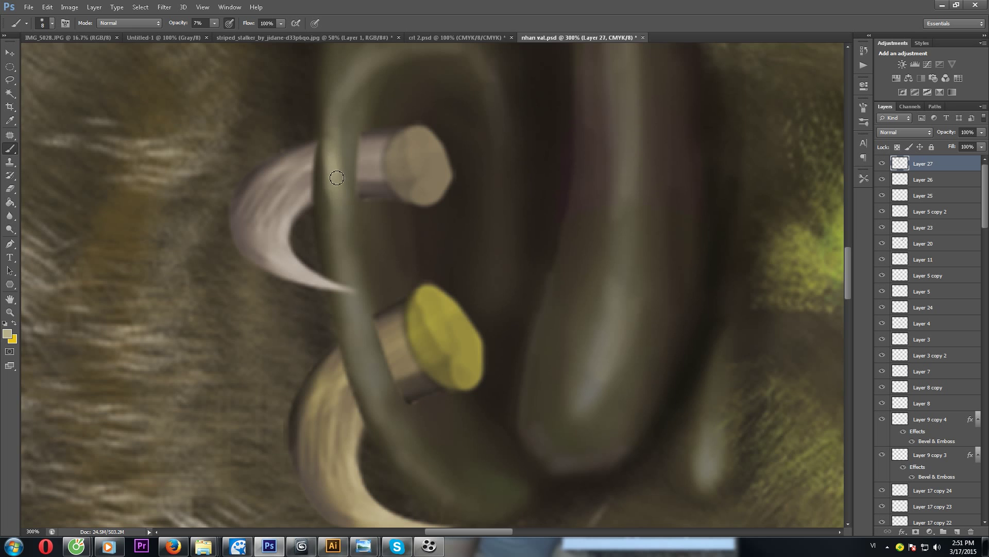
{"action": "mouse_move", "coordinate": [338, 343]}
{"action": "left_mouse_down"}
{"action": "mouse_move", "coordinate": [279, 244]}
{"action": "mouse_move", "coordinate": [318, 307]}
{"action": "left_mouse_up"}
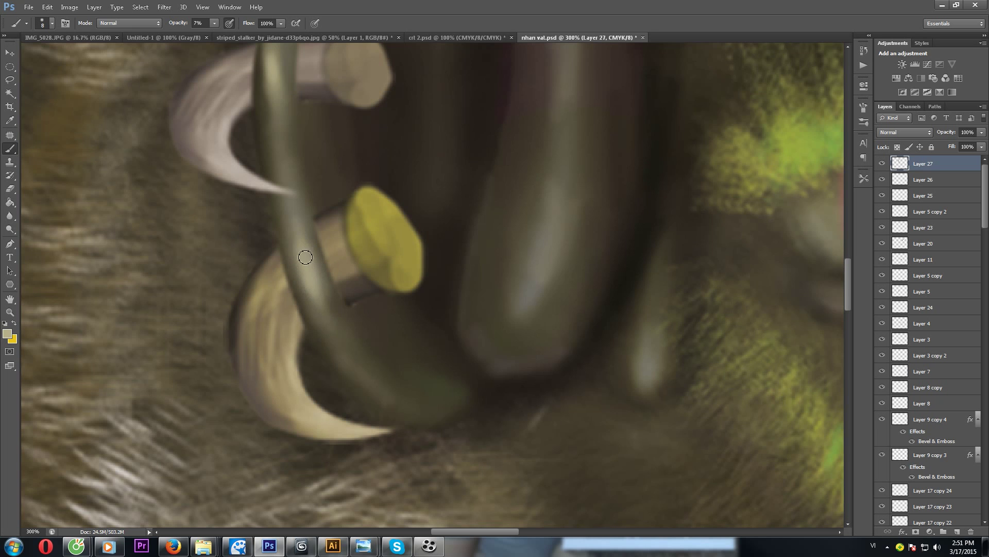
Step: Select the ear stud's layer and darken the left edge of its shaft
{"action": "scroll", "coordinate": [305, 258], "scroll_direction": "down", "scroll_amount": 2}
{"action": "scroll", "coordinate": [384, 265], "scroll_direction": "up", "scroll_amount": 3}
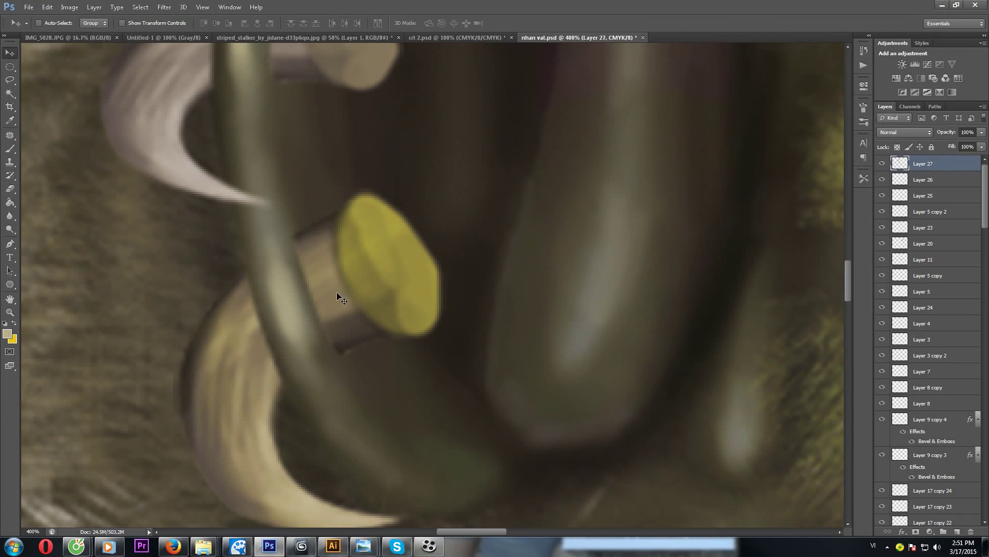
{"action": "left_click", "coordinate": [337, 292], "text": "ctrl"}
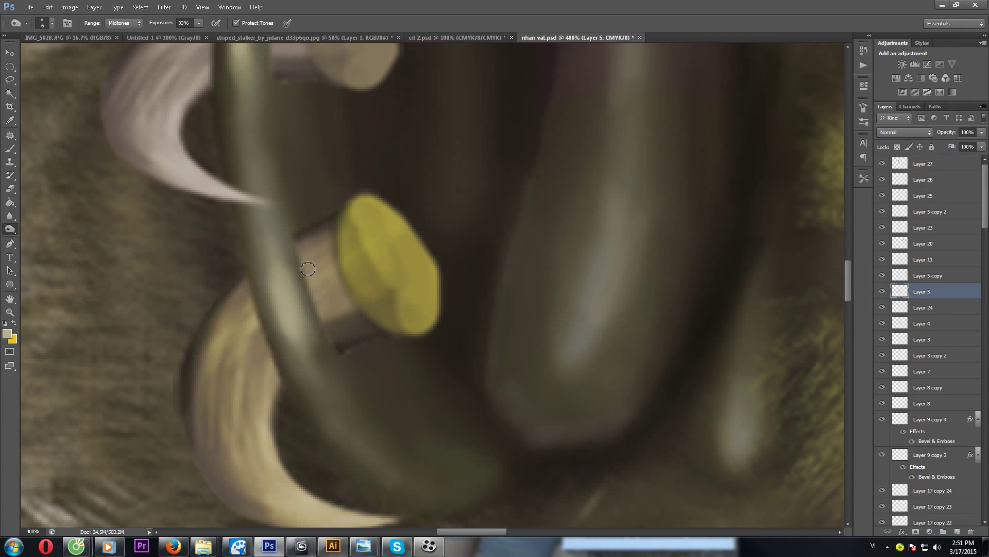
{"action": "left_click_drag", "start_coordinate": [308, 269], "coordinate": [335, 345]}
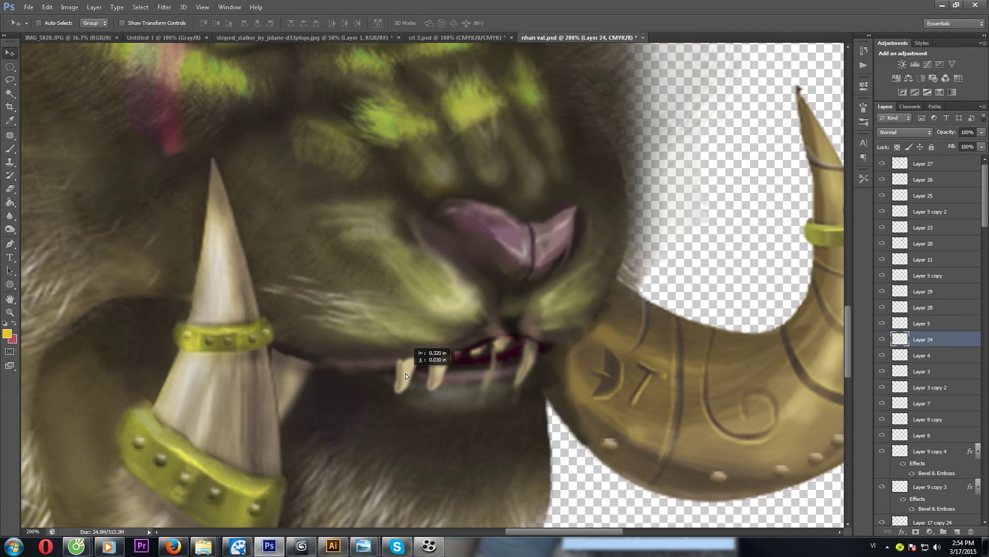
Step: Copy the left fang into a new position and erase its bottom tip to shorten it
{"action": "left_click_drag", "start_coordinate": [412, 402], "coordinate": [372, 360]}
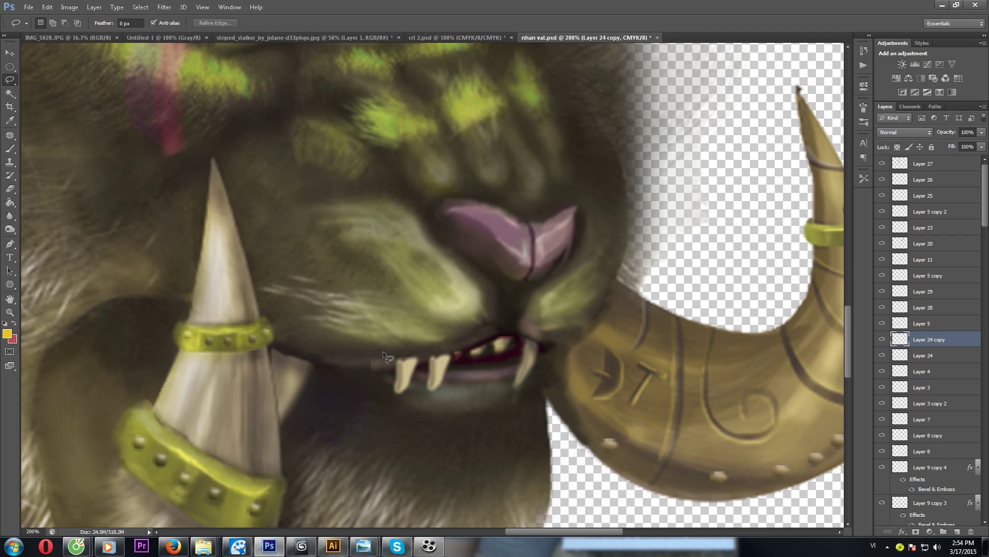
{"action": "key", "text": "ctrl+t"}
{"action": "key", "text": "Return"}
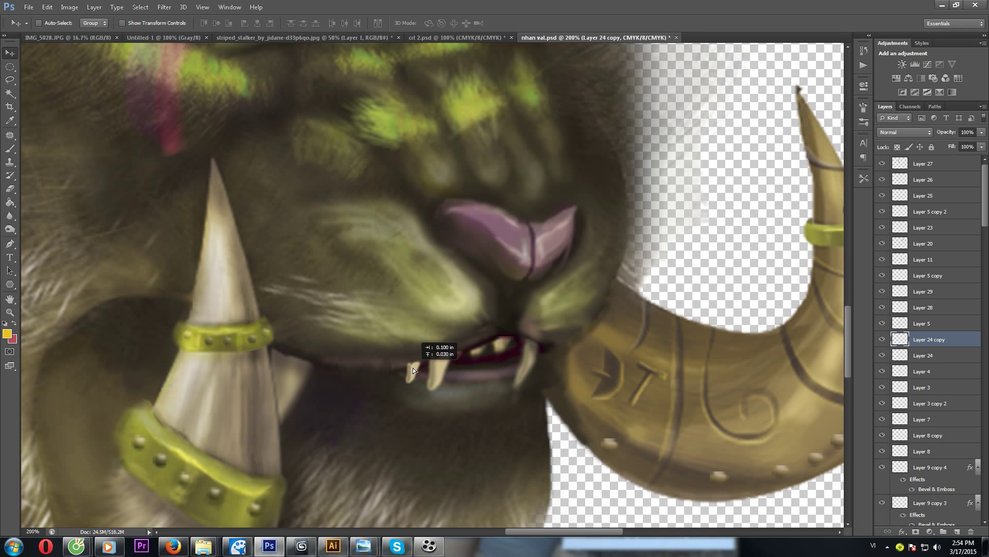
{"action": "key", "text": "e"}
{"action": "left_click_drag", "start_coordinate": [402, 389], "coordinate": [406, 379]}
{"action": "key", "text": "v"}
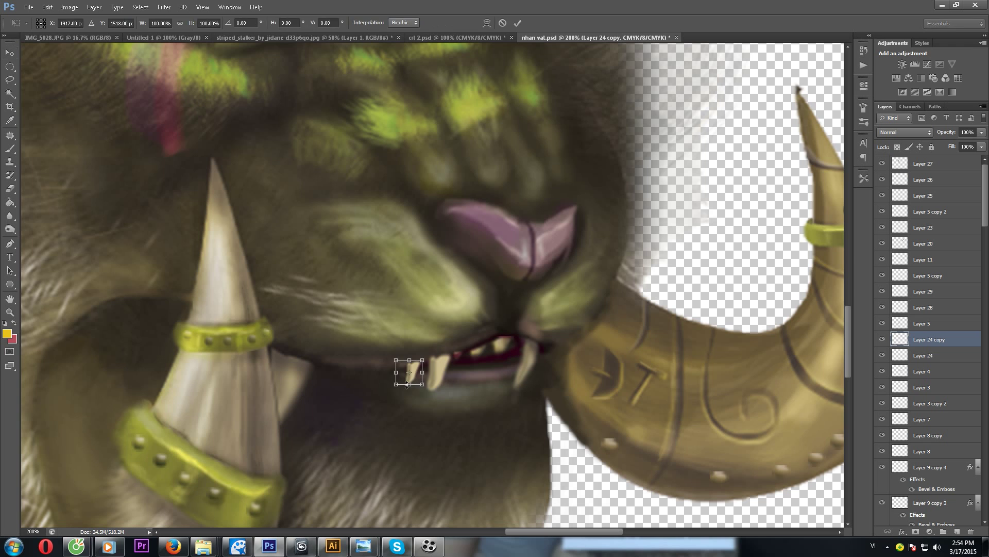
Step: Adjust the new fang's saturation with Hue/Saturation
{"action": "key", "text": "ctrl+u"}
{"action": "left_click_drag", "start_coordinate": [666, 201], "coordinate": [667, 202]}
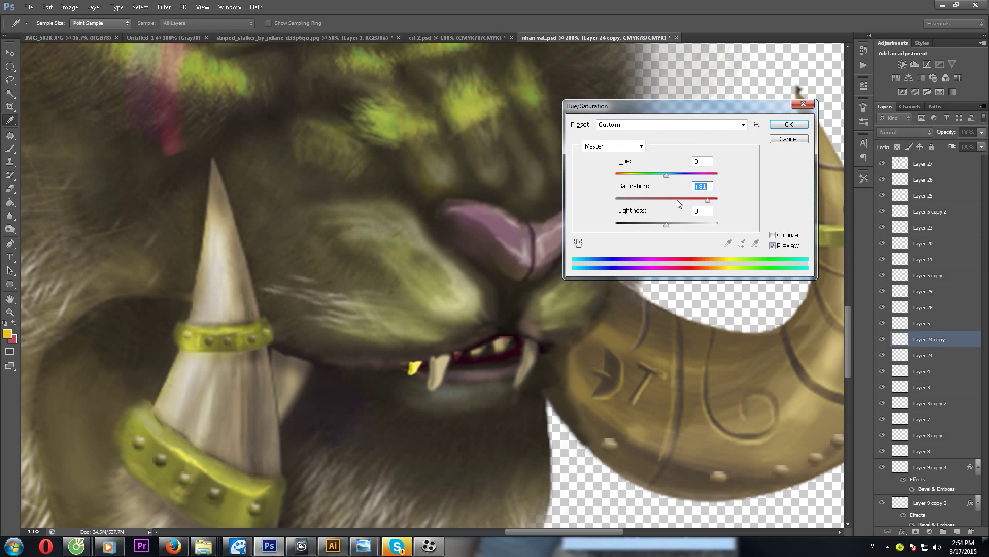
{"action": "key", "text": "Return"}
{"action": "scroll", "coordinate": [488, 376], "scroll_direction": "down", "scroll_amount": 2}
{"action": "scroll", "coordinate": [488, 376], "scroll_direction": "up", "scroll_amount": 4}
Step: On the horn's layer, lasso a jagged crack below the ring, burn it dark, then deselect
{"action": "left_click", "coordinate": [495, 374], "text": "ctrl"}
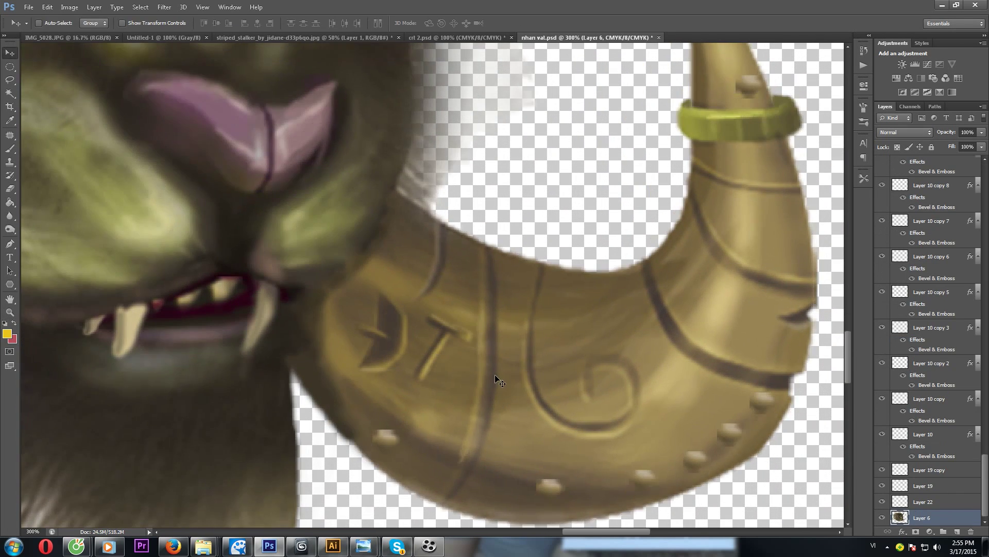
{"action": "scroll", "coordinate": [495, 374], "scroll_direction": "up", "scroll_amount": 2}
{"action": "left_click_drag", "start_coordinate": [528, 324], "coordinate": [448, 294]}
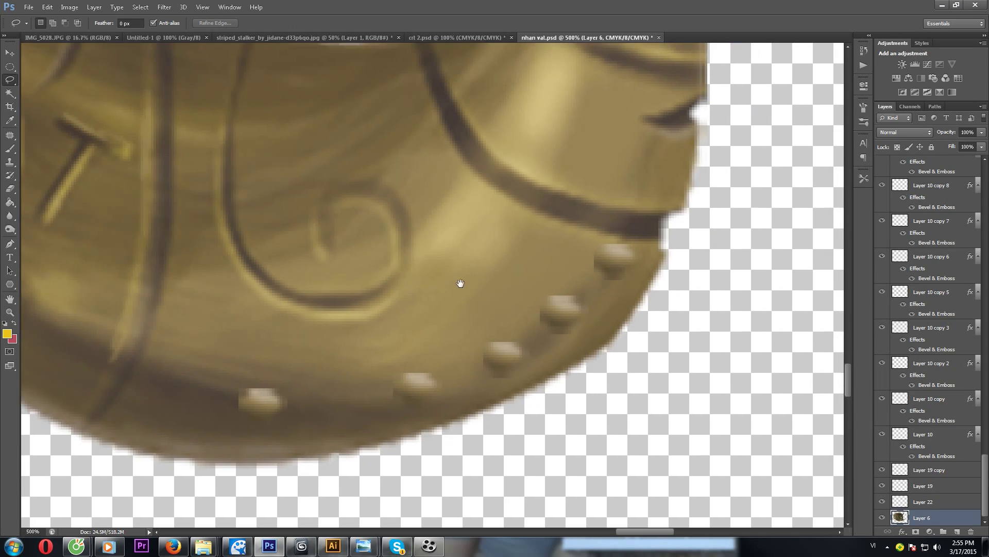
{"action": "scroll", "coordinate": [461, 283], "scroll_direction": "up", "scroll_amount": 10}
{"action": "left_click_drag", "start_coordinate": [576, 368], "coordinate": [616, 342]}
{"action": "left_click_drag", "start_coordinate": [500, 323], "coordinate": [571, 406]}
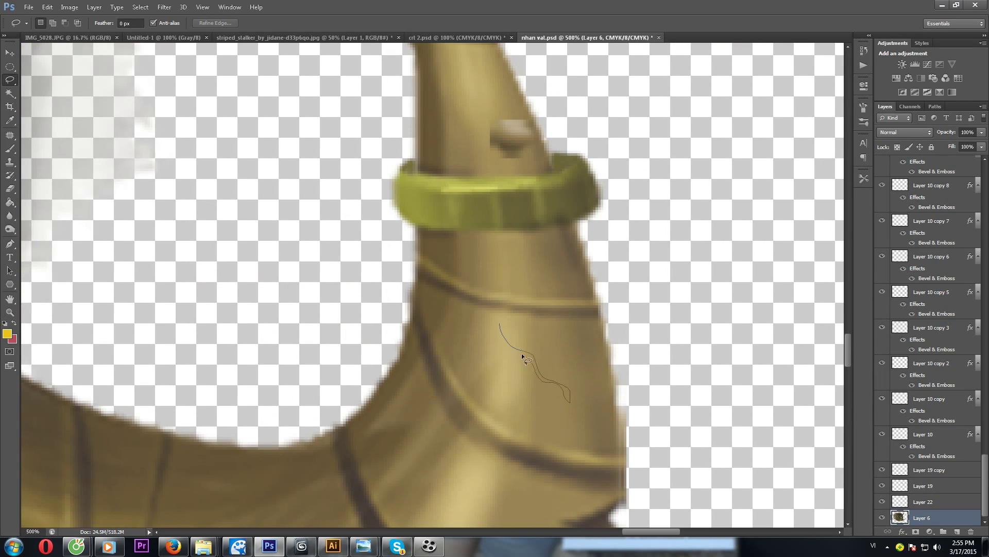
{"action": "left_click_drag", "start_coordinate": [521, 354], "coordinate": [510, 337]}
{"action": "key", "text": "m"}
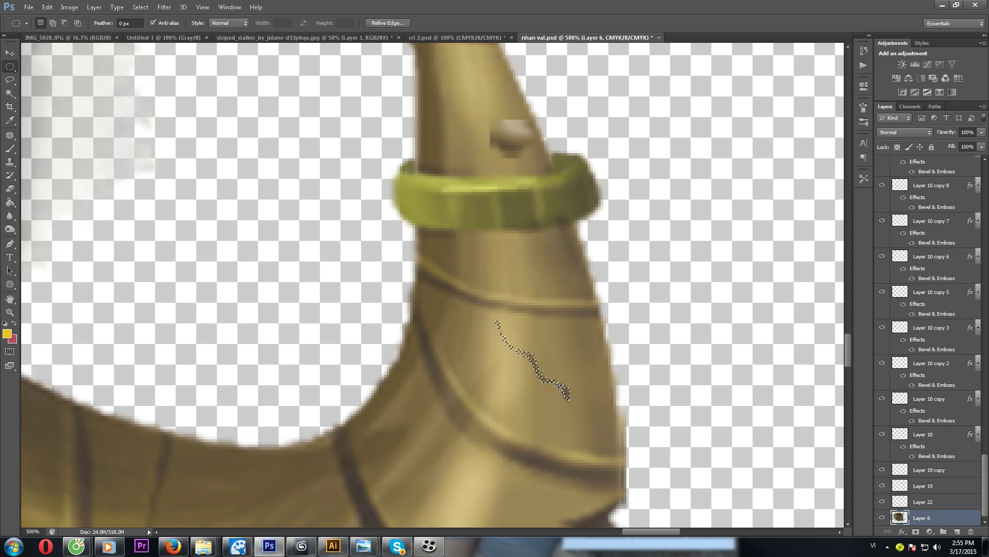
{"action": "key", "text": "o"}
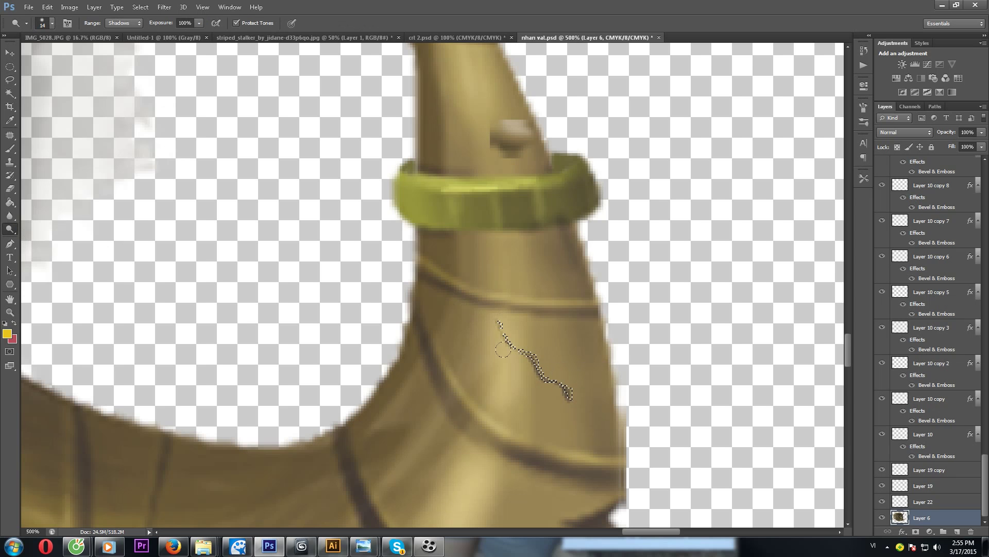
{"action": "mouse_move", "coordinate": [516, 328]}
{"action": "left_mouse_down"}
{"action": "mouse_move", "coordinate": [569, 376]}
{"action": "mouse_move", "coordinate": [437, 311]}
{"action": "left_mouse_up"}
{"action": "key", "text": "ctrl+d"}
Step: Zoom out to see more of the horn and sample its tan colour for the brush
{"action": "key", "text": "z"}
{"action": "left_click", "coordinate": [600, 383], "text": "alt"}
{"action": "left_click", "coordinate": [600, 384], "text": "alt"}
{"action": "key", "text": "i"}
{"action": "key", "text": "b"}
{"action": "left_click", "coordinate": [438, 336], "text": "alt"}
{"action": "left_click", "coordinate": [8, 333]}
{"action": "key", "text": "Return"}
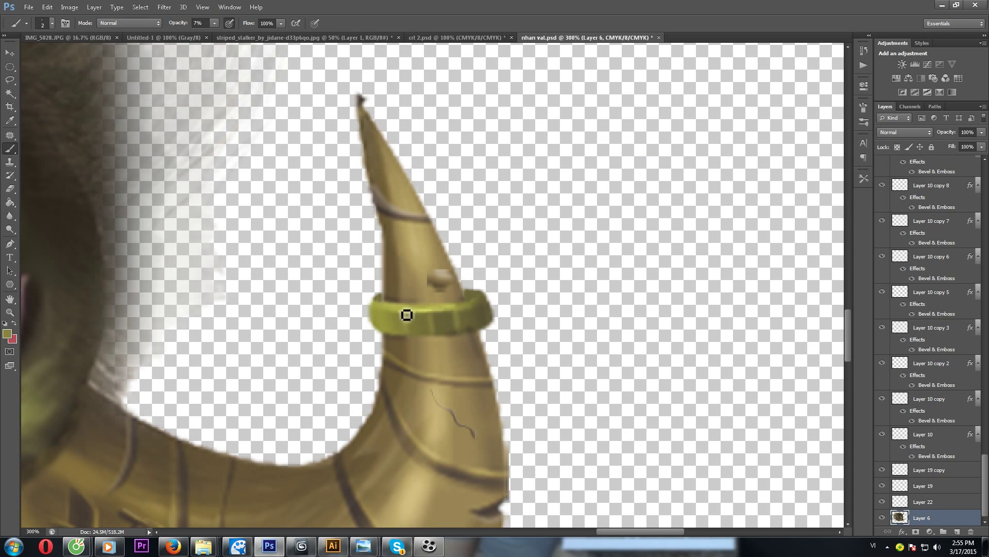
Step: Switch to a pale yellow at 13% brush opacity and paint a highlight along the ring's top edge
{"action": "left_click", "coordinate": [7, 334]}
{"action": "key", "text": "Return"}
{"action": "left_click_drag", "start_coordinate": [218, 36], "coordinate": [219, 36]}
{"action": "left_click", "coordinate": [8, 334]}
{"action": "key", "text": "Return"}
{"action": "scroll", "coordinate": [481, 299], "scroll_direction": "up", "scroll_amount": 2}
{"action": "scroll", "coordinate": [482, 289], "scroll_direction": "up", "scroll_amount": 1}
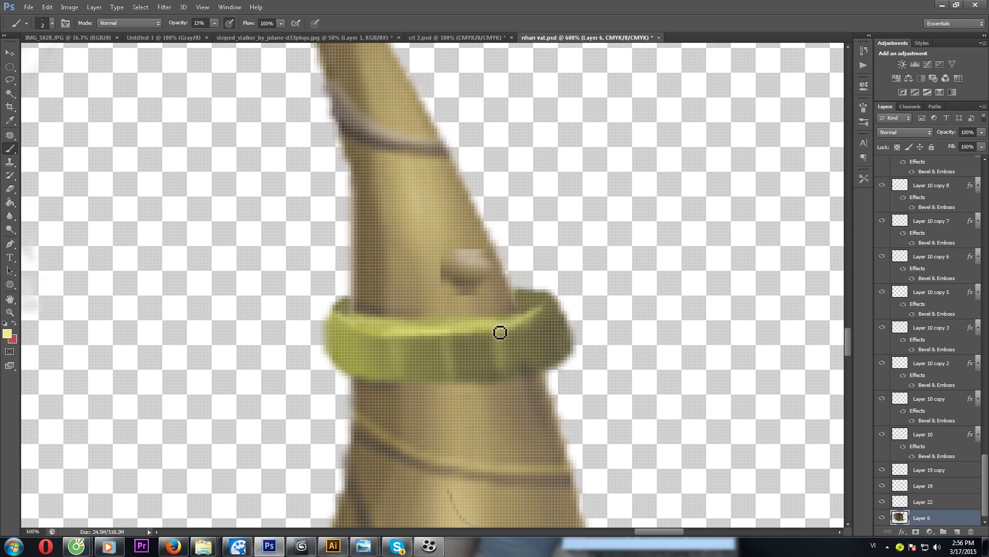
{"action": "left_click_drag", "start_coordinate": [395, 335], "coordinate": [536, 320]}
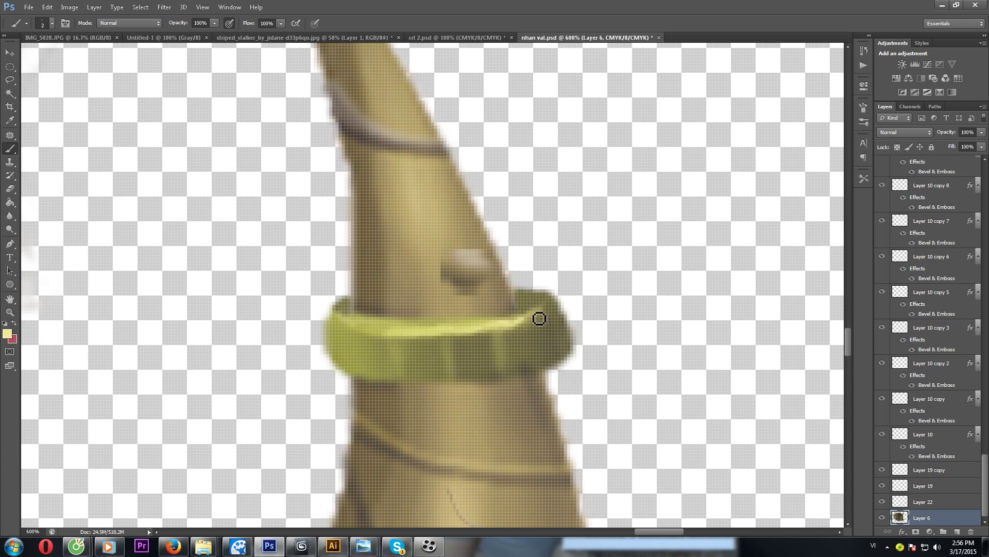
Step: Adjust the yellow and brush opacity, then paint a second light stroke along the ring
{"action": "scroll", "coordinate": [537, 320], "scroll_direction": "down", "scroll_amount": 3}
{"action": "left_click", "coordinate": [8, 334]}
{"action": "key", "text": "Return"}
{"action": "left_click", "coordinate": [214, 23]}
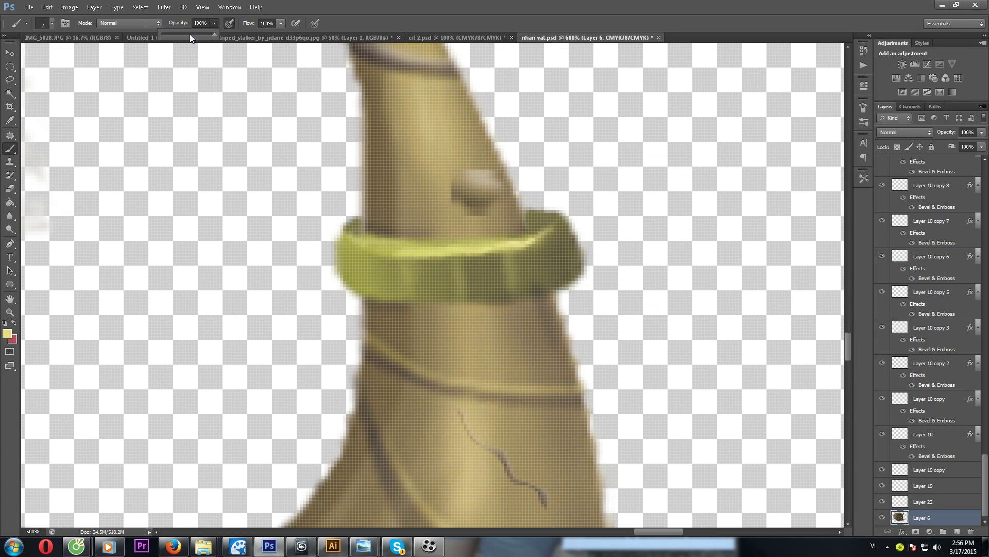
{"action": "left_click_drag", "start_coordinate": [366, 292], "coordinate": [563, 287]}
Step: Sample the ring's olive colour and return to the Brush tool, checking its size settings
{"action": "scroll", "coordinate": [516, 288], "scroll_direction": "right", "scroll_amount": 3}
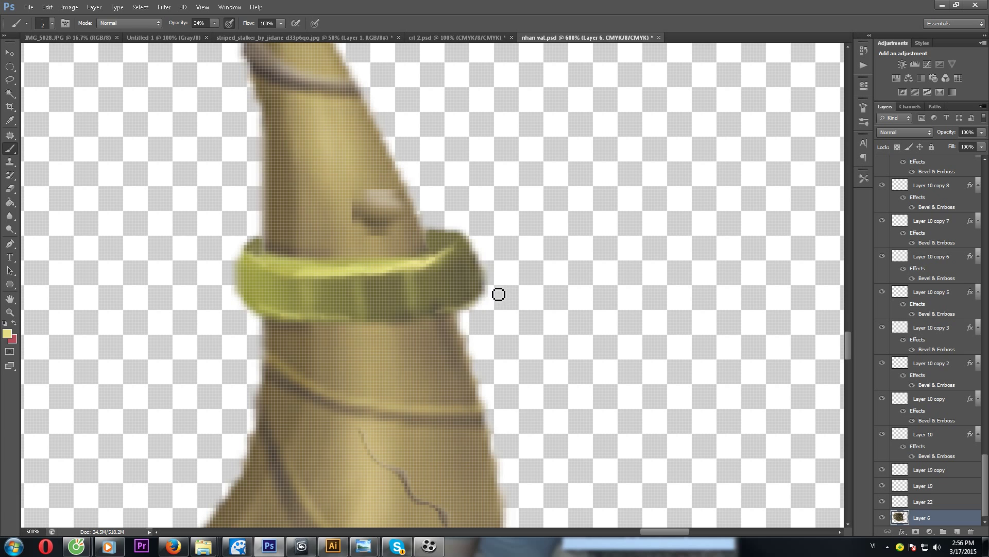
{"action": "left_click", "coordinate": [475, 269], "text": "alt"}
{"action": "left_click", "coordinate": [7, 335]}
{"action": "key", "text": "Return"}
{"action": "key", "text": "b"}
{"action": "right_click", "coordinate": [486, 261]}
{"action": "key", "text": "Escape"}
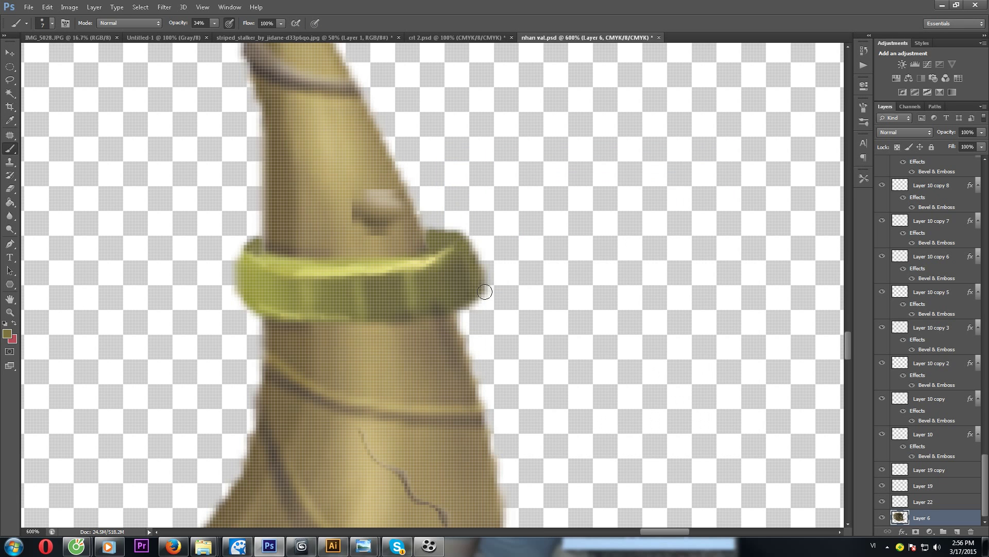
{"action": "scroll", "coordinate": [472, 296], "scroll_direction": "down", "scroll_amount": 4}
{"action": "scroll", "coordinate": [531, 196], "scroll_direction": "up", "scroll_amount": 3}
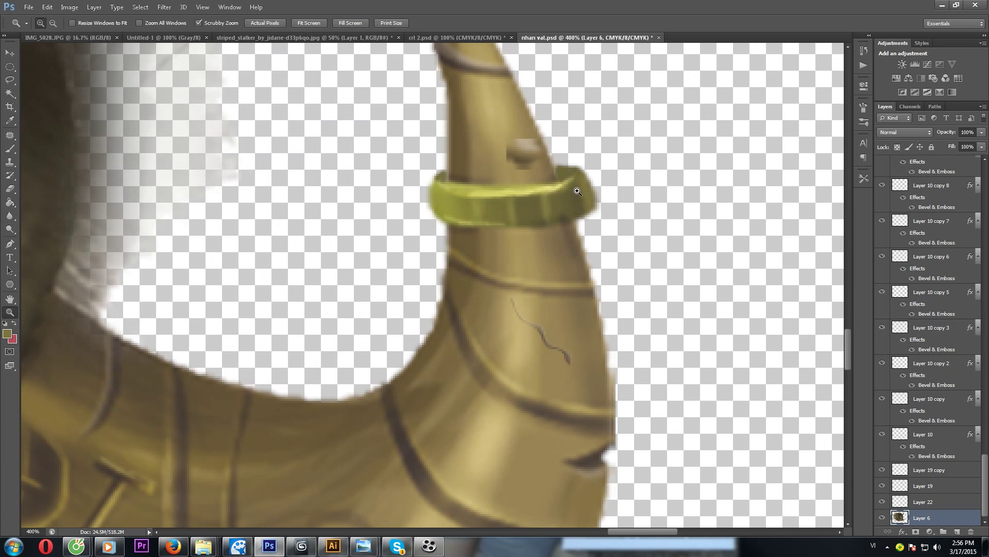
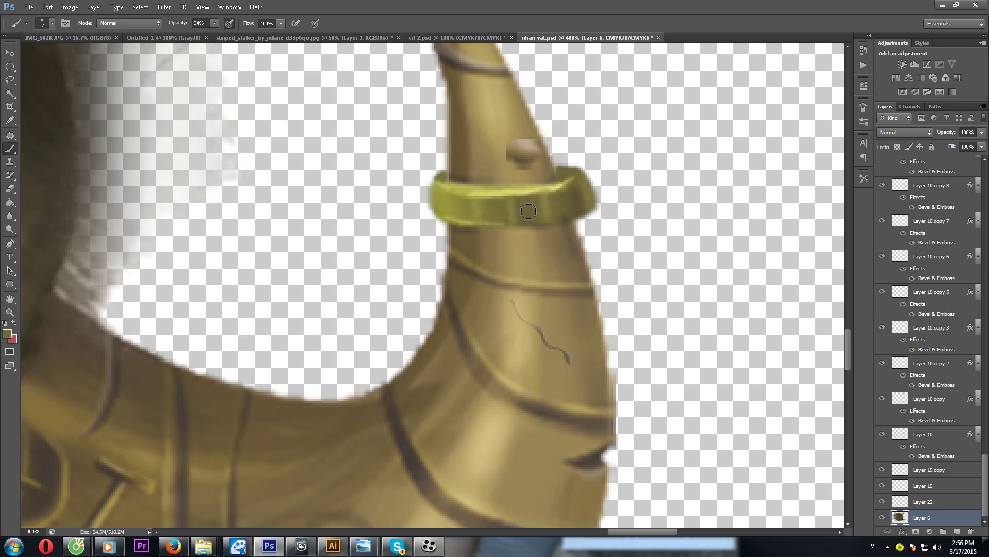
Step: Switch to the Burn tool to darken the shading under the right horn's ring
{"action": "scroll", "coordinate": [529, 211], "scroll_direction": "down", "scroll_amount": 2}
{"action": "key", "text": "l"}
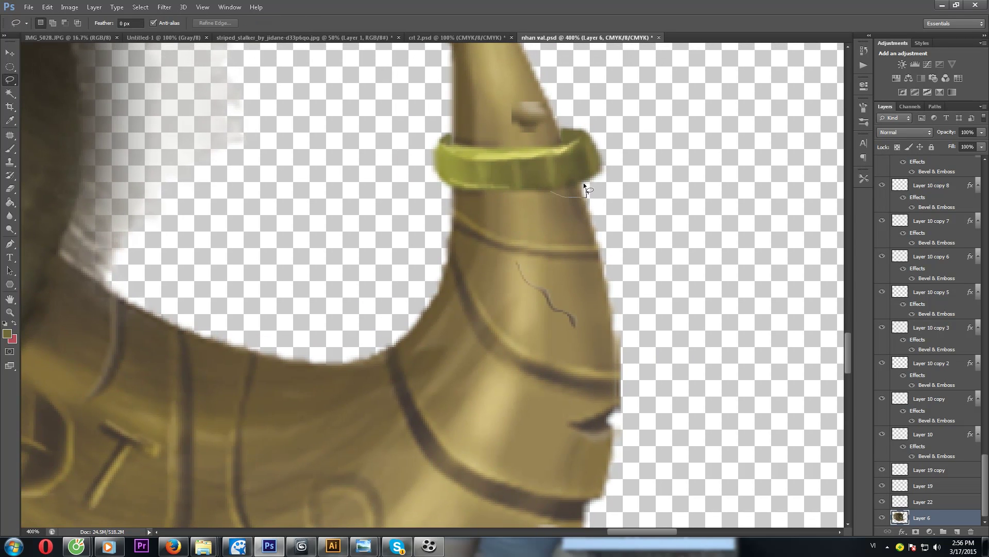
{"action": "key", "text": "o"}
{"action": "right_click", "coordinate": [8, 228]}
{"action": "left_click", "coordinate": [46, 239]}
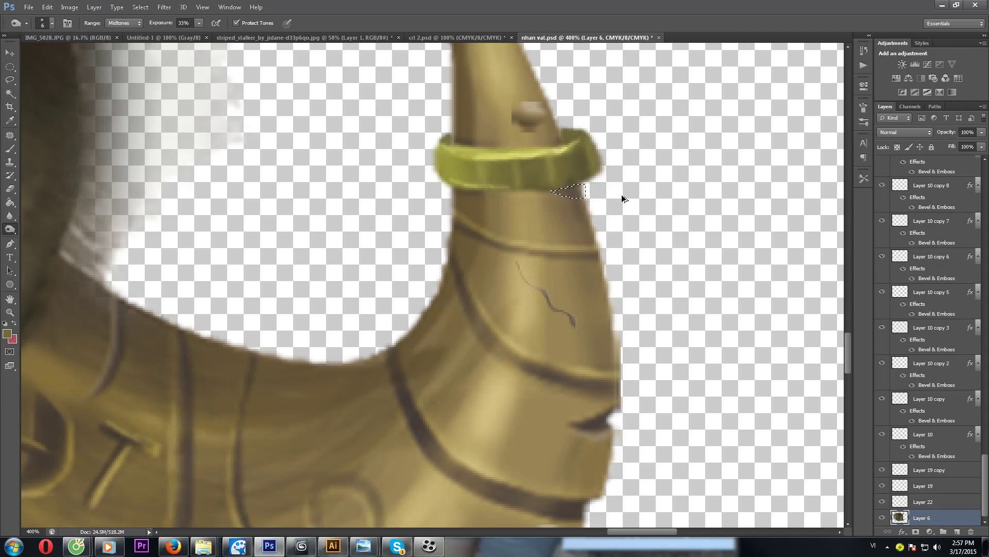
{"action": "key", "text": "ctrl+minus"}
{"action": "mouse_move", "coordinate": [622, 196]}
{"action": "left_mouse_down"}
{"action": "mouse_move", "coordinate": [496, 139]}
{"action": "mouse_move", "coordinate": [518, 126]}
{"action": "left_mouse_up"}
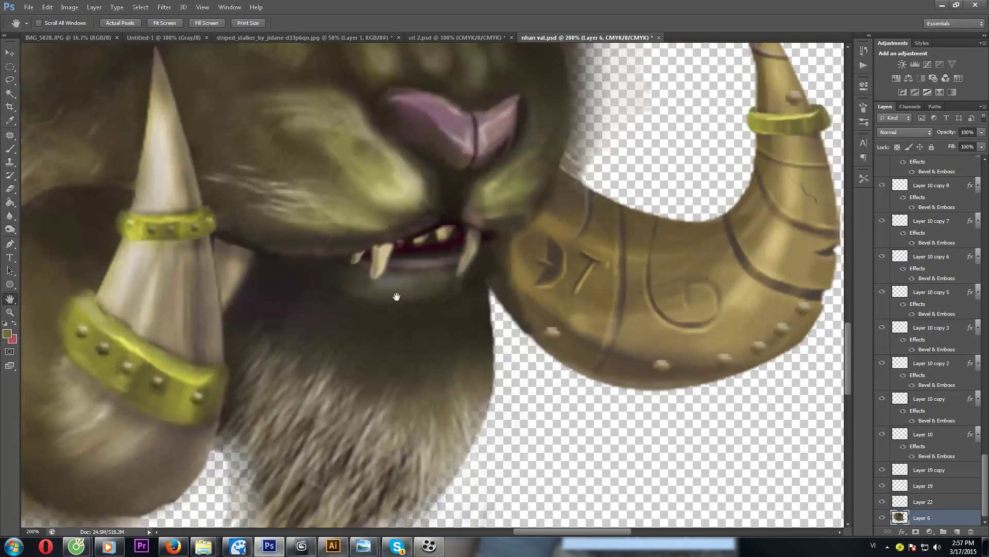
Step: On Layer 22, lasso the left tusk's lower curve and burn it with a size-57 brush
{"action": "key", "text": "l"}
{"action": "key", "text": "alt+bracketright"}
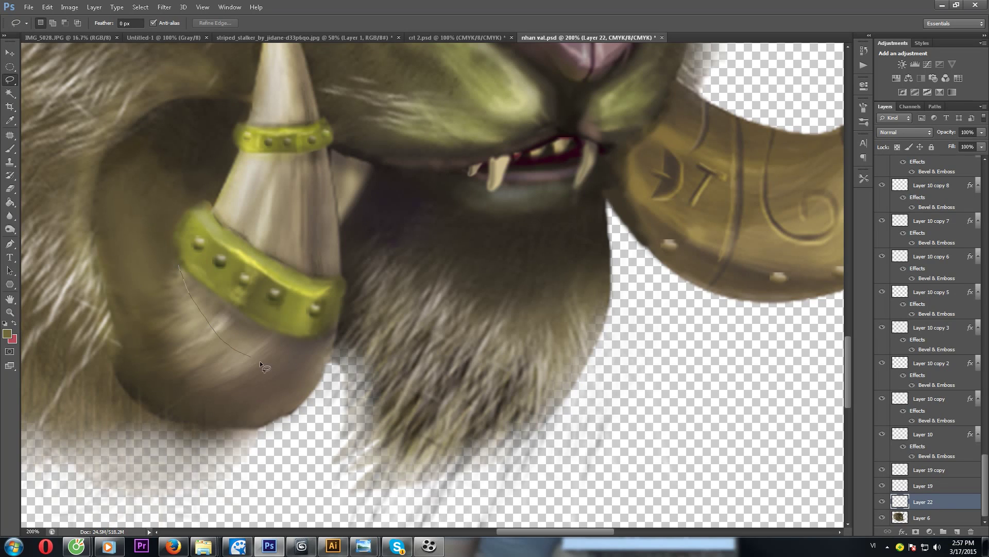
{"action": "left_click_drag", "start_coordinate": [175, 260], "coordinate": [177, 263]}
{"action": "key", "text": "o"}
{"action": "right_click", "coordinate": [258, 273]}
{"action": "key", "text": "Escape"}
{"action": "right_click", "coordinate": [197, 332]}
{"action": "key", "text": "Return"}
{"action": "key", "text": "z"}
{"action": "scroll", "coordinate": [424, 389], "scroll_direction": "down", "scroll_amount": 3}
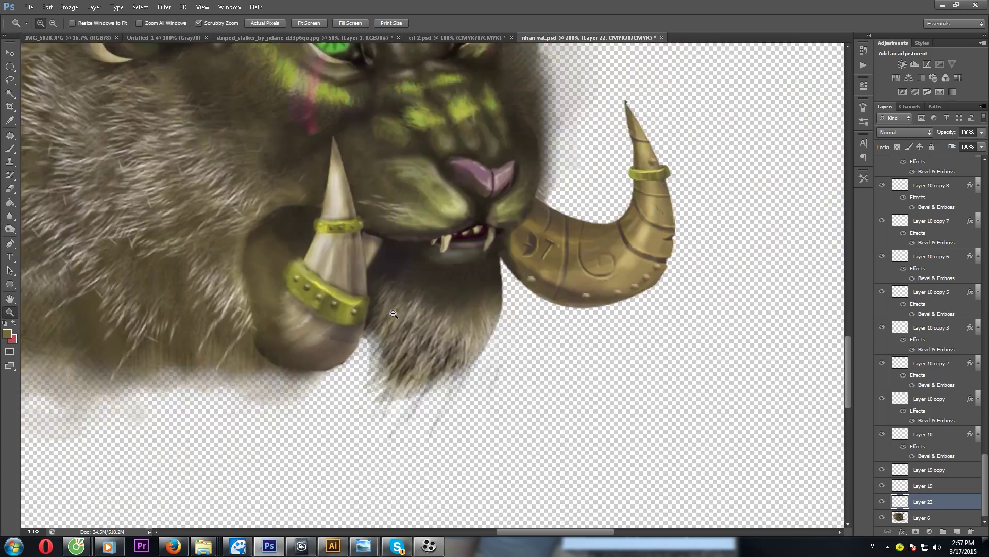
{"action": "scroll", "coordinate": [387, 296], "scroll_direction": "up", "scroll_amount": 4}
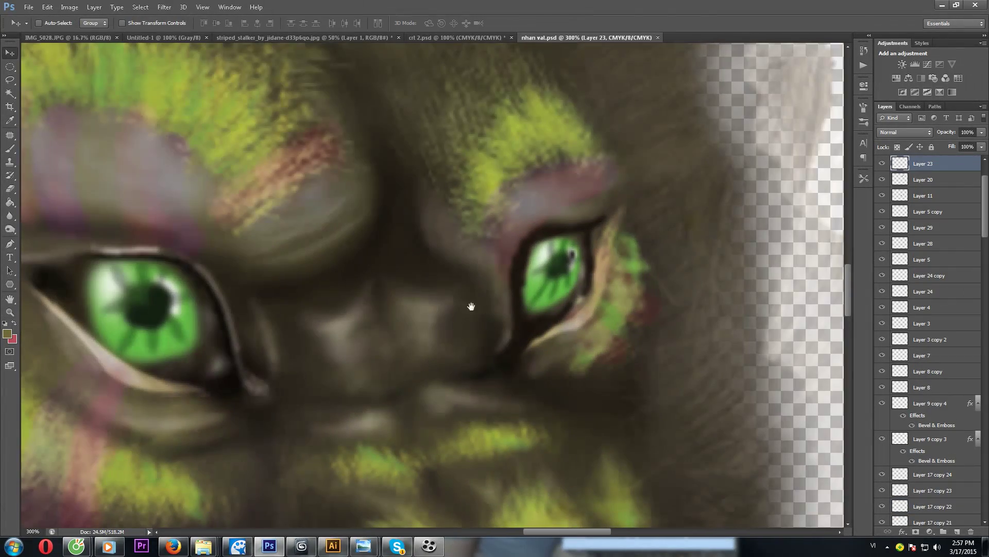
Step: Erase stray paint around the right eye and darken its rim with a sampled dark colour
{"action": "key", "text": "e"}
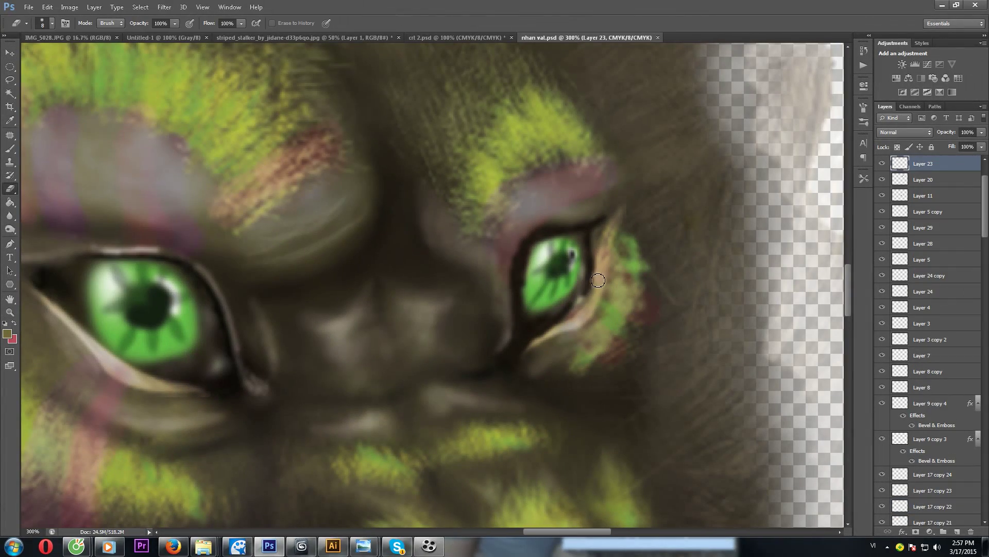
{"action": "left_click_drag", "start_coordinate": [594, 281], "coordinate": [594, 261]}
{"action": "key", "text": "b"}
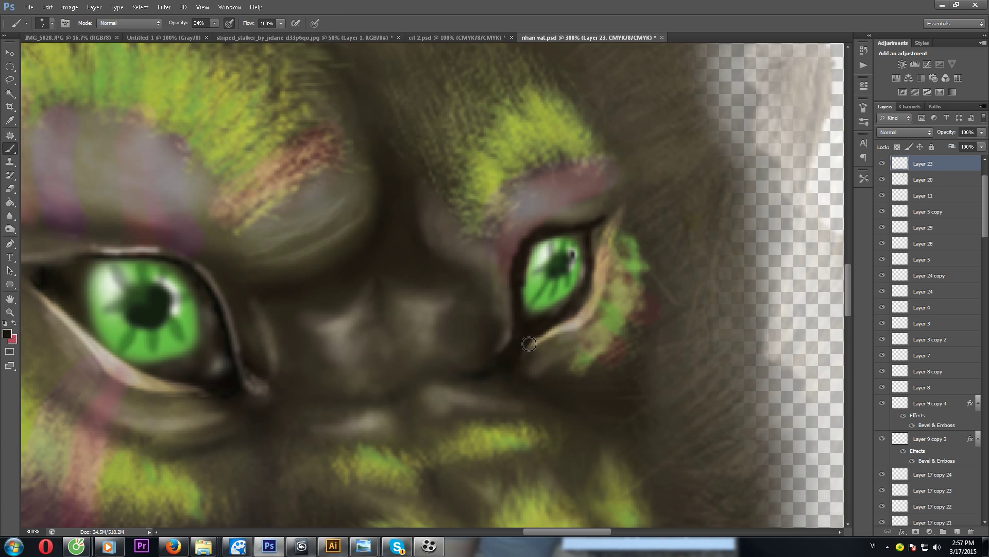
{"action": "left_click", "coordinate": [563, 325], "text": "alt"}
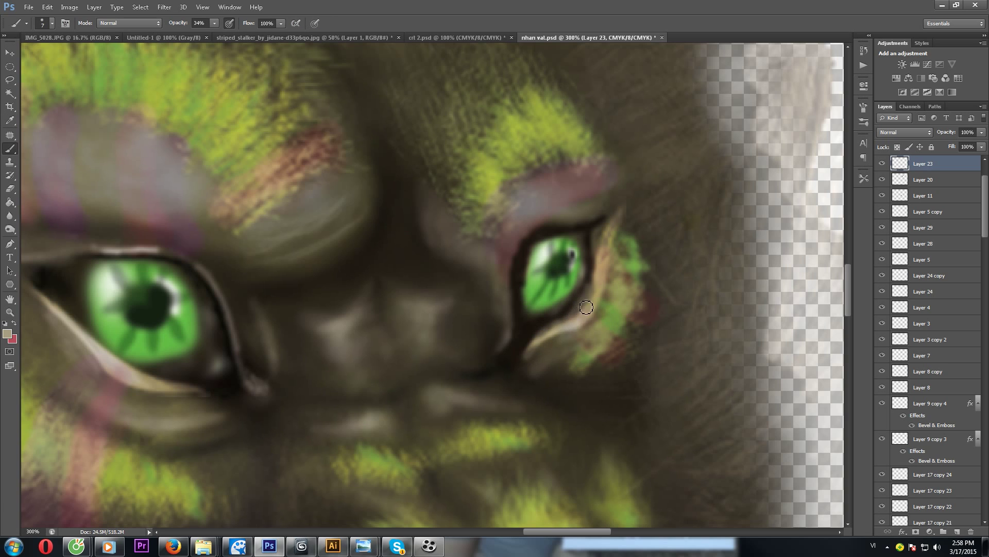
{"action": "scroll", "coordinate": [592, 261], "scroll_direction": "up", "scroll_amount": 1}
{"action": "left_click_drag", "start_coordinate": [609, 254], "coordinate": [657, 228]}
Step: Sample near-black from the eye rim, choose a brush preset, and make Layer 30 active
{"action": "left_click", "coordinate": [662, 219], "text": "alt"}
{"action": "mouse_move", "coordinate": [653, 222]}
{"action": "left_mouse_down"}
{"action": "mouse_move", "coordinate": [604, 314]}
{"action": "mouse_move", "coordinate": [505, 206]}
{"action": "left_mouse_up"}
{"action": "key", "text": "b"}
{"action": "right_click", "coordinate": [474, 295]}
{"action": "scroll", "coordinate": [721, 465], "scroll_direction": "down", "scroll_amount": 3}
{"action": "scroll", "coordinate": [721, 465], "scroll_direction": "down", "scroll_amount": 1}
{"action": "key", "text": "Return"}
{"action": "key", "text": "alt+period"}
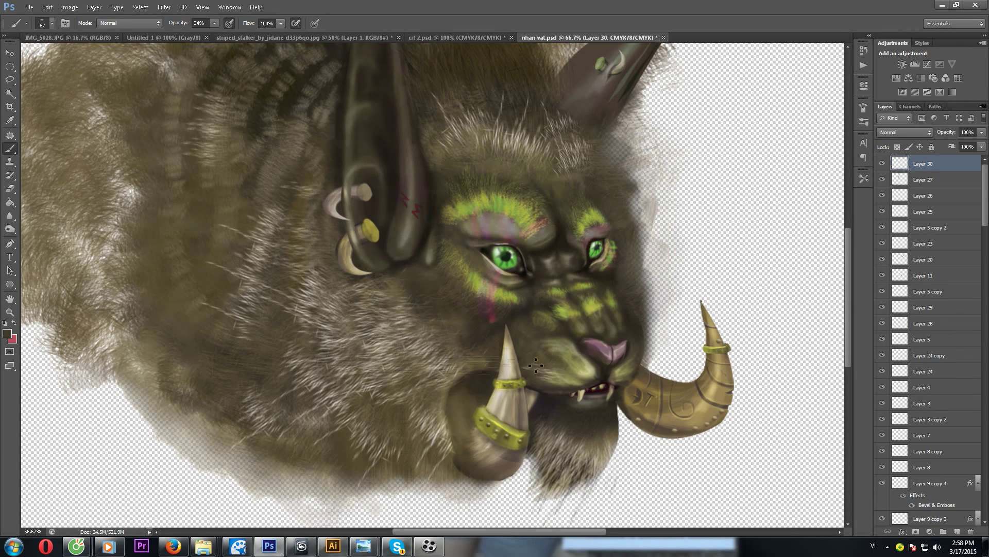
Step: Pick a bright yellow and paint thin fur strands across the forehead
{"action": "left_click", "coordinate": [7, 333]}
{"action": "left_click", "coordinate": [592, 293]}
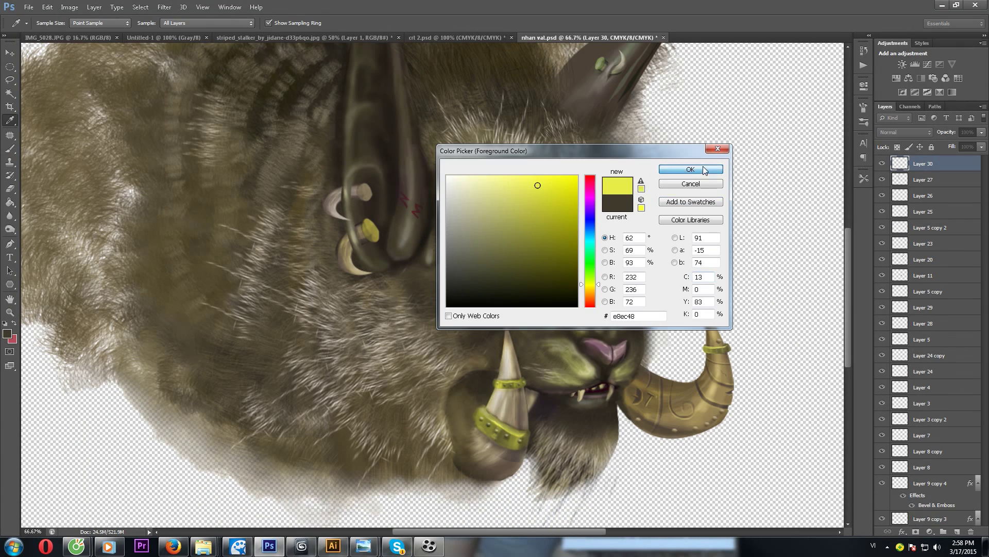
{"action": "left_click", "coordinate": [691, 170]}
{"action": "scroll", "coordinate": [544, 156], "scroll_direction": "up", "scroll_amount": 2}
{"action": "mouse_move", "coordinate": [350, 142]}
{"action": "left_mouse_down"}
{"action": "mouse_move", "coordinate": [598, 149]}
{"action": "mouse_move", "coordinate": [430, 166]}
{"action": "mouse_move", "coordinate": [496, 165]}
{"action": "mouse_move", "coordinate": [519, 101]}
{"action": "mouse_move", "coordinate": [453, 192]}
{"action": "mouse_move", "coordinate": [442, 155]}
{"action": "left_mouse_up"}
Step: Erase the yellow strands beyond a diagonal edge using an eraser enlarged to 63
{"action": "key", "text": "z"}
{"action": "scroll", "coordinate": [501, 170], "scroll_direction": "up", "scroll_amount": 1}
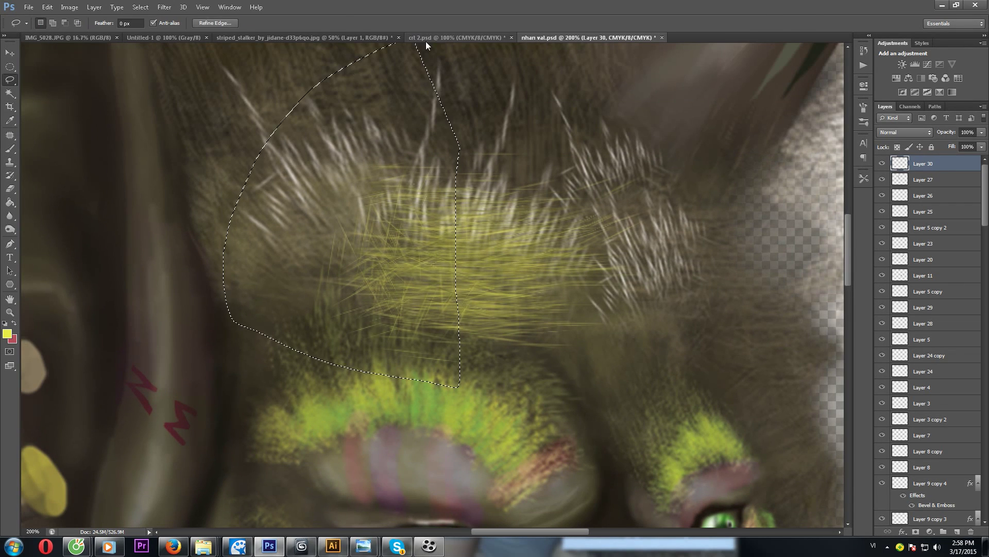
{"action": "left_click", "coordinate": [499, 217], "text": "alt"}
{"action": "key", "text": "e"}
{"action": "mouse_move", "coordinate": [466, 191]}
{"action": "left_mouse_down"}
{"action": "mouse_move", "coordinate": [406, 216]}
{"action": "mouse_move", "coordinate": [453, 230]}
{"action": "left_mouse_up"}
{"action": "right_click", "coordinate": [410, 214]}
{"action": "left_click", "coordinate": [478, 195]}
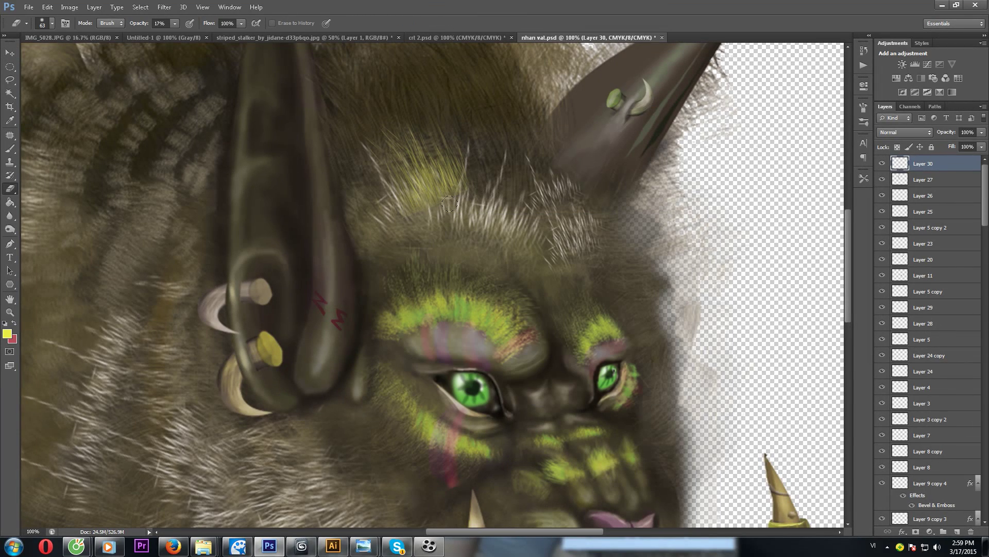
{"action": "key", "text": "b"}
{"action": "mouse_move", "coordinate": [469, 209]}
{"action": "left_mouse_down"}
{"action": "mouse_move", "coordinate": [483, 230]}
{"action": "mouse_move", "coordinate": [481, 268]}
{"action": "left_mouse_up"}
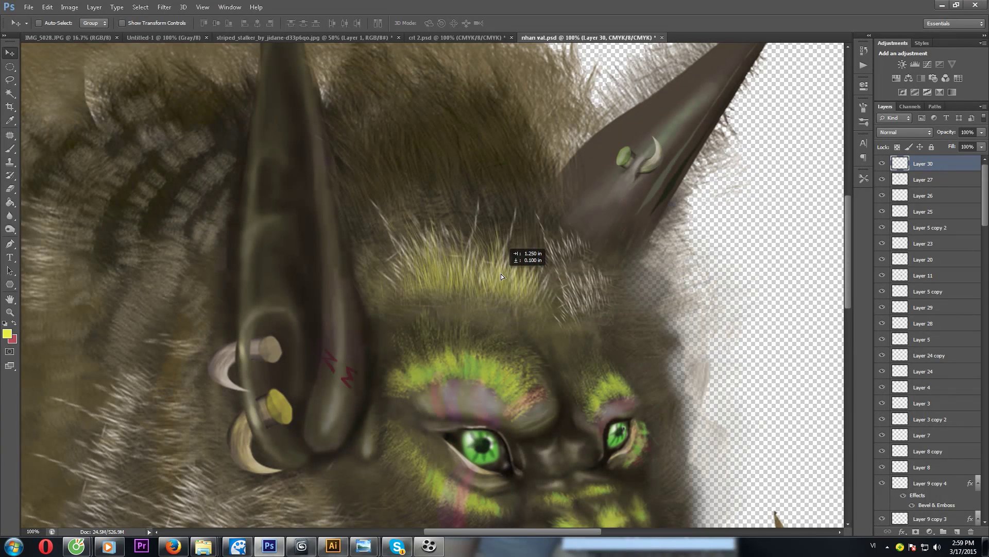
Step: Duplicate the yellow fur patch twice, rotating and reshaping each copy to the right
{"action": "key", "text": "ctrl+j"}
{"action": "key", "text": "ctrl+t"}
{"action": "left_click_drag", "start_coordinate": [549, 197], "coordinate": [527, 309]}
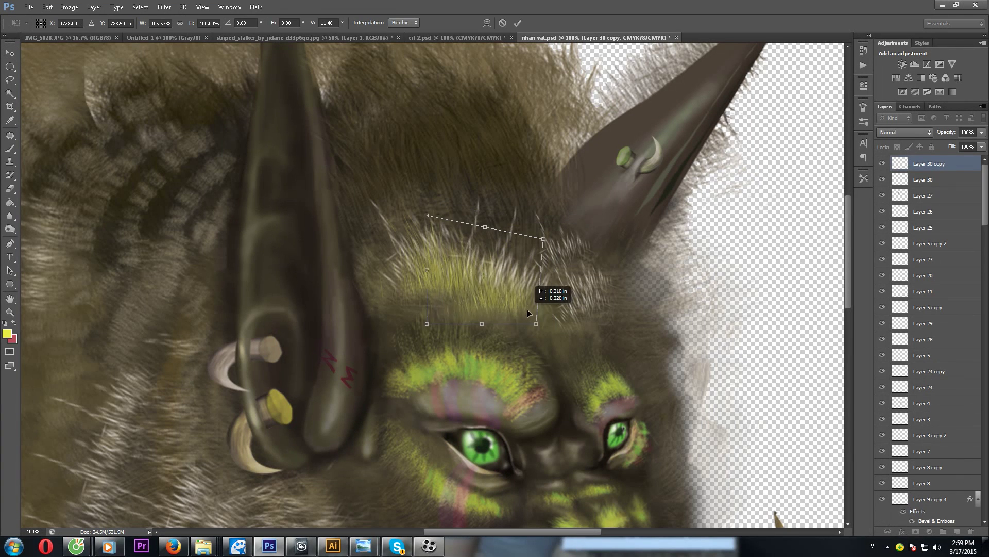
{"action": "key", "text": "Return"}
{"action": "key", "text": "ctrl+j"}
{"action": "left_click_drag", "start_coordinate": [471, 248], "coordinate": [559, 268]}
{"action": "key", "text": "ctrl+t"}
{"action": "mouse_move", "coordinate": [618, 211]}
{"action": "left_mouse_down"}
{"action": "mouse_move", "coordinate": [598, 237]}
{"action": "mouse_move", "coordinate": [587, 294]}
{"action": "mouse_move", "coordinate": [493, 302]}
{"action": "left_mouse_up"}
{"action": "key", "text": "Return"}
Step: Add rotated fur-strand copies onto the left and right brows
{"action": "key", "text": "ctrl+j"}
{"action": "key", "text": "ctrl+t"}
{"action": "left_click_drag", "start_coordinate": [583, 179], "coordinate": [611, 250]}
{"action": "key", "text": "Return"}
{"action": "key", "text": "ctrl+j"}
{"action": "left_click_drag", "start_coordinate": [527, 260], "coordinate": [556, 242]}
{"action": "key", "text": "ctrl+t"}
{"action": "left_click_drag", "start_coordinate": [578, 190], "coordinate": [603, 206]}
{"action": "key", "text": "Return"}
Step: Reposition a strand copy, squash another's height, then delete the two newest copies
{"action": "mouse_move", "coordinate": [598, 296]}
{"action": "left_mouse_down"}
{"action": "mouse_move", "coordinate": [583, 361]}
{"action": "mouse_move", "coordinate": [641, 365]}
{"action": "left_mouse_up"}
{"action": "key", "text": "ctrl+t"}
{"action": "key", "text": "Return"}
{"action": "scroll", "coordinate": [583, 335], "scroll_direction": "up", "scroll_amount": 1}
{"action": "key", "text": "ctrl+j"}
{"action": "key", "text": "ctrl+t"}
{"action": "left_click_drag", "start_coordinate": [679, 301], "coordinate": [678, 309]}
{"action": "key", "text": "Return"}
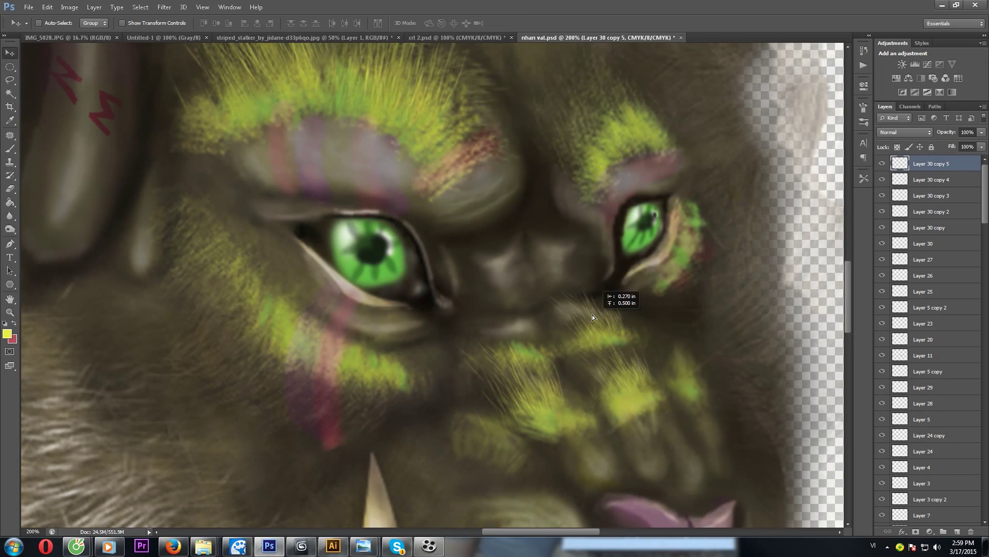
{"action": "key", "text": "Delete"}
{"action": "key", "text": "Delete"}
Step: Move and rotate strand copies along the cheek and onto the neck fur
{"action": "scroll", "coordinate": [509, 322], "scroll_direction": "down", "scroll_amount": 3}
{"action": "scroll", "coordinate": [580, 327], "scroll_direction": "up", "scroll_amount": 1}
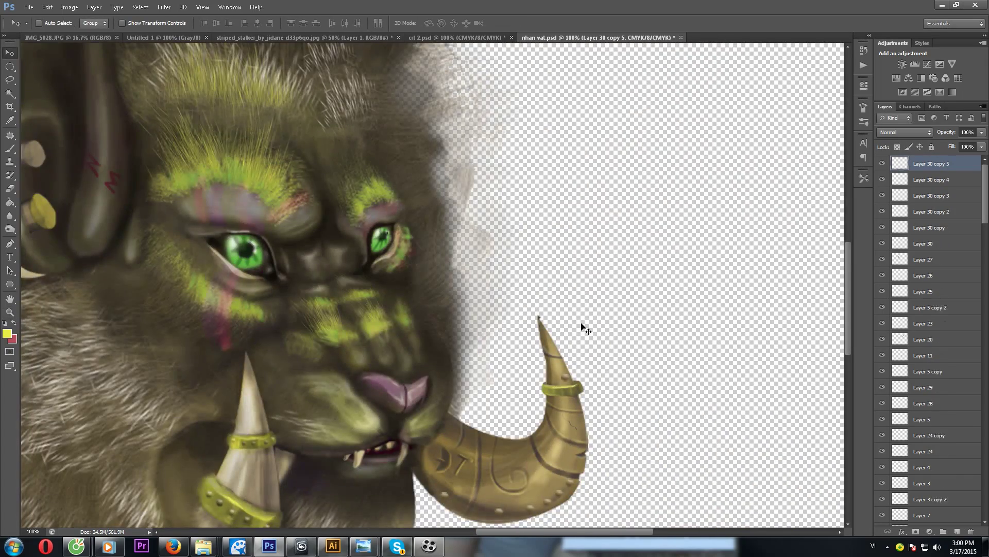
{"action": "left_click_drag", "start_coordinate": [571, 275], "coordinate": [636, 286]}
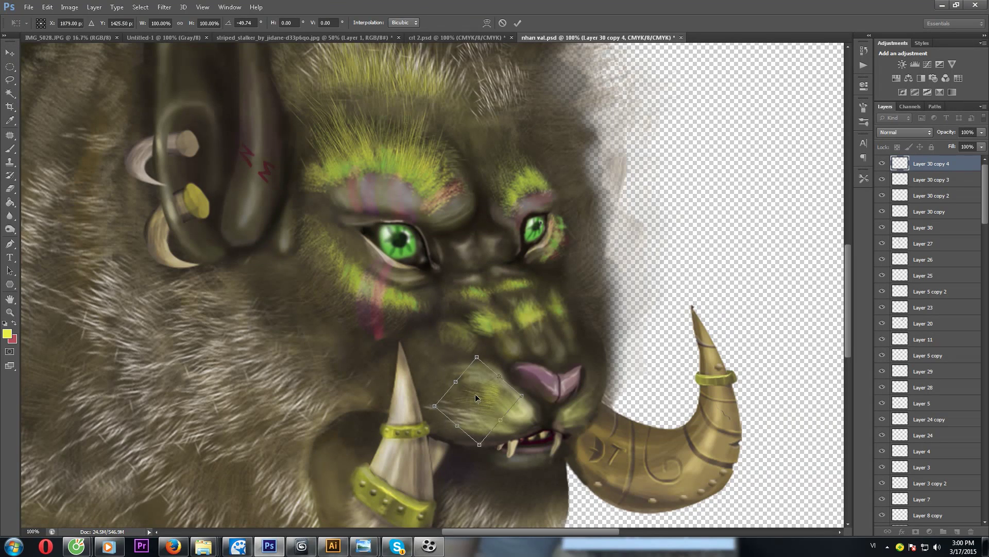
{"action": "left_click_drag", "start_coordinate": [478, 403], "coordinate": [506, 391]}
{"action": "key", "text": "e"}
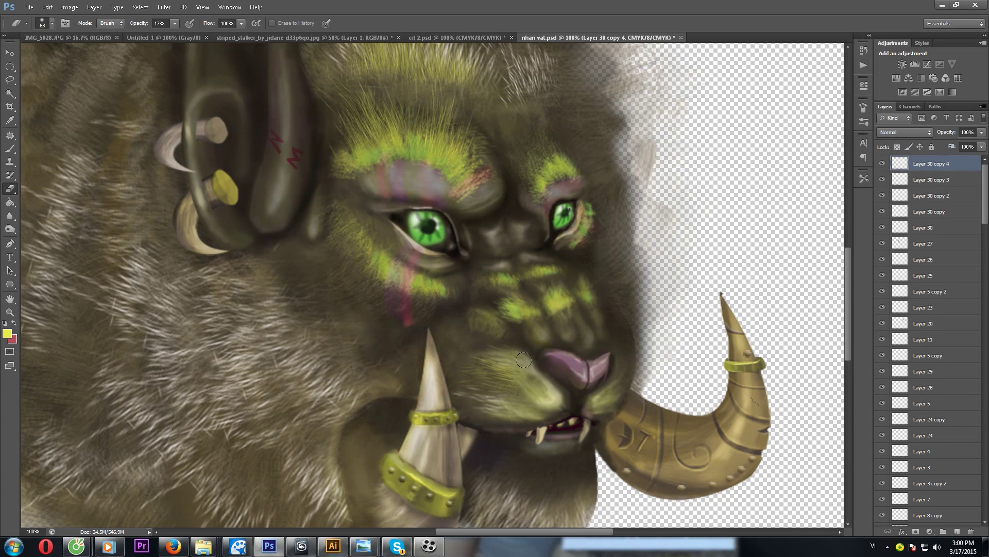
{"action": "key", "text": "v"}
{"action": "left_click_drag", "start_coordinate": [457, 325], "coordinate": [515, 292]}
{"action": "mouse_move", "coordinate": [331, 304]}
{"action": "left_mouse_down"}
{"action": "mouse_move", "coordinate": [317, 275]}
{"action": "mouse_move", "coordinate": [357, 353]}
{"action": "mouse_move", "coordinate": [396, 390]}
{"action": "left_mouse_up"}
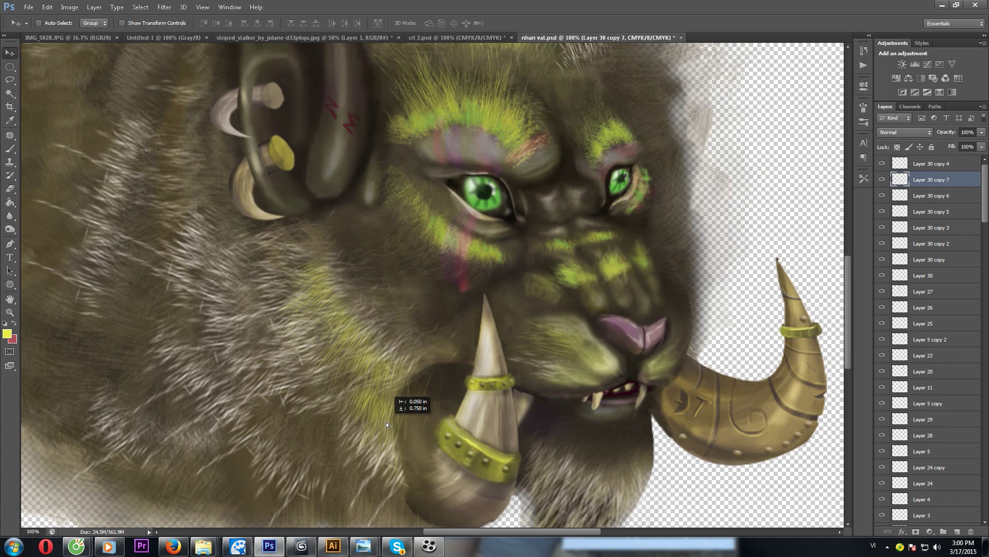
{"action": "mouse_move", "coordinate": [386, 423]}
{"action": "left_mouse_down"}
{"action": "mouse_move", "coordinate": [284, 340]}
{"action": "mouse_move", "coordinate": [321, 394]}
{"action": "mouse_move", "coordinate": [297, 252]}
{"action": "mouse_move", "coordinate": [344, 256]}
{"action": "left_mouse_up"}
{"action": "mouse_move", "coordinate": [228, 285]}
{"action": "left_mouse_down"}
{"action": "mouse_move", "coordinate": [149, 240]}
{"action": "mouse_move", "coordinate": [214, 302]}
{"action": "left_mouse_up"}
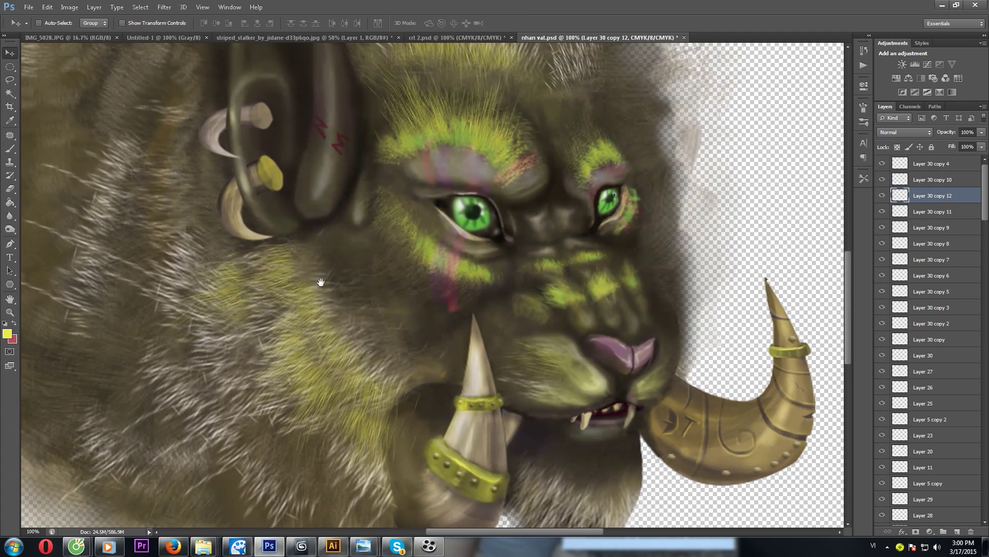
Step: Select the fur strand copy layers, temporarily hiding and restoring the earliest copies
{"action": "left_click", "coordinate": [933, 259], "text": "shift"}
{"action": "left_click", "coordinate": [884, 279], "text": "shift"}
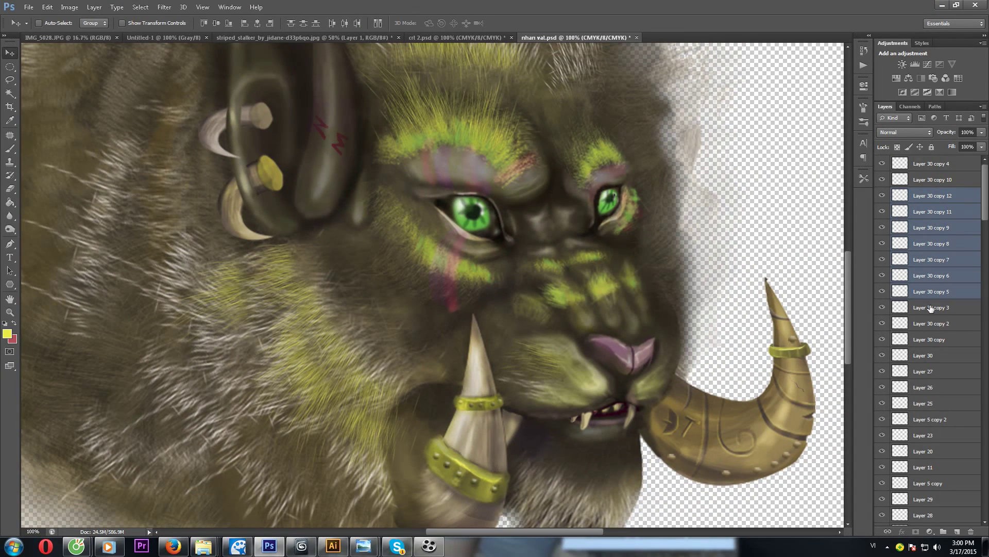
{"action": "left_click", "coordinate": [925, 355], "text": "shift"}
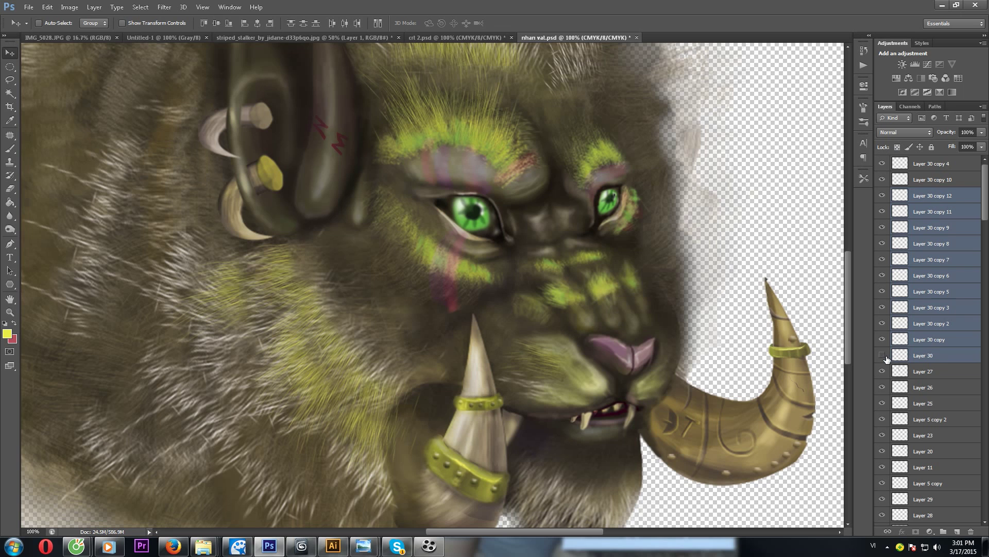
{"action": "left_click_drag", "start_coordinate": [881, 340], "coordinate": [882, 307]}
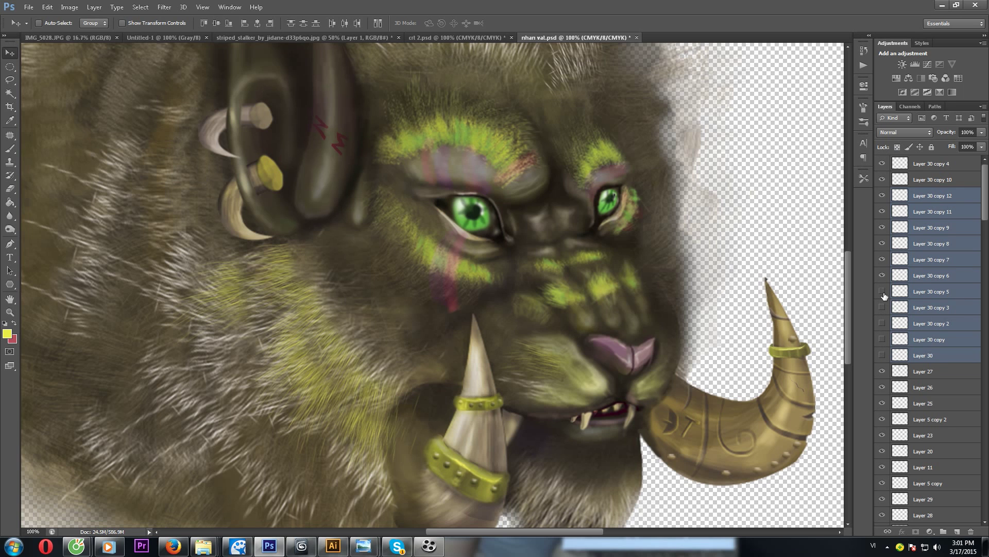
{"action": "left_click", "coordinate": [928, 323], "text": "shift"}
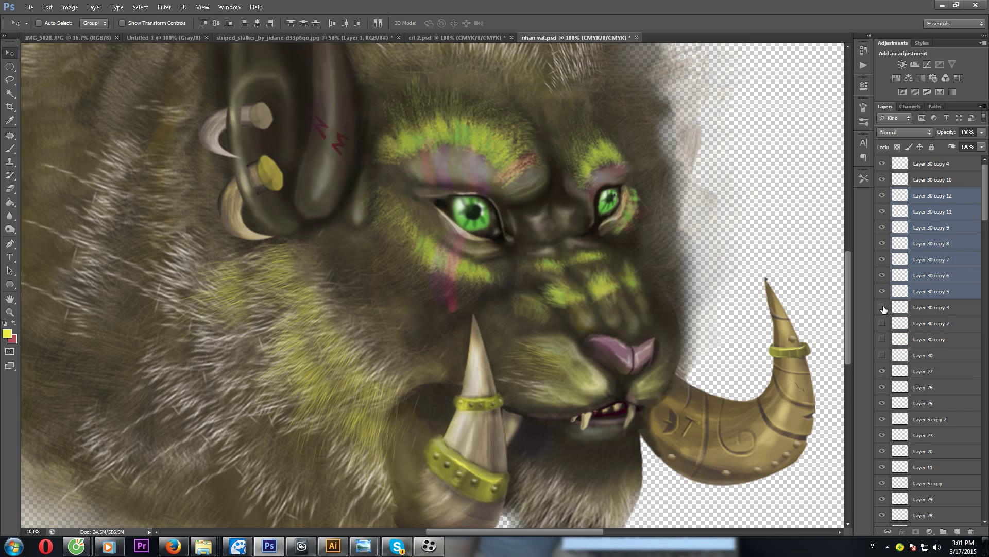
{"action": "left_click_drag", "start_coordinate": [884, 308], "coordinate": [882, 355]}
Step: Merge the selected fur copies and lower the fur layers' saturation to -24
{"action": "key", "text": "ctrl+e"}
{"action": "key", "text": "ctrl+u"}
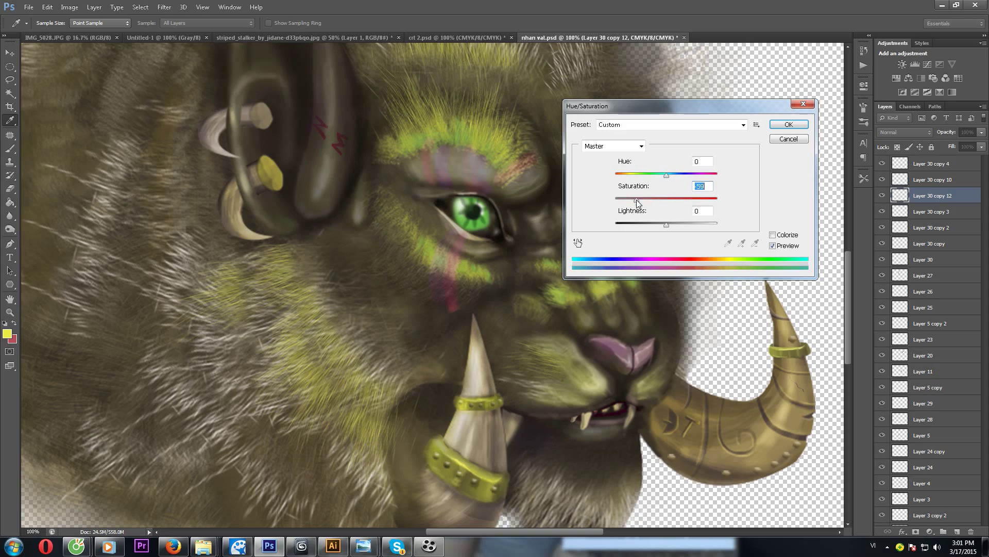
{"action": "key", "text": "Return"}
{"action": "key", "text": "alt+bracketright"}
{"action": "key", "text": "ctrl+u"}
{"action": "left_click_drag", "start_coordinate": [666, 199], "coordinate": [653, 200]}
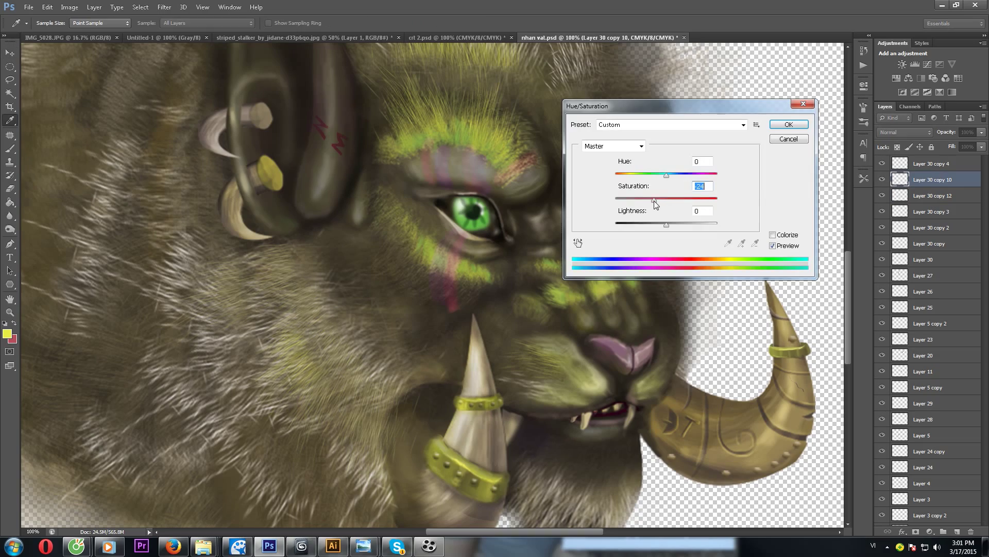
{"action": "key", "text": "Return"}
Step: Duplicate the fur-stroke layer and shift the copy to a new spot on the face
{"action": "key", "text": "z"}
{"action": "left_click_drag", "start_coordinate": [464, 258], "coordinate": [446, 272]}
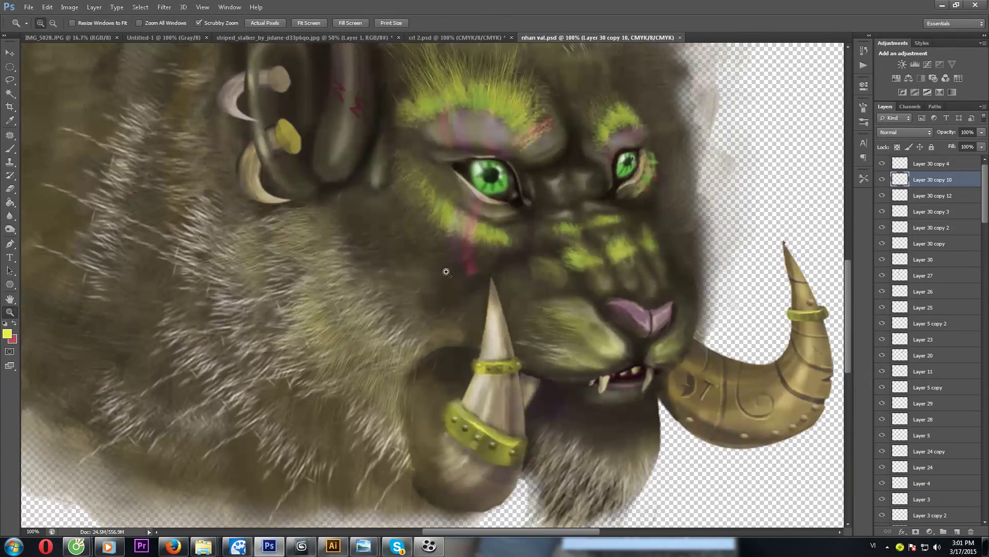
{"action": "key", "text": "ctrl+j"}
{"action": "key", "text": "v"}
{"action": "left_click_drag", "start_coordinate": [201, 204], "coordinate": [292, 243]}
Step: Duplicate the fur-stroke layer three times, placing copies over the cheek and neck fur
{"action": "key", "text": "ctrl+j"}
{"action": "key", "text": "ctrl+j"}
{"action": "key", "text": "ctrl+j"}
{"action": "left_click_drag", "start_coordinate": [422, 371], "coordinate": [292, 221]}
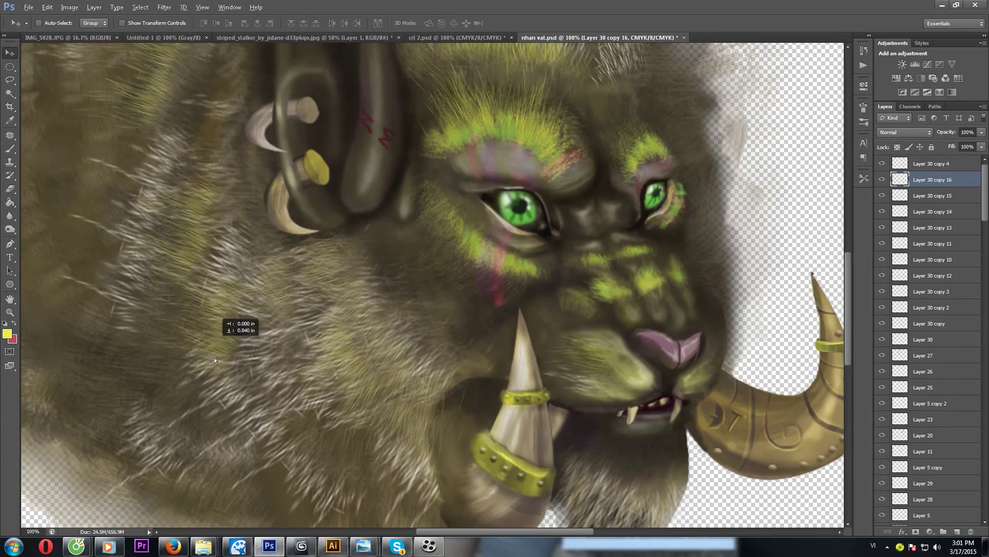
{"action": "key", "text": "ctrl+j"}
{"action": "key", "text": "ctrl+j"}
{"action": "left_click_drag", "start_coordinate": [215, 359], "coordinate": [340, 383]}
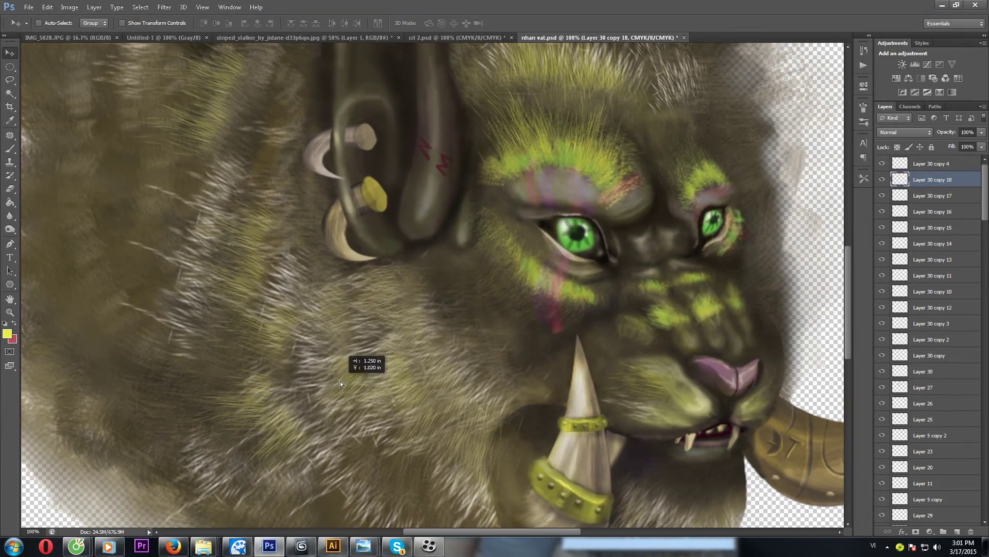
{"action": "key", "text": "ctrl+j"}
{"action": "key", "text": "ctrl+j"}
{"action": "left_click_drag", "start_coordinate": [253, 302], "coordinate": [362, 441]}
{"action": "left_click_drag", "start_coordinate": [286, 349], "coordinate": [348, 345]}
{"action": "key", "text": "ctrl+minus"}
Step: Duplicate a fur copy, darken it with Curves, and rotate it to follow the head
{"action": "key", "text": "v"}
{"action": "key", "text": "ctrl+j"}
{"action": "key", "text": "ctrl+m"}
{"action": "left_click_drag", "start_coordinate": [825, 164], "coordinate": [845, 134]}
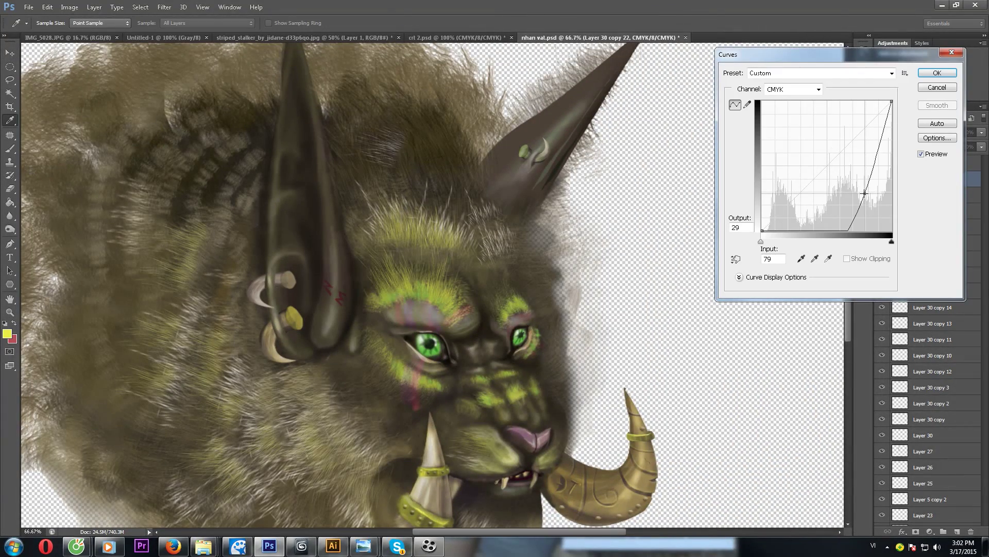
{"action": "key", "text": "Escape"}
{"action": "key", "text": "ctrl+t"}
{"action": "left_click_drag", "start_coordinate": [504, 142], "coordinate": [570, 205]}
{"action": "key", "text": "Return"}
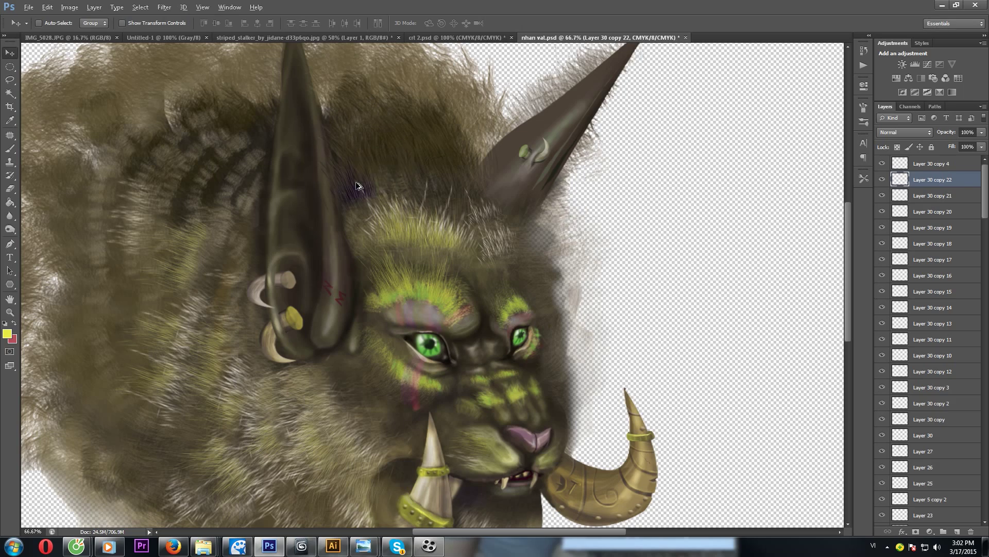
{"action": "key", "text": "ctrl+t"}
{"action": "key", "text": "Return"}
Step: Darken the brow fur strokes further with a Curves adjustment
{"action": "key", "text": "ctrl+plus"}
{"action": "key", "text": "ctrl+plus"}
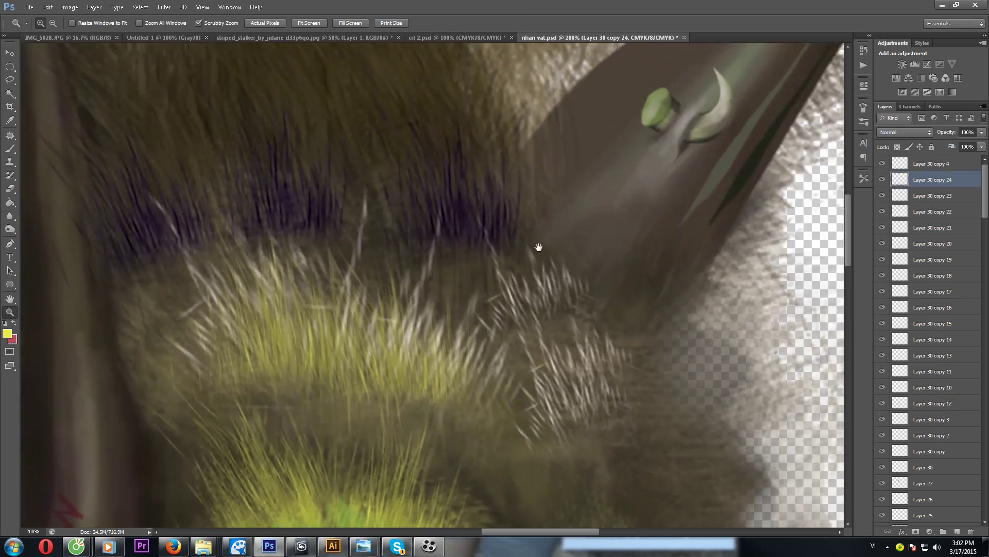
{"action": "key", "text": "ctrl+m"}
{"action": "left_click_drag", "start_coordinate": [815, 189], "coordinate": [804, 155]}
{"action": "key", "text": "Return"}
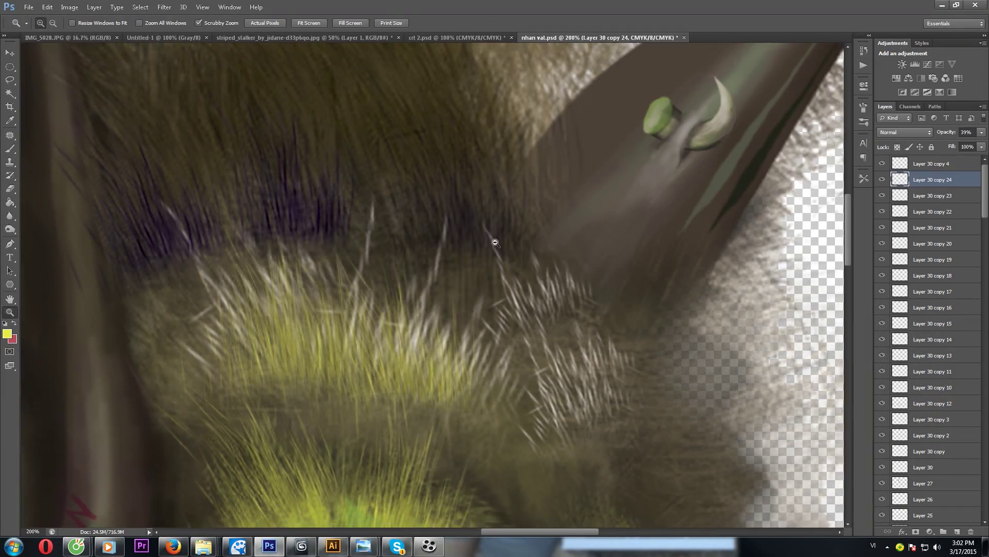
{"action": "key", "text": "ctrl+minus"}
Step: Set a fur copy to 39% opacity and spread copies along the brow, eye and face
{"action": "key", "text": "3"}
{"action": "key", "text": "9"}
{"action": "left_click_drag", "start_coordinate": [343, 236], "coordinate": [498, 341]}
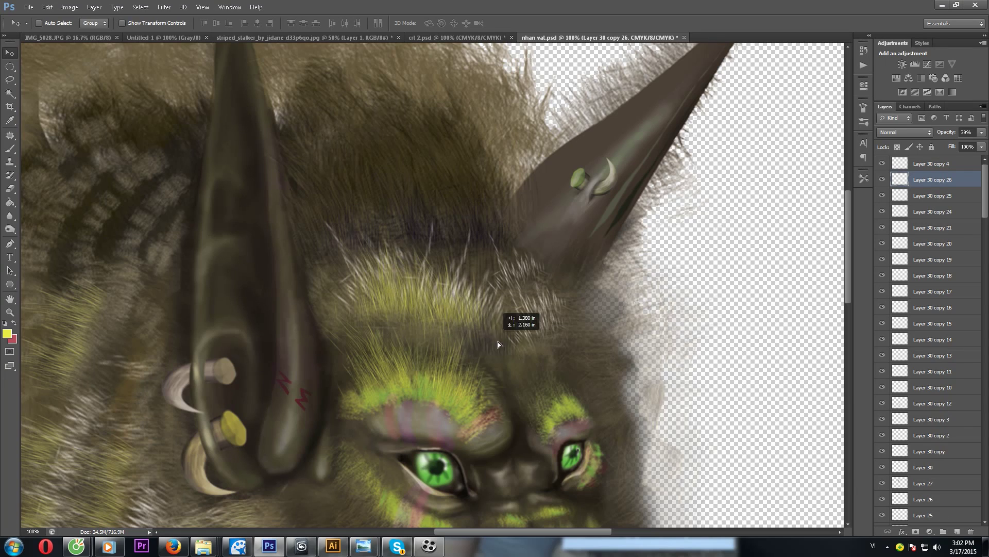
{"action": "left_click_drag", "start_coordinate": [547, 386], "coordinate": [564, 361]}
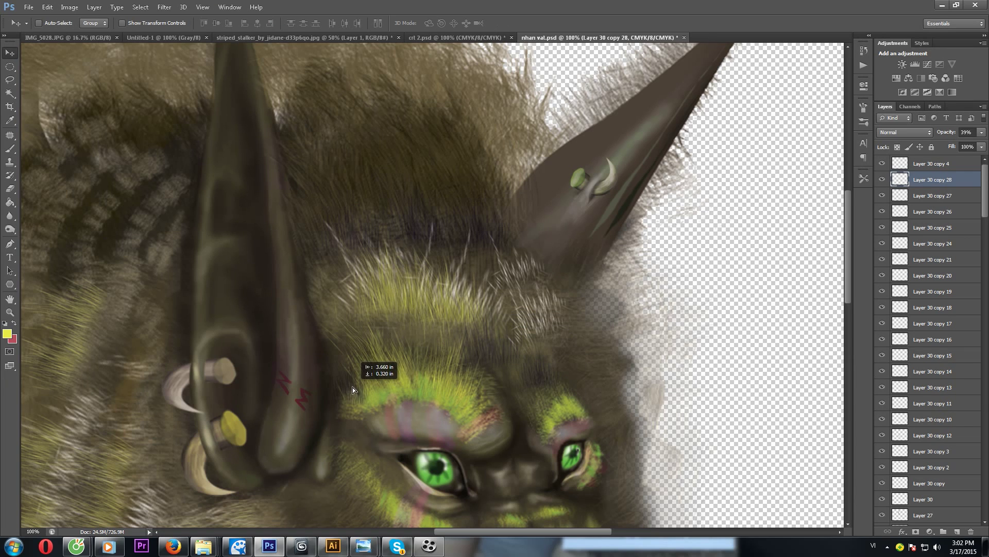
{"action": "left_click_drag", "start_coordinate": [353, 388], "coordinate": [330, 360]}
{"action": "mouse_move", "coordinate": [371, 402]}
{"action": "left_mouse_down"}
{"action": "mouse_move", "coordinate": [349, 340]}
{"action": "mouse_move", "coordinate": [309, 376]}
{"action": "left_mouse_up"}
{"action": "left_click_drag", "start_coordinate": [413, 380], "coordinate": [407, 326]}
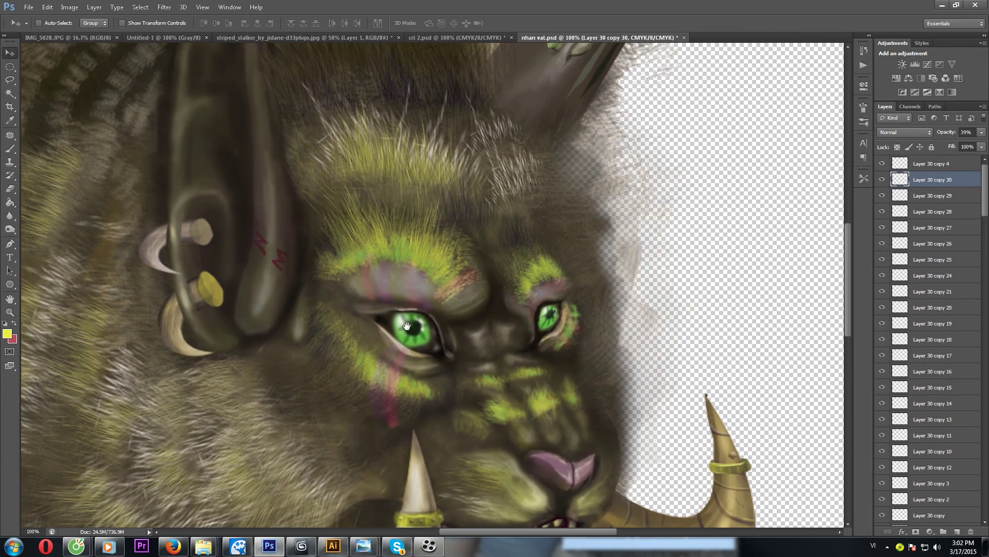
{"action": "key", "text": "ctrl+minus"}
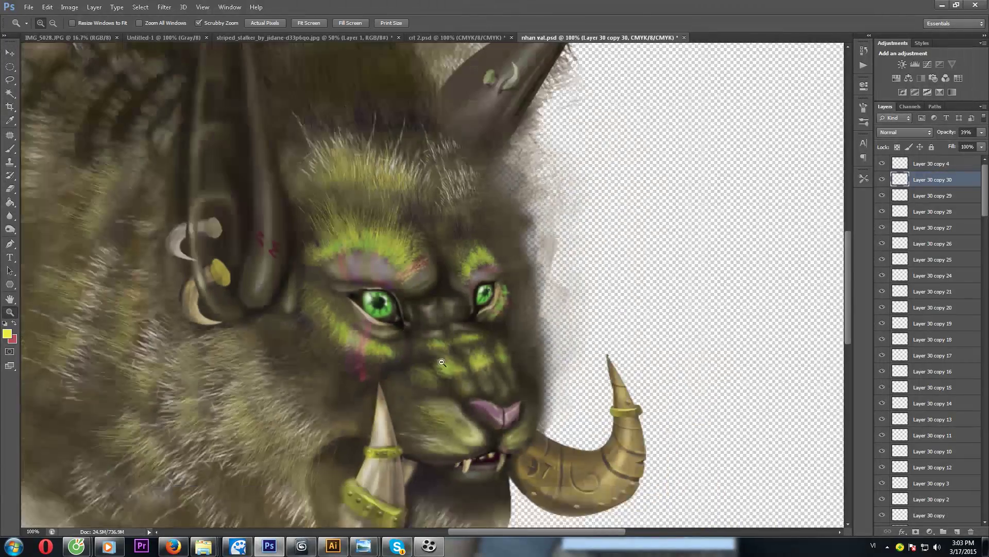
Step: Rotate the fur strokes about 3 degrees and place fur copies on the chin beard
{"action": "key", "text": "ctrl+t"}
{"action": "left_click_drag", "start_coordinate": [566, 414], "coordinate": [566, 422]}
{"action": "key", "text": "Return"}
{"action": "key", "text": "z"}
{"action": "mouse_move", "coordinate": [497, 399]}
{"action": "left_mouse_down"}
{"action": "mouse_move", "coordinate": [575, 250]}
{"action": "mouse_move", "coordinate": [456, 263]}
{"action": "left_mouse_up"}
{"action": "left_click", "coordinate": [456, 263]}
{"action": "key", "text": "v"}
{"action": "left_click_drag", "start_coordinate": [428, 341], "coordinate": [286, 330]}
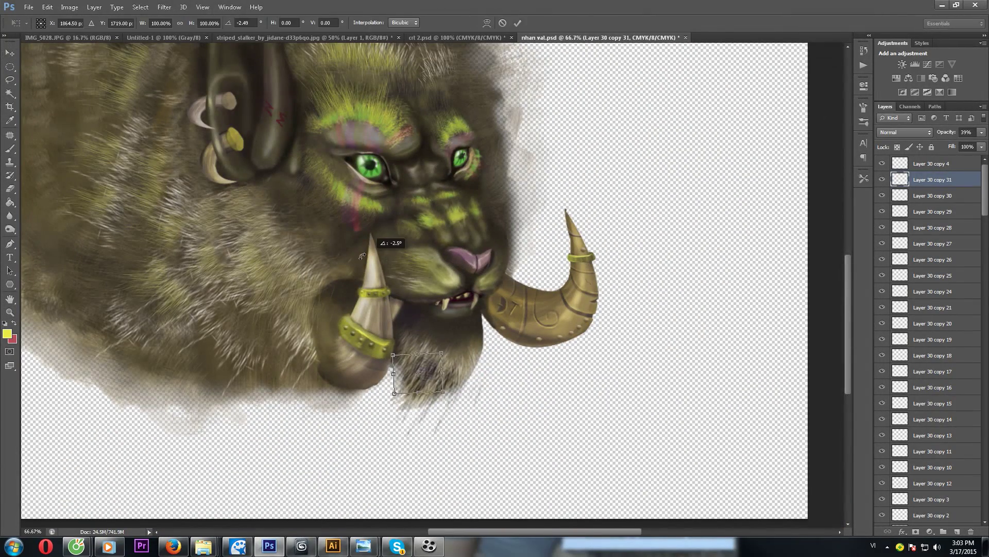
{"action": "mouse_move", "coordinate": [143, 246]}
{"action": "left_mouse_down"}
{"action": "mouse_move", "coordinate": [227, 247]}
{"action": "mouse_move", "coordinate": [168, 255]}
{"action": "left_mouse_up"}
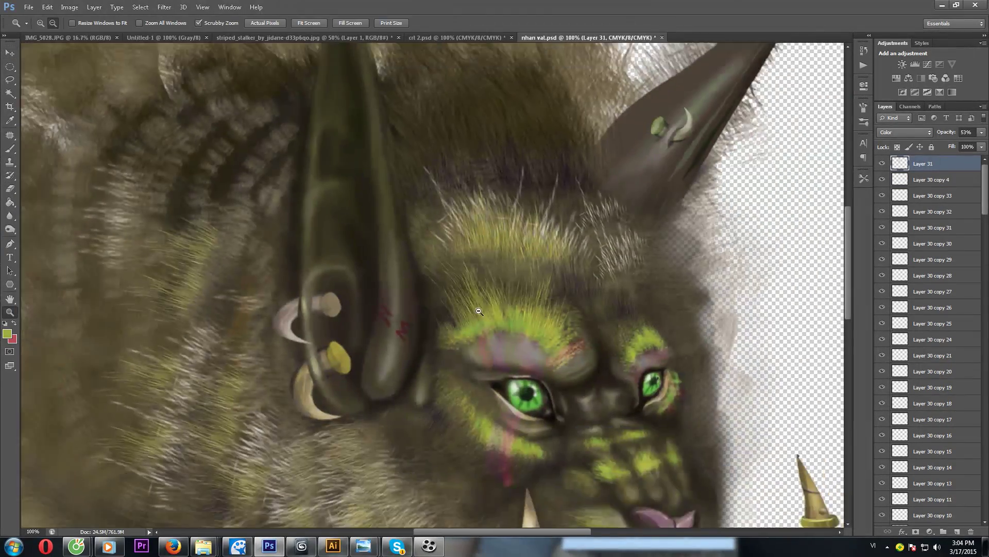
Step: Paint a pale yellow wash over the face on a new layer
{"action": "left_click", "coordinate": [479, 311], "text": "alt"}
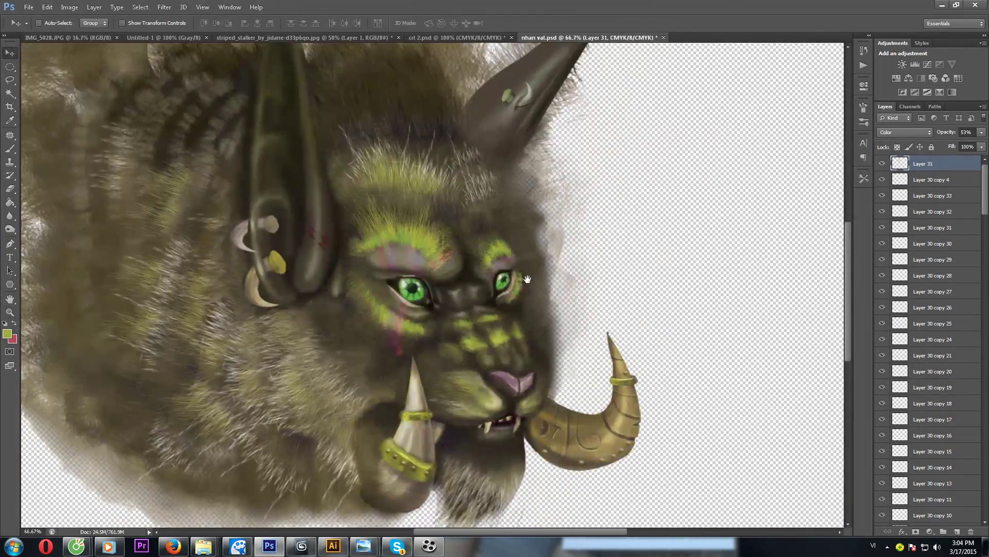
{"action": "left_click_drag", "start_coordinate": [478, 311], "coordinate": [559, 298]}
{"action": "key", "text": "b"}
{"action": "right_click", "coordinate": [532, 239]}
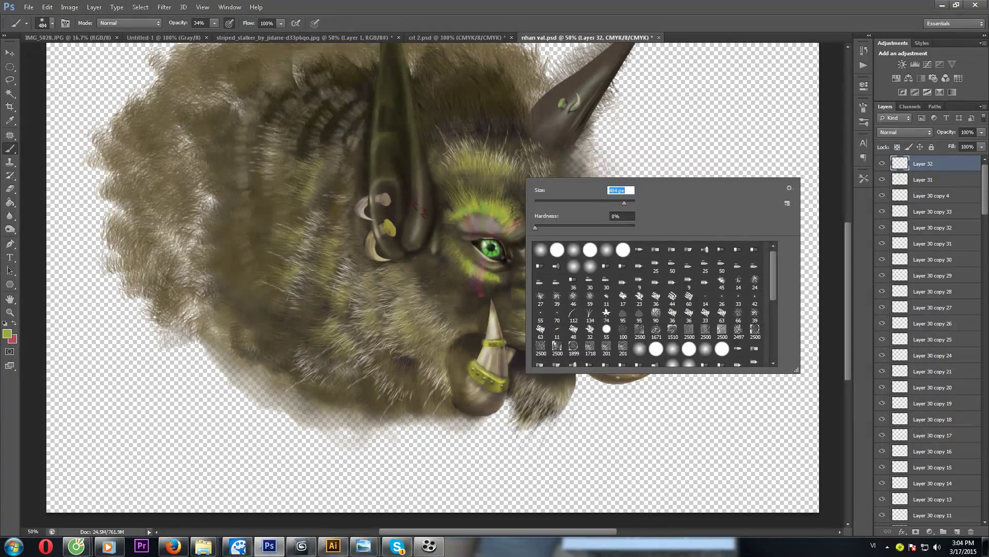
{"action": "left_click", "coordinate": [7, 334]}
{"action": "left_click", "coordinate": [692, 168]}
{"action": "left_click_drag", "start_coordinate": [404, 135], "coordinate": [541, 309]}
Step: Set the wash layer's blend mode to Color Burn at 47%
{"action": "left_click", "coordinate": [905, 131]}
{"action": "left_click", "coordinate": [902, 161]}
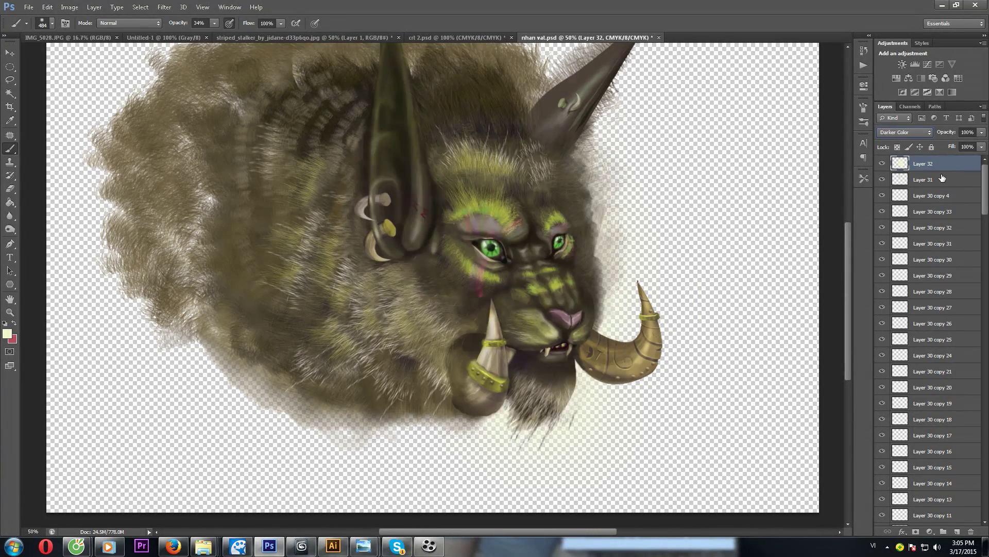
{"action": "key", "text": "Down"}
{"action": "key", "text": "Down"}
{"action": "key", "text": "Down"}
{"action": "key", "text": "Down"}
{"action": "key", "text": "Down"}
{"action": "key", "text": "Down"}
{"action": "key", "text": "Down"}
{"action": "key", "text": "Down"}
{"action": "key", "text": "Down"}
{"action": "key", "text": "Down"}
{"action": "key", "text": "Down"}
{"action": "key", "text": "Down"}
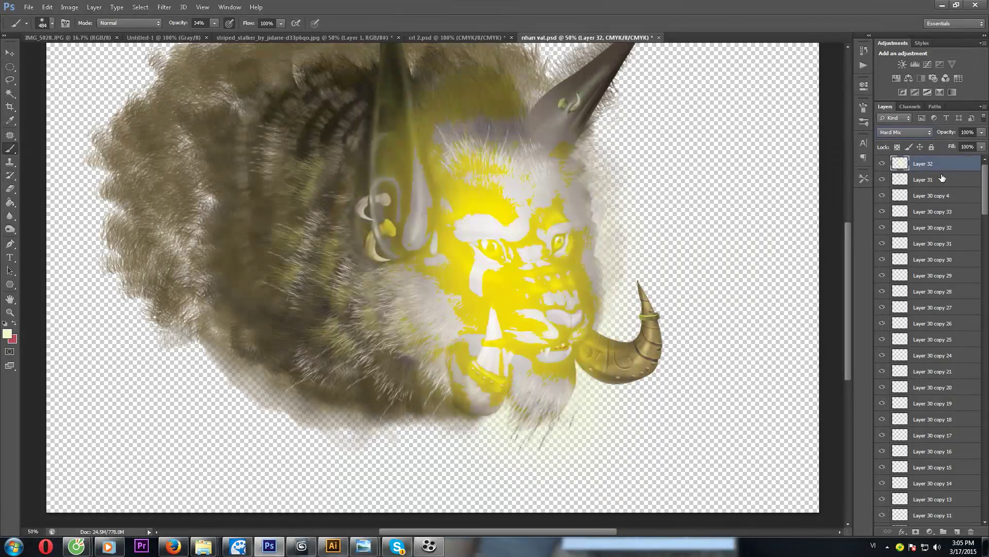
{"action": "key", "text": "Down"}
{"action": "key", "text": "Down"}
{"action": "key", "text": "Down"}
{"action": "key", "text": "Up"}
{"action": "key", "text": "Up"}
{"action": "key", "text": "Up"}
{"action": "key", "text": "Up"}
{"action": "key", "text": "Up"}
{"action": "key", "text": "Up"}
{"action": "key", "text": "Up"}
{"action": "key", "text": "Up"}
{"action": "key", "text": "Up"}
{"action": "key", "text": "Up"}
{"action": "key", "text": "Up"}
{"action": "key", "text": "Up"}
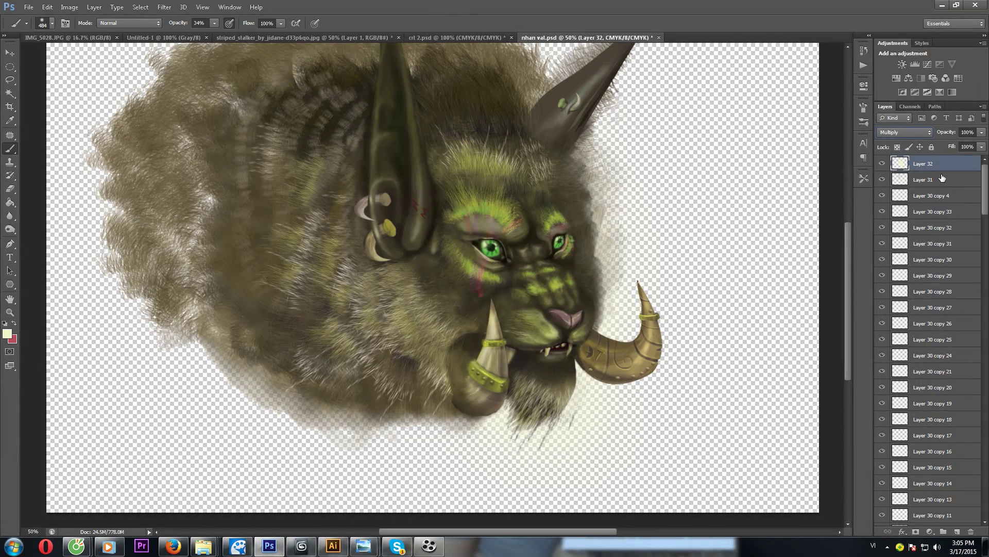
Step: Erase excess parts of the pale wash over the face
{"action": "key", "text": "e"}
{"action": "scroll", "coordinate": [524, 240], "scroll_direction": "up", "scroll_amount": 2}
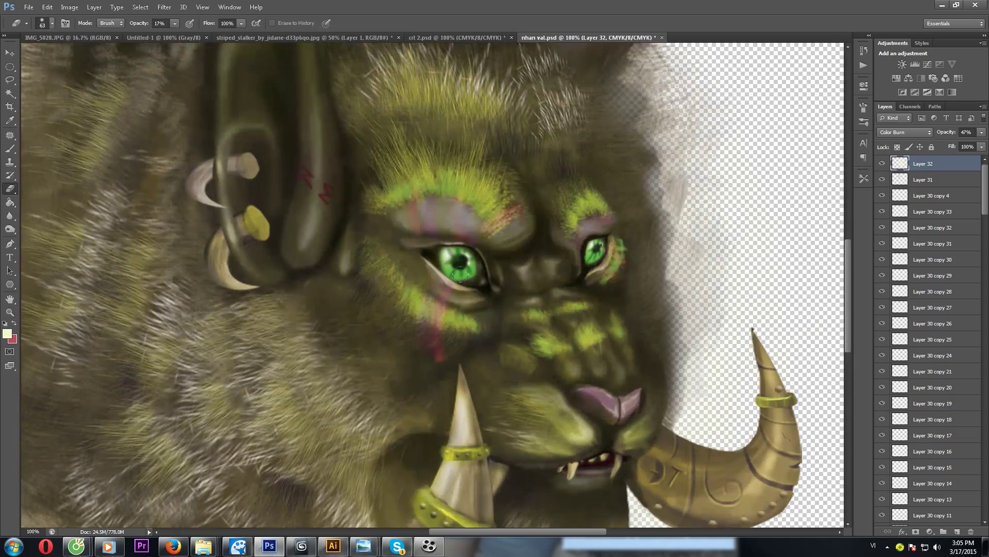
{"action": "left_click_drag", "start_coordinate": [589, 224], "coordinate": [513, 158]}
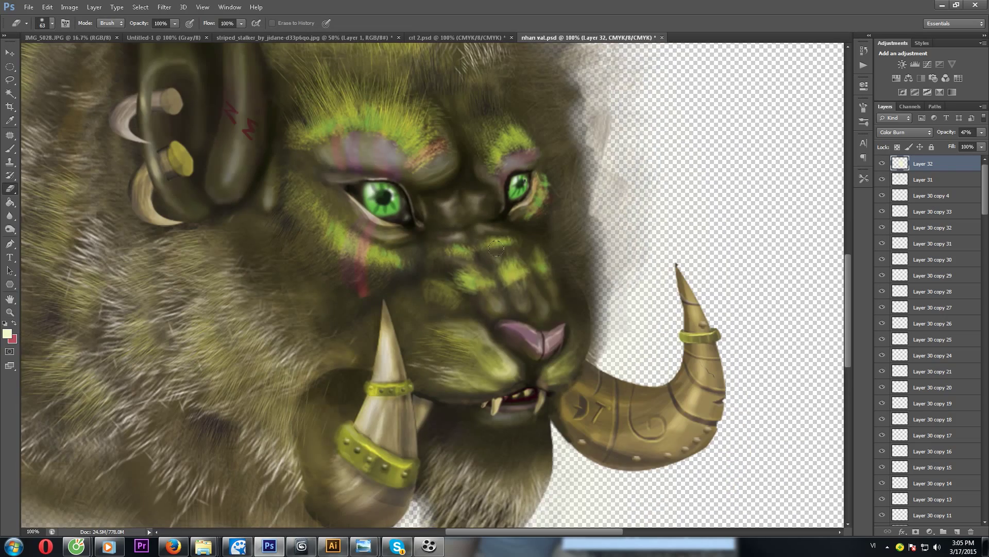
{"action": "left_click_drag", "start_coordinate": [495, 249], "coordinate": [546, 197]}
{"action": "key", "text": "z"}
{"action": "left_click_drag", "start_coordinate": [592, 271], "coordinate": [522, 271]}
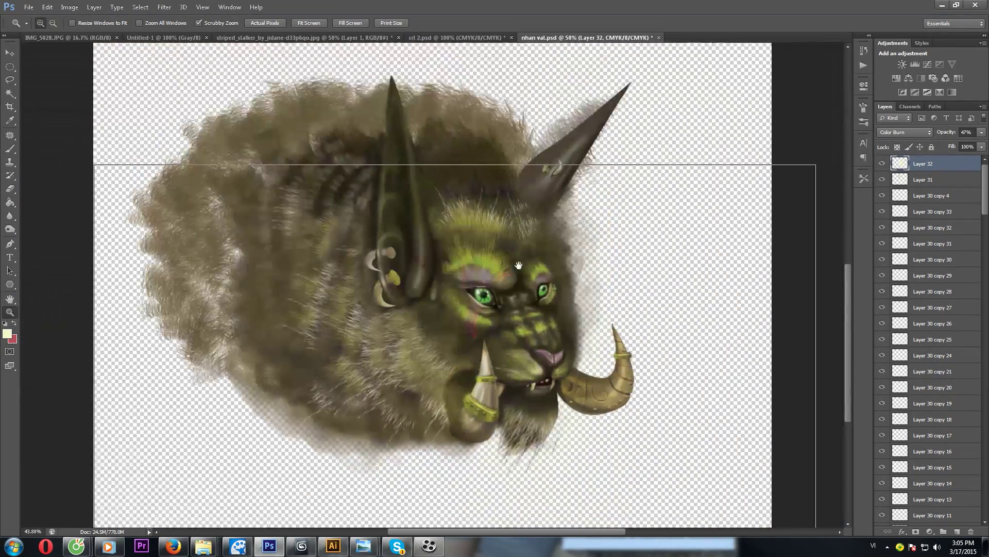
Step: Save the painting as a Photoshop PSD in the Desktop 'thi' folder
{"action": "key", "text": "ctrl+shift+s"}
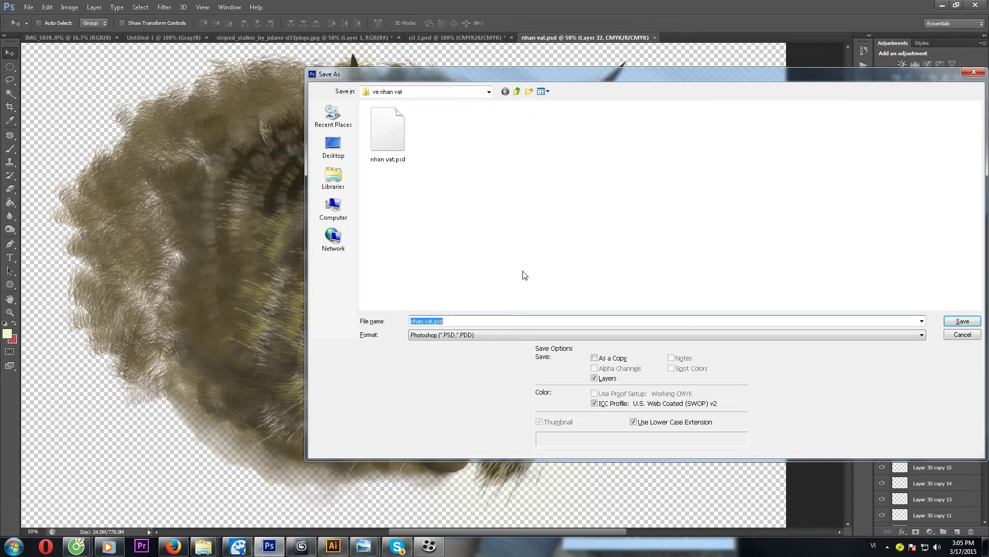
{"action": "left_click", "coordinate": [515, 333]}
{"action": "left_click", "coordinate": [515, 344]}
{"action": "left_click", "coordinate": [334, 146]}
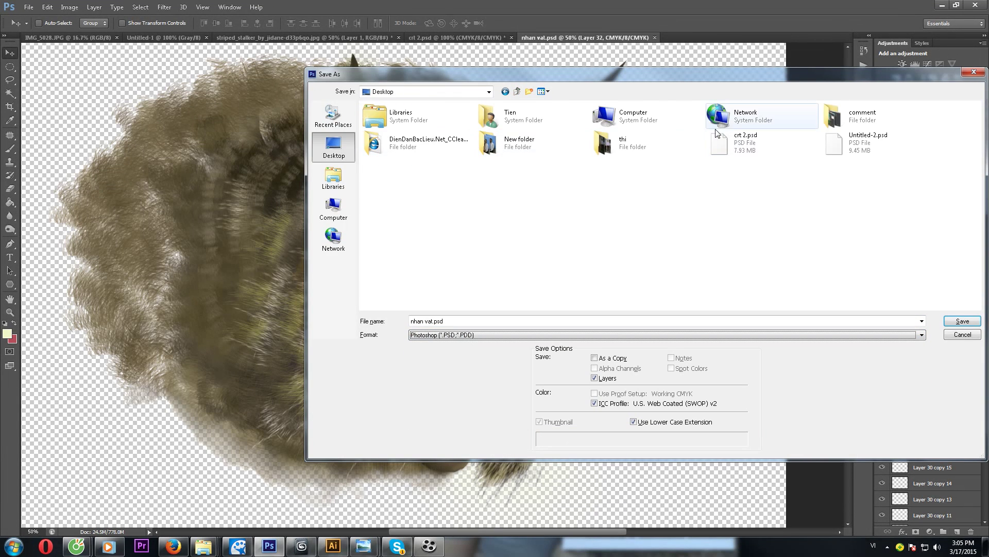
{"action": "double_click", "coordinate": [620, 151]}
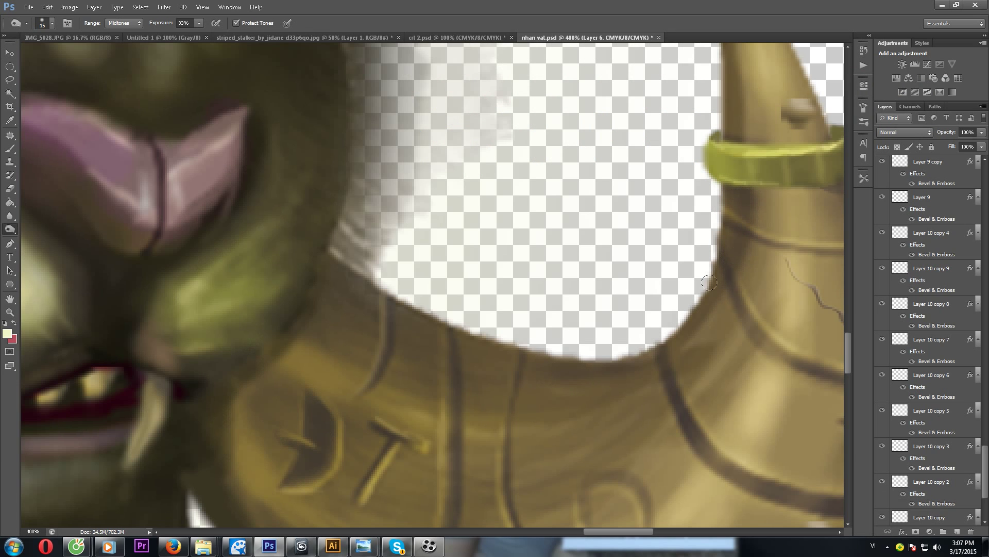
Step: Lighten the horn's inner edge and switch to the Burn tool set to Shadows
{"action": "left_click_drag", "start_coordinate": [709, 283], "coordinate": [690, 319]}
{"action": "left_click_drag", "start_coordinate": [471, 469], "coordinate": [421, 364]}
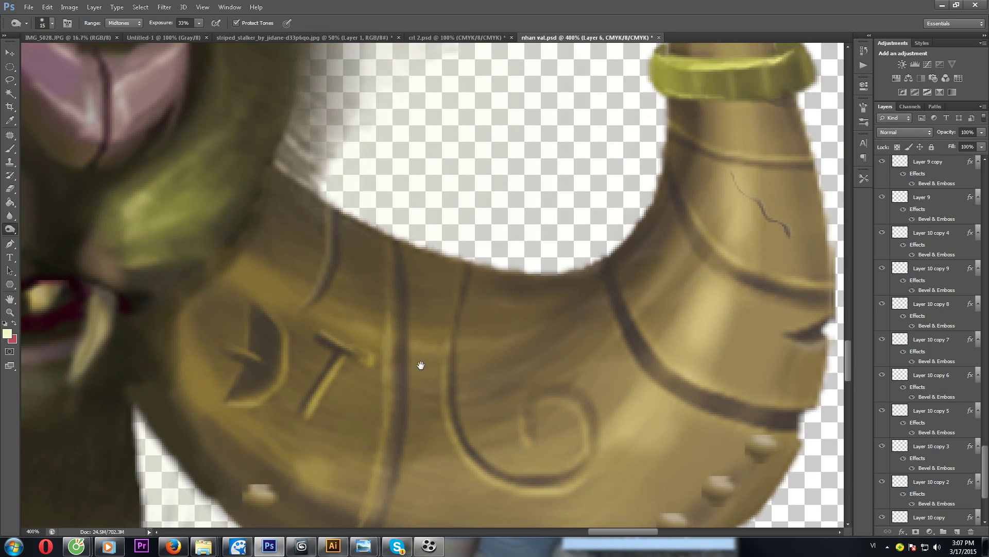
{"action": "right_click", "coordinate": [10, 229]}
{"action": "left_click", "coordinate": [44, 238]}
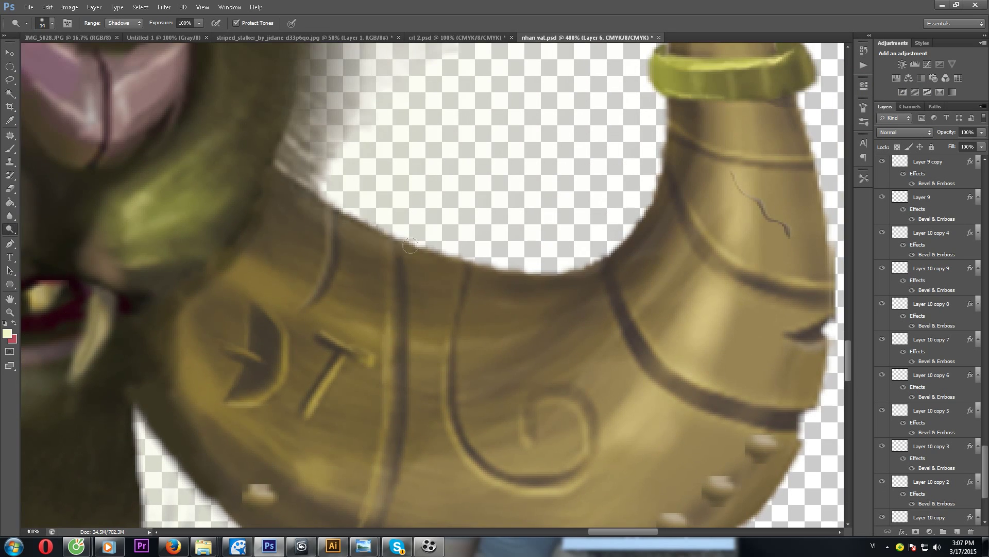
{"action": "left_click_drag", "start_coordinate": [512, 248], "coordinate": [534, 227]}
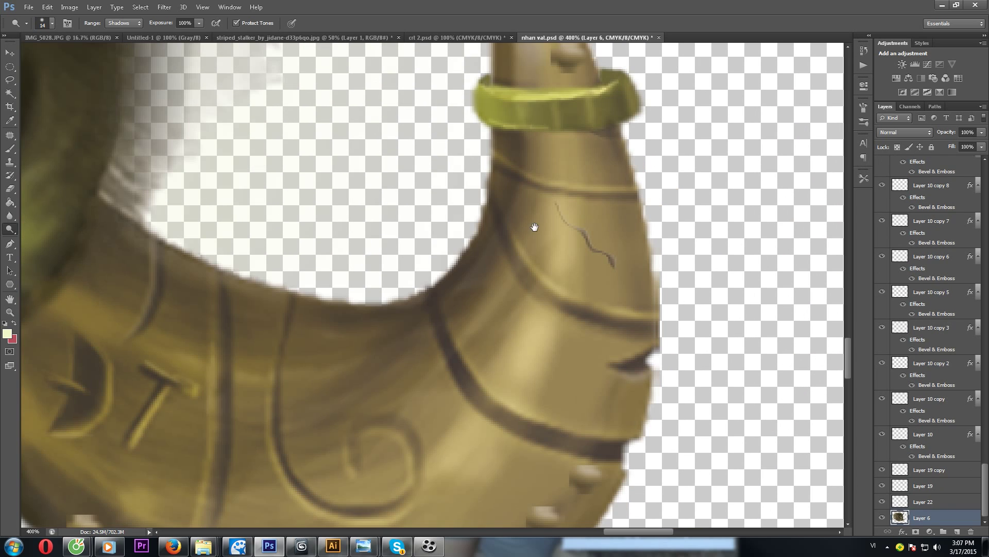
{"action": "scroll", "coordinate": [603, 203], "scroll_direction": "down", "scroll_amount": 2}
{"action": "left_click_drag", "start_coordinate": [531, 331], "coordinate": [570, 332]}
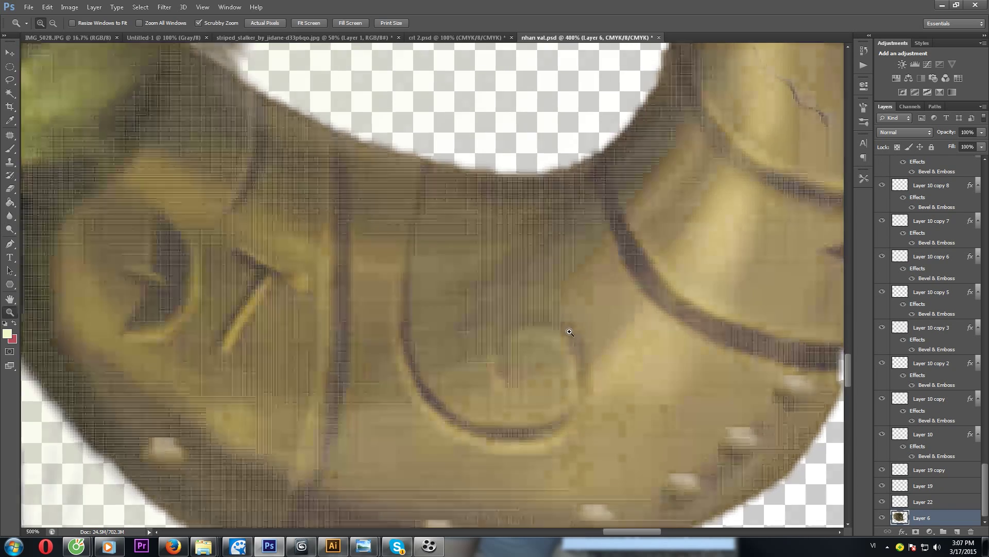
Step: Lasso the swirl engraving on the horn, burn inside it, then deselect
{"action": "key", "text": "l"}
{"action": "left_click_drag", "start_coordinate": [520, 372], "coordinate": [459, 390]}
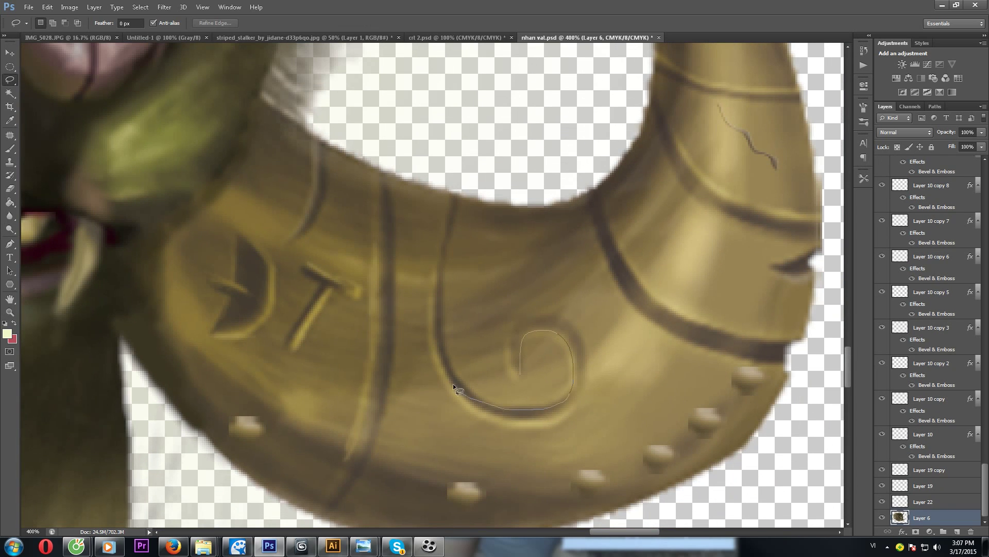
{"action": "left_click_drag", "start_coordinate": [558, 339], "coordinate": [517, 369]}
{"action": "key", "text": "o"}
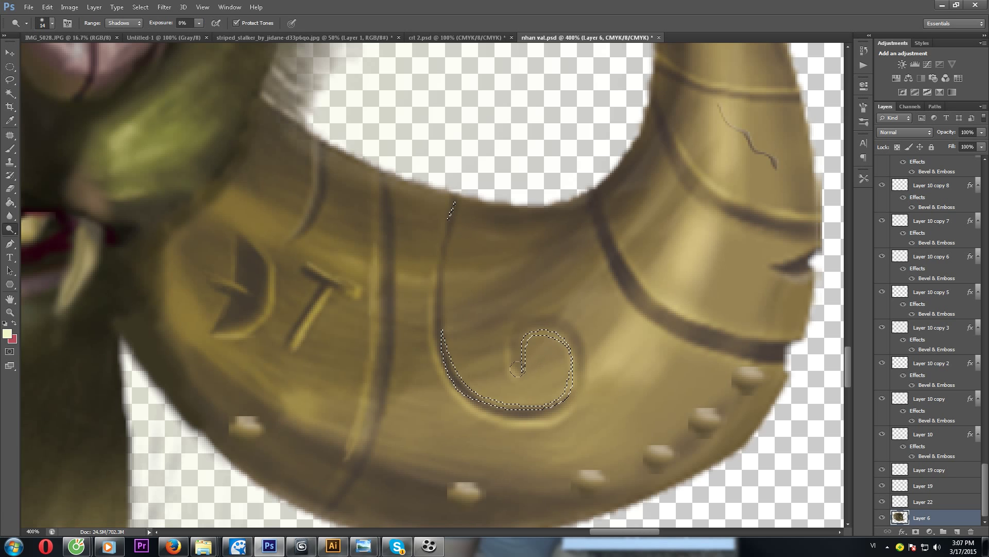
{"action": "key", "text": "v"}
{"action": "key", "text": "ctrl+d"}
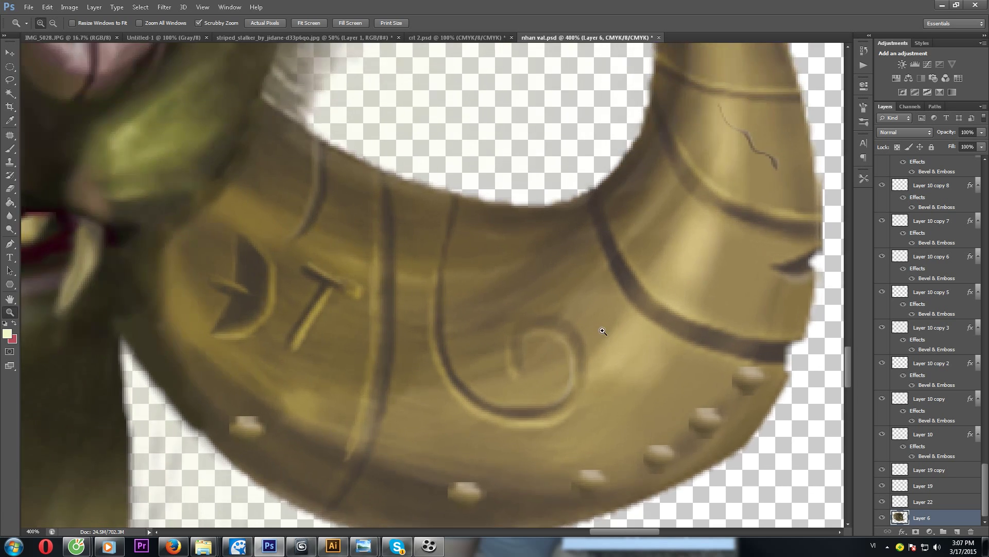
Step: Undo an accidental layer duplicate and zoom in on the mouth area
{"action": "key", "text": "ctrl+minus"}
{"action": "key", "text": "ctrl+minus"}
{"action": "left_click_drag", "start_coordinate": [508, 279], "coordinate": [591, 292]}
{"action": "key", "text": "ctrl+z"}
{"action": "key", "text": "ctrl+minus"}
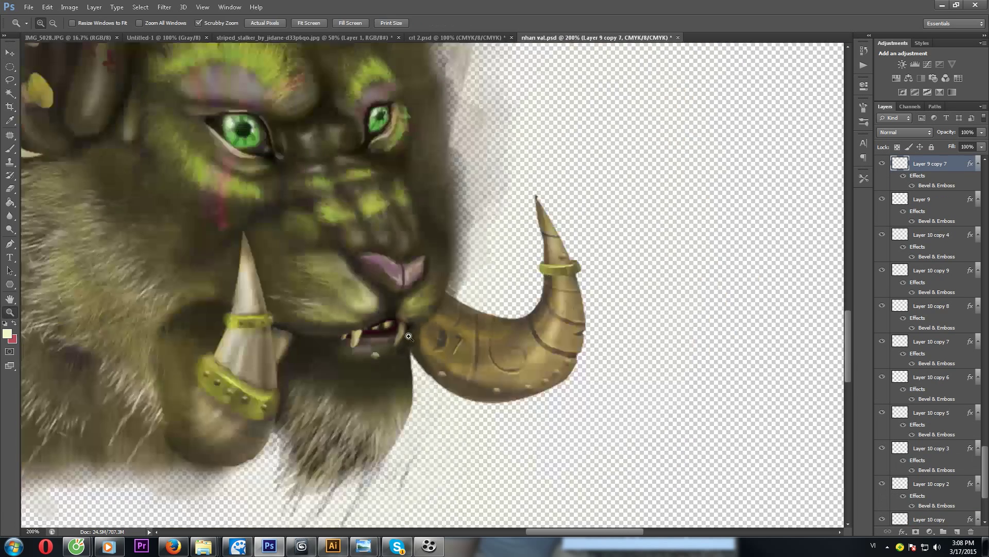
{"action": "key", "text": "z"}
{"action": "left_click_drag", "start_coordinate": [289, 195], "coordinate": [312, 195]}
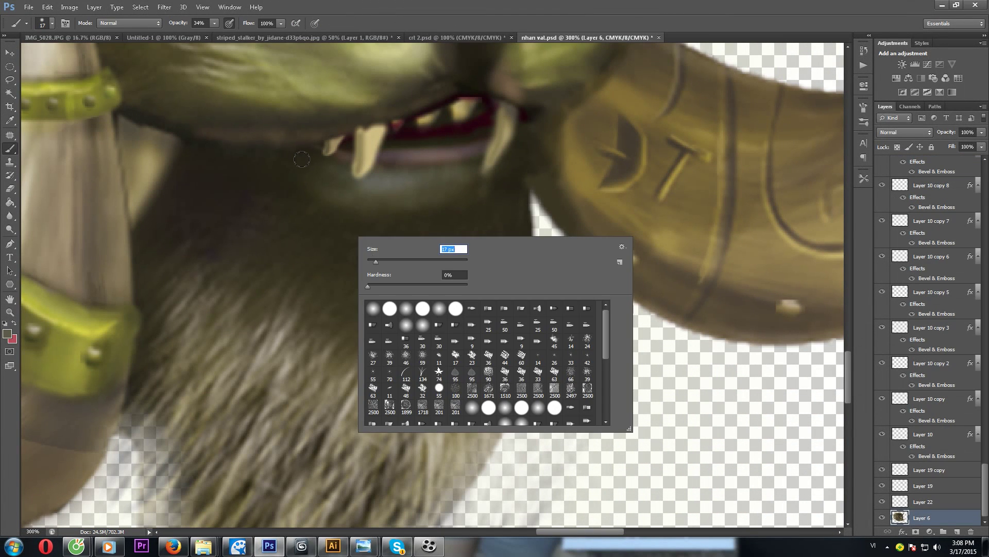
Step: Lower brush opacity to 11% and sample the dark red from inside the mouth
{"action": "left_click", "coordinate": [202, 34]}
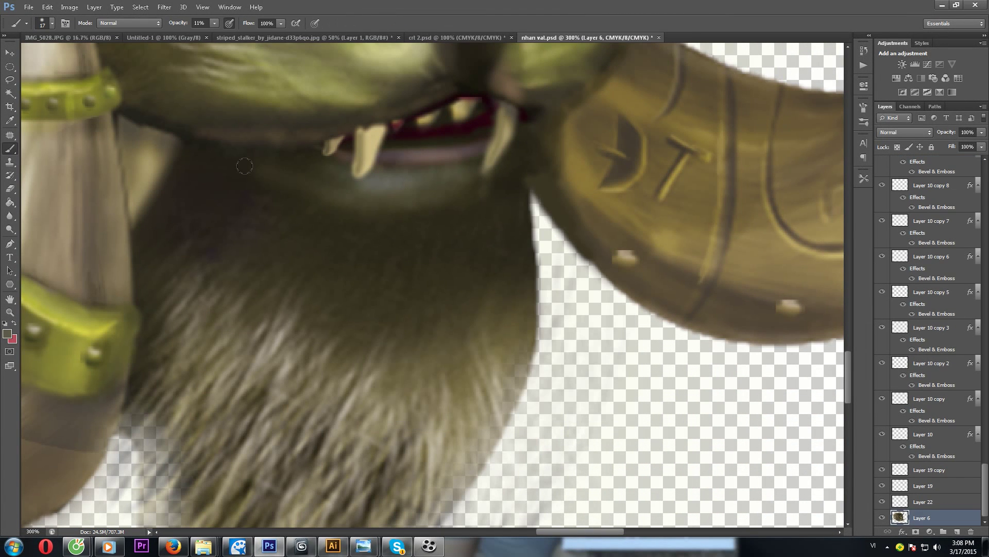
{"action": "left_click", "coordinate": [7, 333]}
{"action": "left_click", "coordinate": [691, 168]}
{"action": "mouse_move", "coordinate": [292, 176]}
{"action": "left_mouse_down"}
{"action": "mouse_move", "coordinate": [342, 253]}
{"action": "mouse_move", "coordinate": [315, 281]}
{"action": "left_mouse_up"}
{"action": "left_click", "coordinate": [524, 243], "text": "alt"}
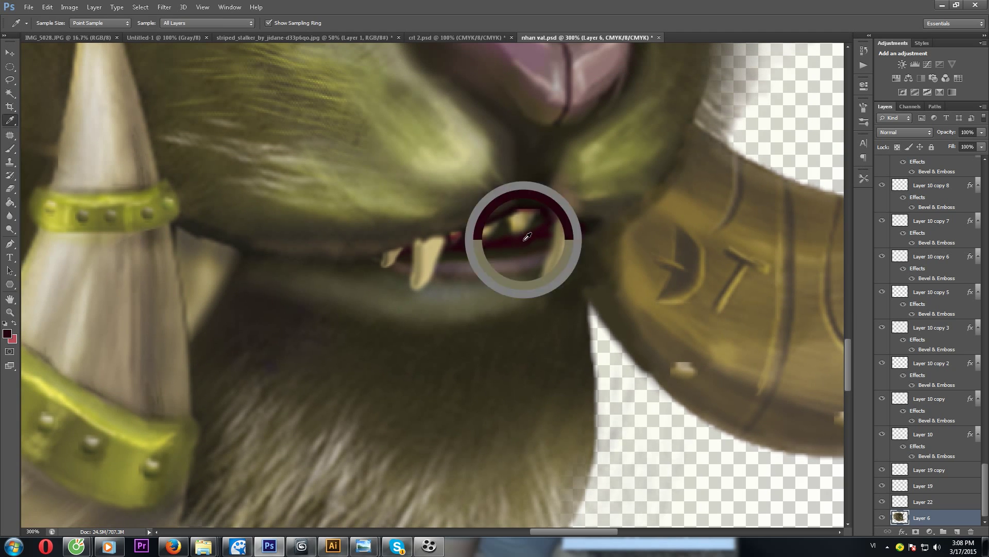
{"action": "left_click_drag", "start_coordinate": [408, 254], "coordinate": [367, 292]}
Step: Paint darker shadows under the lips with the sampled mouth red
{"action": "left_click_drag", "start_coordinate": [518, 282], "coordinate": [644, 215]}
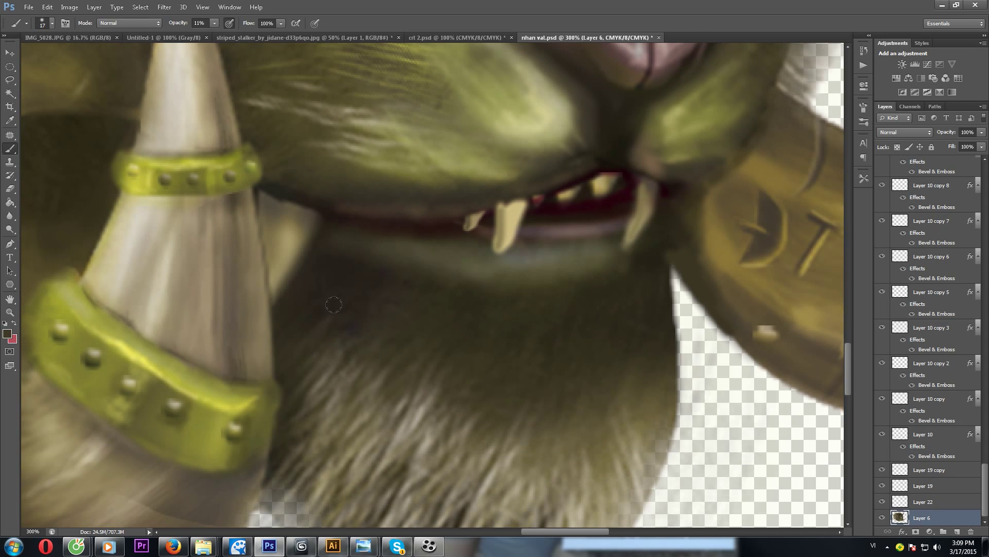
{"action": "scroll", "coordinate": [334, 304], "scroll_direction": "down", "scroll_amount": 1}
{"action": "key", "text": "z"}
{"action": "scroll", "coordinate": [587, 402], "scroll_direction": "down", "scroll_amount": 3}
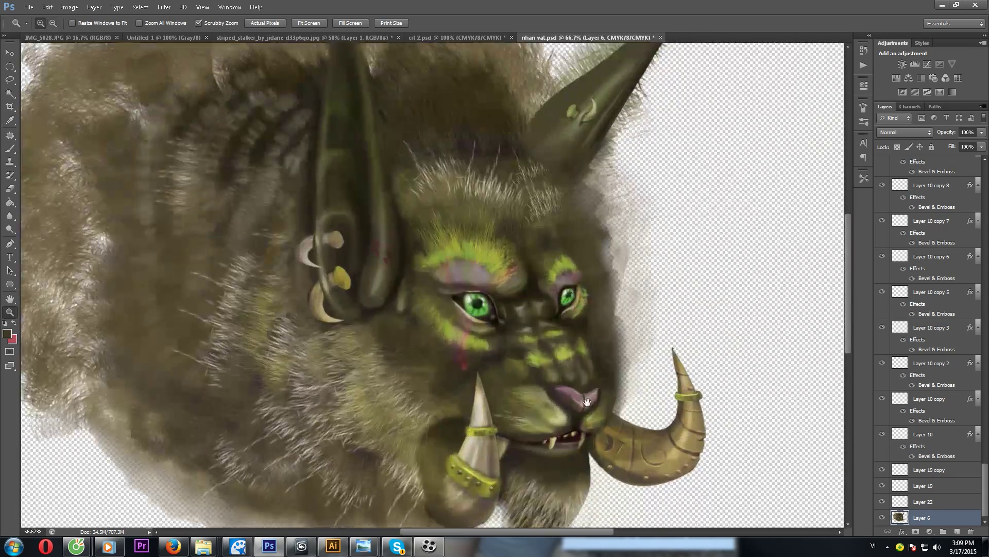
{"action": "scroll", "coordinate": [587, 402], "scroll_direction": "up", "scroll_amount": 1}
{"action": "scroll", "coordinate": [495, 342], "scroll_direction": "up", "scroll_amount": 2}
{"action": "key", "text": "i"}
{"action": "key", "text": "b"}
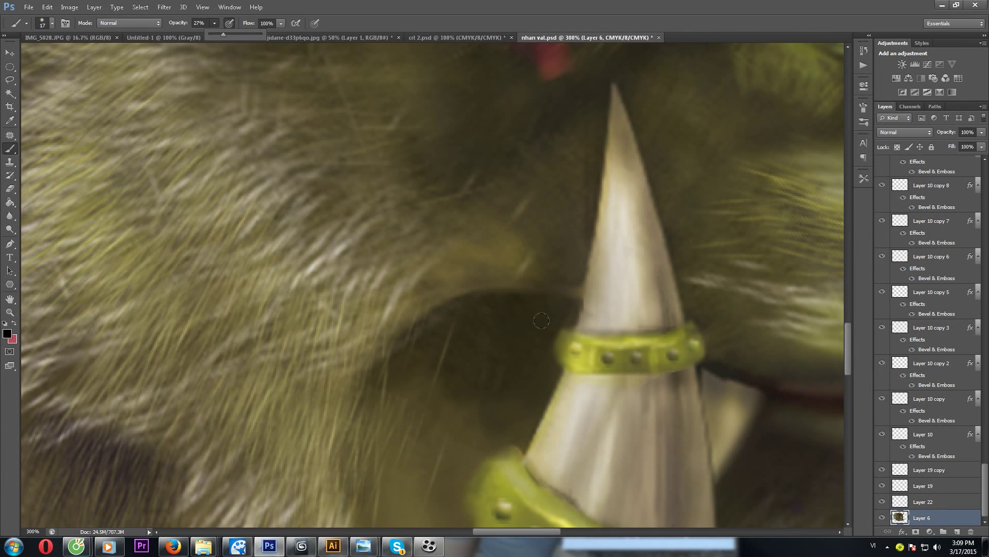
Step: Lasso the fur beside the left tusk's ring and brush a deep shadow inside
{"action": "key", "text": "l"}
{"action": "left_click_drag", "start_coordinate": [583, 298], "coordinate": [567, 333]}
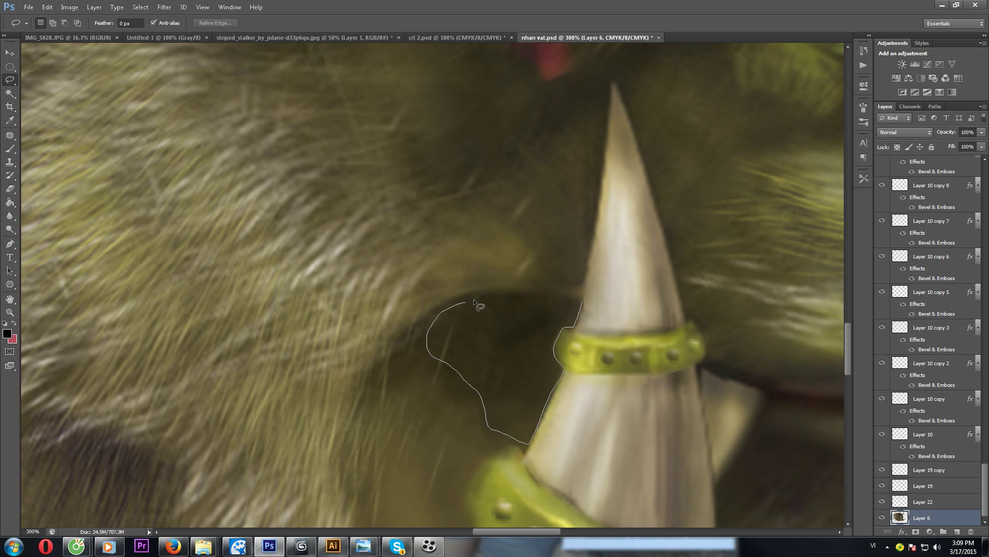
{"action": "key", "text": "b"}
{"action": "left_click_drag", "start_coordinate": [509, 312], "coordinate": [564, 317]}
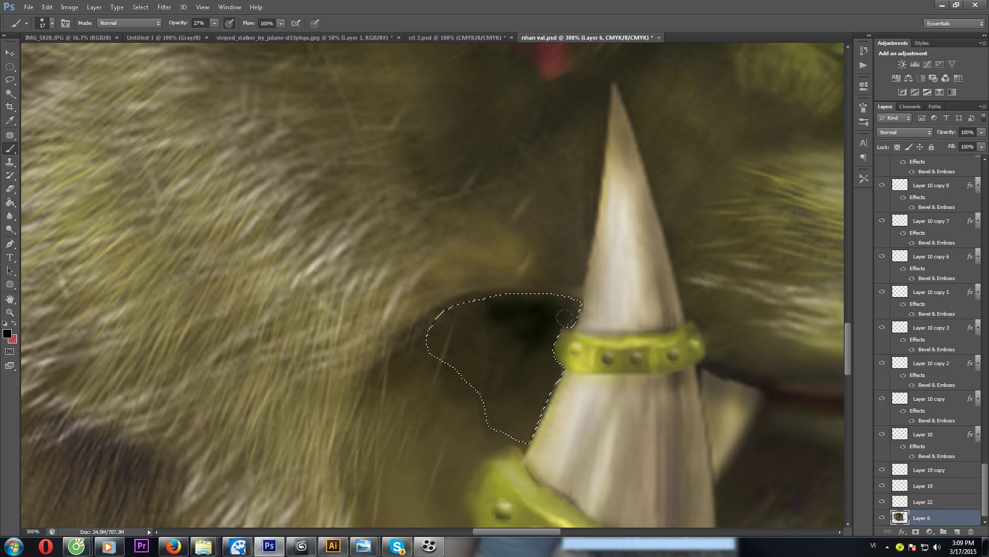
{"action": "mouse_move", "coordinate": [482, 340]}
{"action": "left_mouse_down"}
{"action": "mouse_move", "coordinate": [492, 316]}
{"action": "mouse_move", "coordinate": [382, 302]}
{"action": "left_mouse_up"}
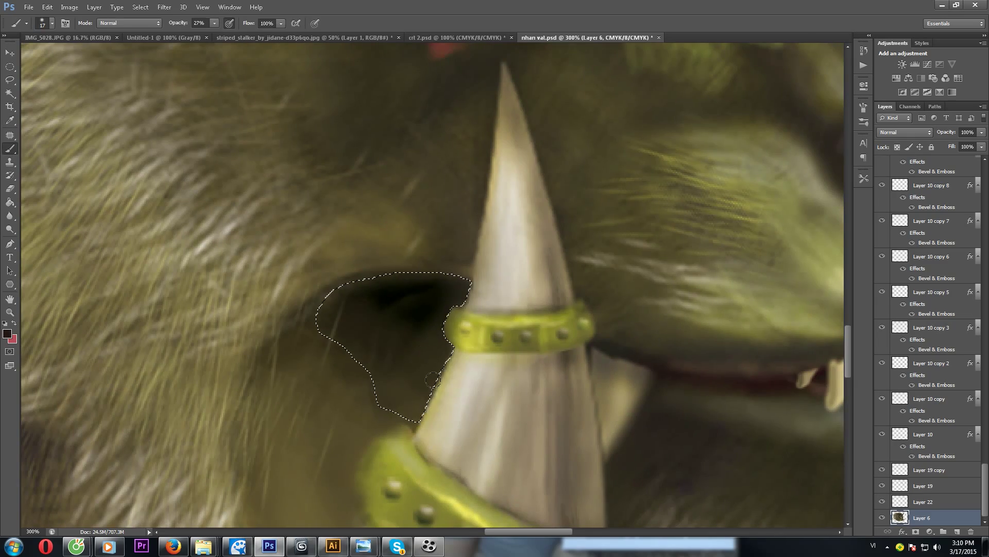
{"action": "left_click_drag", "start_coordinate": [432, 380], "coordinate": [528, 304]}
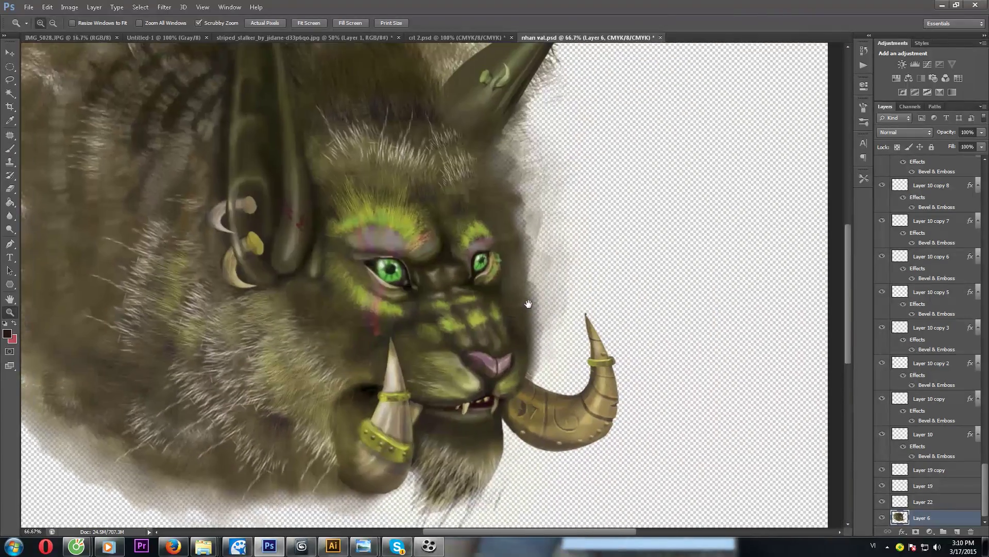
{"action": "key", "text": "ctrl+minus"}
{"action": "key", "text": "ctrl+minus"}
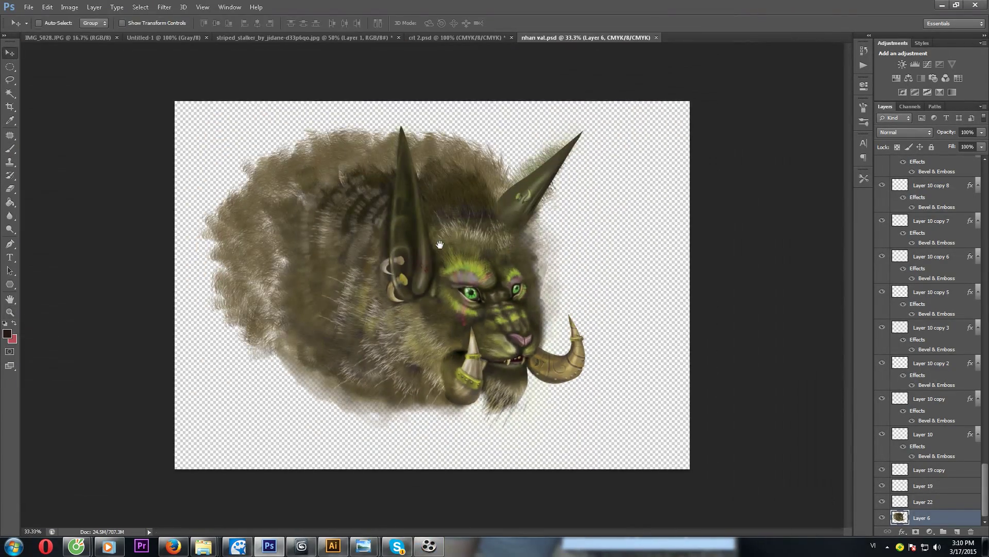
Step: Add the artist's name with 'THANKS ALL' as text, enlarge it, and move it bottom-left
{"action": "key", "text": "ctrl+plus"}
{"action": "key", "text": "t"}
{"action": "left_click", "coordinate": [590, 224]}
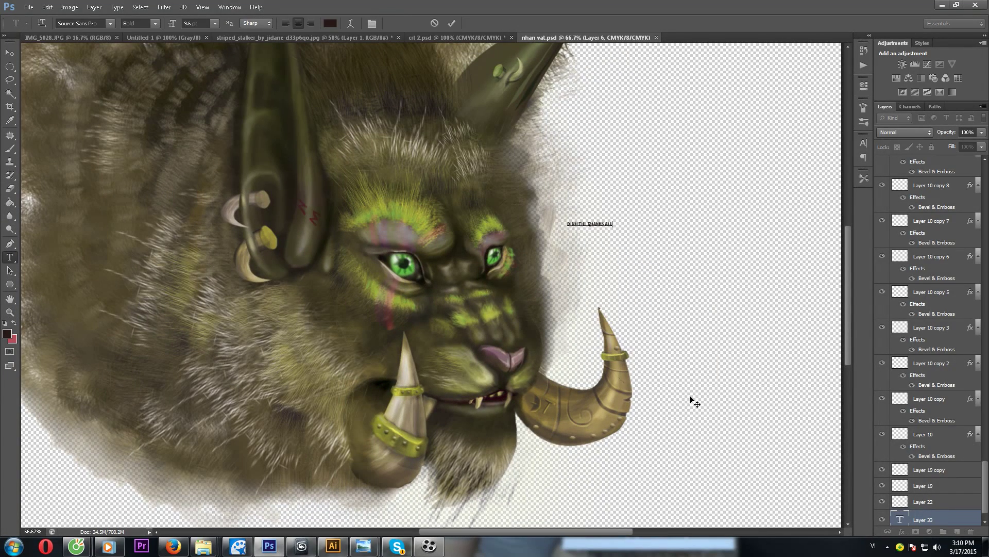
{"action": "key", "text": "ctrl+a"}
{"action": "left_click_drag", "start_coordinate": [613, 221], "coordinate": [693, 80]}
{"action": "key", "text": "v"}
{"action": "left_click_drag", "start_coordinate": [593, 232], "coordinate": [476, 183]}
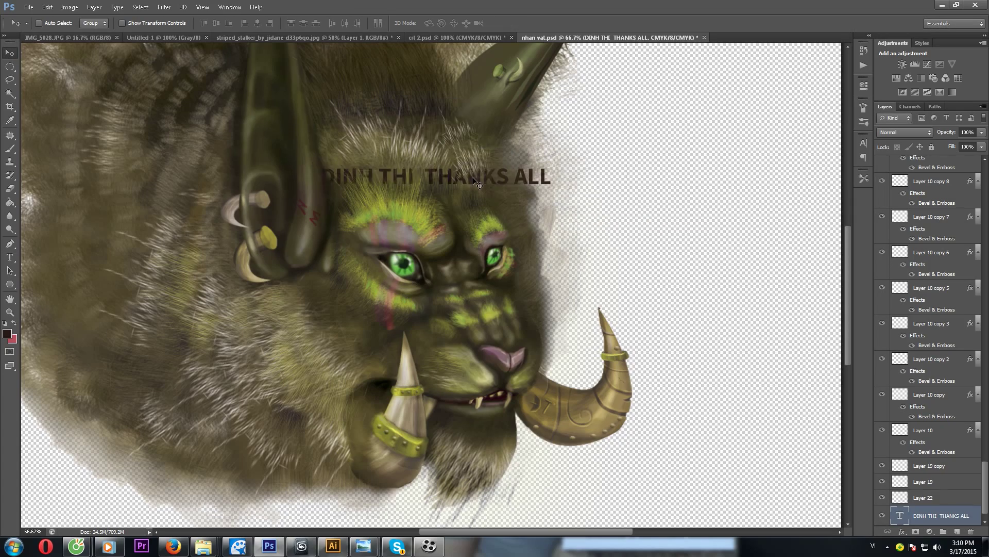
Step: Zoom into the artwork and select the background fur layer on the left
{"action": "scroll", "coordinate": [664, 302], "scroll_direction": "down", "scroll_amount": 3, "text": "alt"}
{"action": "scroll", "coordinate": [658, 265], "scroll_direction": "up", "scroll_amount": 2, "text": "alt"}
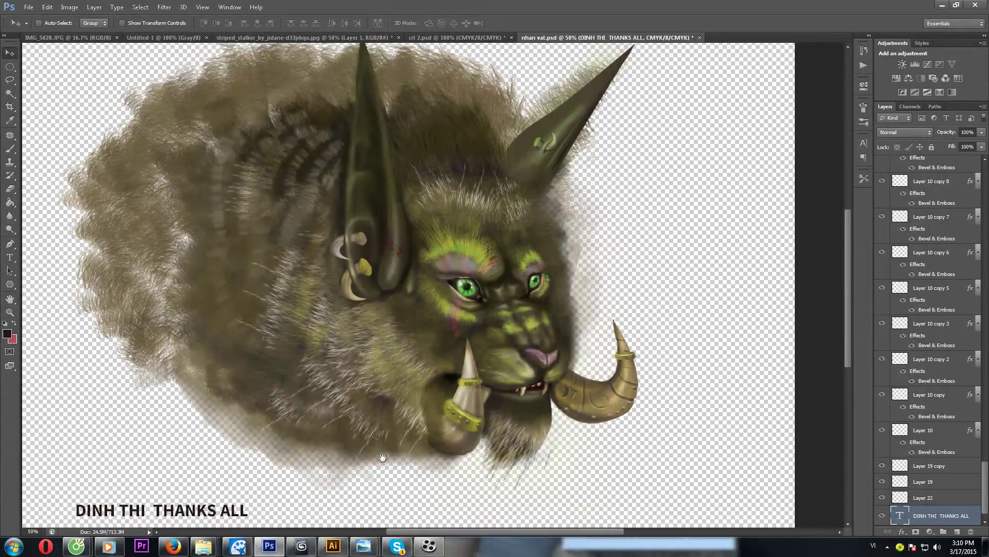
{"action": "key", "text": "z"}
{"action": "left_click_drag", "start_coordinate": [546, 249], "coordinate": [556, 249]}
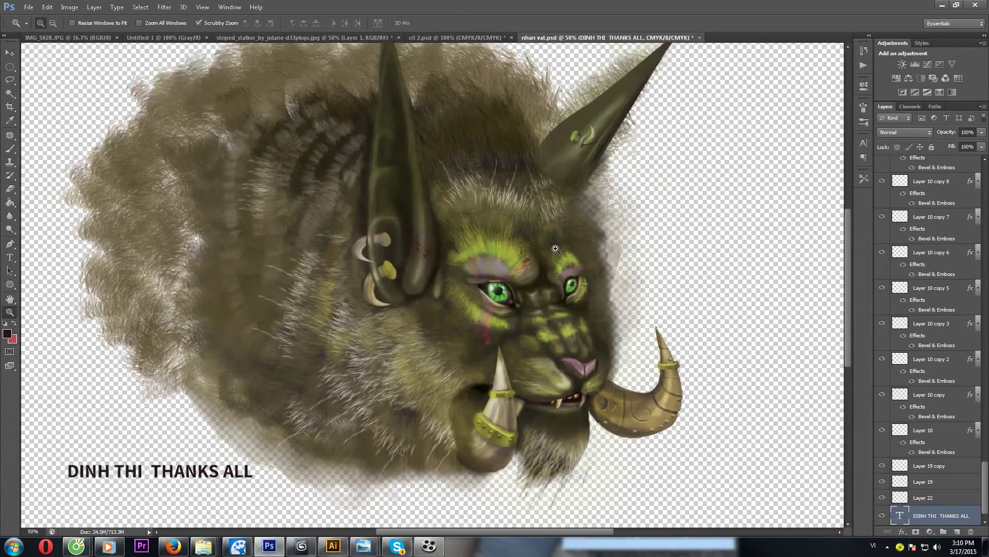
{"action": "left_click", "coordinate": [555, 249]}
{"action": "key", "text": "v"}
{"action": "left_click", "coordinate": [567, 255], "text": "ctrl"}
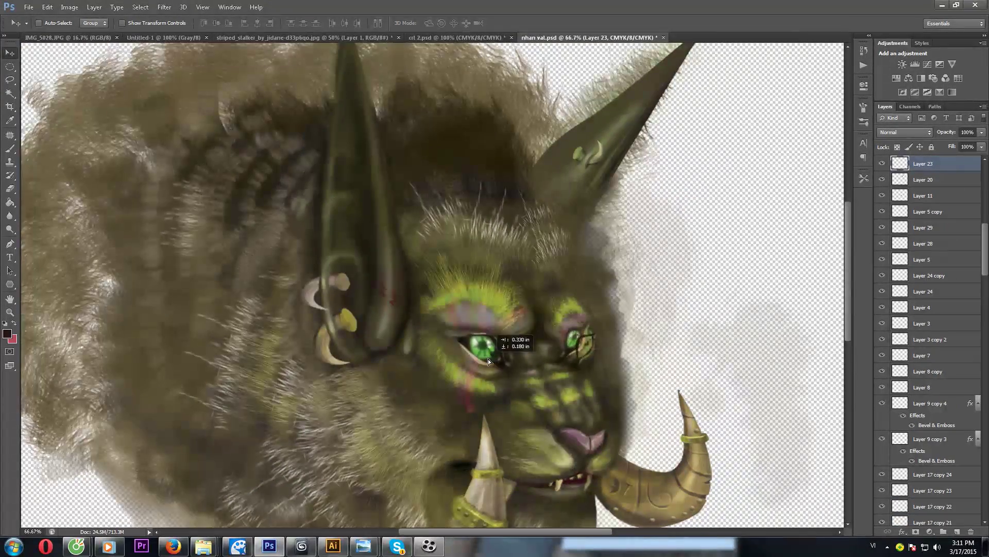
{"action": "left_click", "coordinate": [508, 343], "text": "ctrl"}
{"action": "left_click_drag", "start_coordinate": [579, 314], "coordinate": [550, 312]}
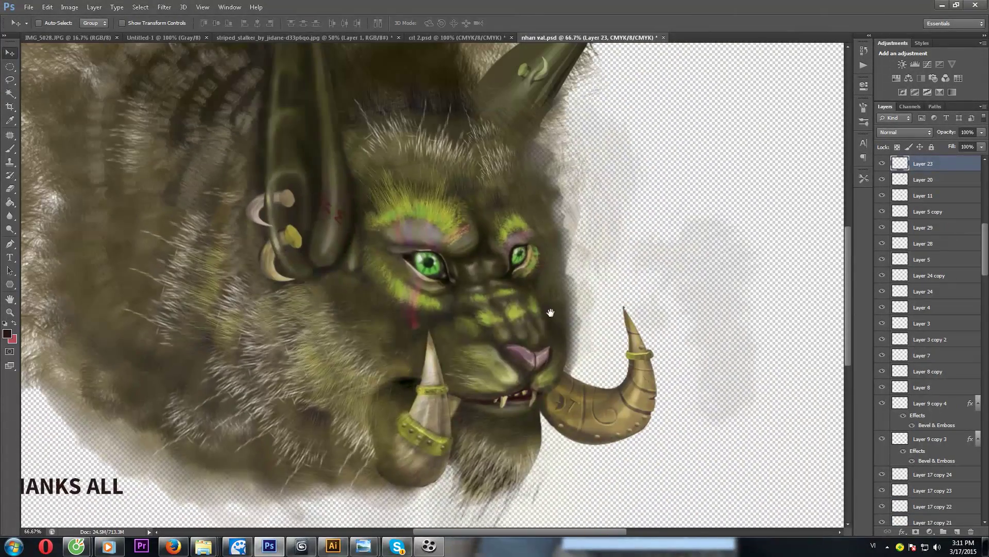